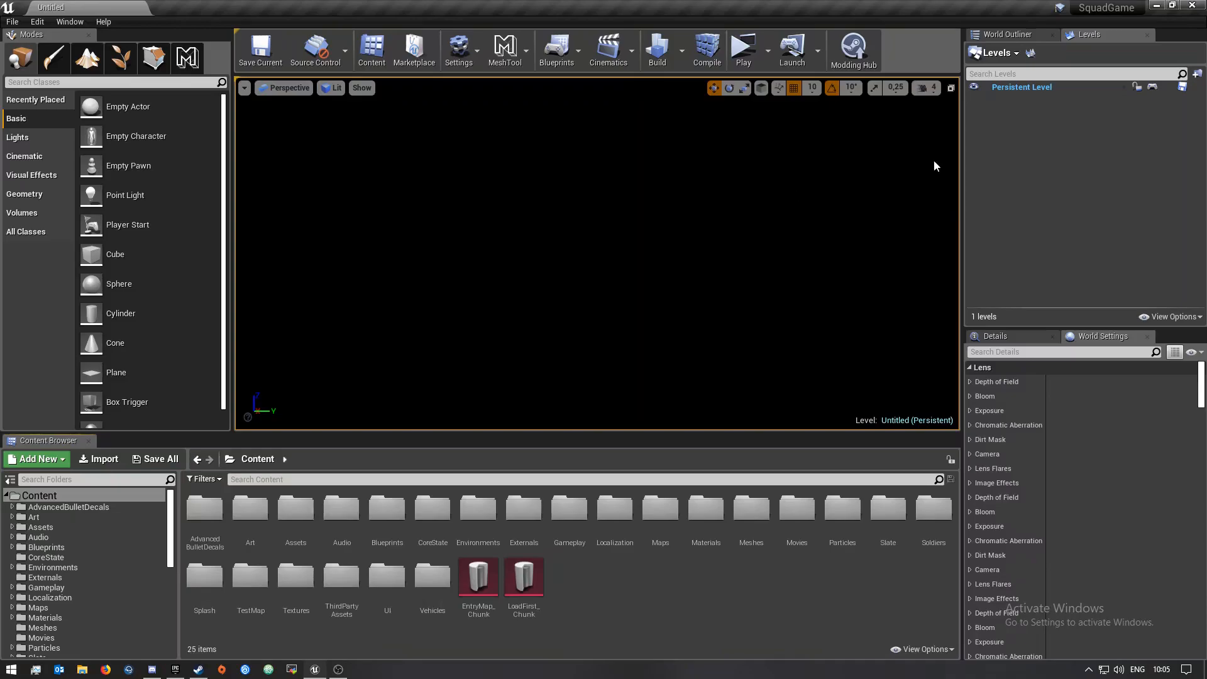
# Open the Modding Hub and enter Tutorial Mod as the new mod's name
pyautogui.scroll(-5, 81, 625)
pyautogui.scroll(-5, 82, 624)
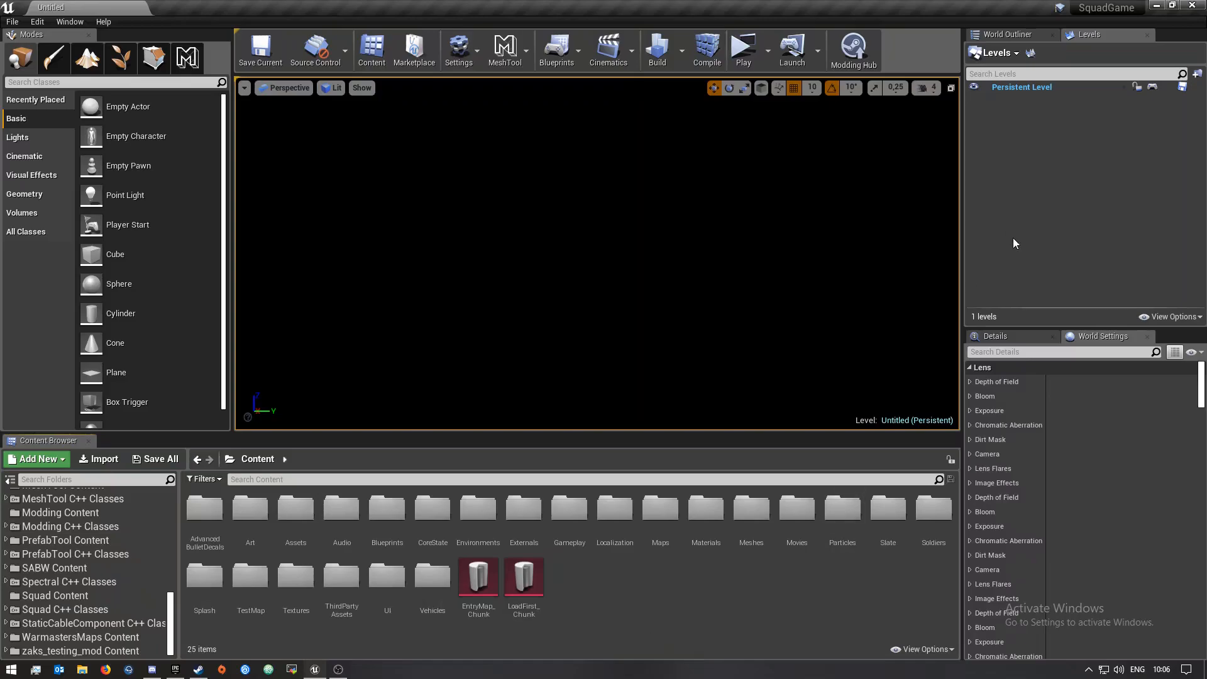
pyautogui.click(858, 52)
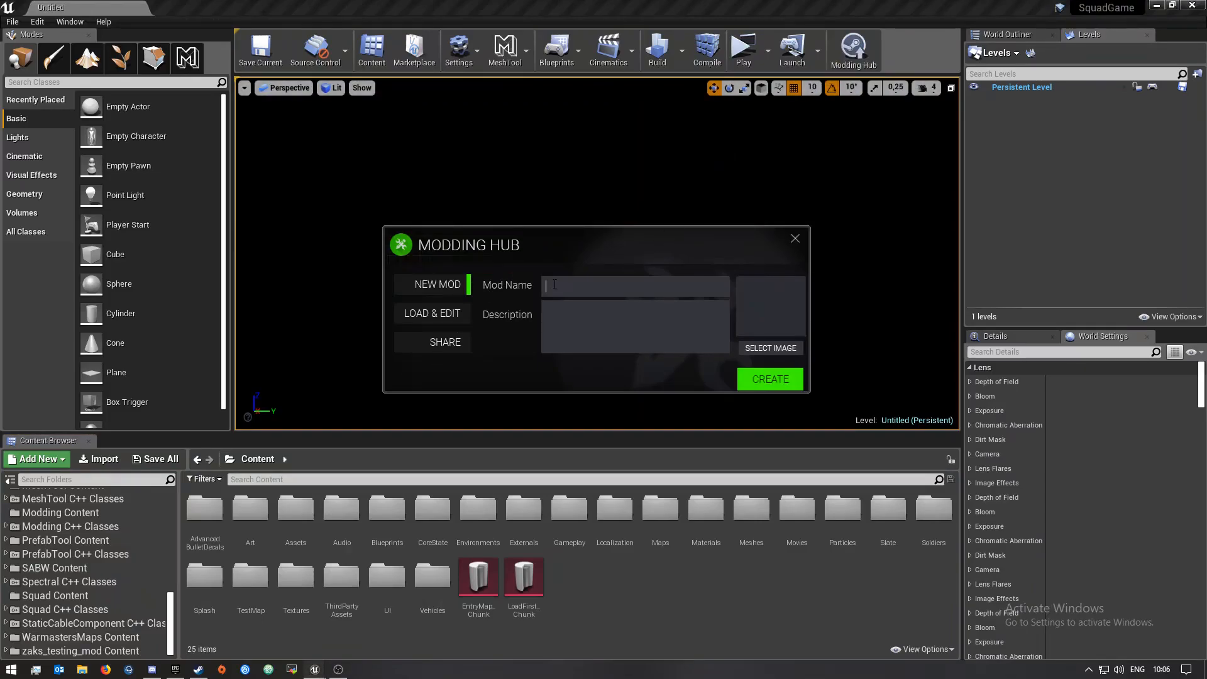
pyautogui.write('Tu')
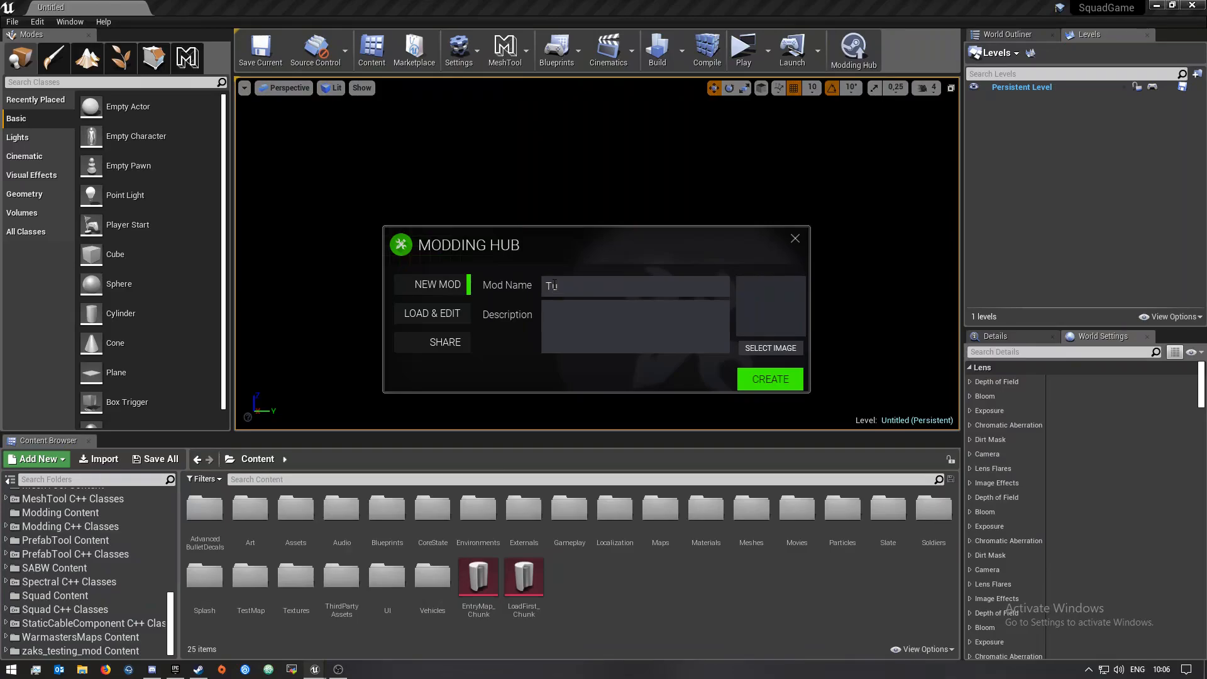
pyautogui.write('torialMod')
# Copy the mod name into the description field
pyautogui.click(582, 286)
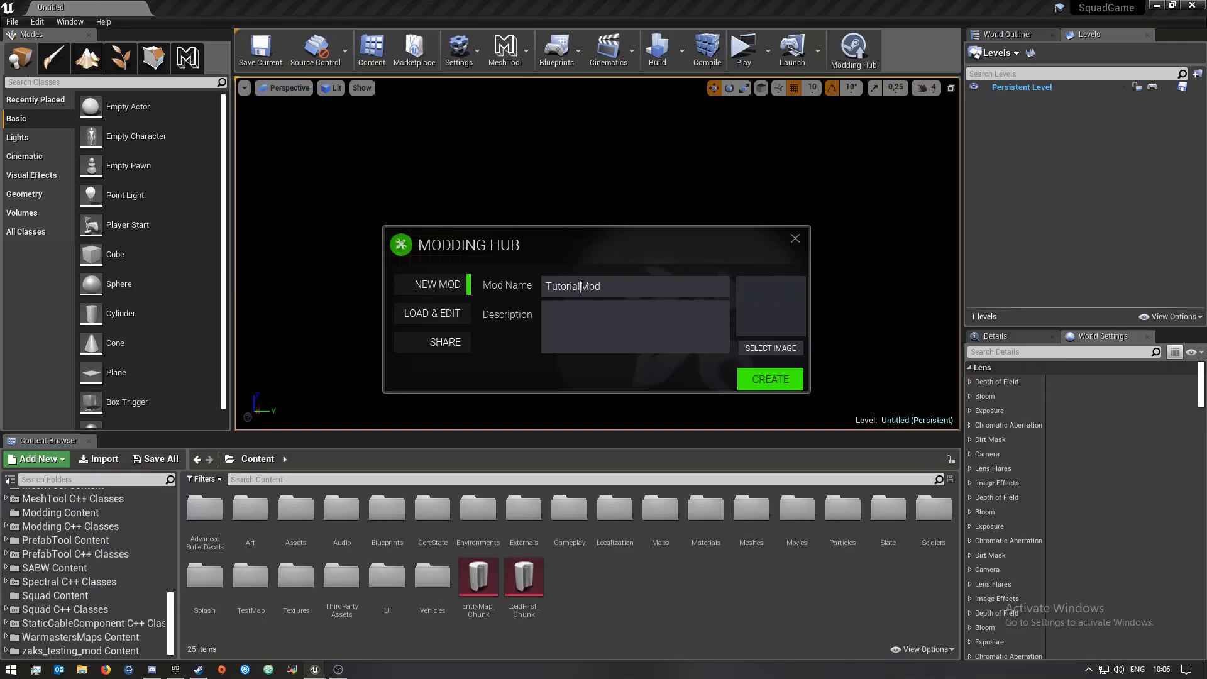
pyautogui.hotkey('ctrl', 'a')
pyautogui.hotkey('ctrl', 'c')
pyautogui.click(722, 350)
pyautogui.hotkey('ctrl', 'v')
# Select user.png from the Pictures folder as the mod's image
pyautogui.click(770, 348)
pyautogui.click(478, 402)
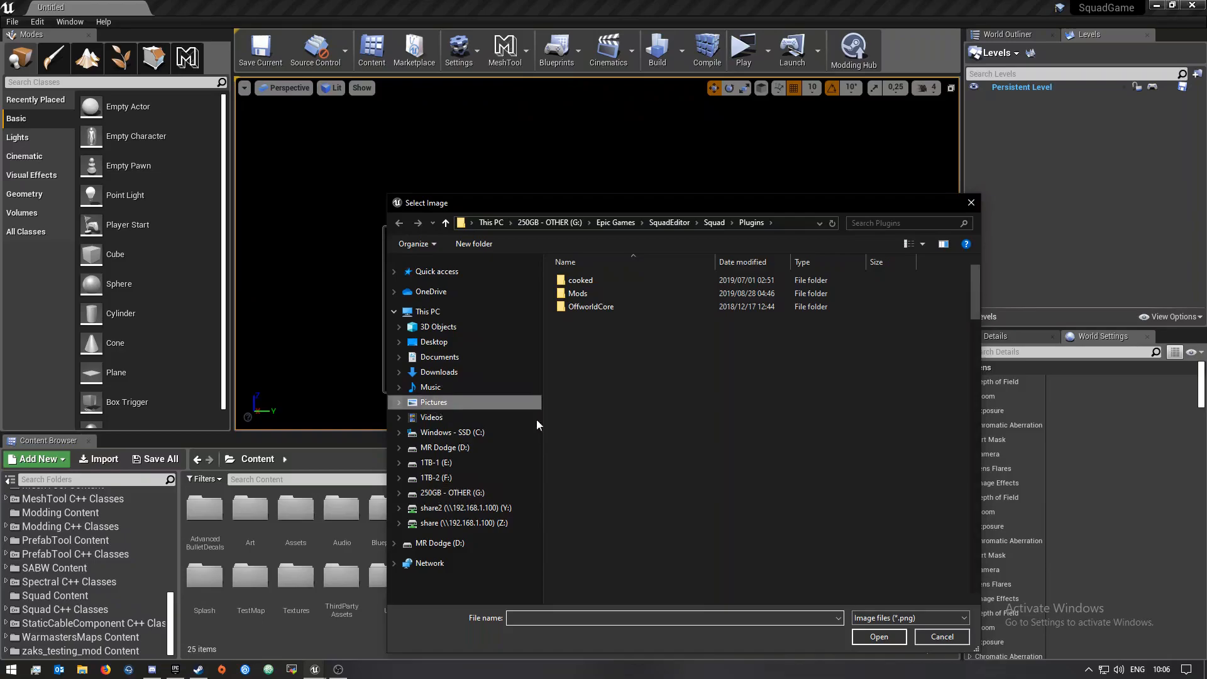
pyautogui.scroll(-5, 743, 491)
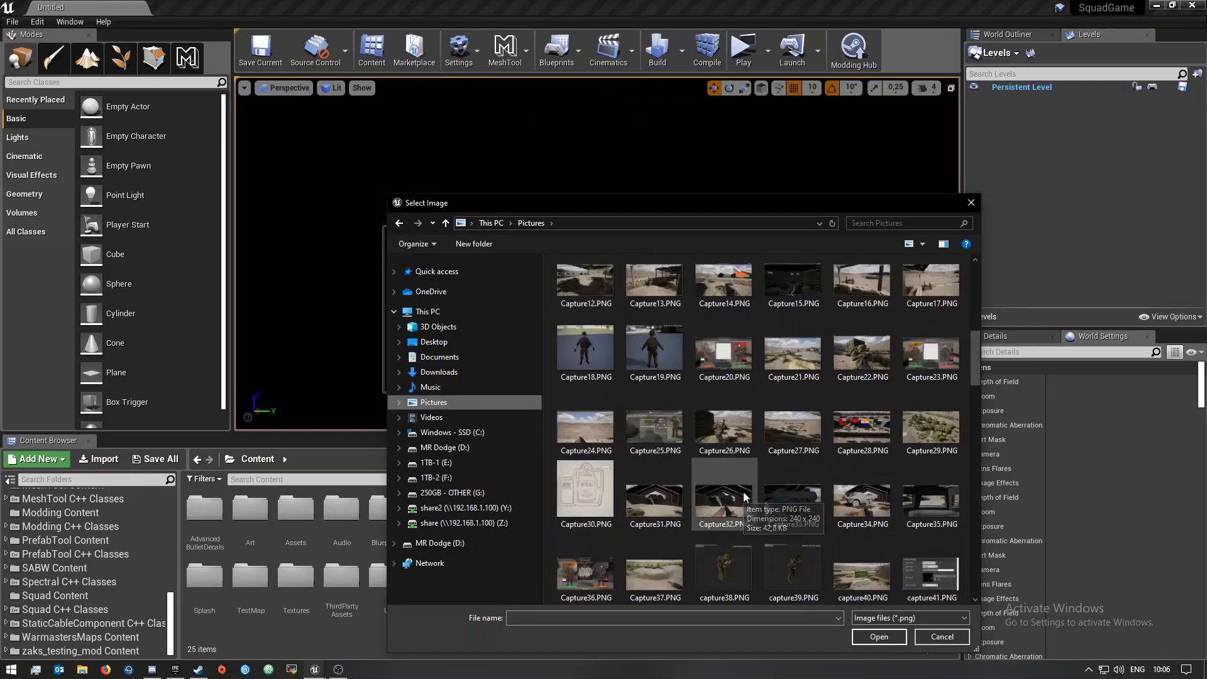
pyautogui.scroll(-8, 743, 494)
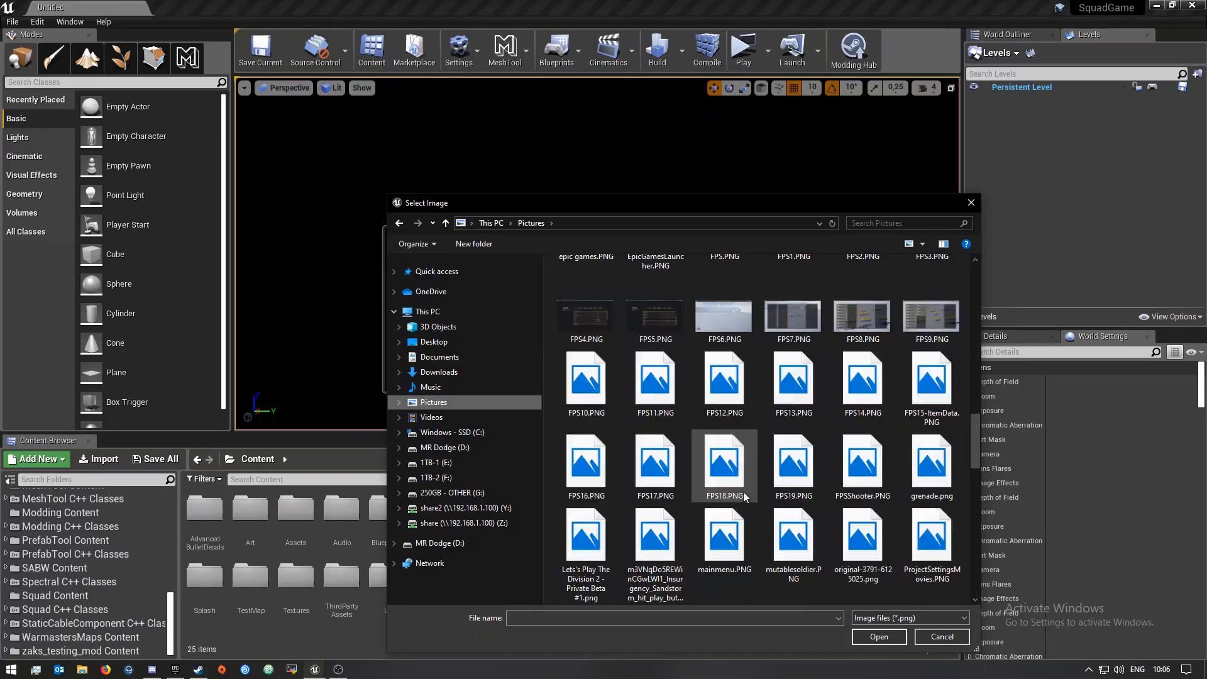
pyautogui.scroll(-2, 743, 491)
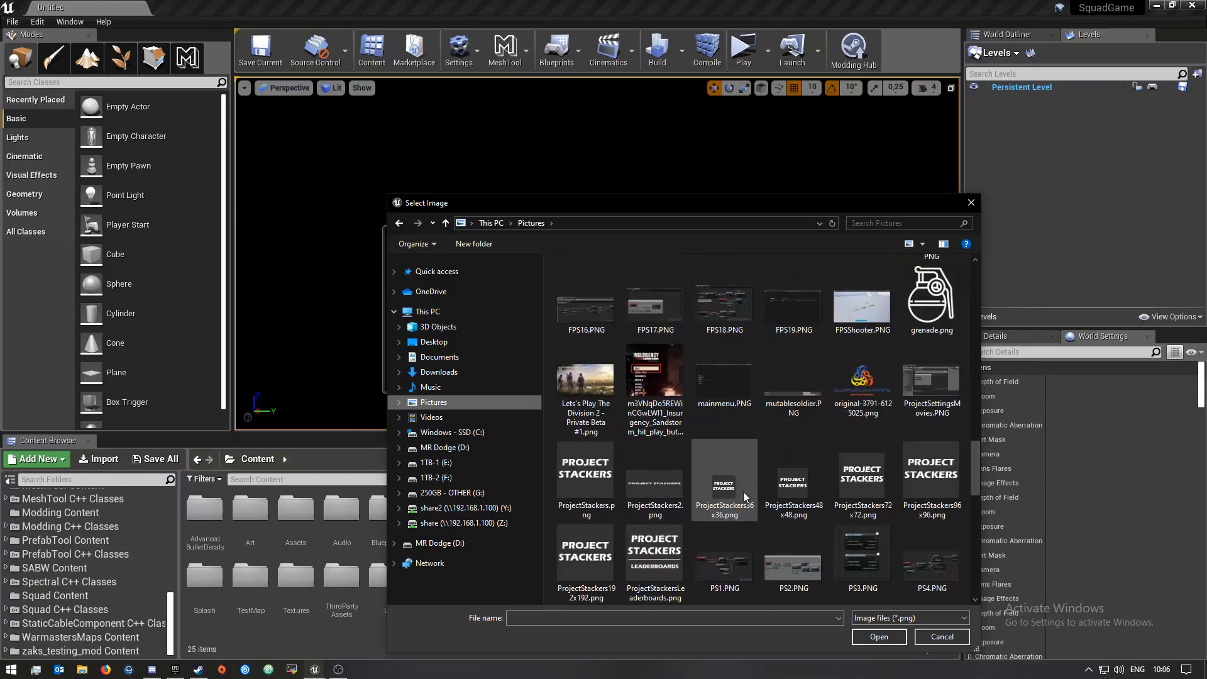
pyautogui.scroll(-3, 744, 496)
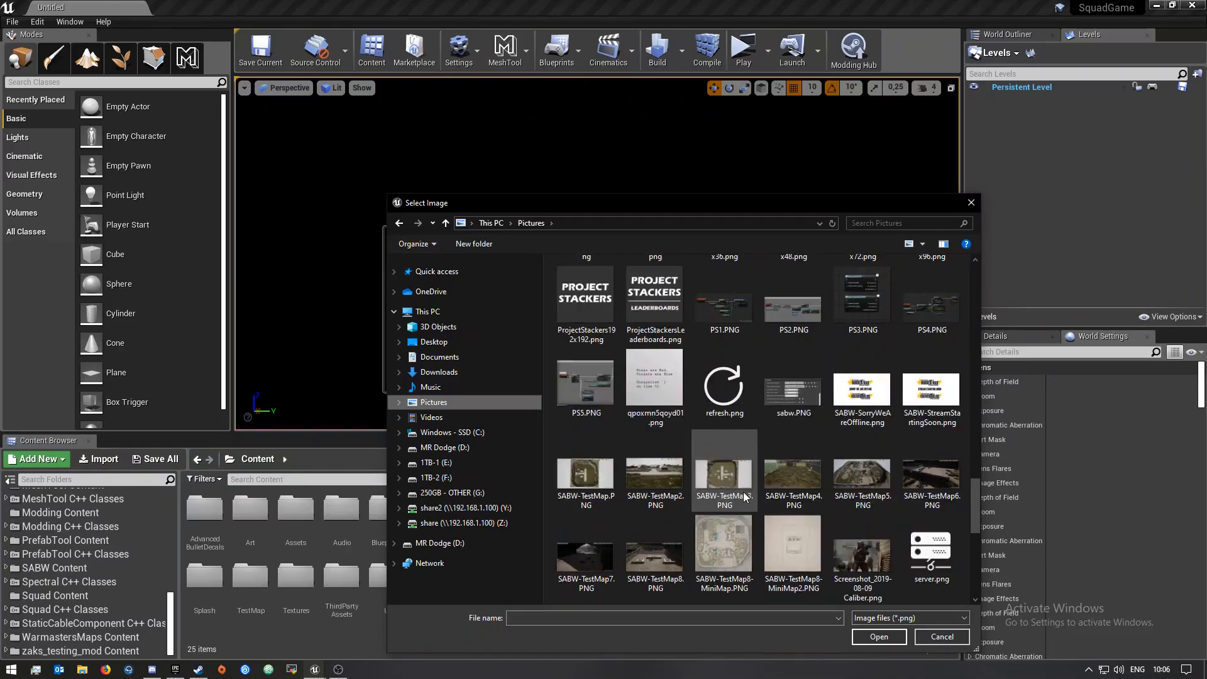
pyautogui.scroll(-3, 744, 496)
pyautogui.scroll(-3, 742, 491)
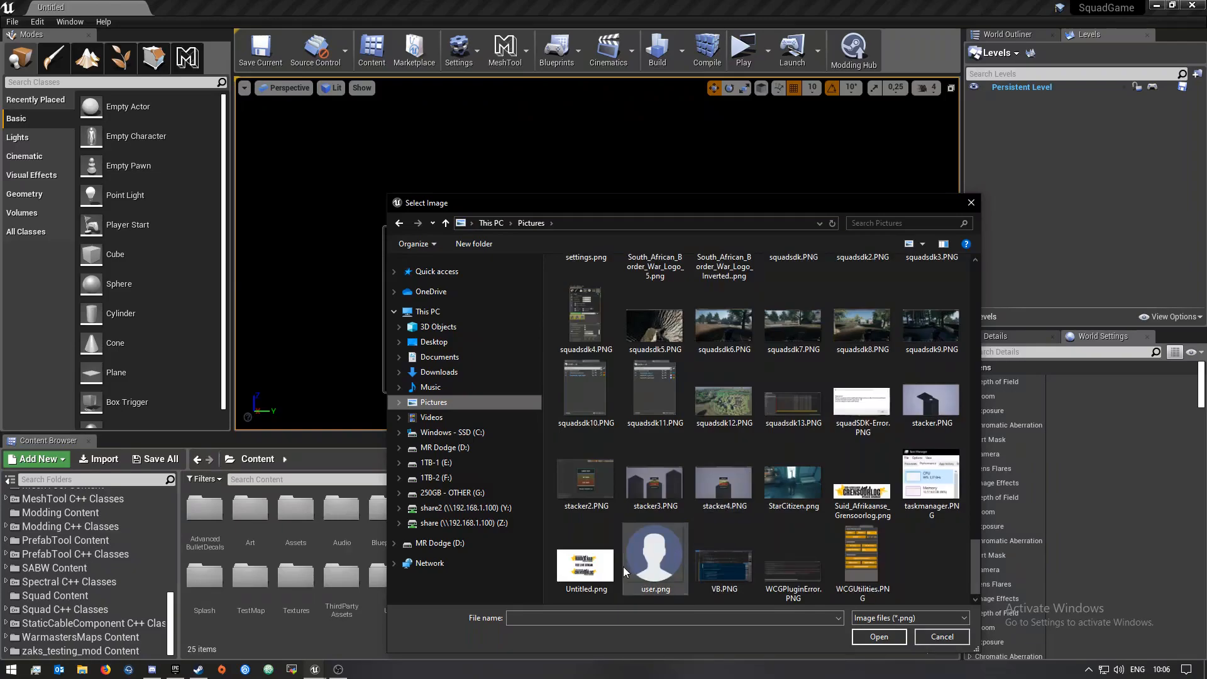
pyautogui.click(657, 536)
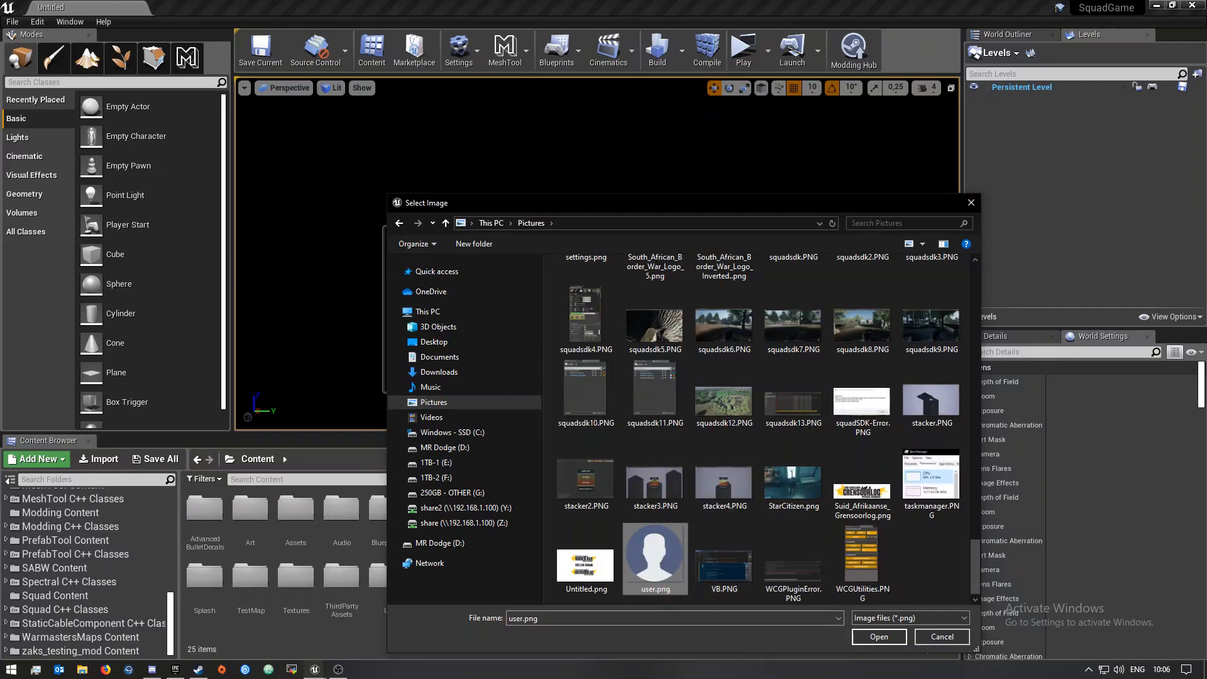
pyautogui.click(879, 636)
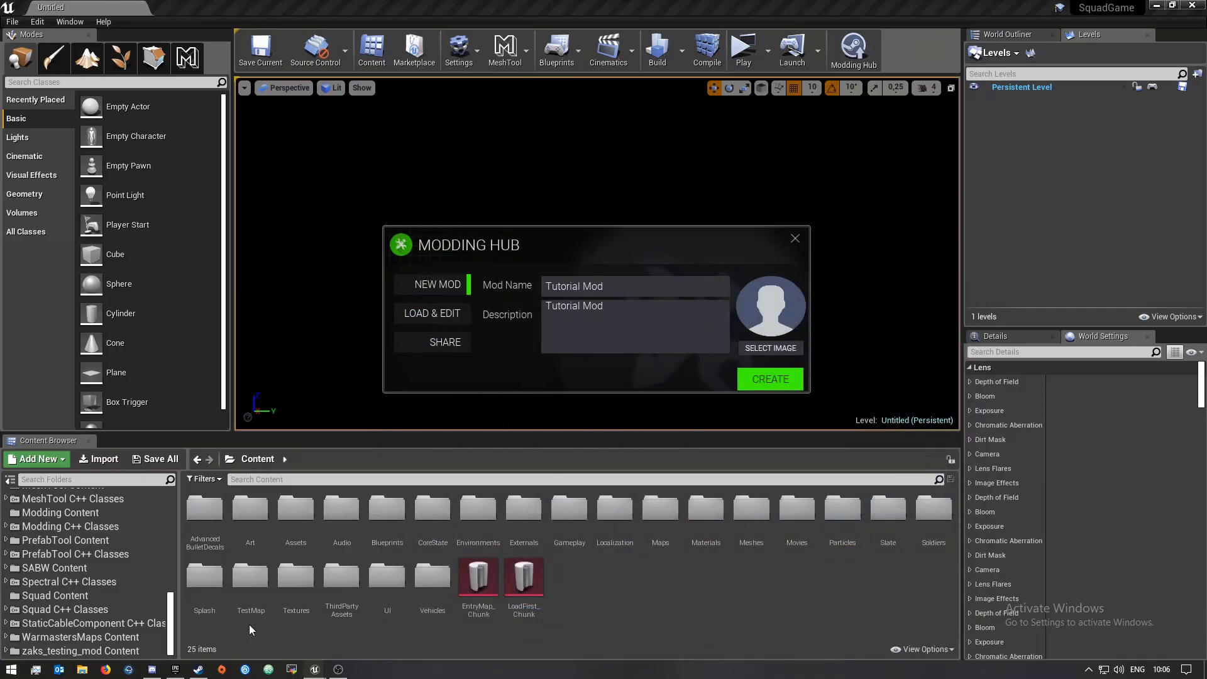
# Try to create the mod and dismiss the resulting message
pyautogui.click(771, 378)
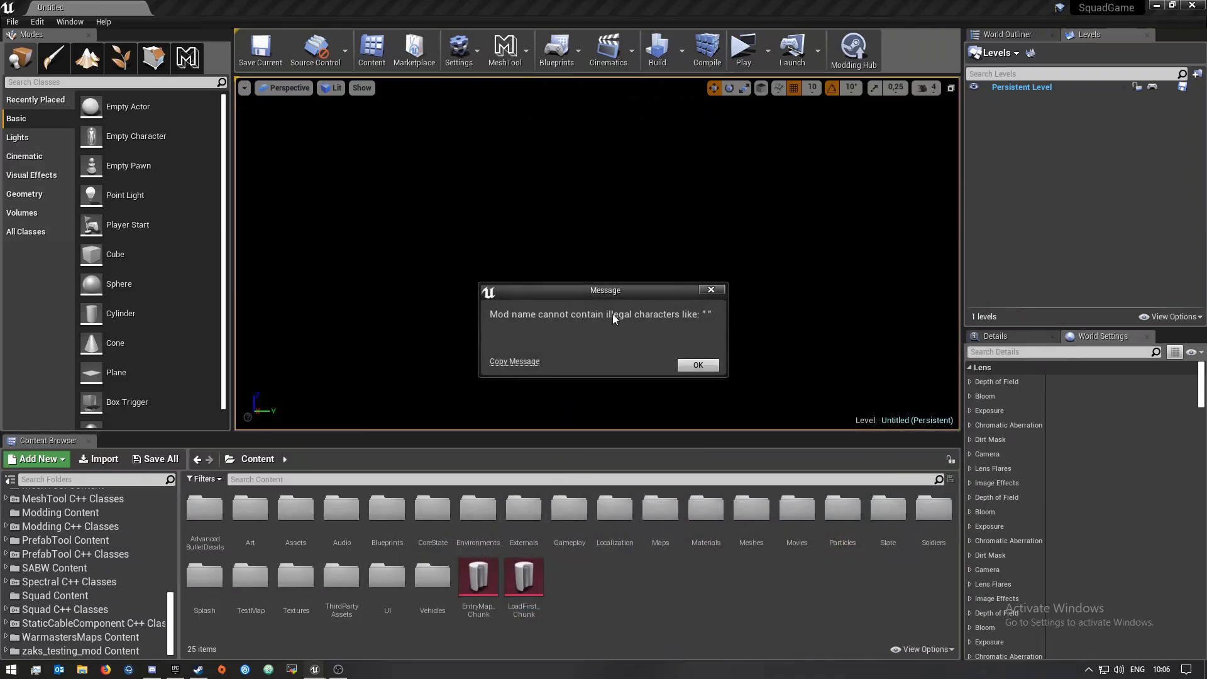
pyautogui.click(698, 365)
# Remove the space from the mod name so it reads TutorialMod, then create the mod
pyautogui.click(587, 286)
pyautogui.click(582, 286)
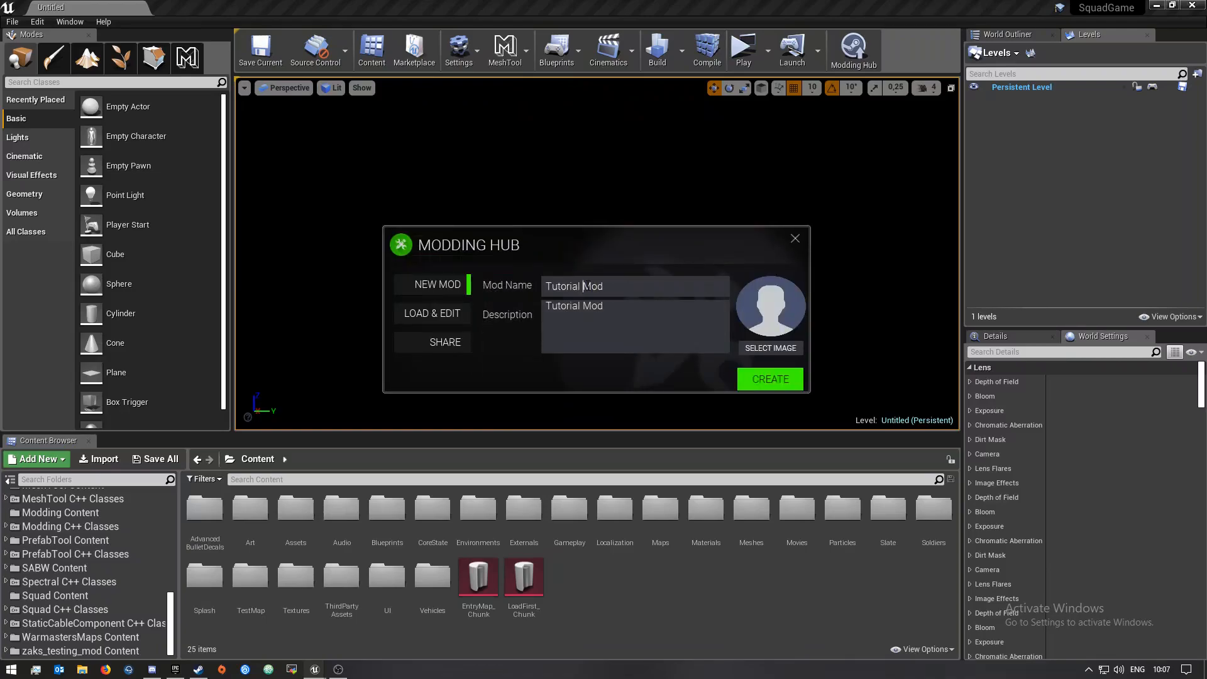
pyautogui.press('BackSpace')
pyautogui.click(775, 382)
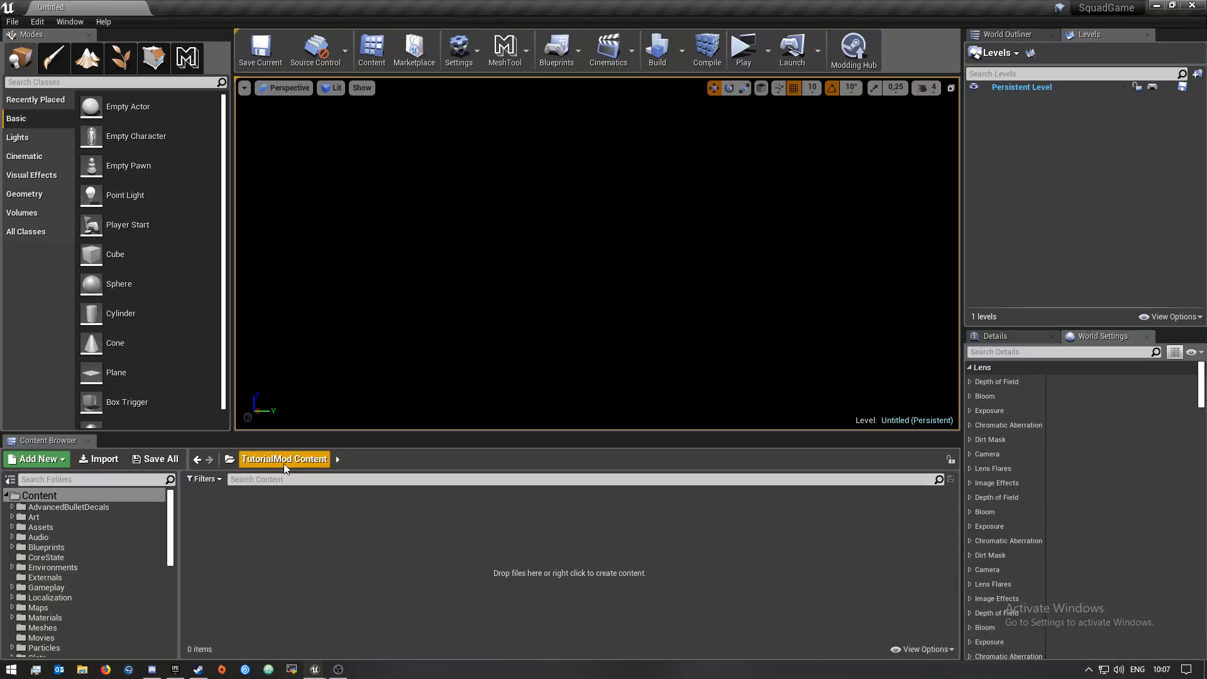
# Create a new folder named Maps in the mod's content folder
pyautogui.rightClick(253, 525)
pyautogui.click(279, 184)
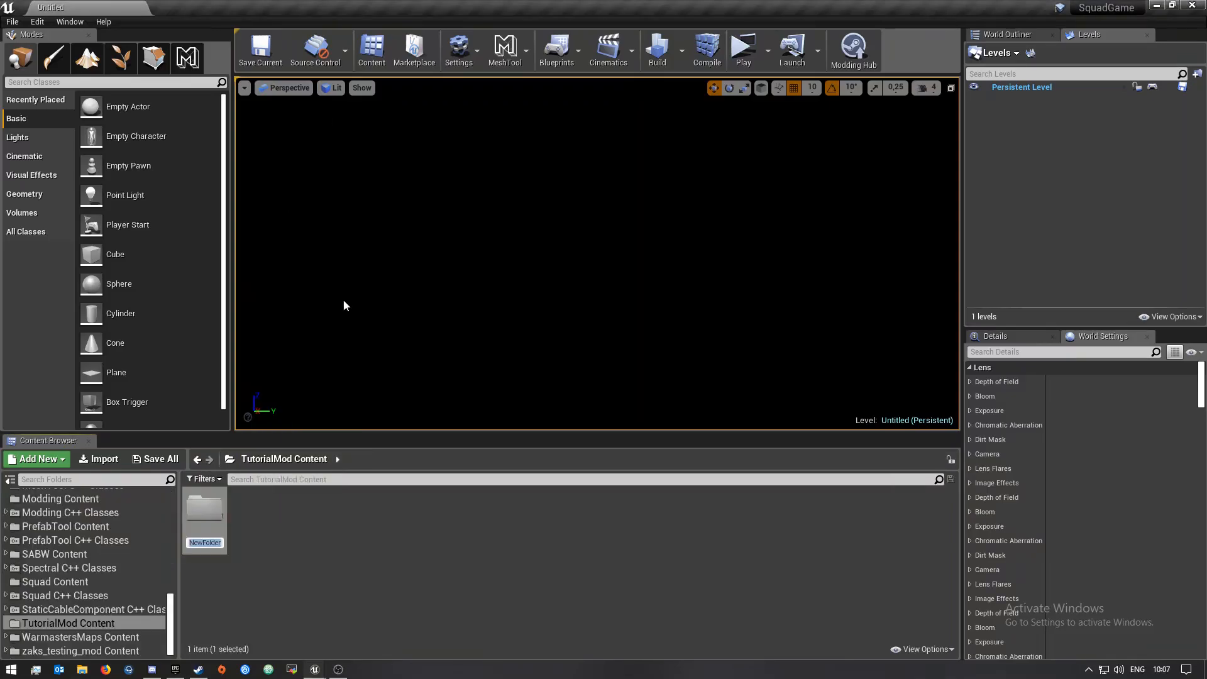
pyautogui.write('Maps')
pyautogui.press('Return')
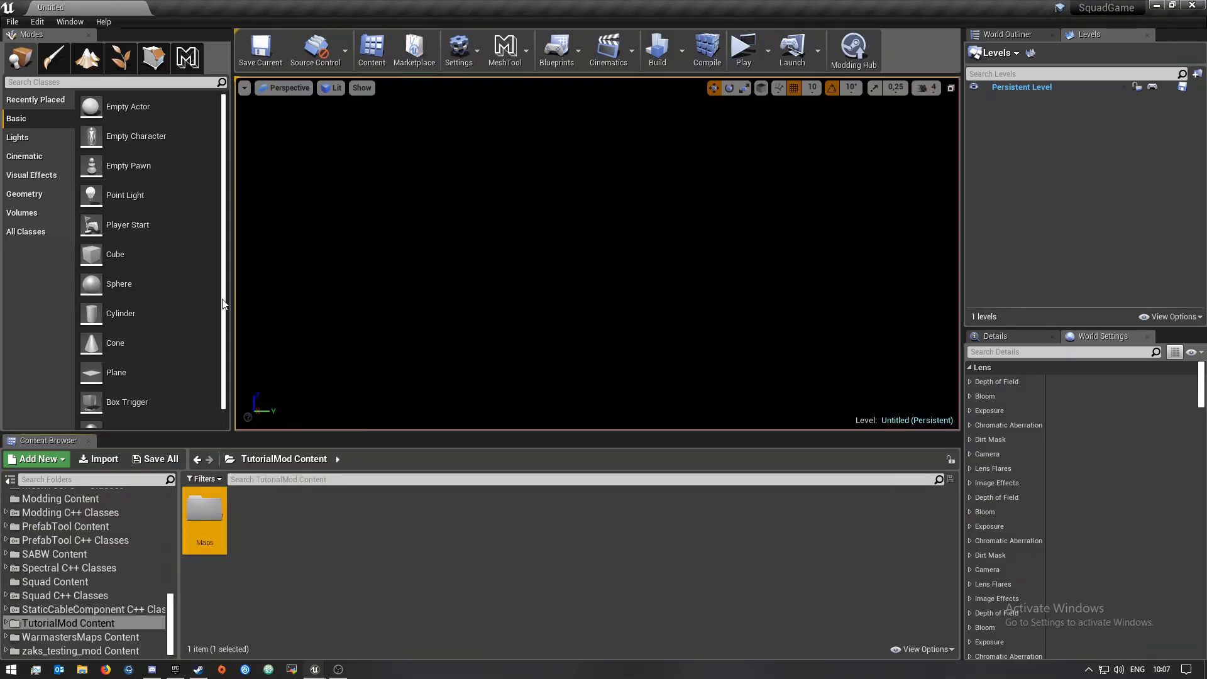
# Open the Maps folder and create a subfolder named Map1
pyautogui.doubleClick(204, 518)
pyautogui.rightClick(334, 568)
pyautogui.click(400, 231)
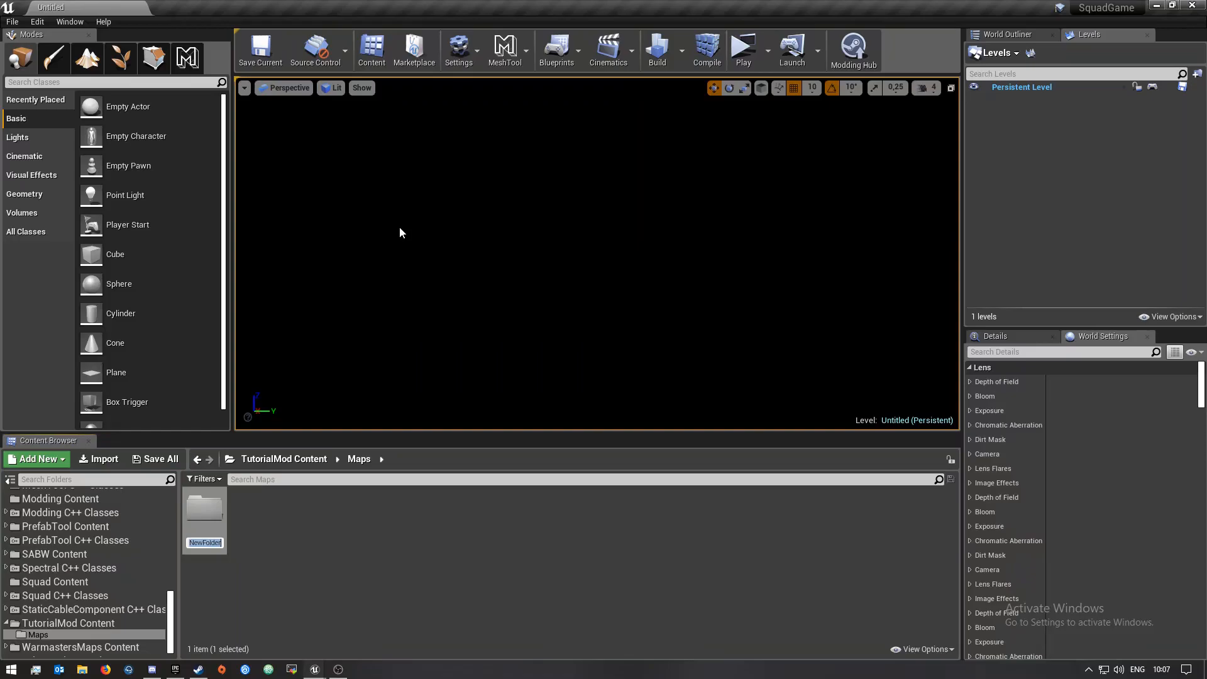
pyautogui.write('Map1')
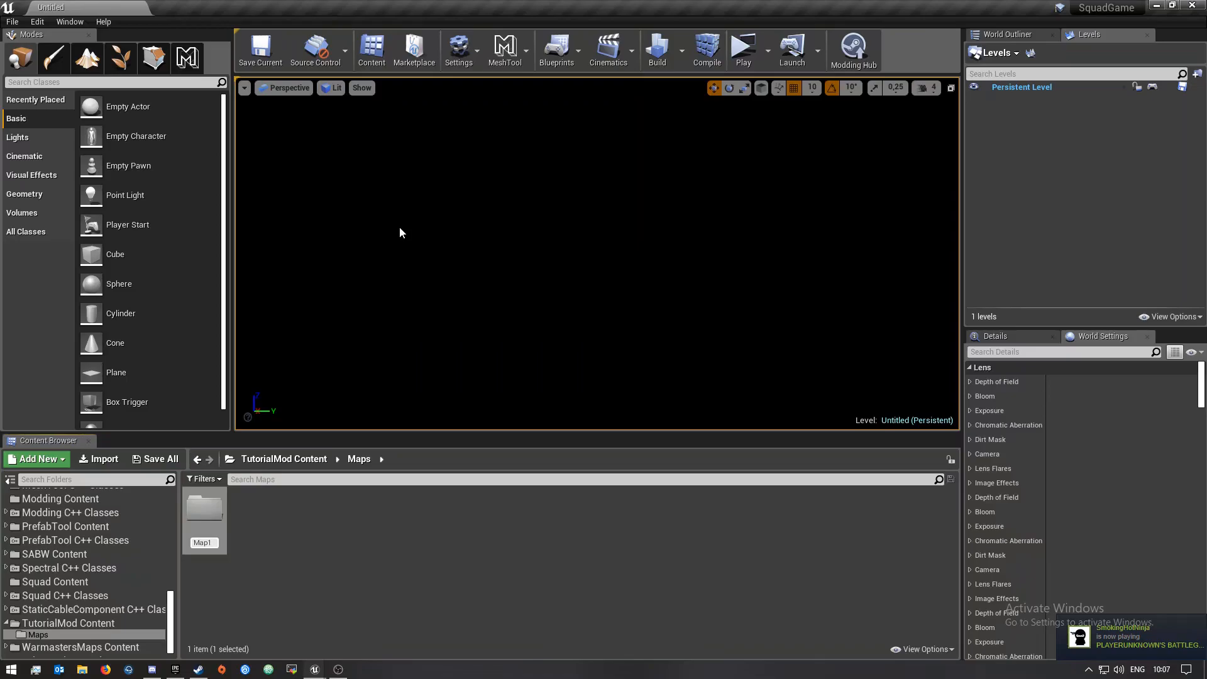
pyautogui.press('Return')
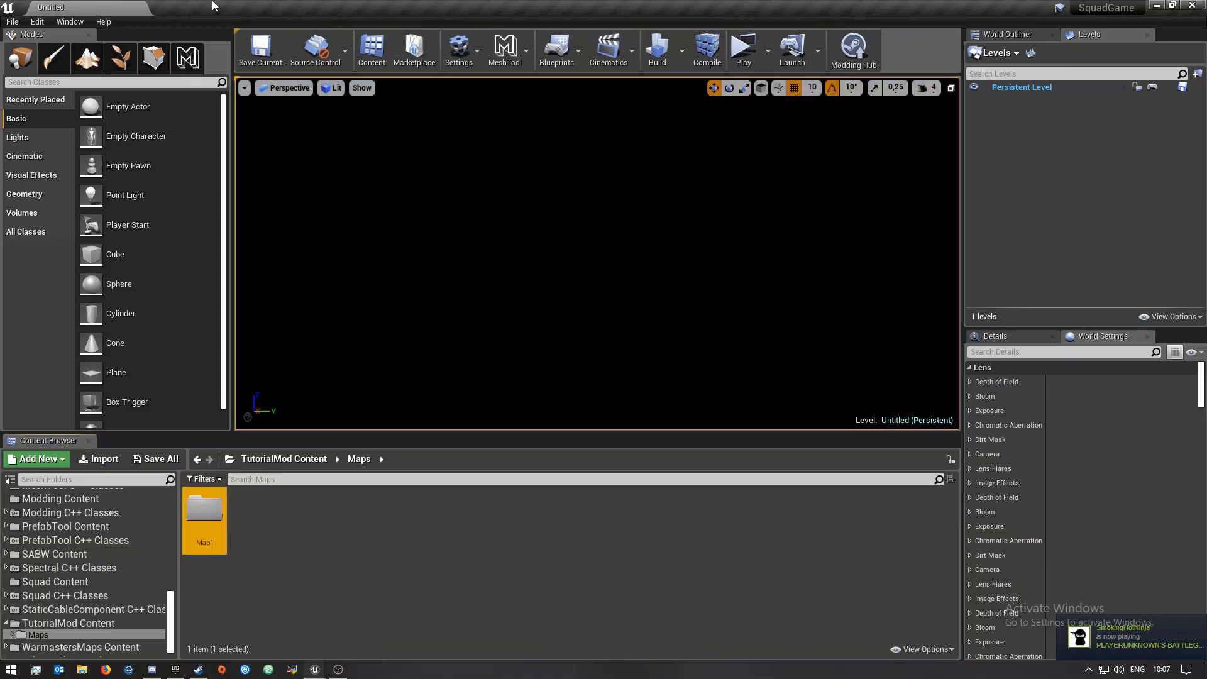
# Open the Map1 folder and create a new Level asset with the default name
pyautogui.doubleClick(204, 513)
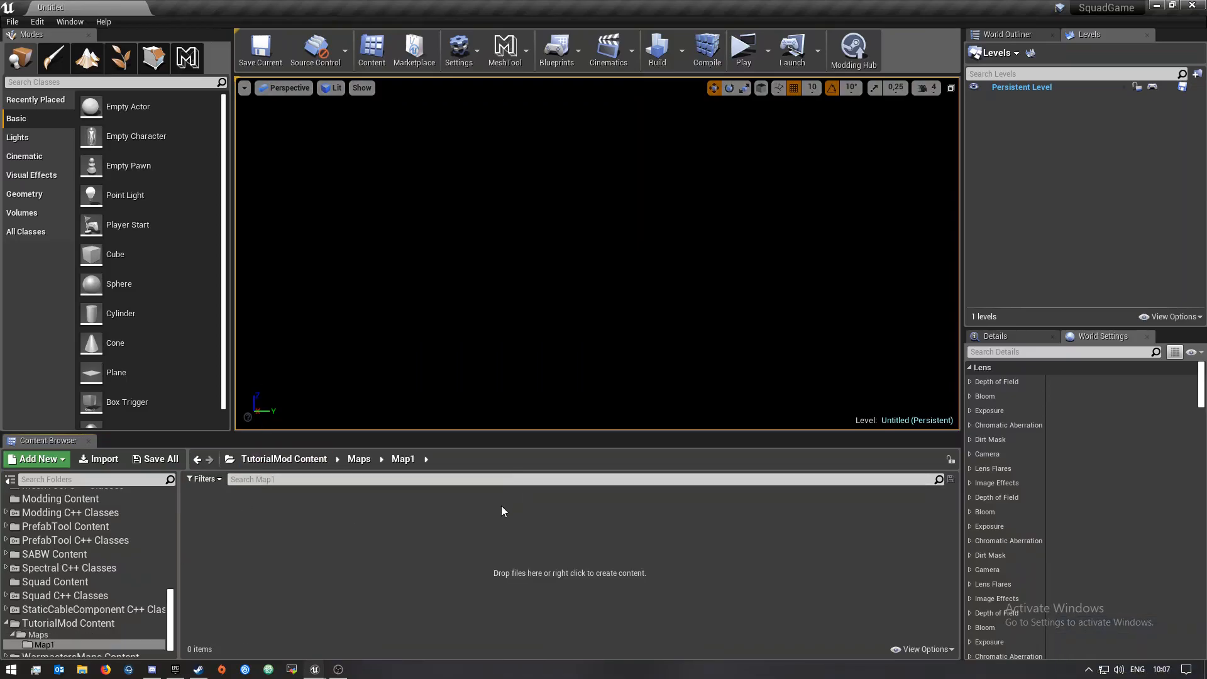
pyautogui.rightClick(325, 578)
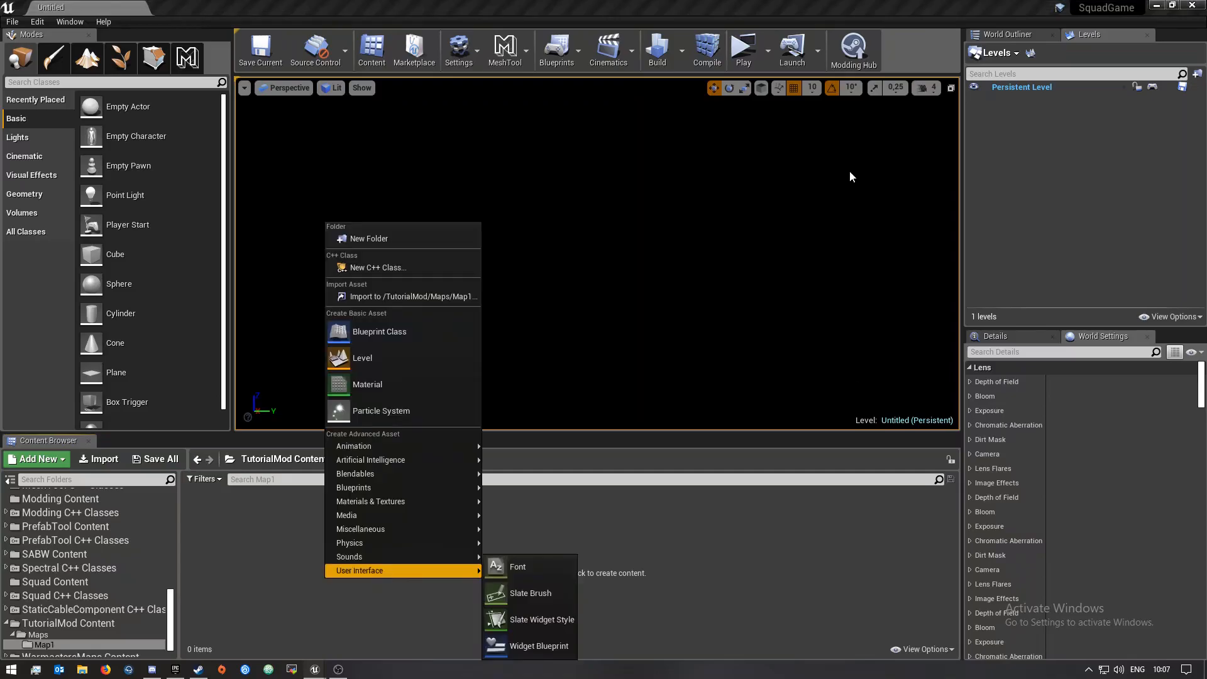
pyautogui.click(358, 361)
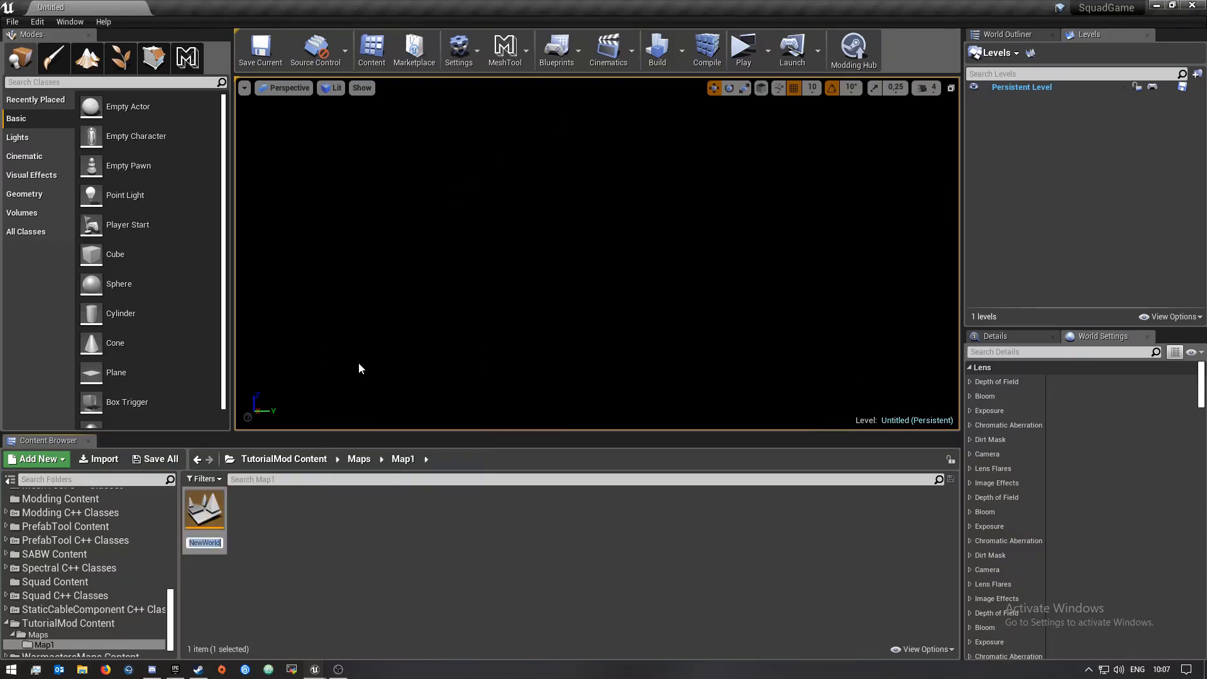
pyautogui.press('Return')
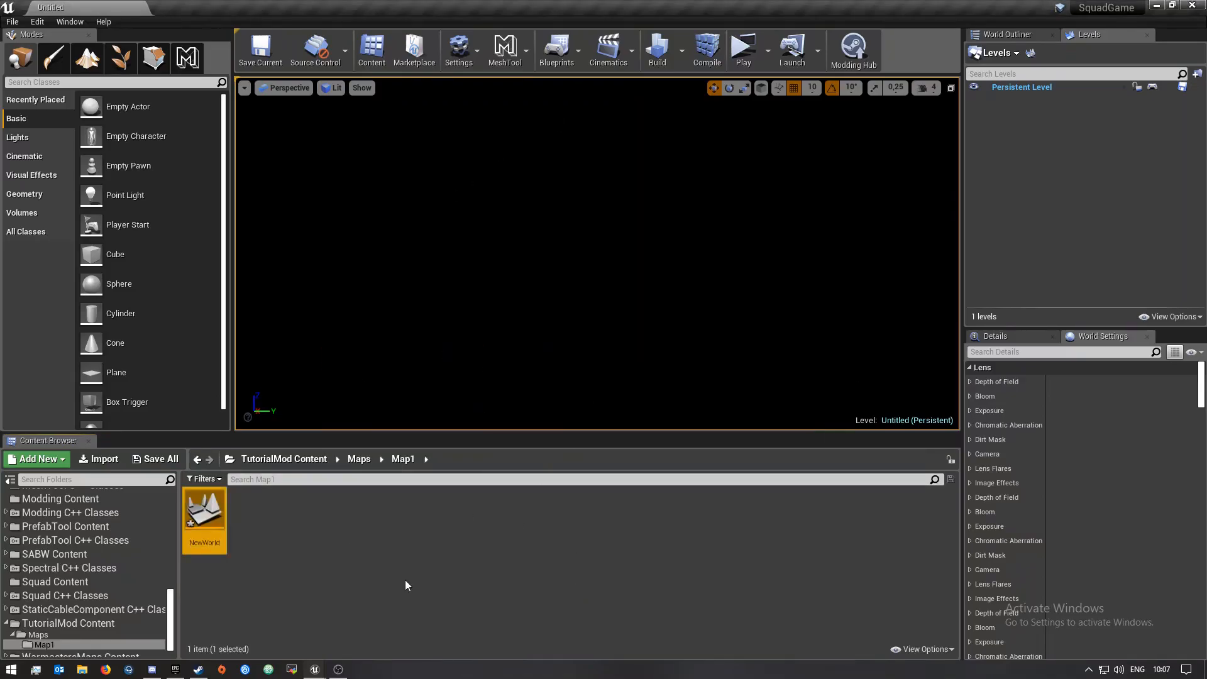
# Rename the new level to Map1
pyautogui.rightClick(375, 566)
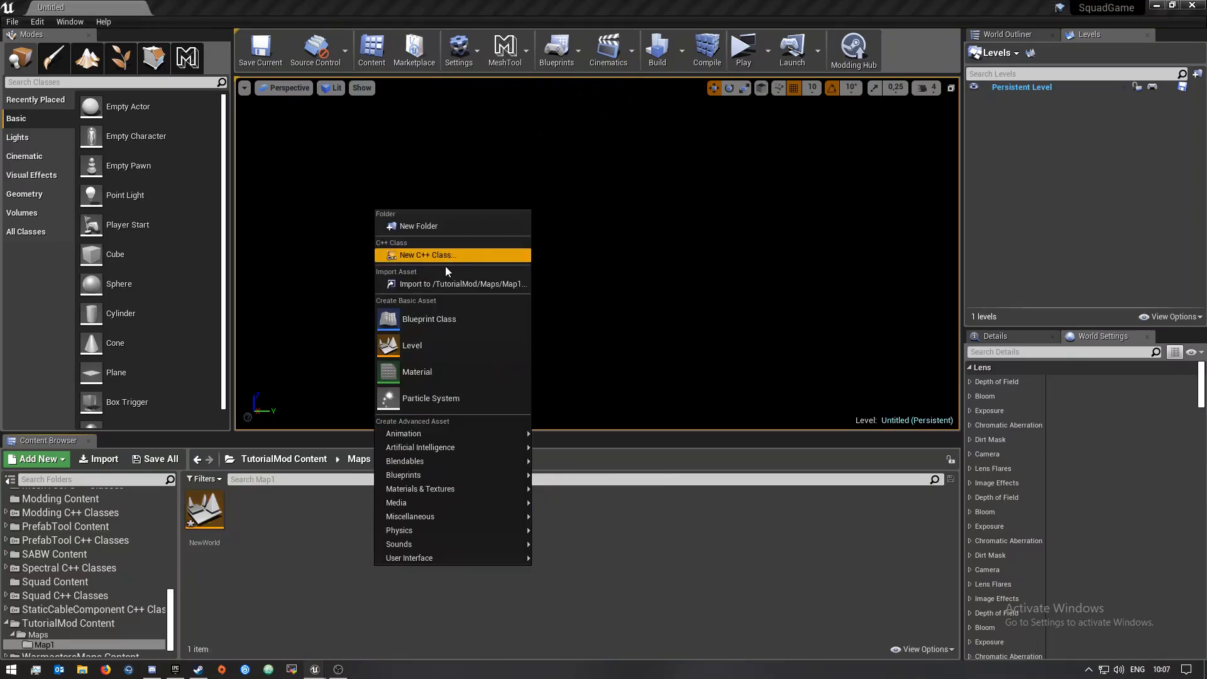
pyautogui.click(206, 512)
pyautogui.rightClick(213, 526)
pyautogui.click(263, 295)
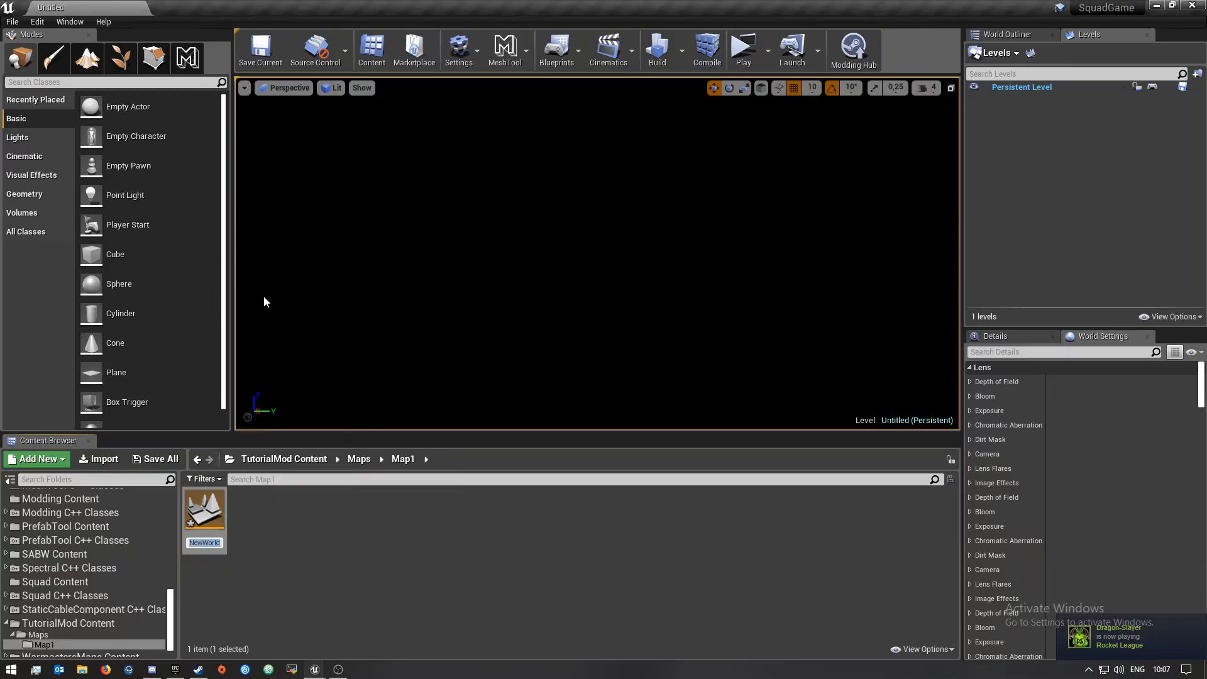
pyautogui.write('Map1')
pyautogui.press('Return')
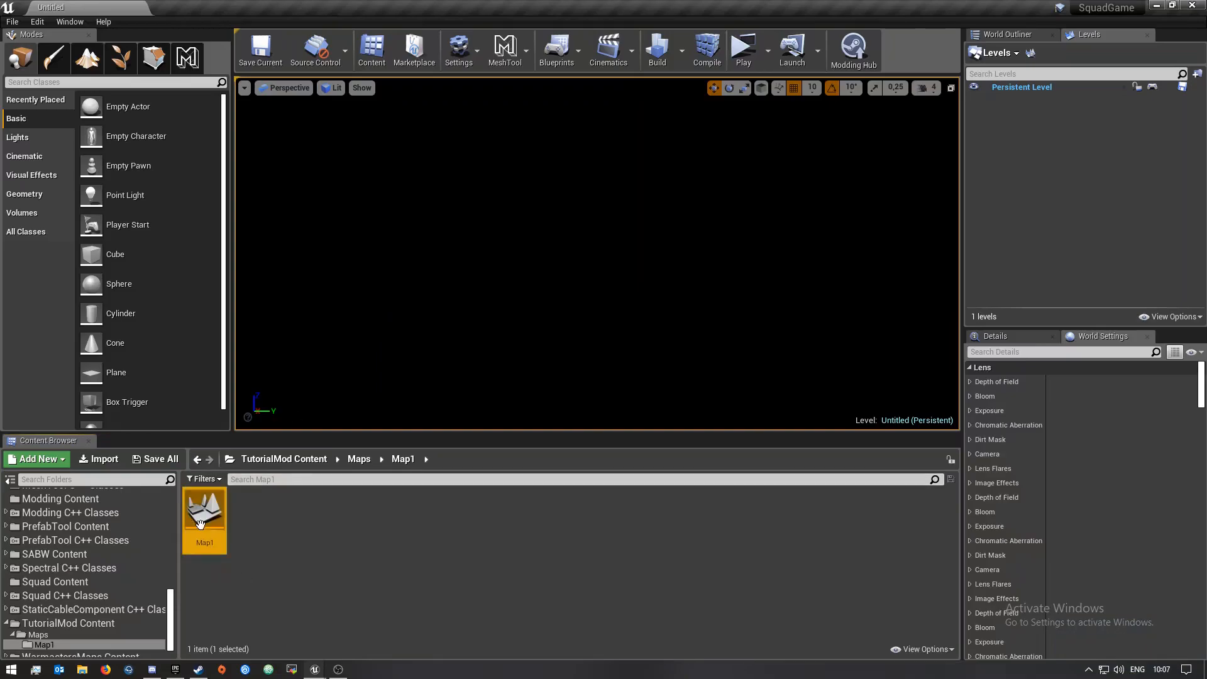
# Rename the level to Map_Base
pyautogui.rightClick(208, 522)
pyautogui.click(296, 280)
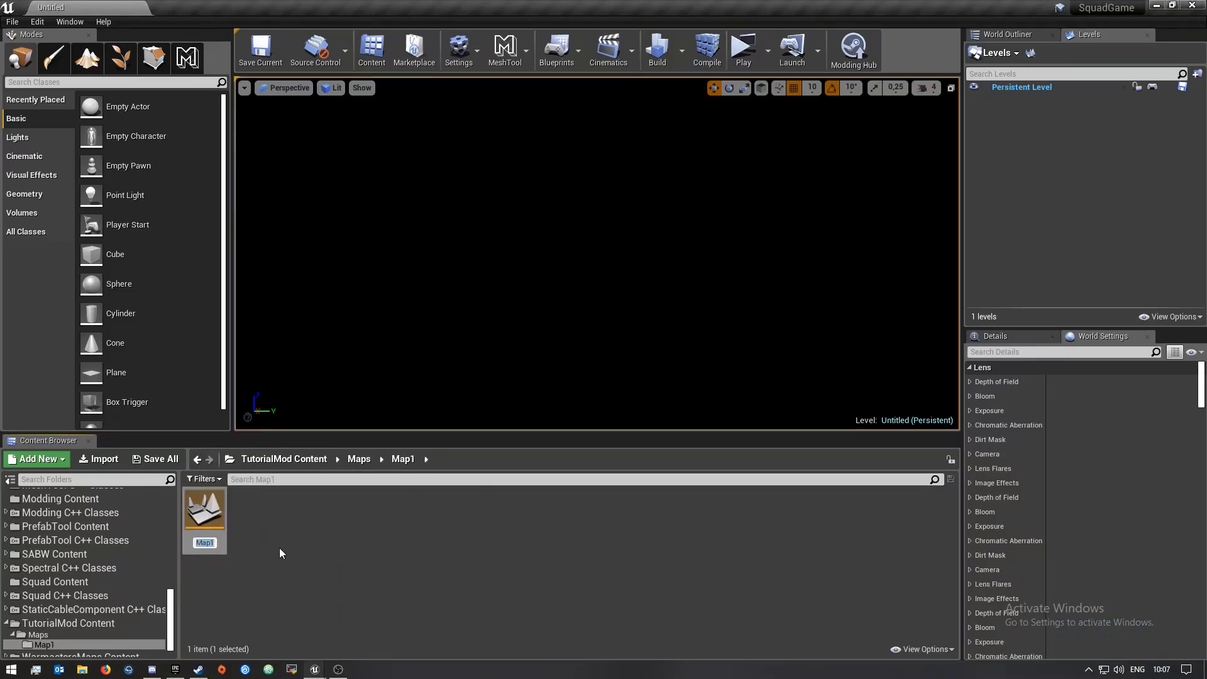
pyautogui.write('Map')
pyautogui.write('_Base')
pyautogui.press('Return')
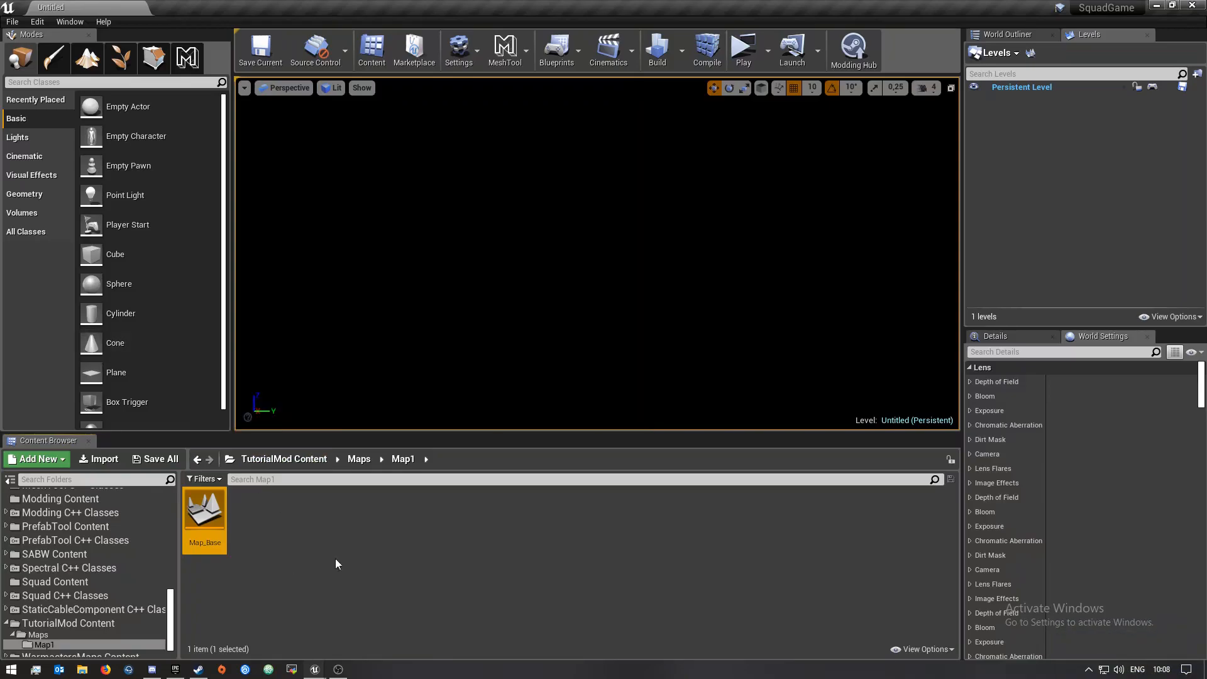
# Create a second Level named Map_Training in the Map1 folder and save all content
pyautogui.click(282, 553)
pyautogui.rightClick(282, 553)
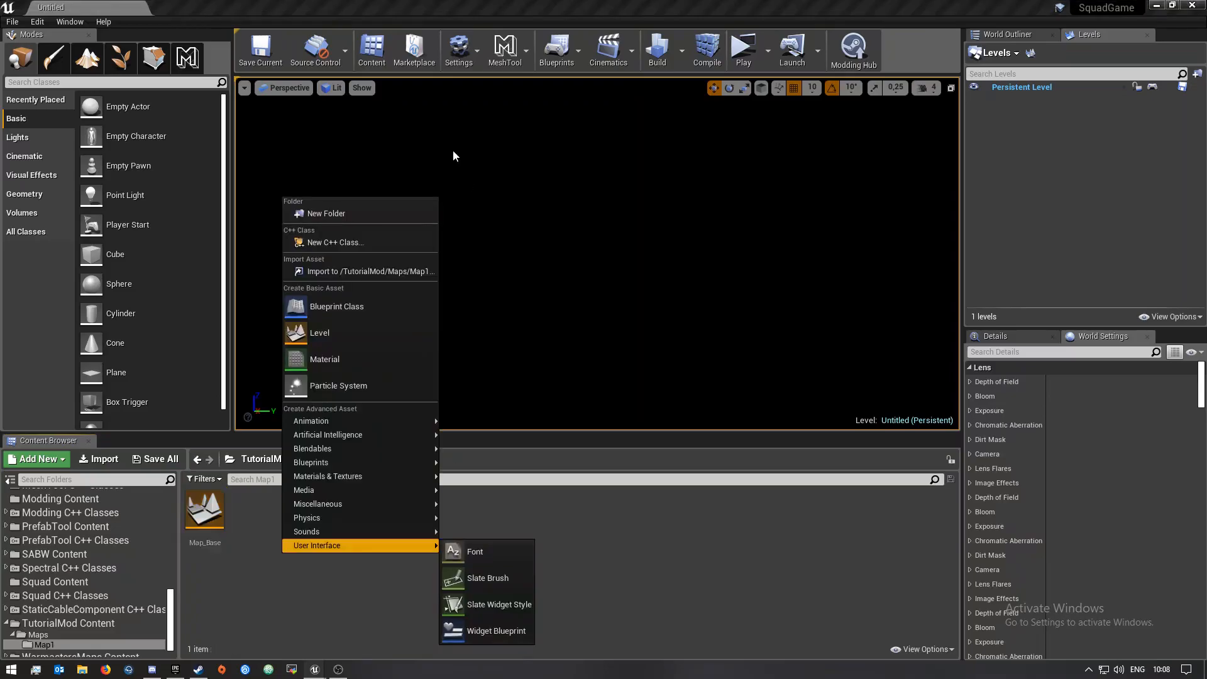
pyautogui.click(331, 339)
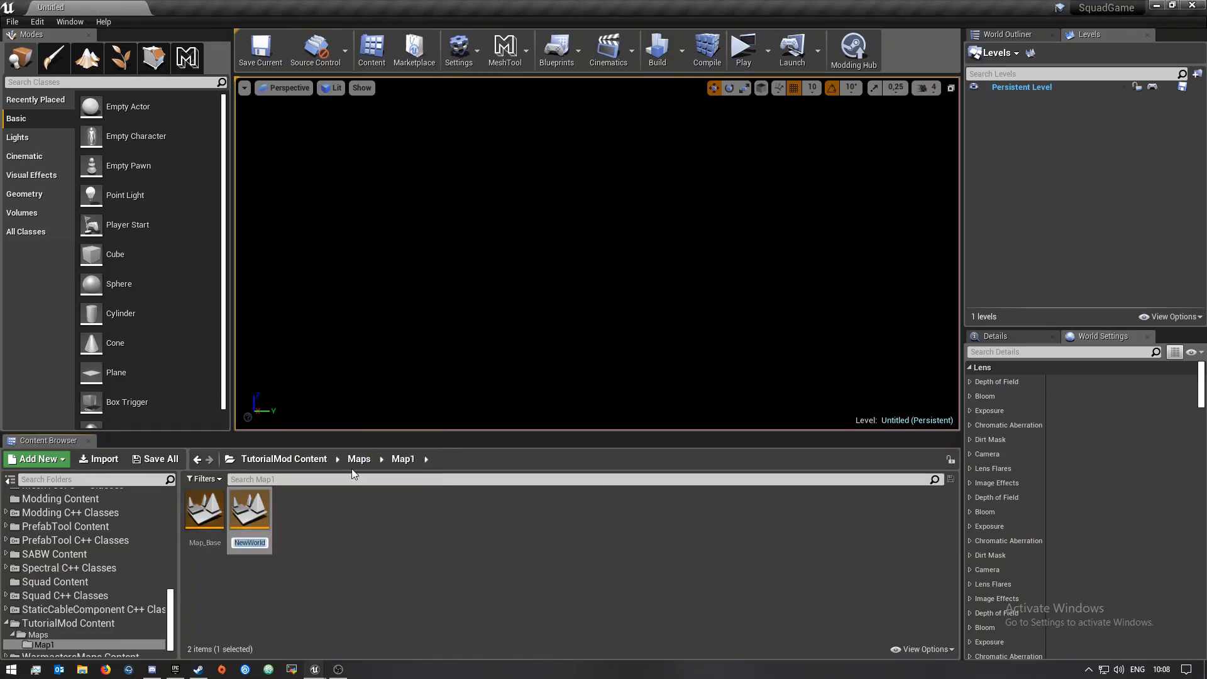
pyautogui.write('M')
pyautogui.write('ap')
pyautogui.write('_')
pyautogui.write('Trai')
pyautogui.write('ning')
pyautogui.press('Return')
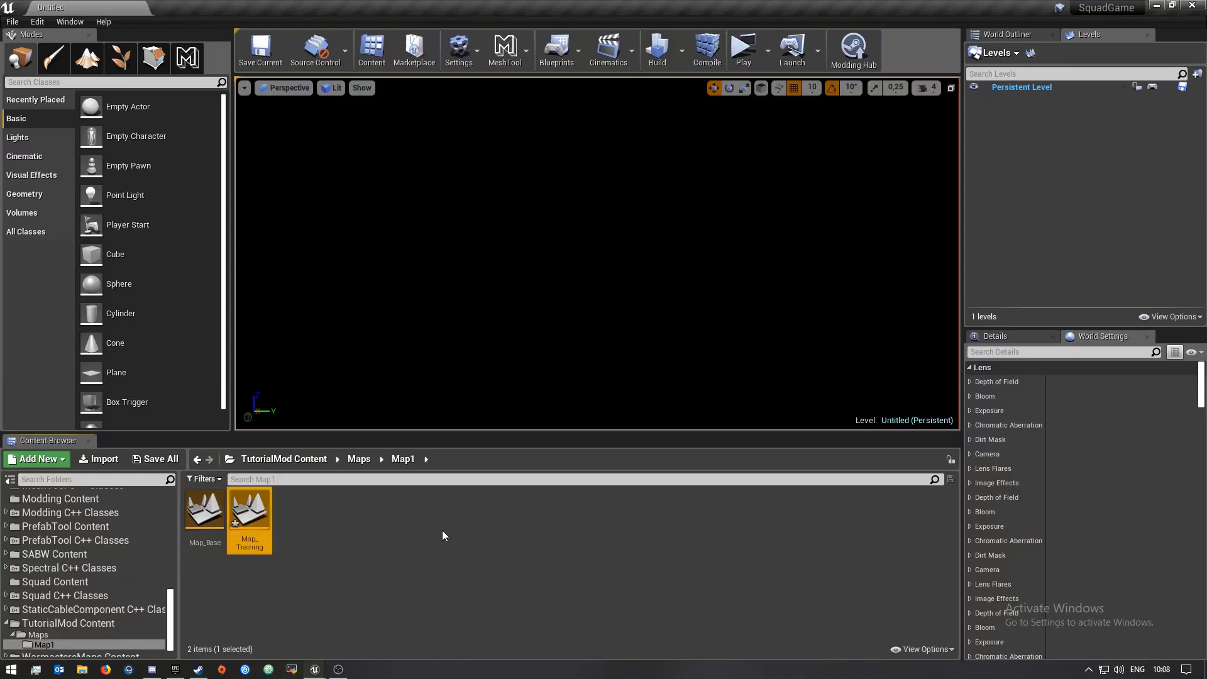
pyautogui.click(158, 459)
pyautogui.click(726, 459)
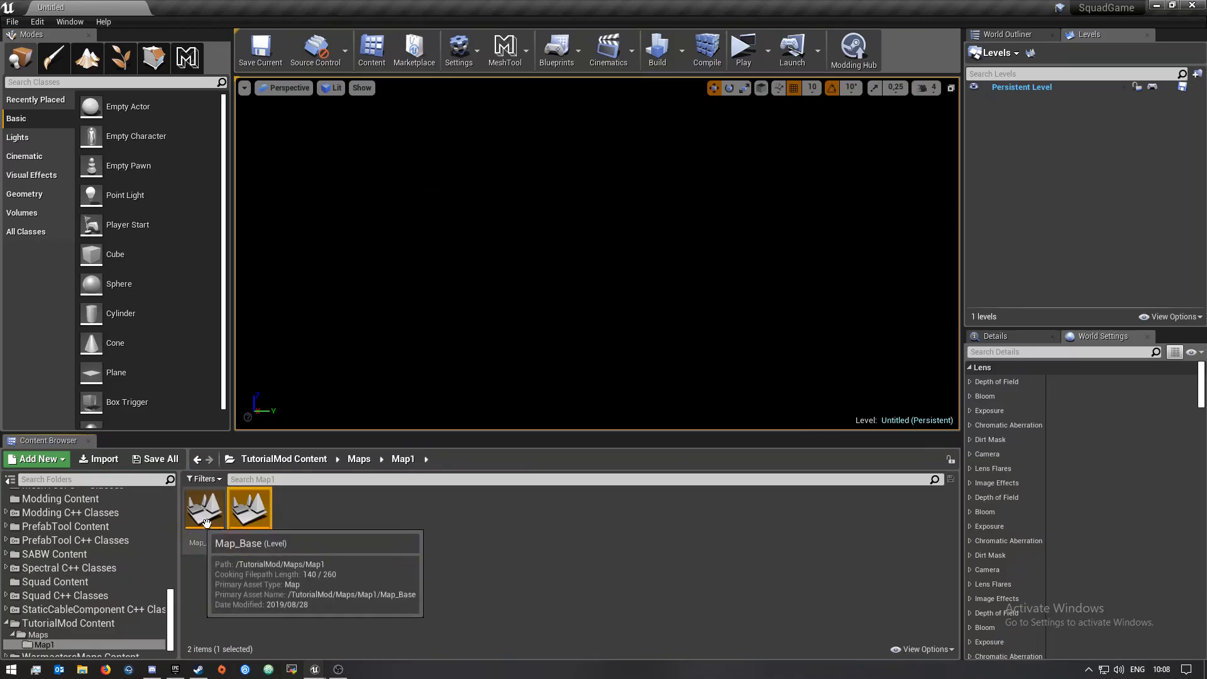
# Rename the second level to Map_Gameplay_Training
pyautogui.rightClick(248, 527)
pyautogui.click(312, 289)
pyautogui.press('End')
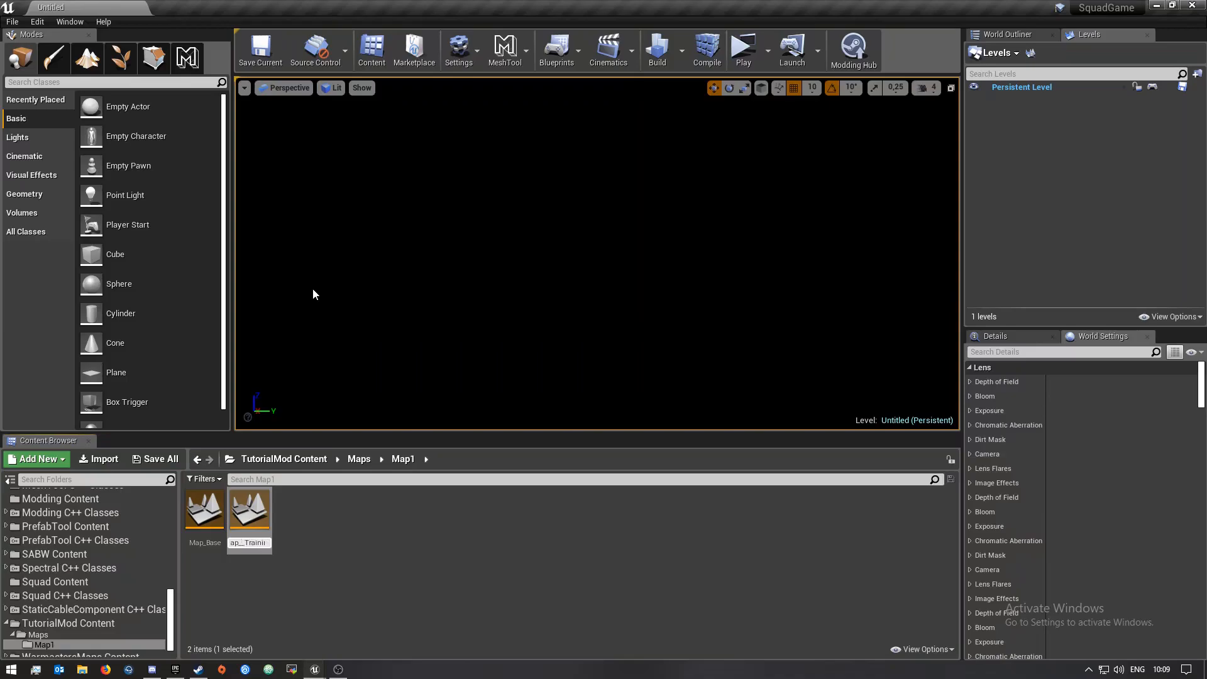
pyautogui.write('Gameplay')
pyautogui.press('Return')
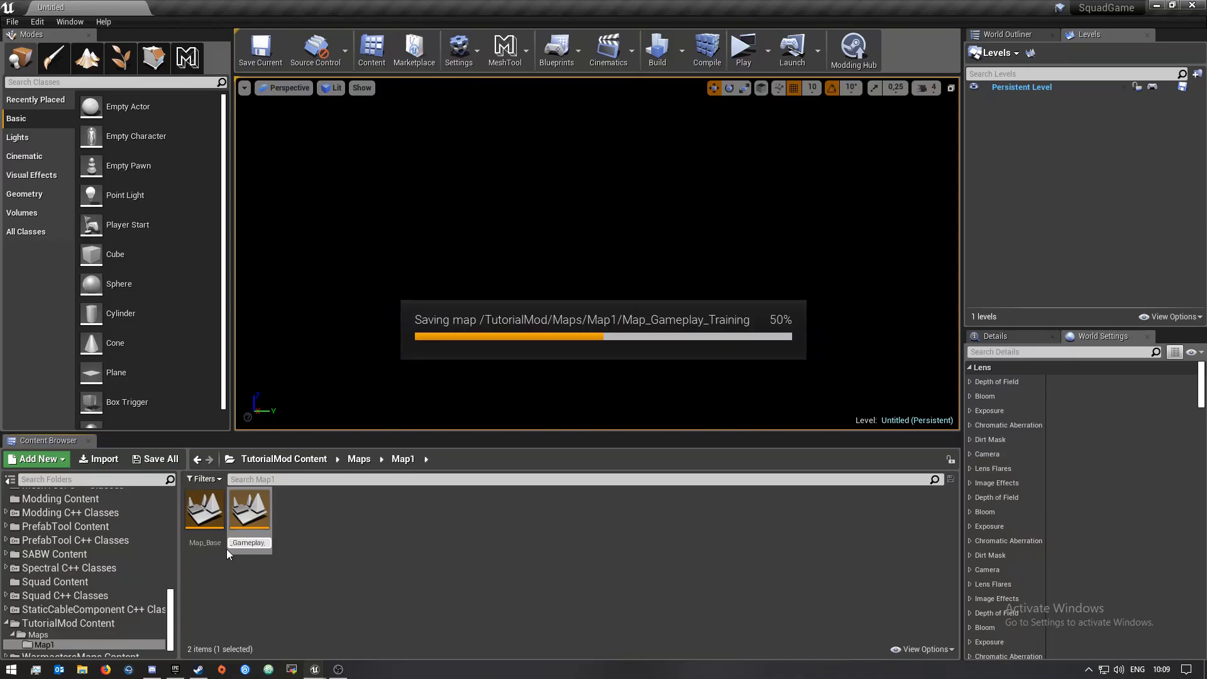
# Open the Map_Gameplay_Training level
pyautogui.click(376, 544)
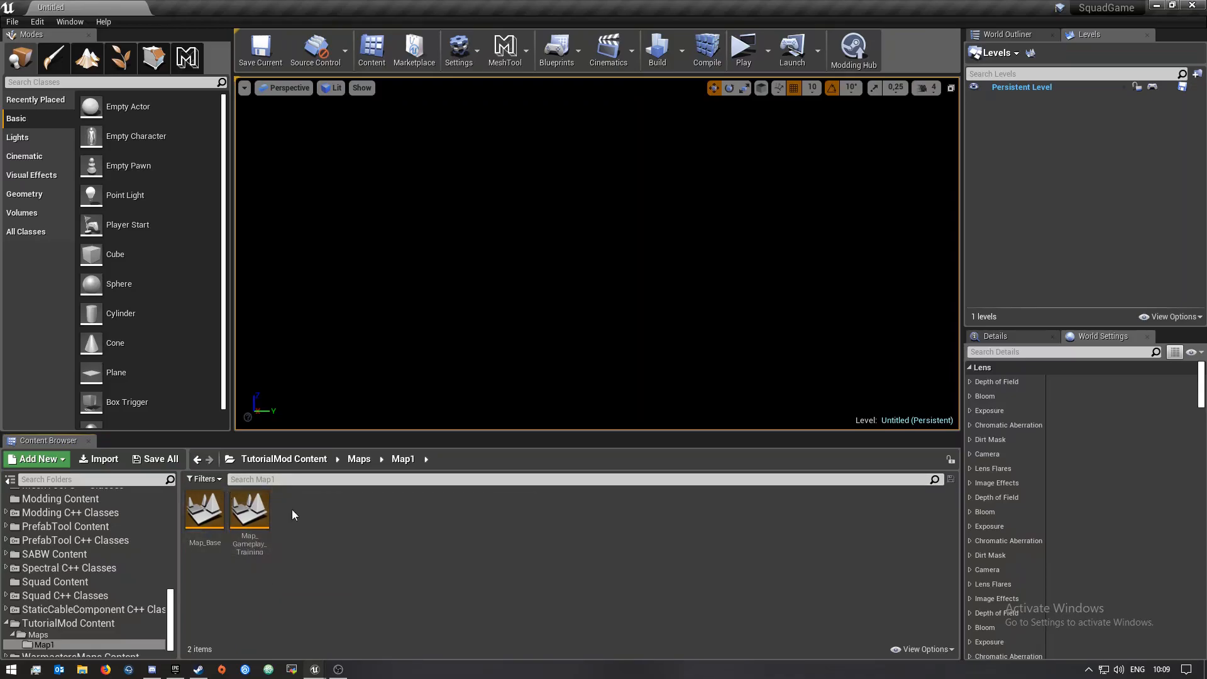
pyautogui.doubleClick(248, 523)
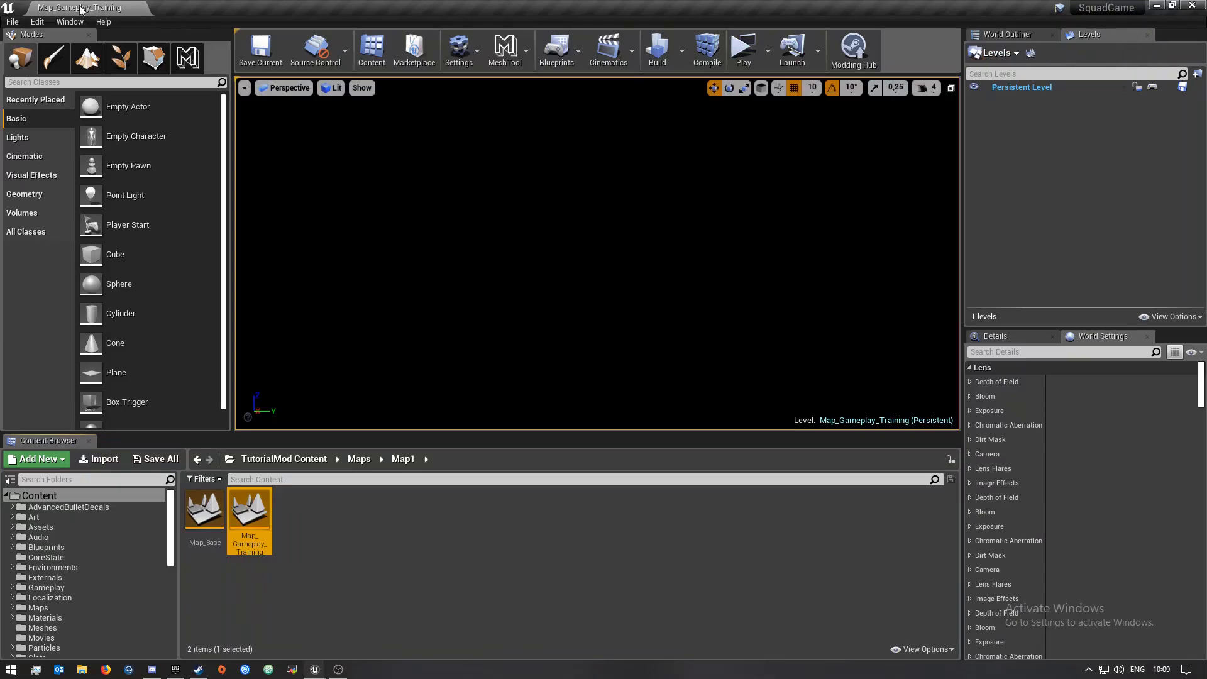
pyautogui.click(66, 20)
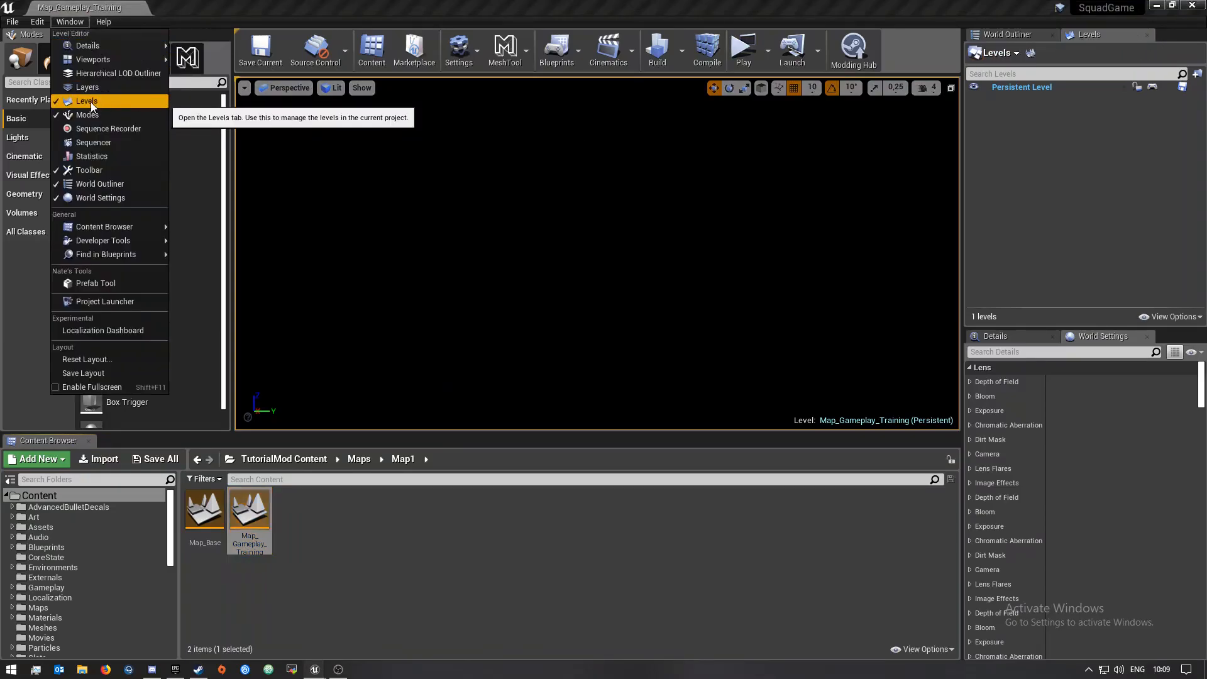
pyautogui.click(1119, 92)
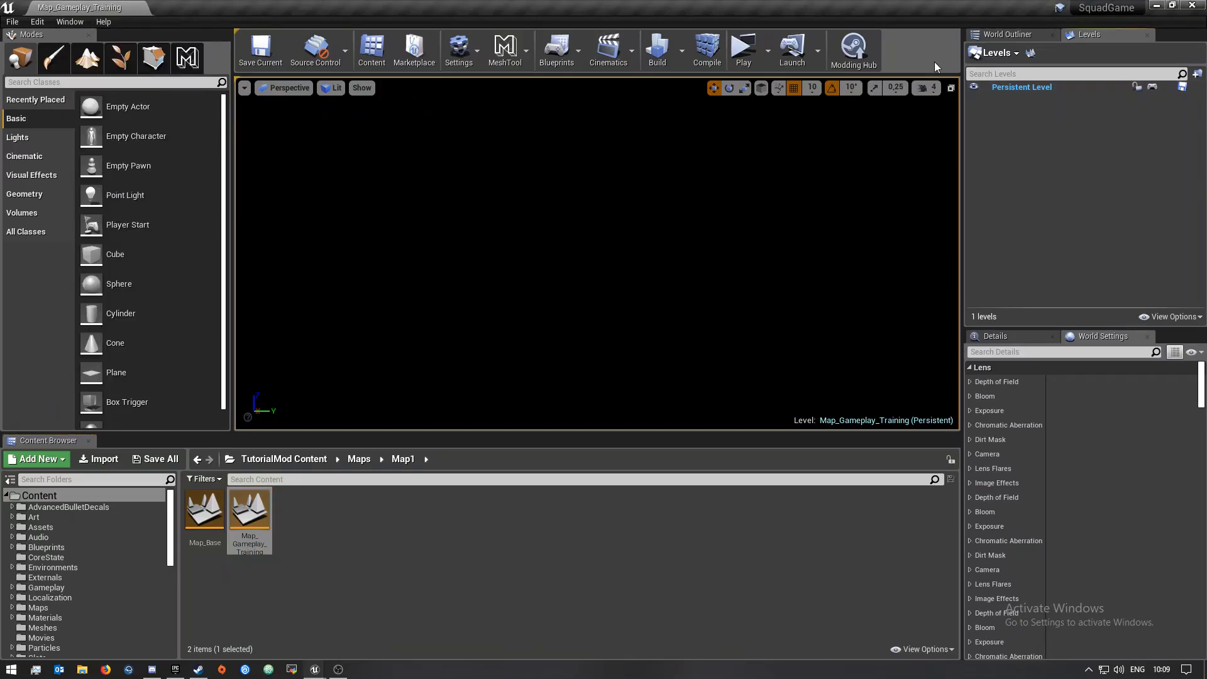
# Add the existing Map_Base level from TutorialMod/Maps/Map1 as a sublevel
pyautogui.click(1005, 52)
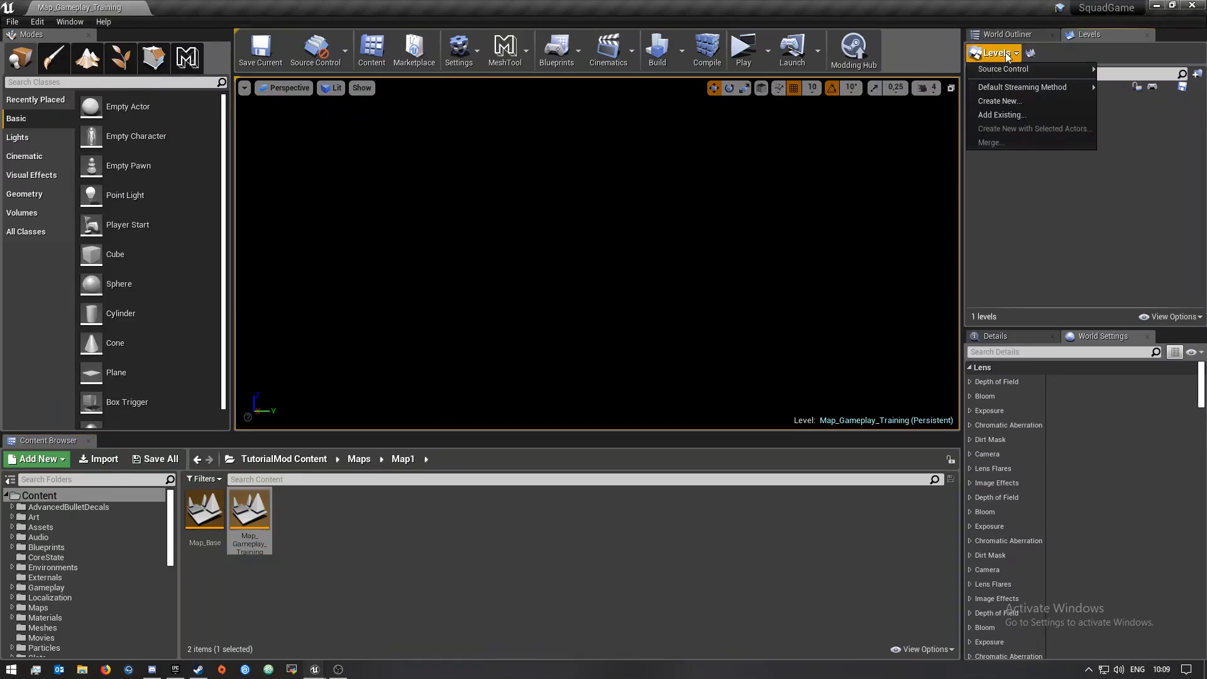
pyautogui.click(1001, 115)
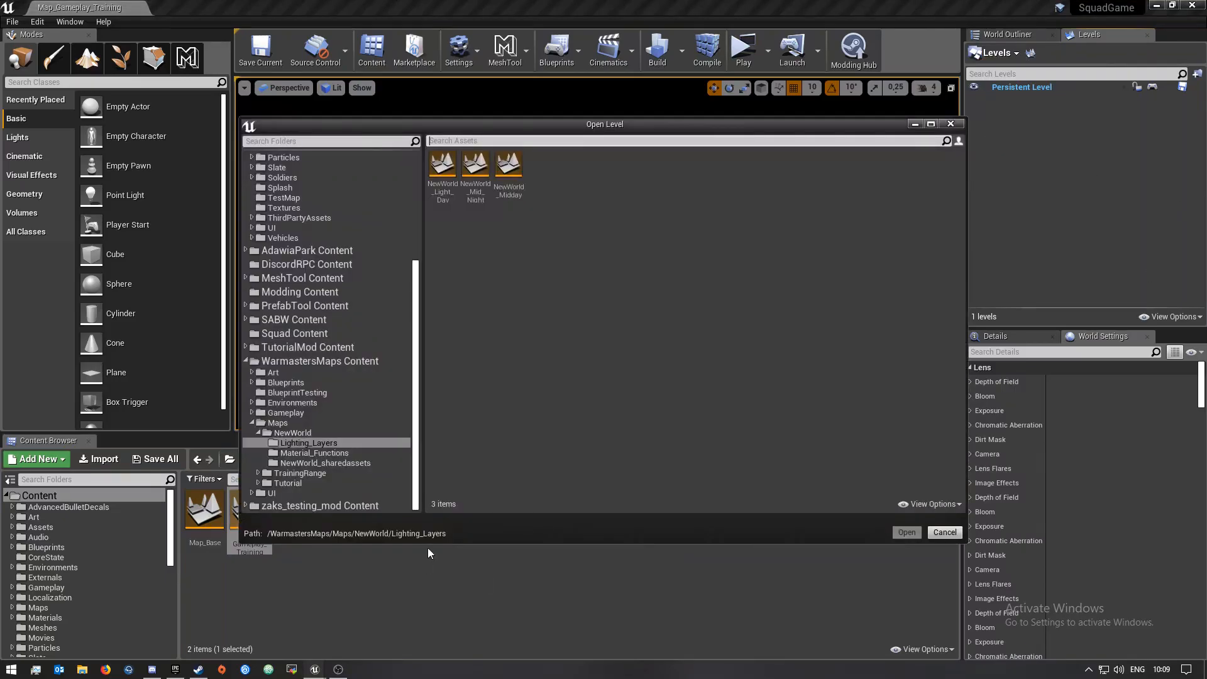
pyautogui.click(245, 361)
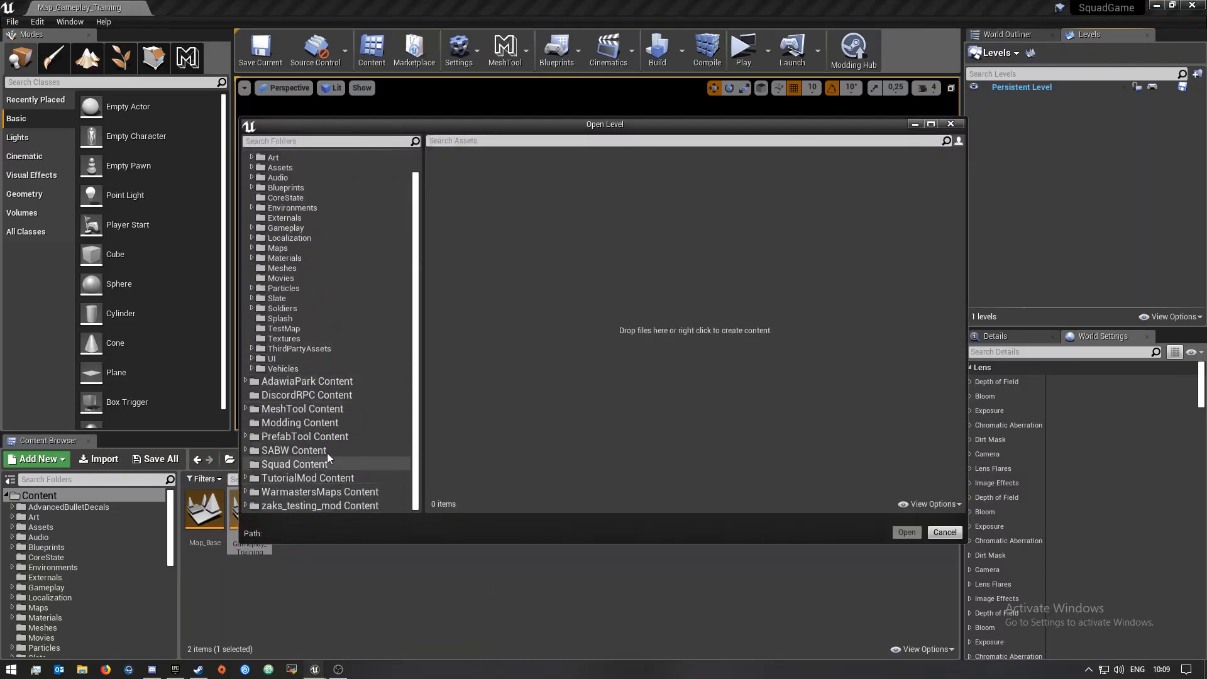
pyautogui.doubleClick(326, 478)
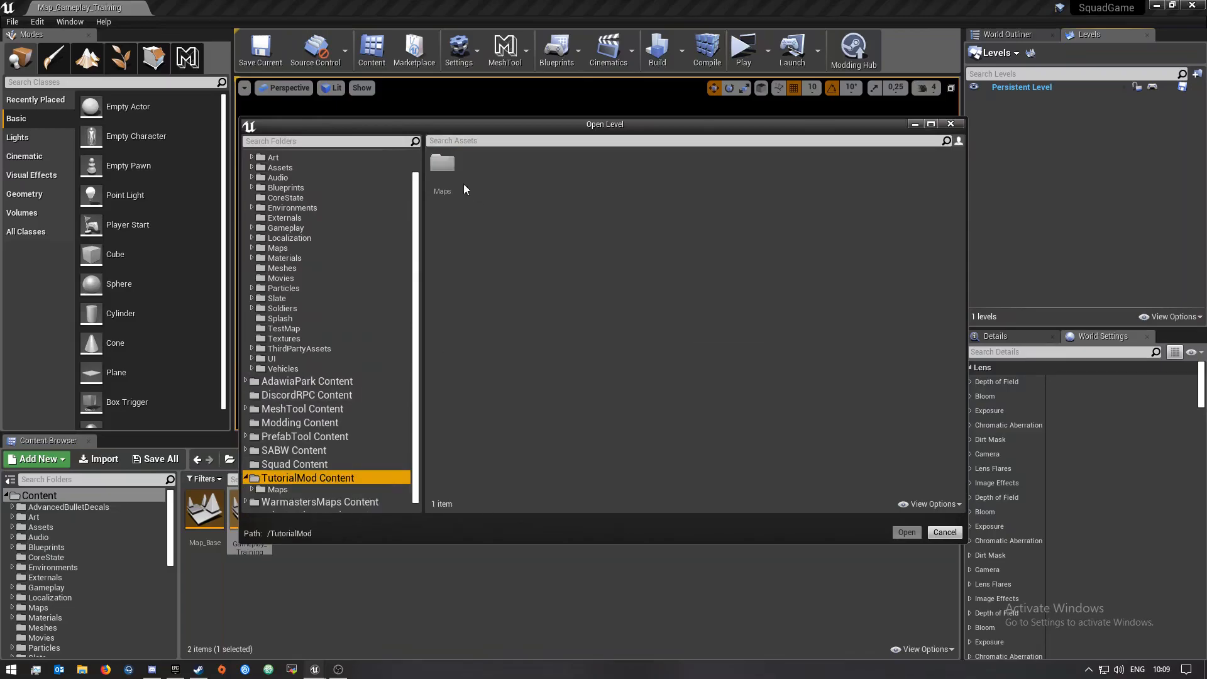
pyautogui.doubleClick(447, 168)
pyautogui.doubleClick(439, 173)
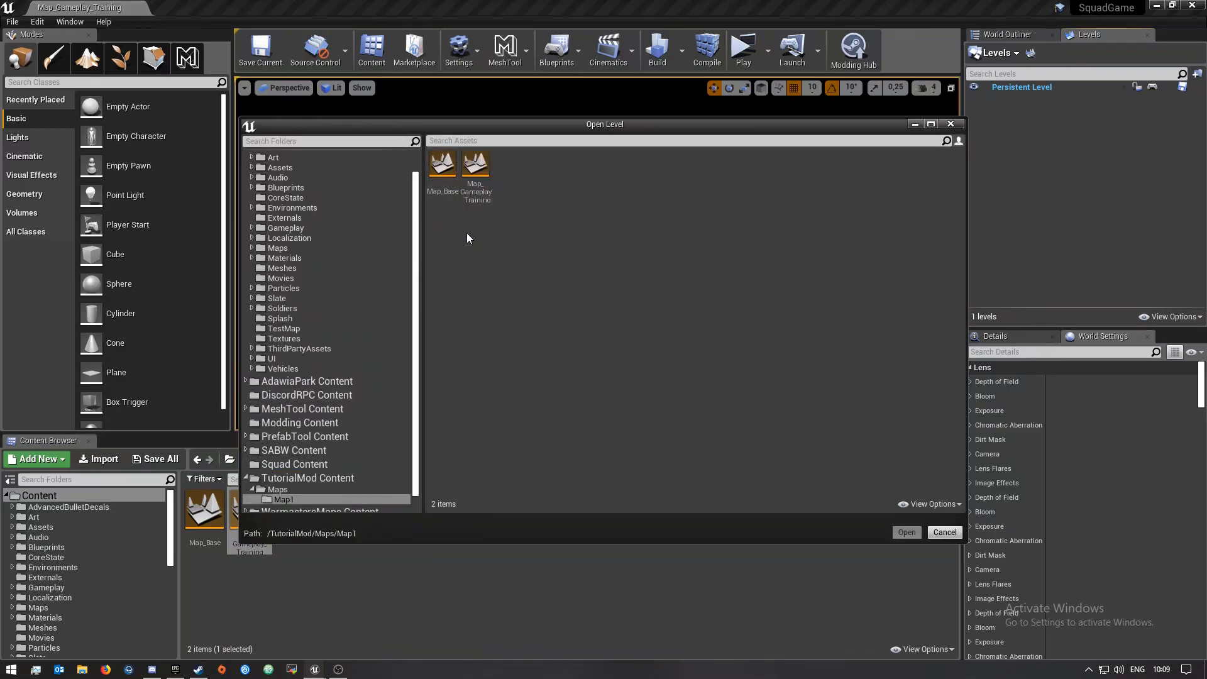
pyautogui.click(442, 164)
pyautogui.click(906, 532)
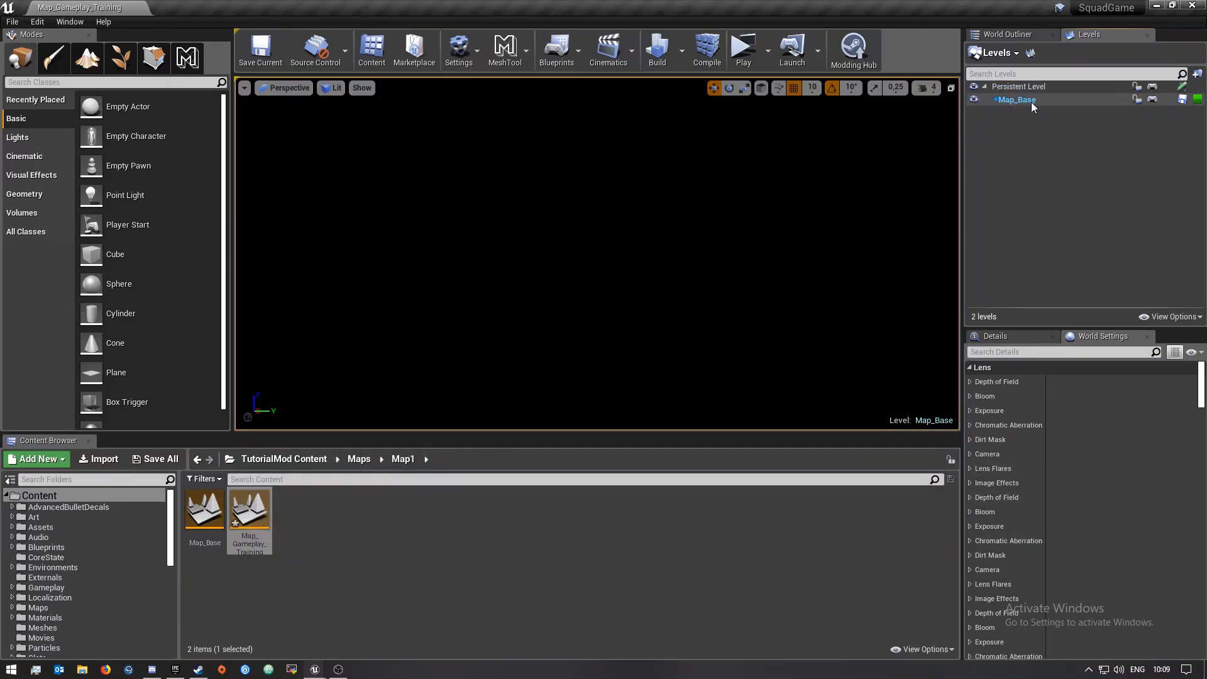
# Set the Map_Base sublevel's streaming method to Always Loaded
pyautogui.rightClick(1017, 100)
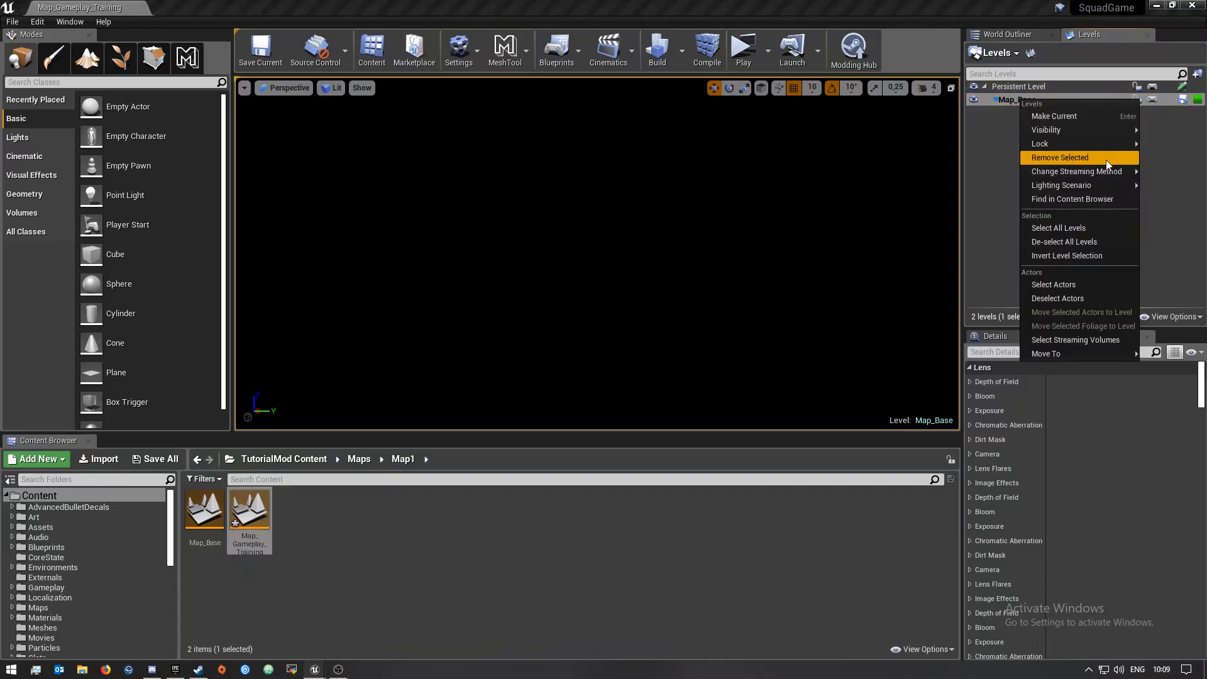
pyautogui.moveTo(1095, 175)
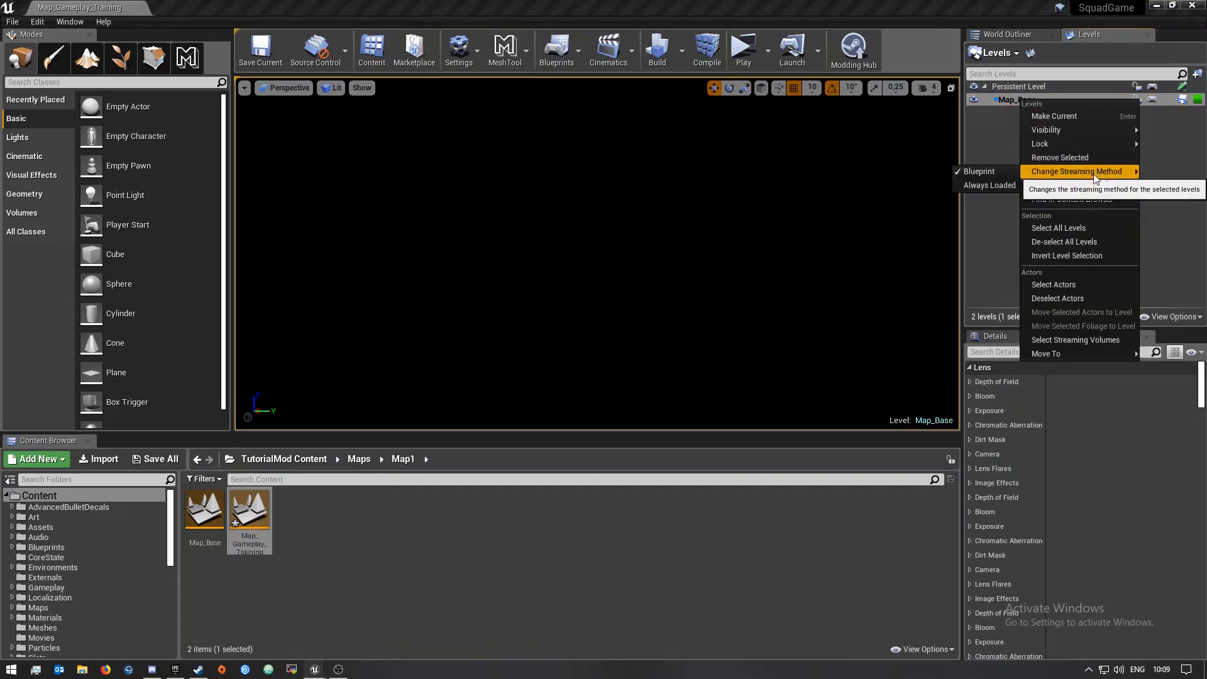
pyautogui.click(982, 186)
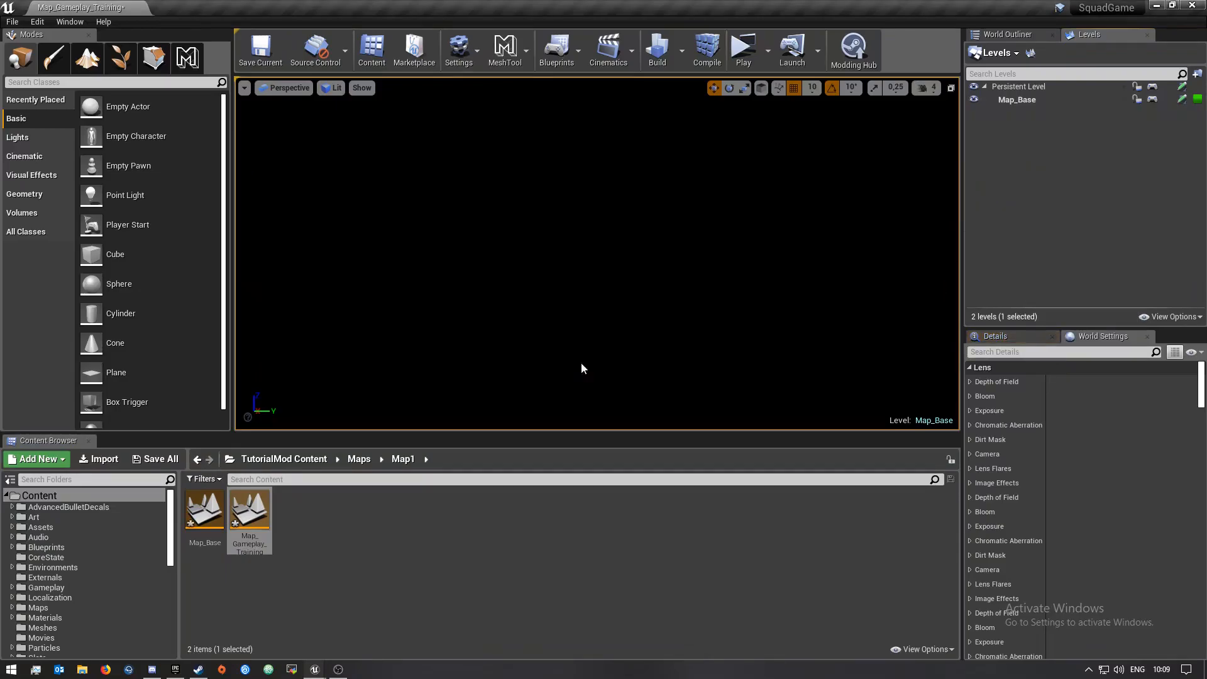
# Save all content
pyautogui.click(157, 459)
pyautogui.click(715, 451)
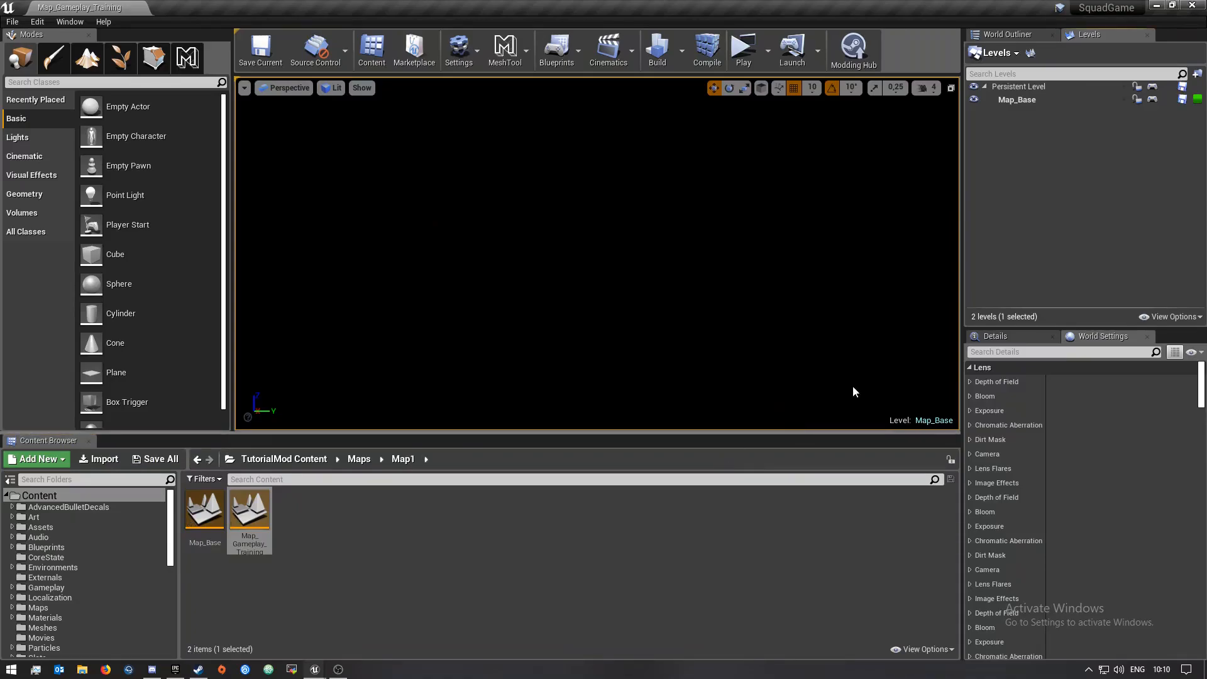
# Make the Persistent Level the current level
pyautogui.click(1033, 89)
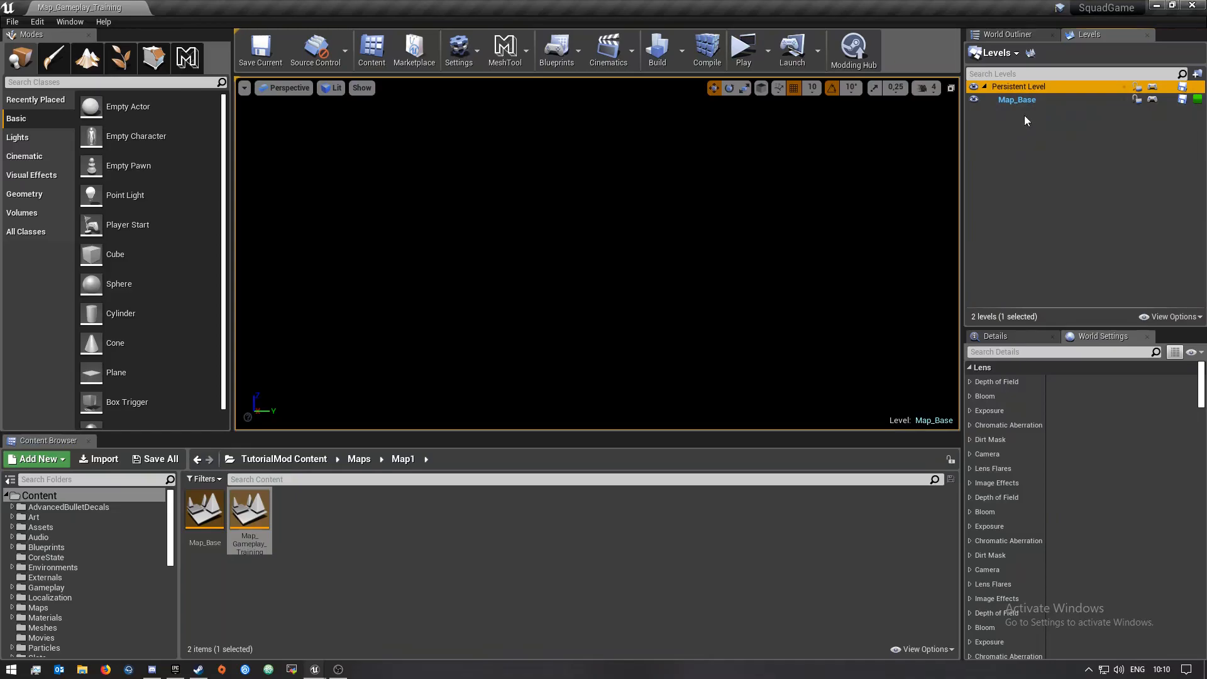
pyautogui.click(1020, 100)
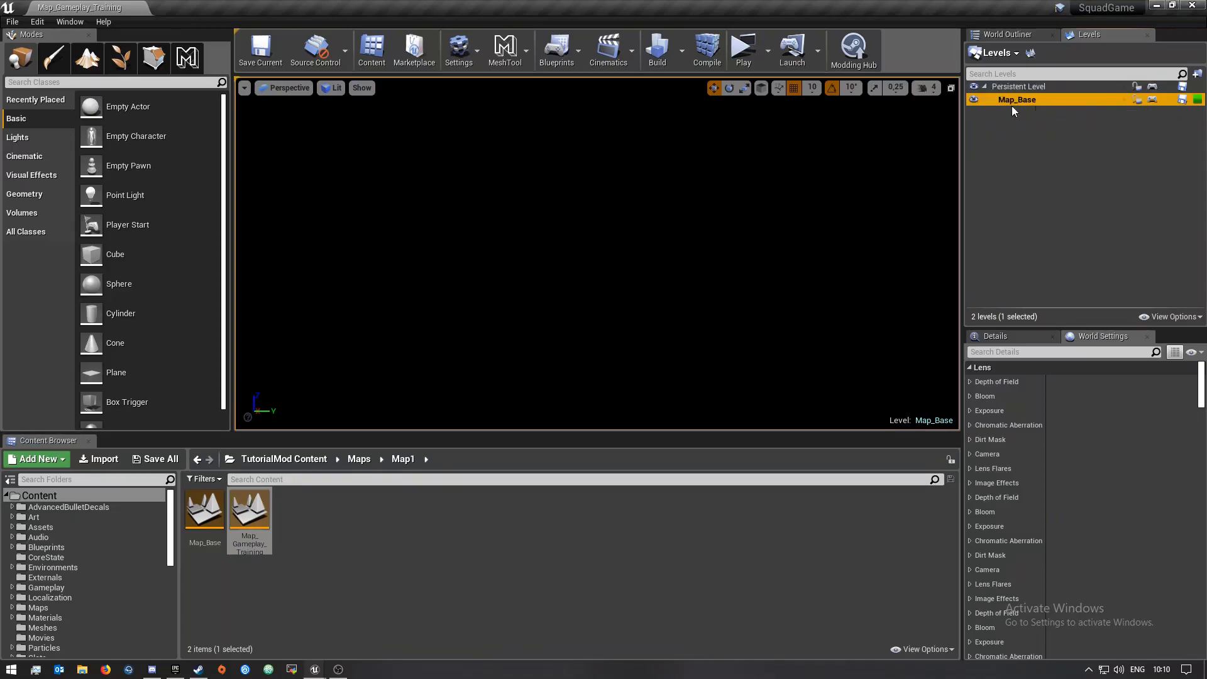
pyautogui.click(1033, 138)
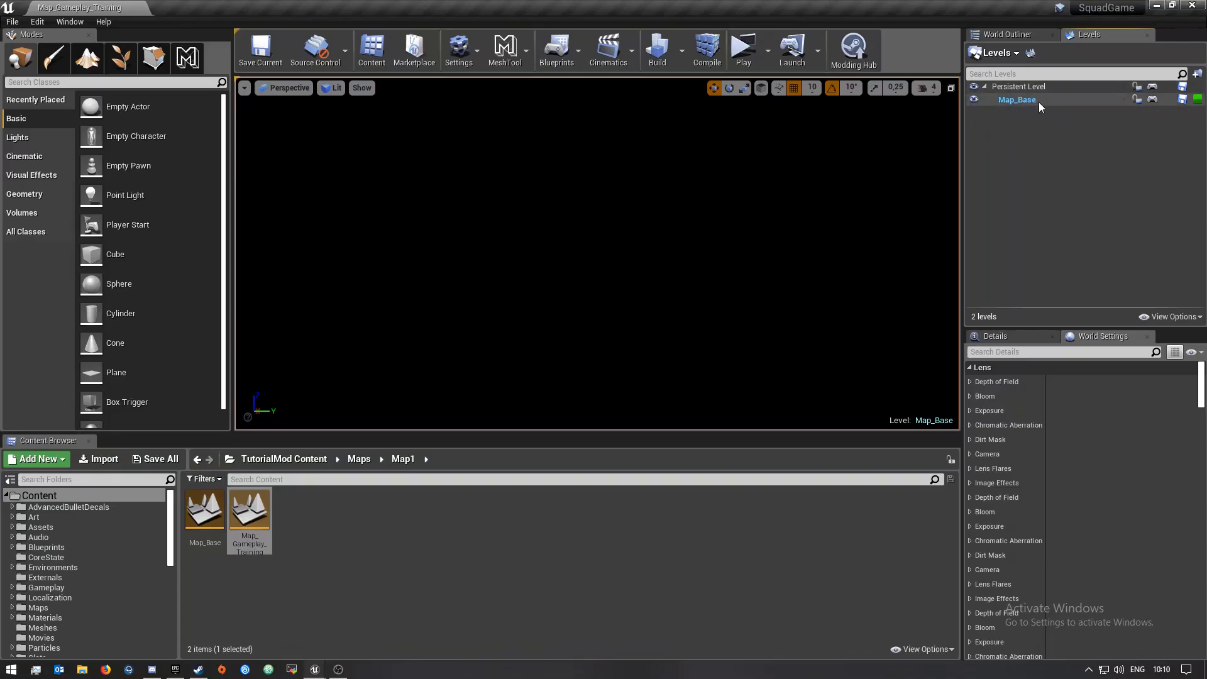
pyautogui.click(1022, 100)
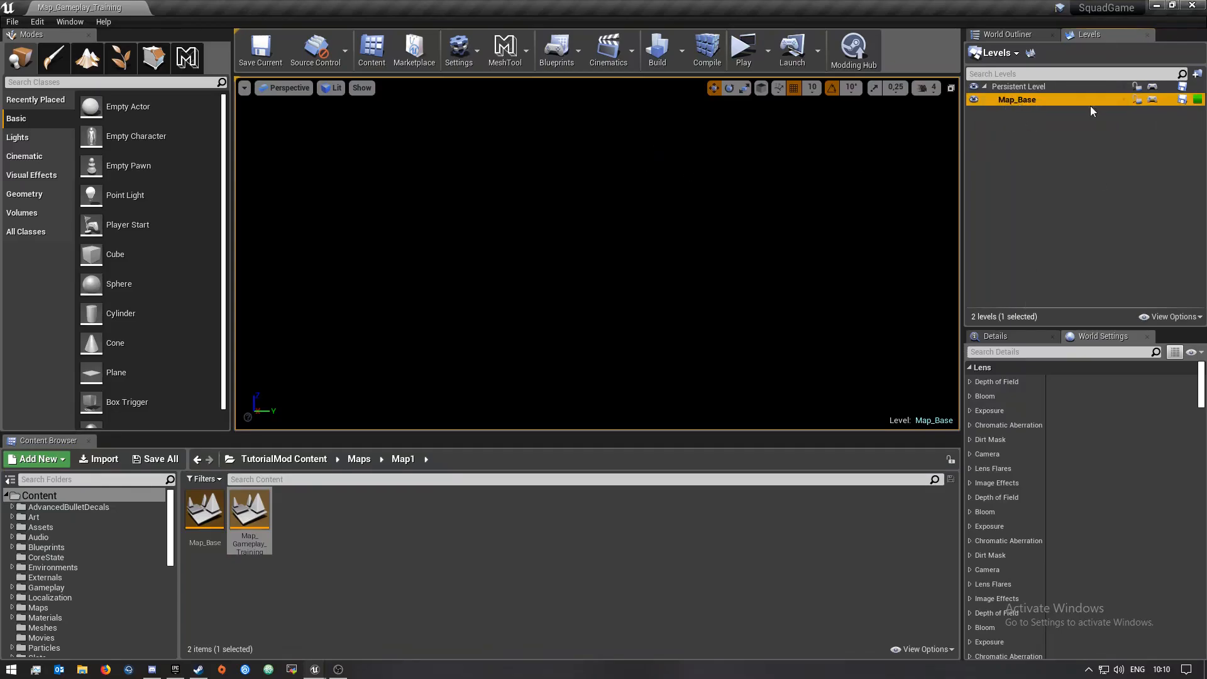
pyautogui.rightClick(1027, 94)
pyautogui.moveTo(1068, 140)
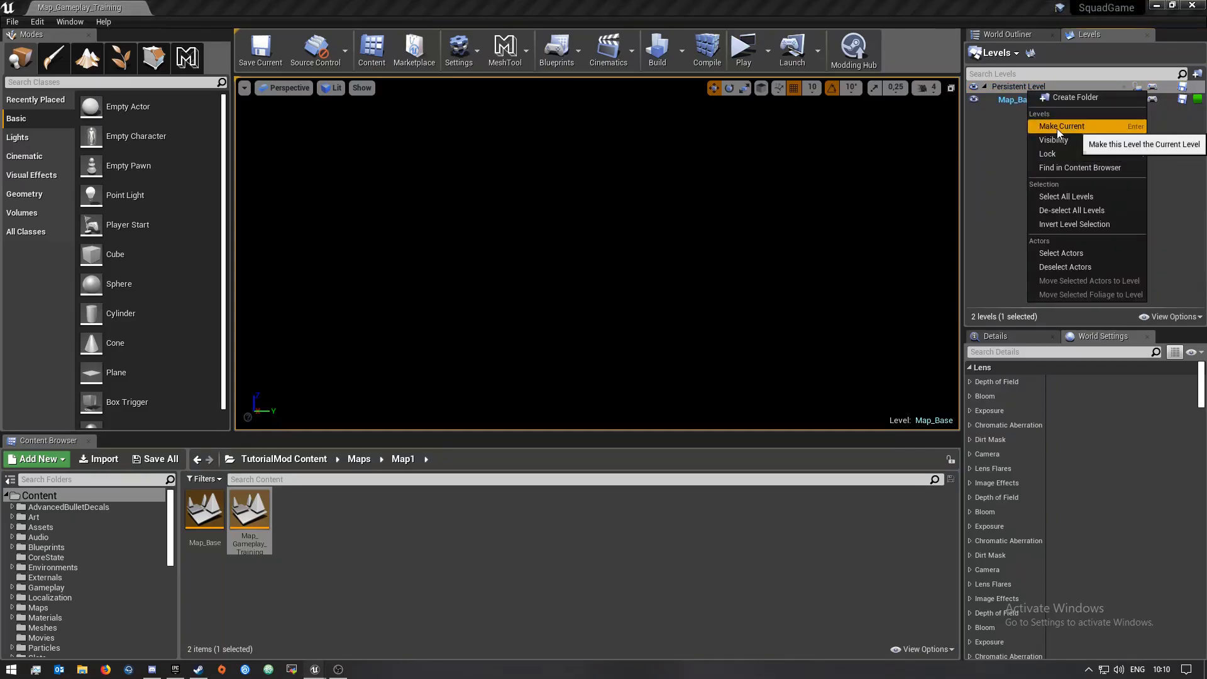
pyautogui.click(1054, 128)
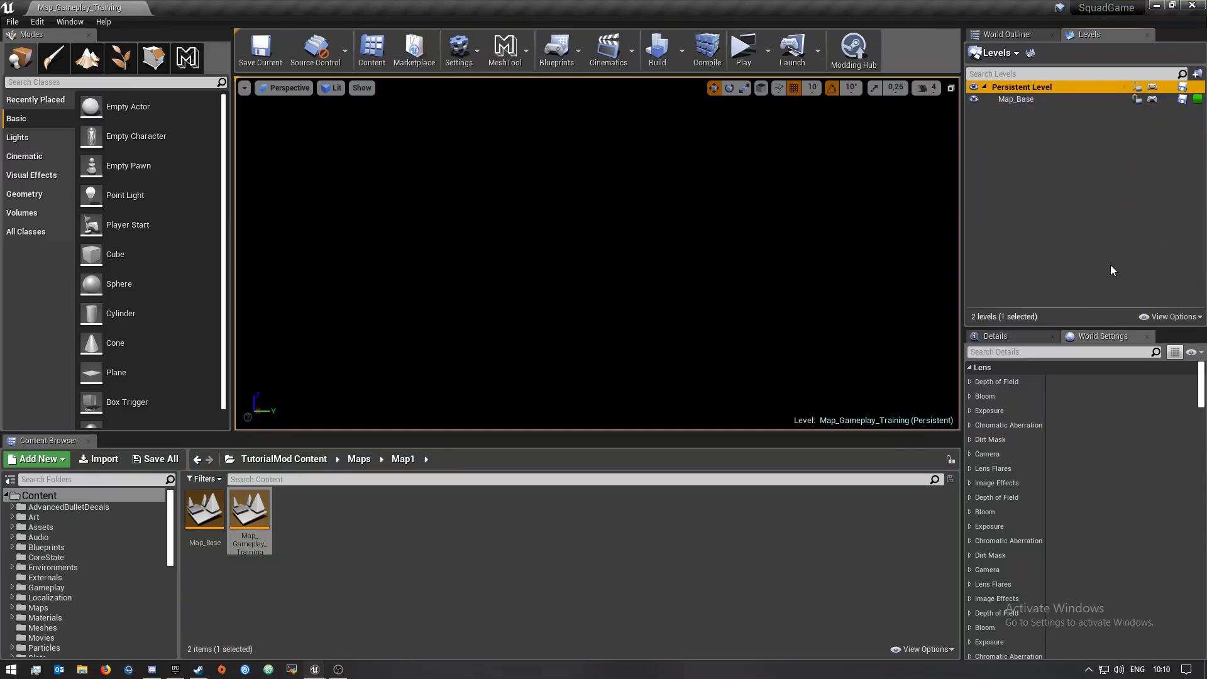
# Set the World Outliner to show only actors in the current level
pyautogui.click(1006, 36)
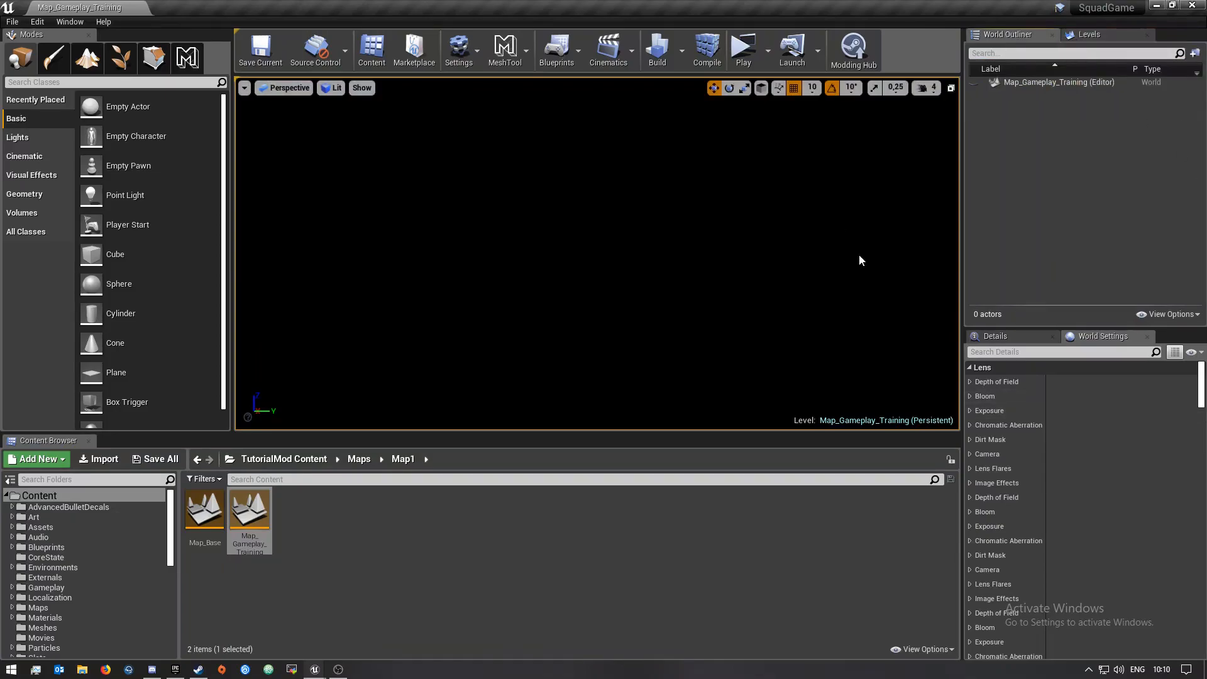
pyautogui.click(1177, 315)
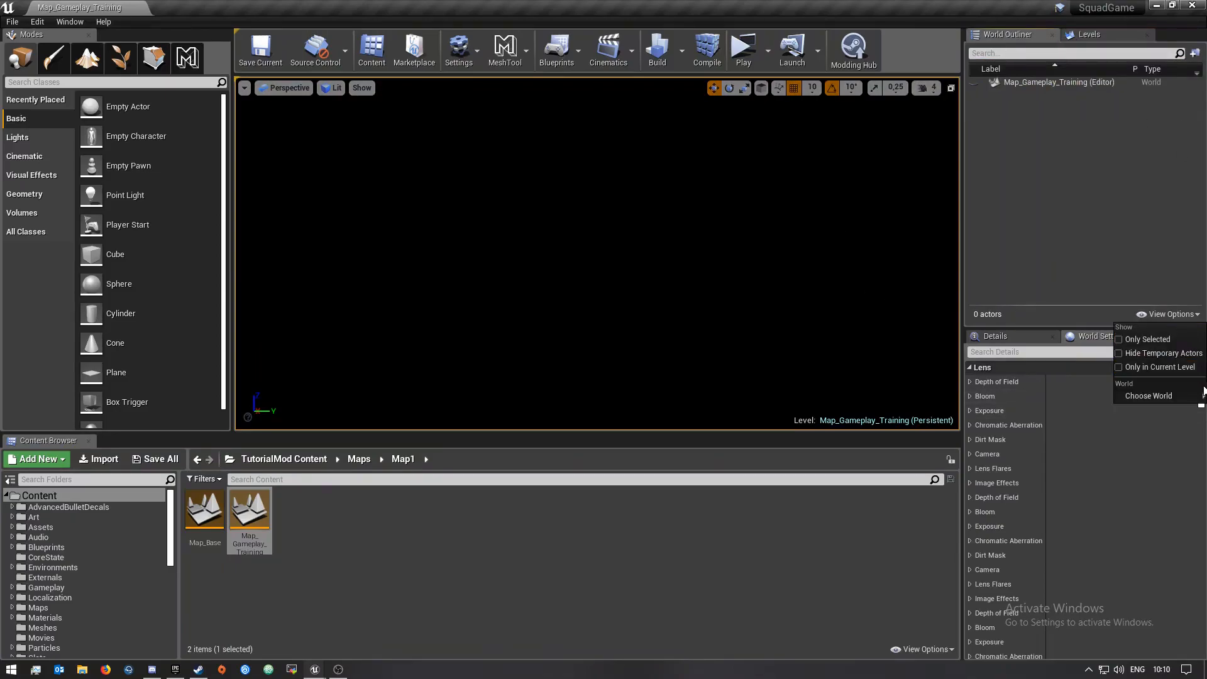
pyautogui.click(1138, 368)
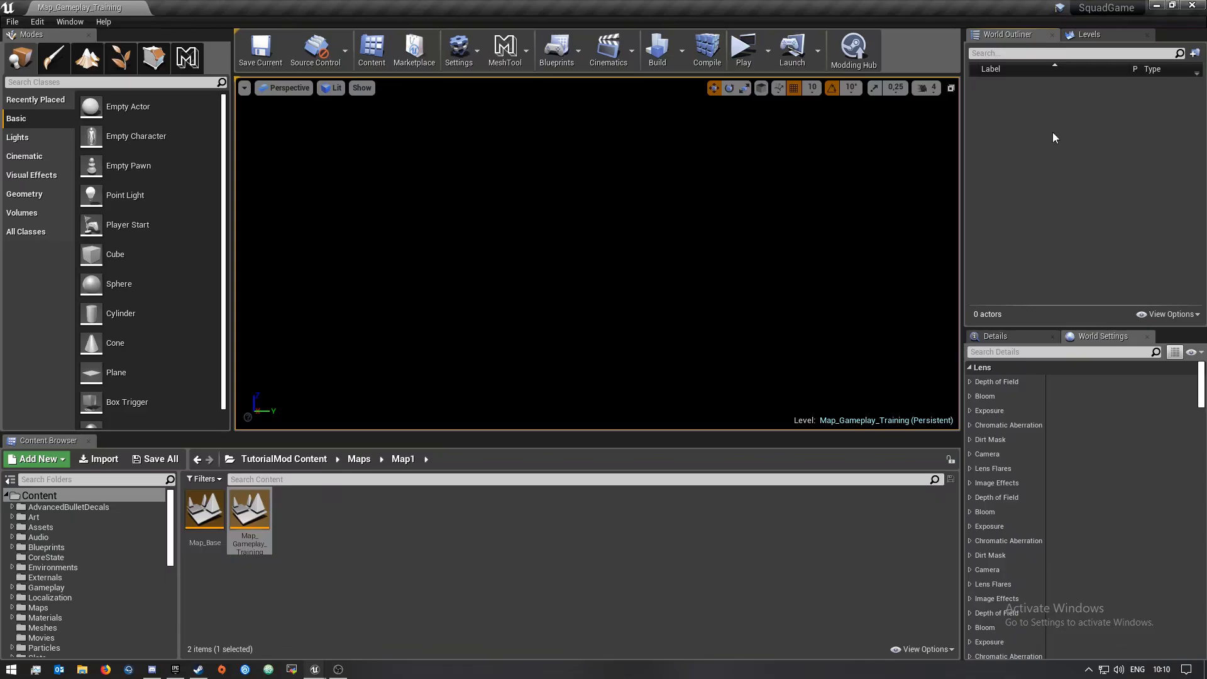
# Make the Map_Base sublevel the current level
pyautogui.click(1086, 34)
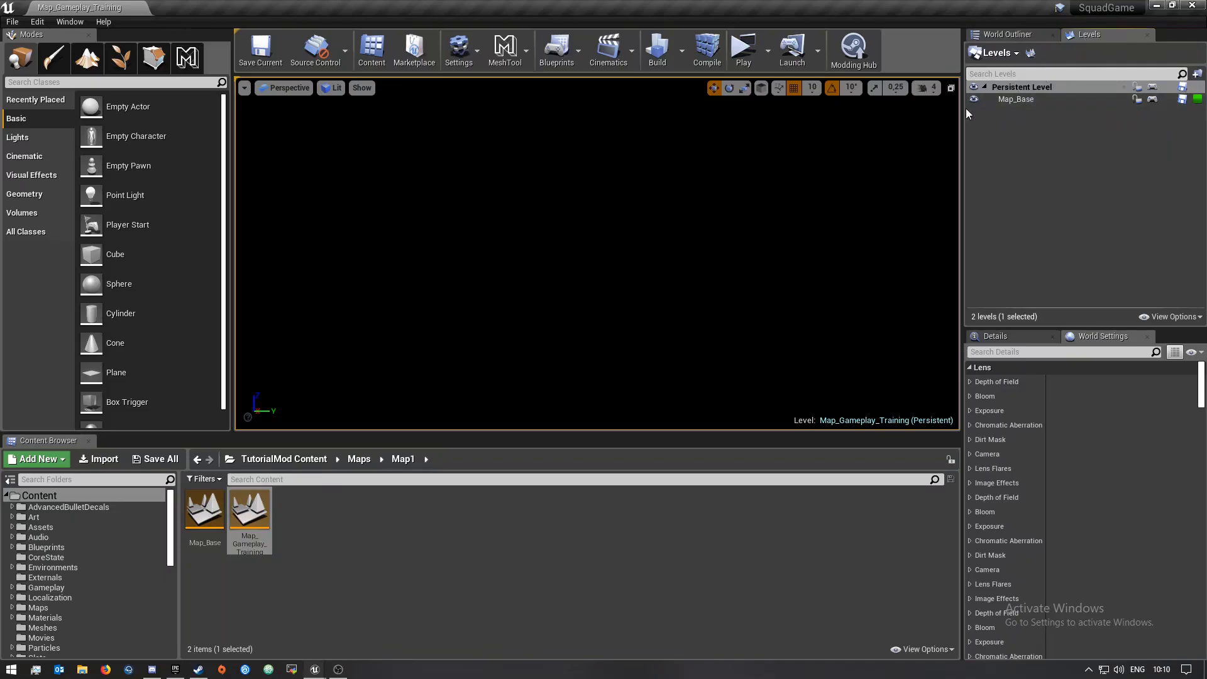
pyautogui.click(1010, 102)
pyautogui.rightClick(1010, 103)
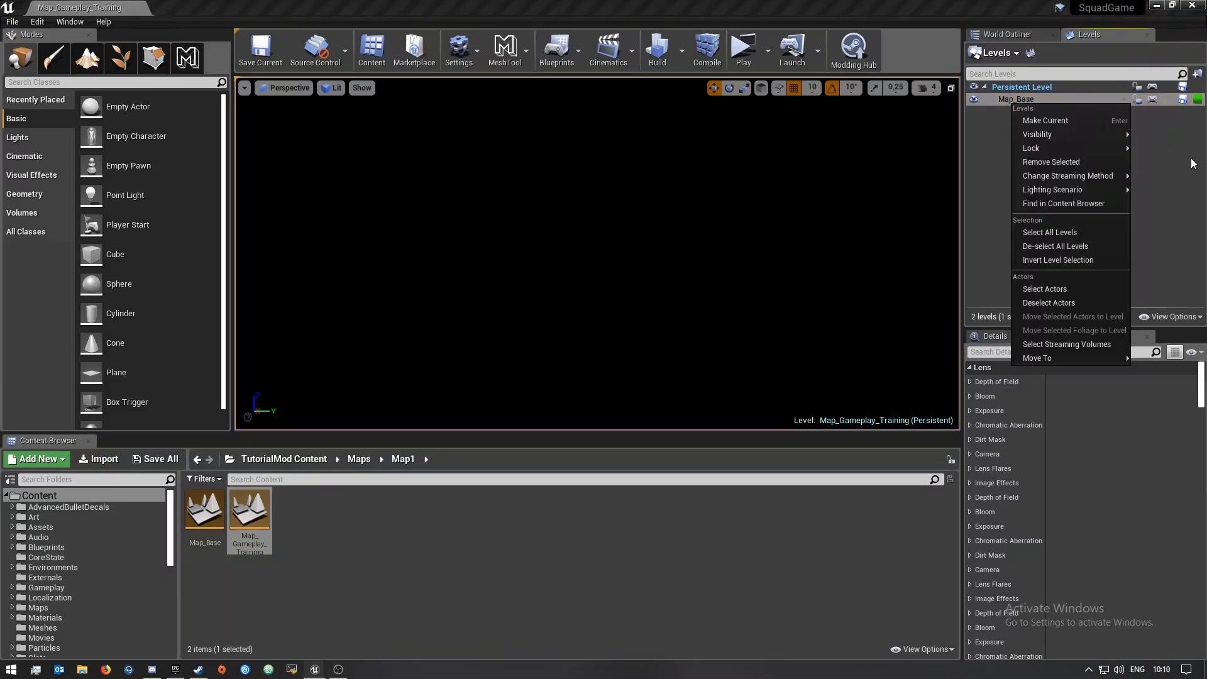
pyautogui.click(1047, 122)
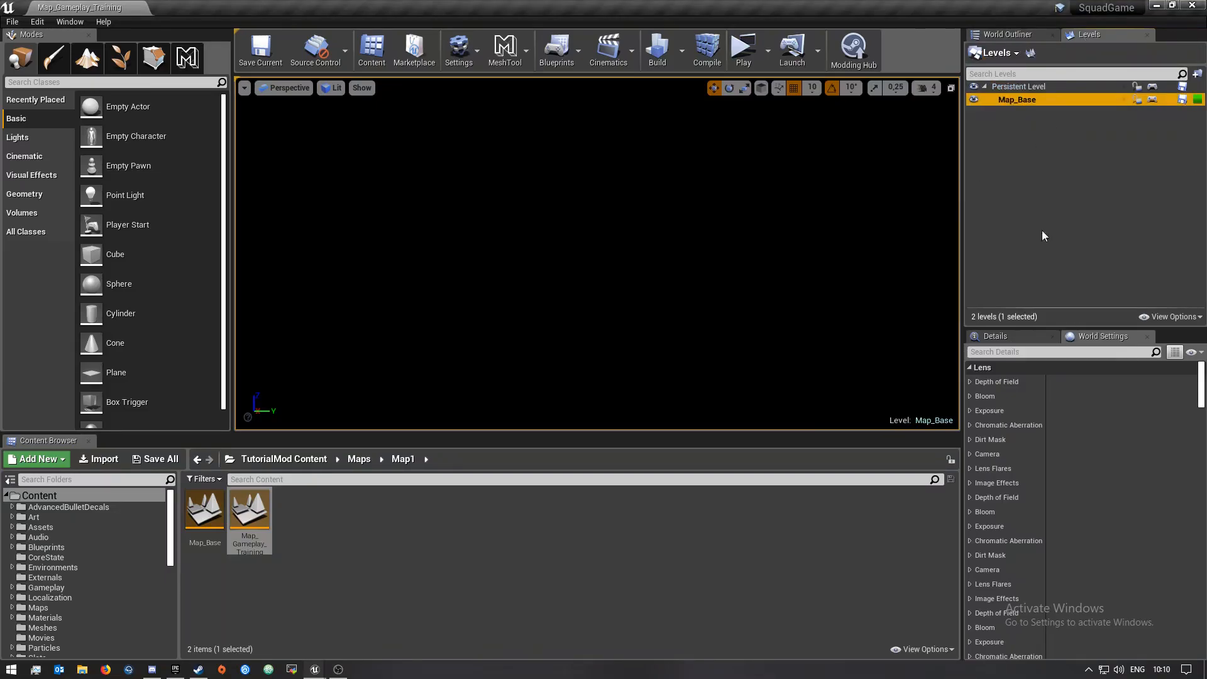
pyautogui.click(1000, 260)
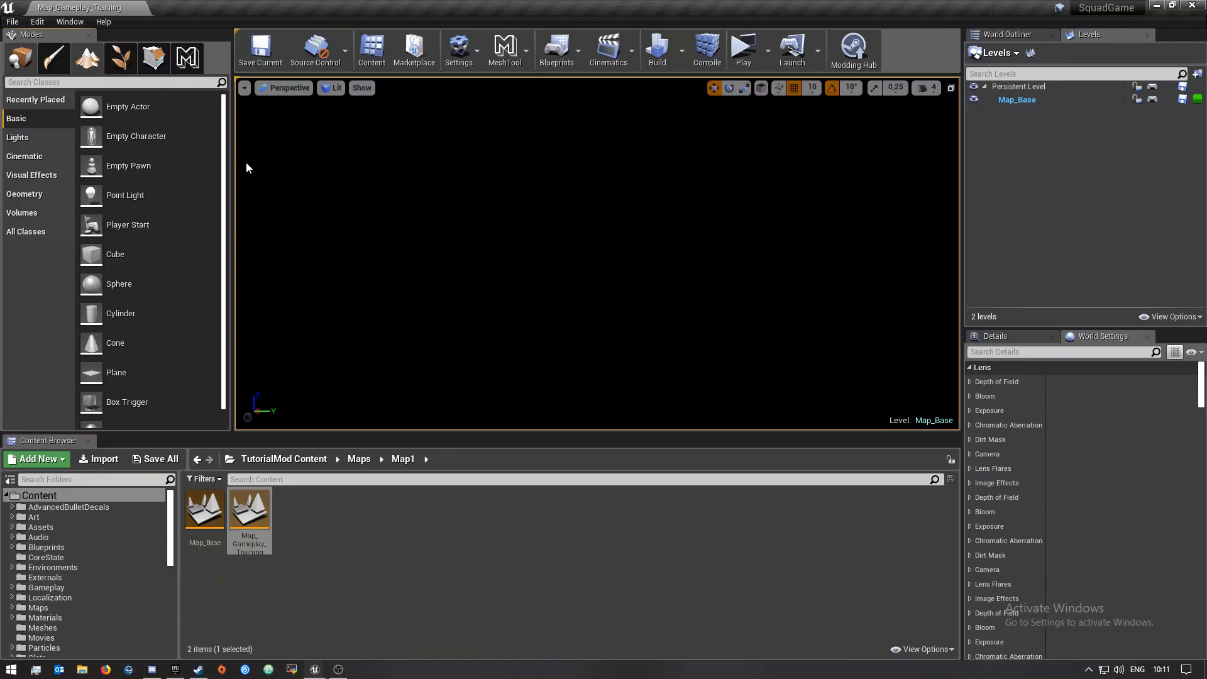
# Switch to Landscape mode to prepare a new landscape
pyautogui.hotkey('shift', '3')
pyautogui.moveTo(597, 253); pyautogui.dragTo(798, 340, button='right')
pyautogui.press('s')
pyautogui.moveTo(654, 270)
pyautogui.mouseDown(button='right')
pyautogui.moveTo(773, 236)
pyautogui.moveTo(980, 270)
pyautogui.moveTo(1068, 271)
pyautogui.moveTo(1113, 252)
pyautogui.moveTo(1163, 261)
pyautogui.moveTo(655, 266)
pyautogui.mouseUp(button='right')
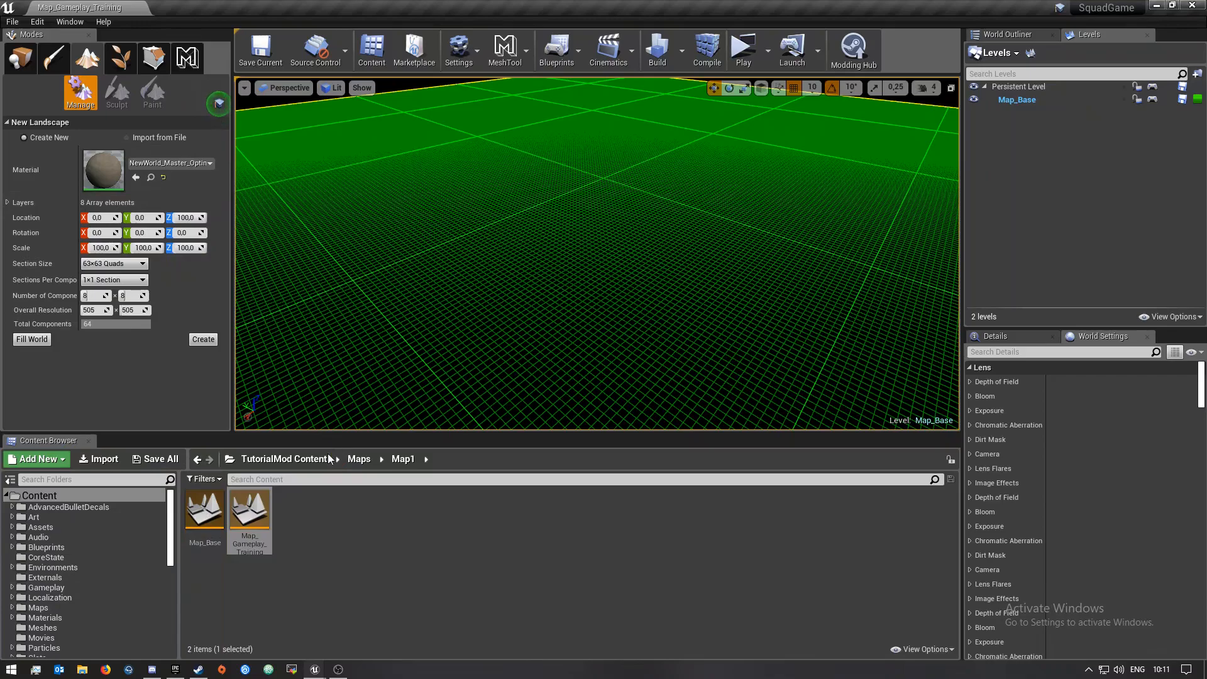
# Open a second Content Browser
pyautogui.click(66, 23)
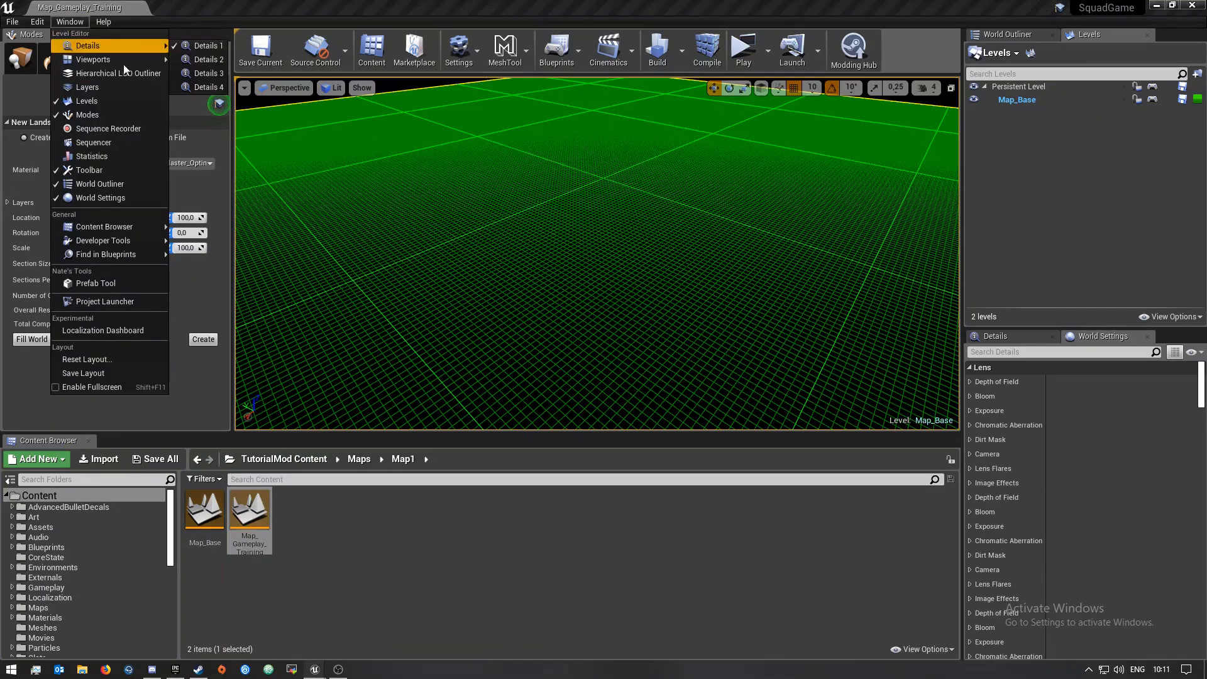
pyautogui.moveTo(134, 228)
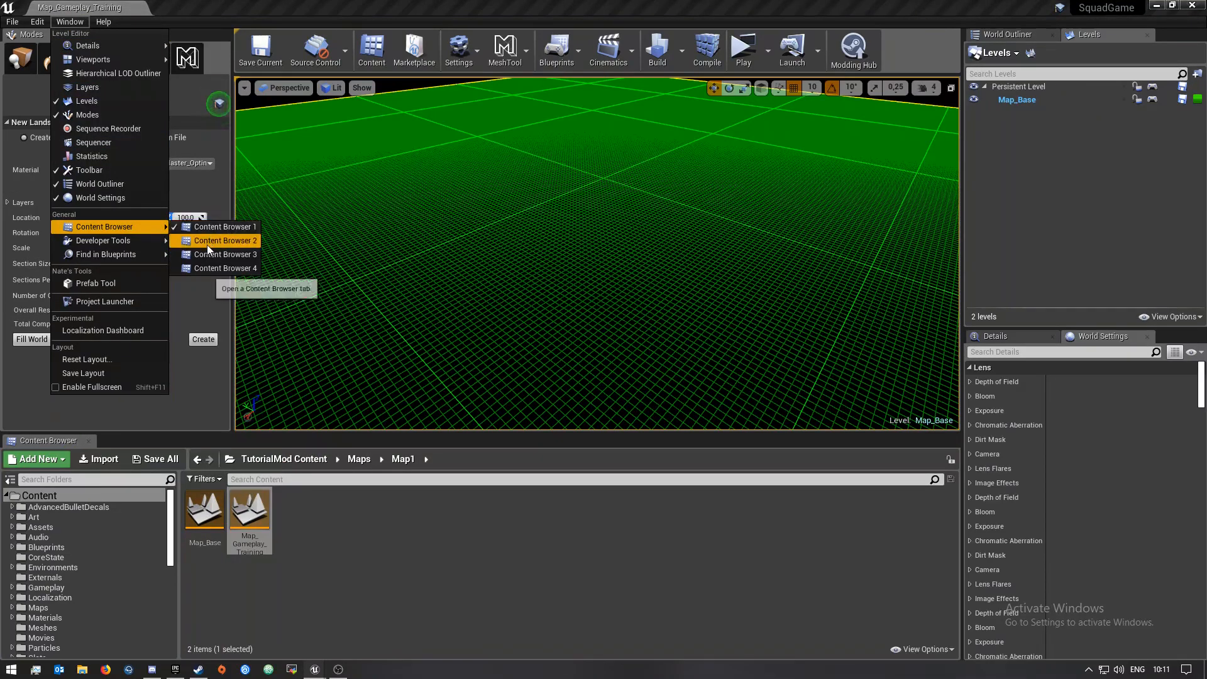
pyautogui.click(236, 242)
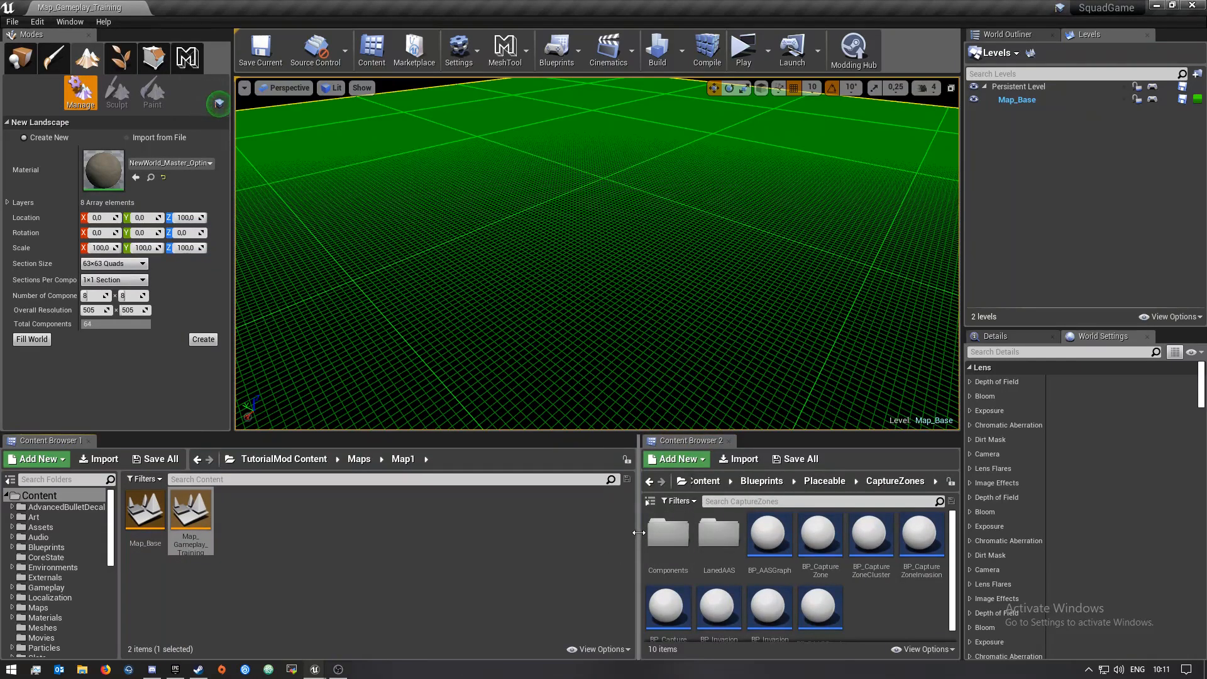
# Resize the two content browsers and browse the second one to the Content/Maps folder
pyautogui.moveTo(635, 539); pyautogui.dragTo(435, 539)
pyautogui.click(684, 459)
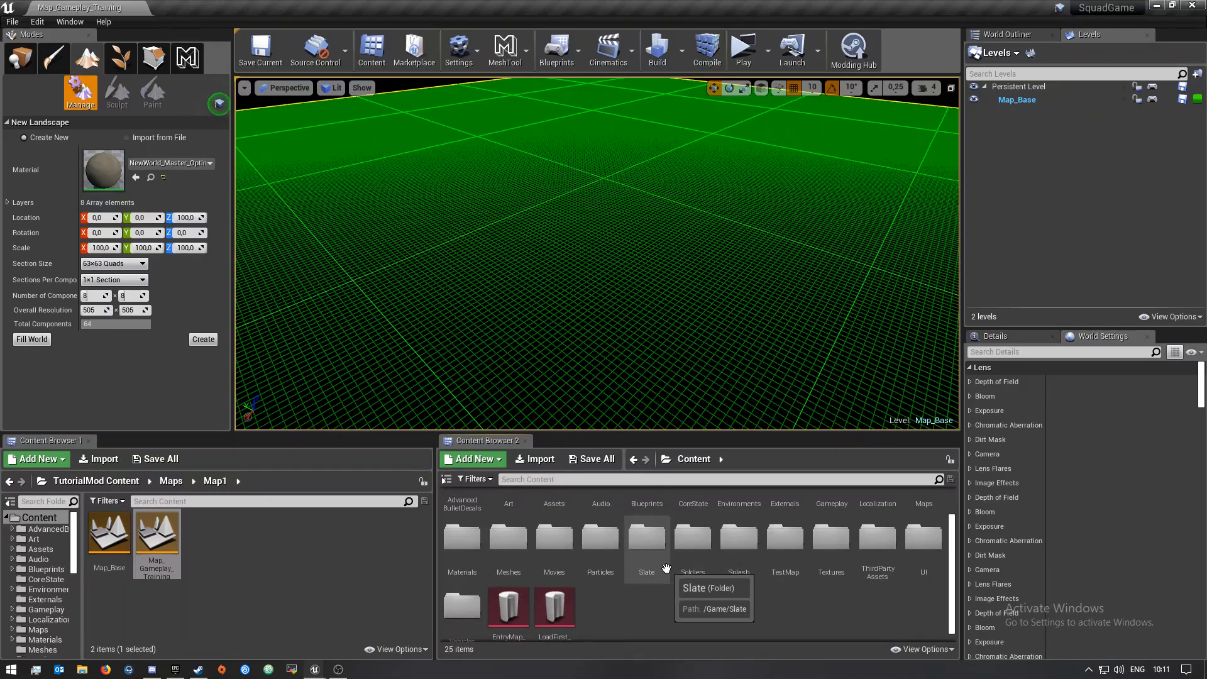
pyautogui.scroll(1, 900, 607)
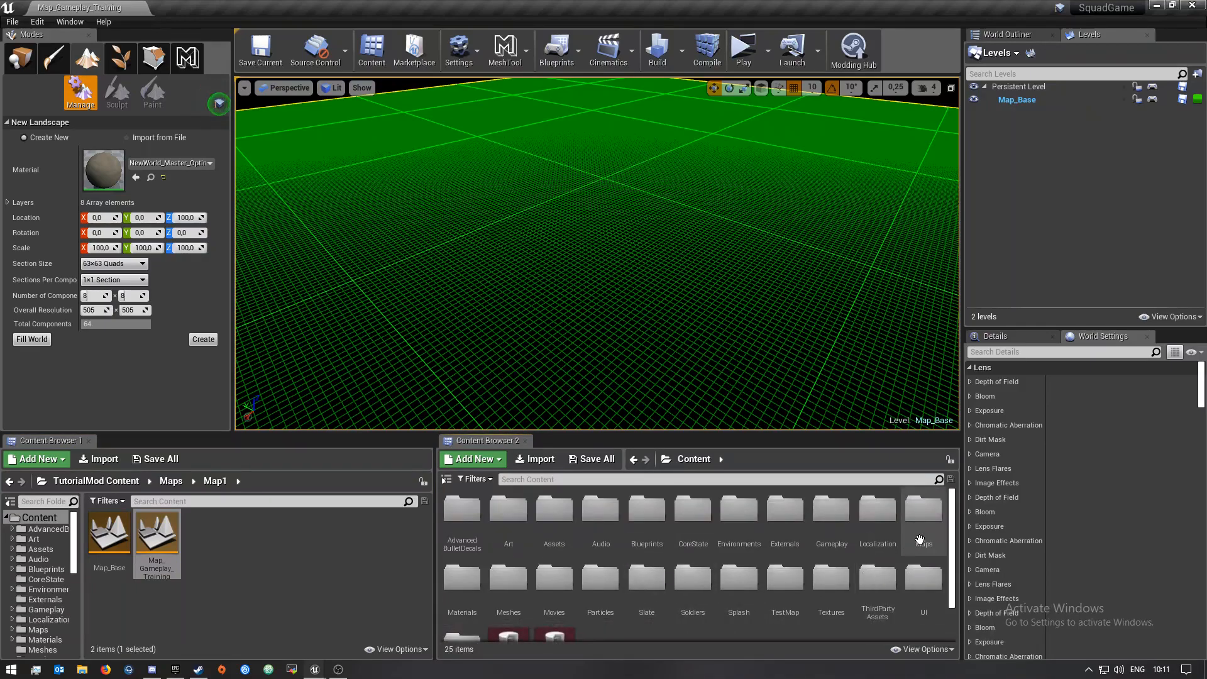
pyautogui.doubleClick(924, 510)
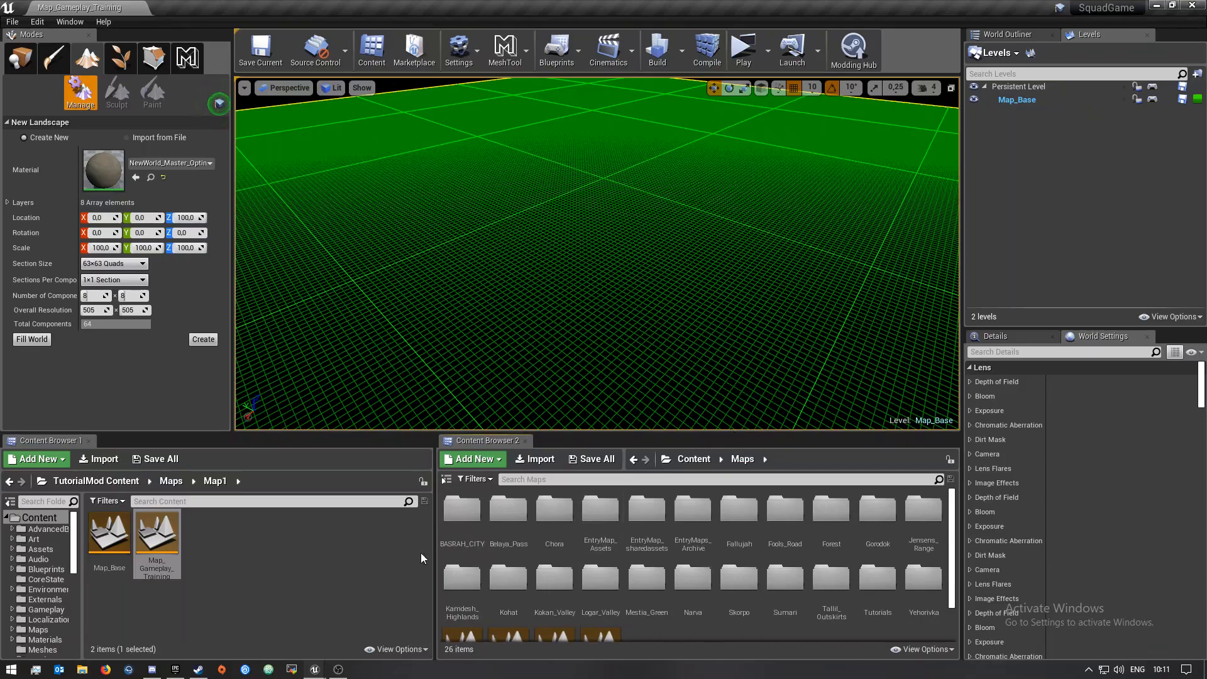
pyautogui.moveTo(434, 545); pyautogui.dragTo(369, 545)
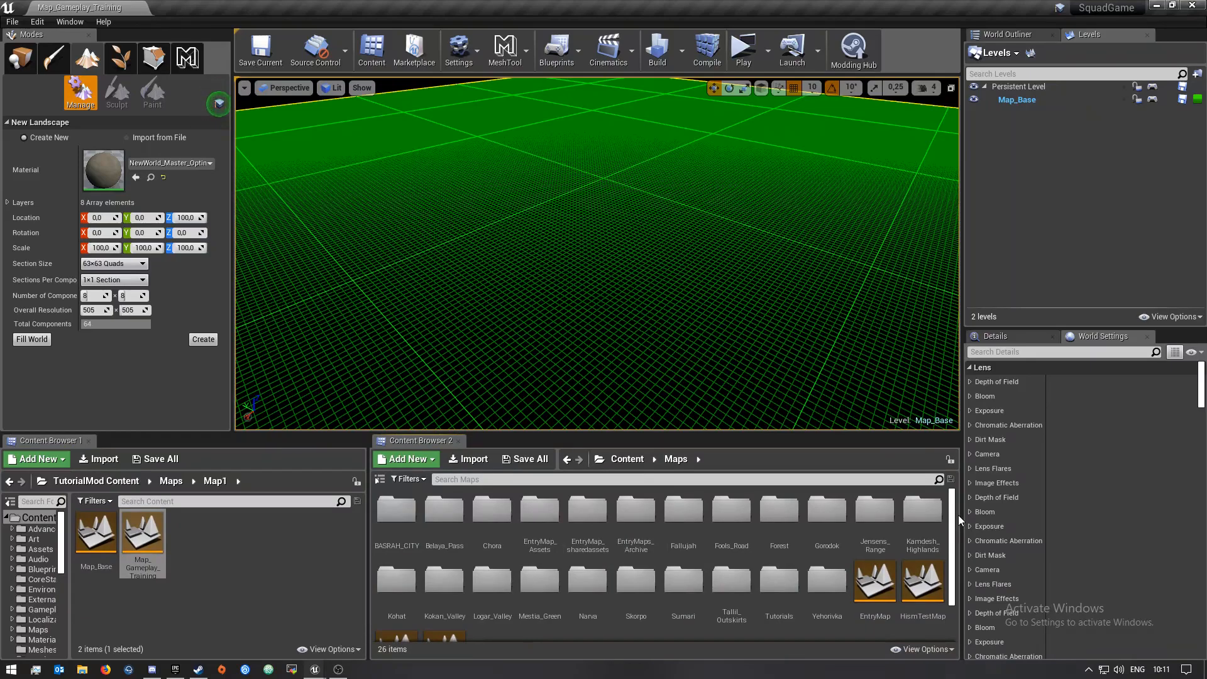
# Copy the M_uskedal_master material from the Maps/Skorpo folder into the Map1 folder
pyautogui.click(636, 603)
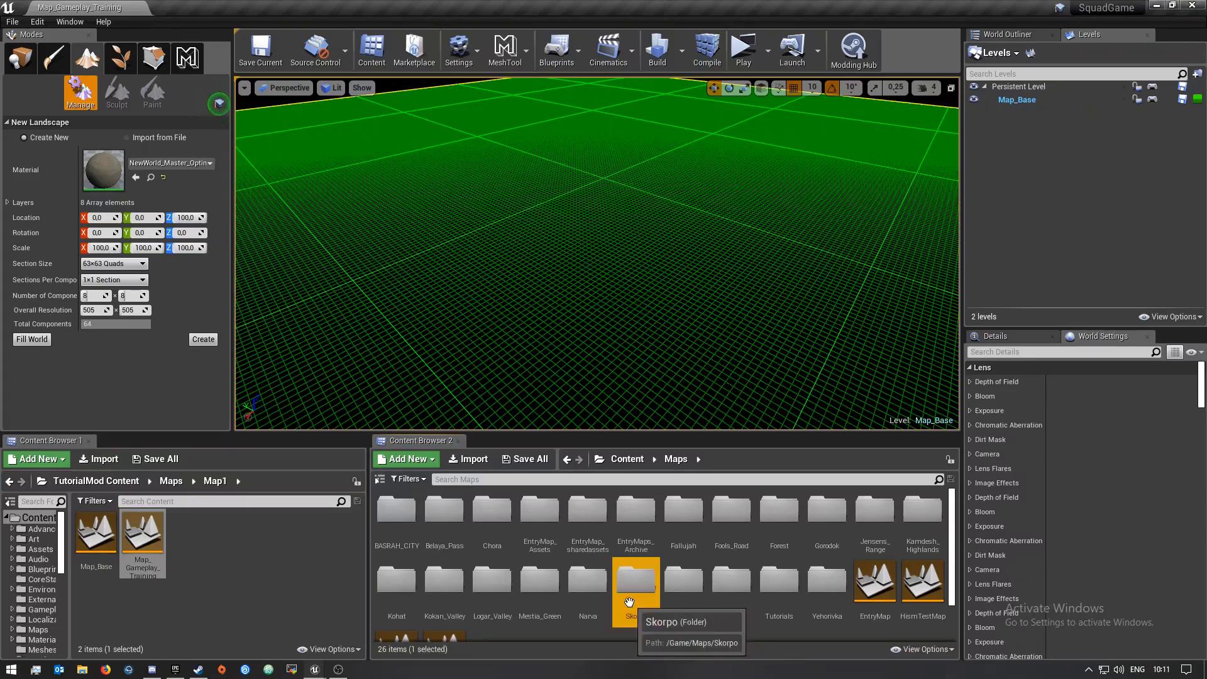
pyautogui.doubleClick(636, 604)
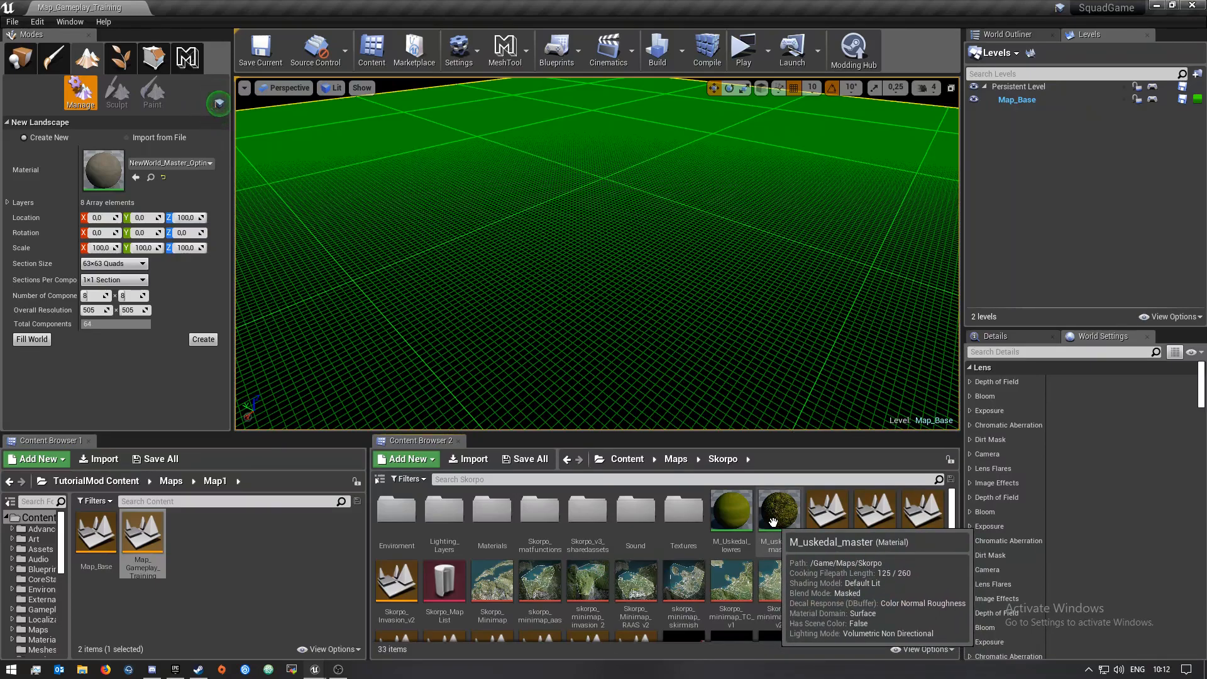
pyautogui.scroll(-2, 832, 596)
pyautogui.scroll(2, 810, 597)
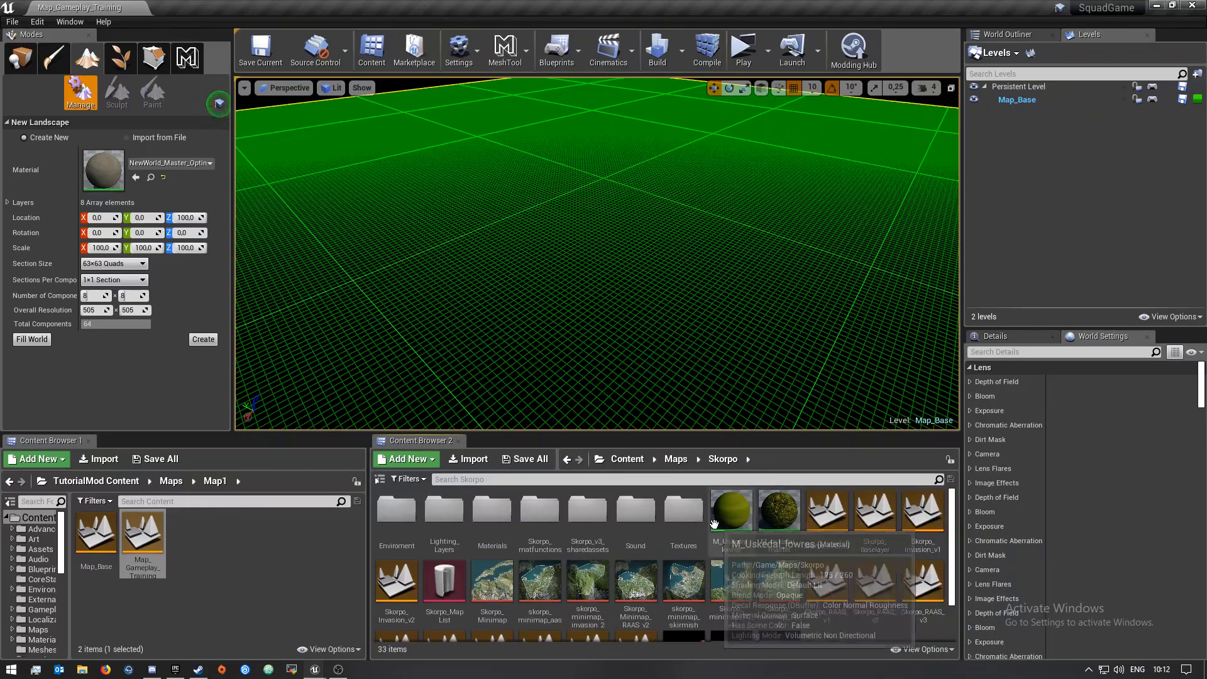
pyautogui.click(782, 520)
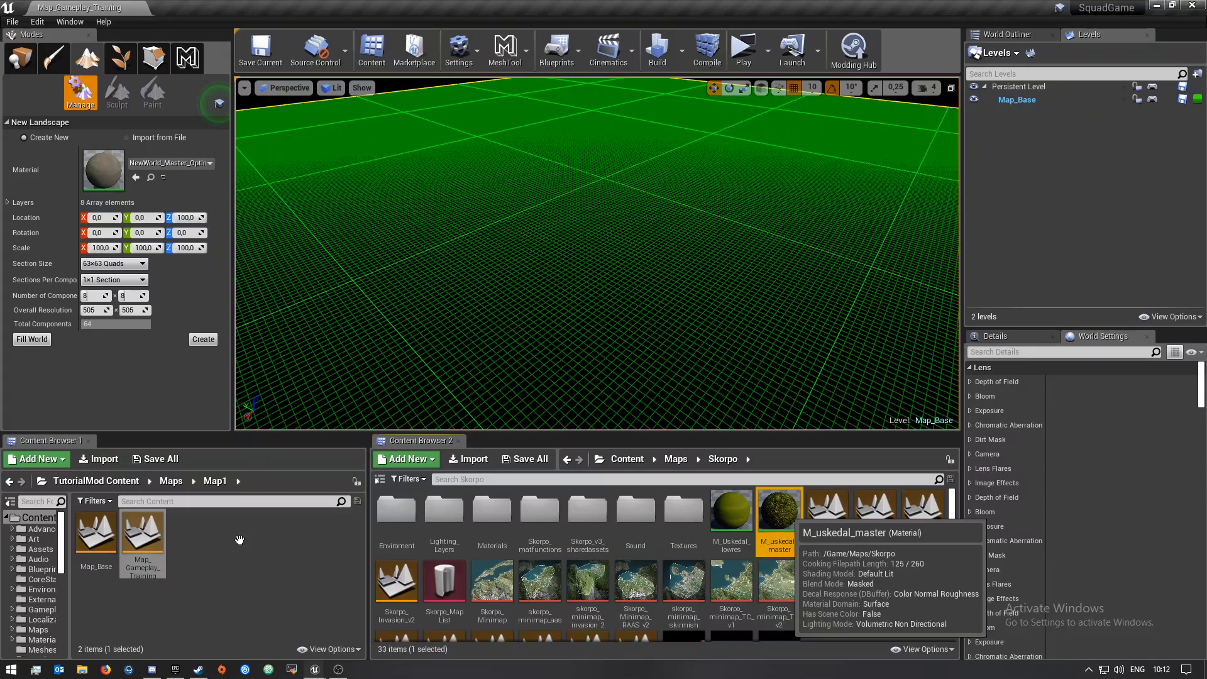
pyautogui.moveTo(239, 539); pyautogui.dragTo(249, 539)
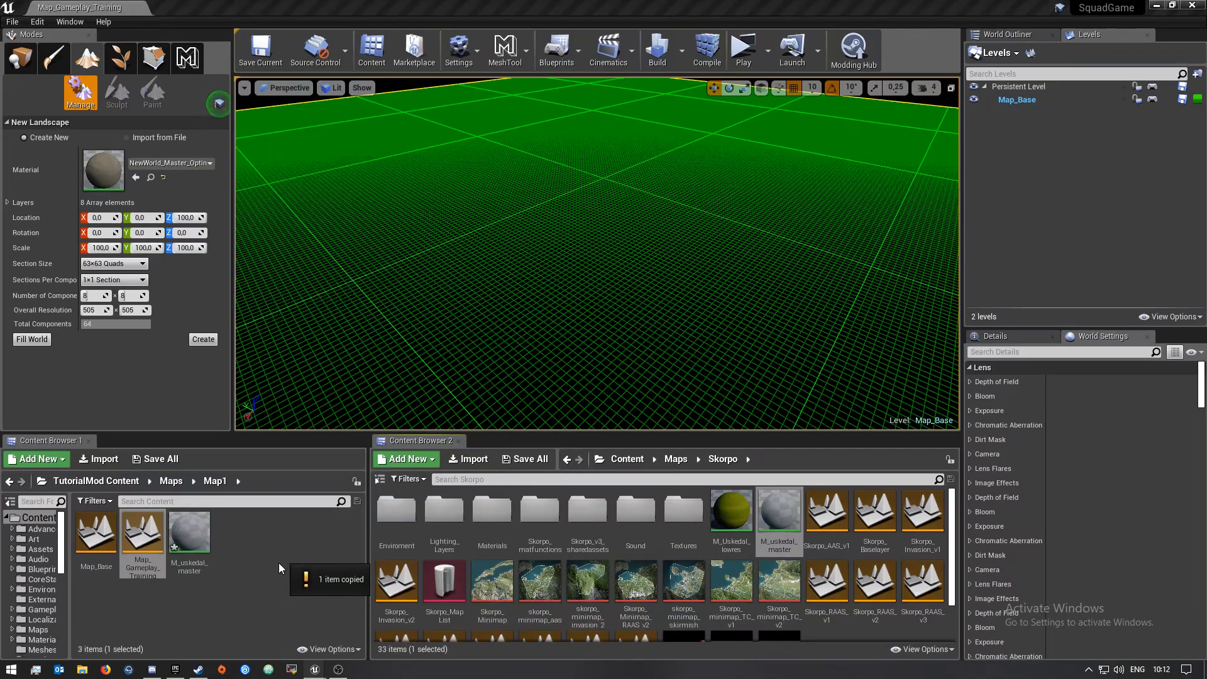
# Create a new folder named Lighting_Layers in the Map1 folder
pyautogui.moveTo(370, 532); pyautogui.dragTo(624, 531)
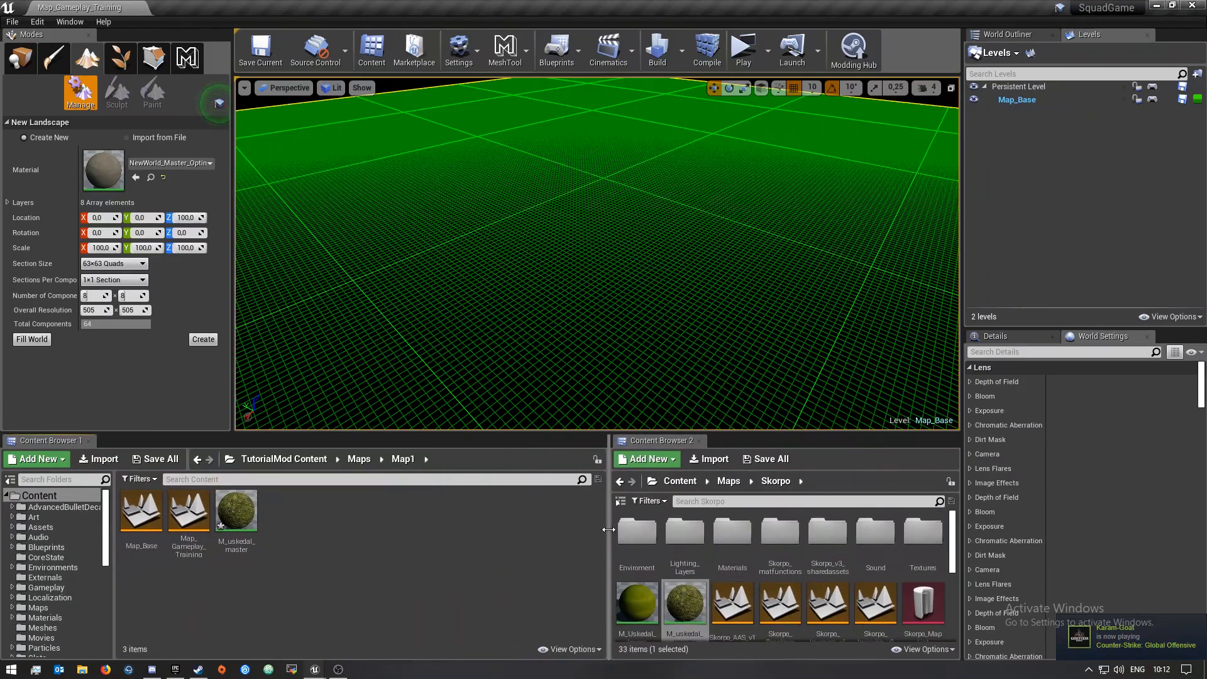
pyautogui.rightClick(304, 544)
pyautogui.click(340, 164)
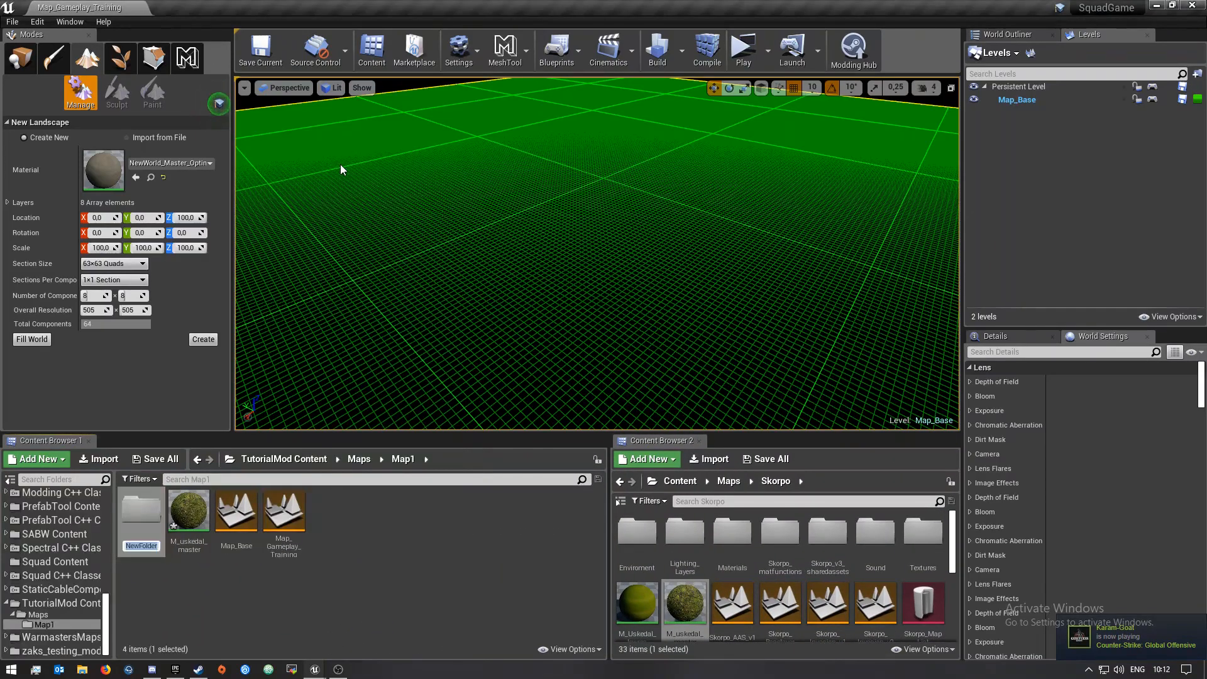
pyautogui.write('Lig')
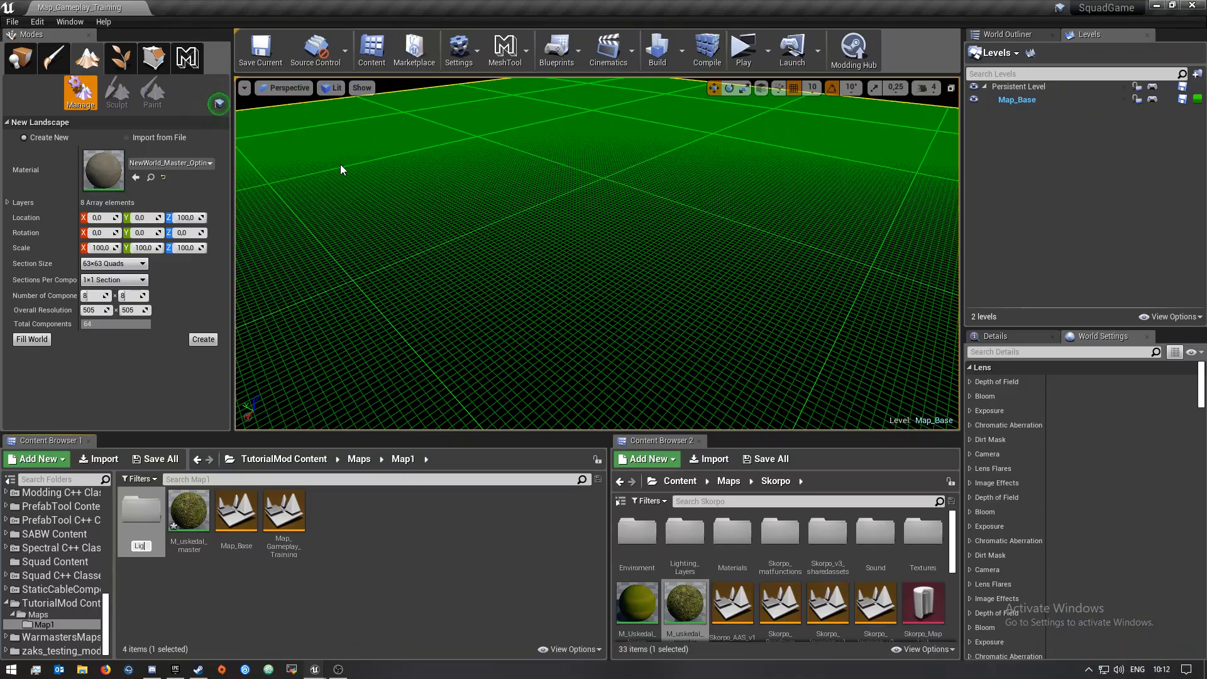
pyautogui.write('hting_Layers')
pyautogui.press('Return')
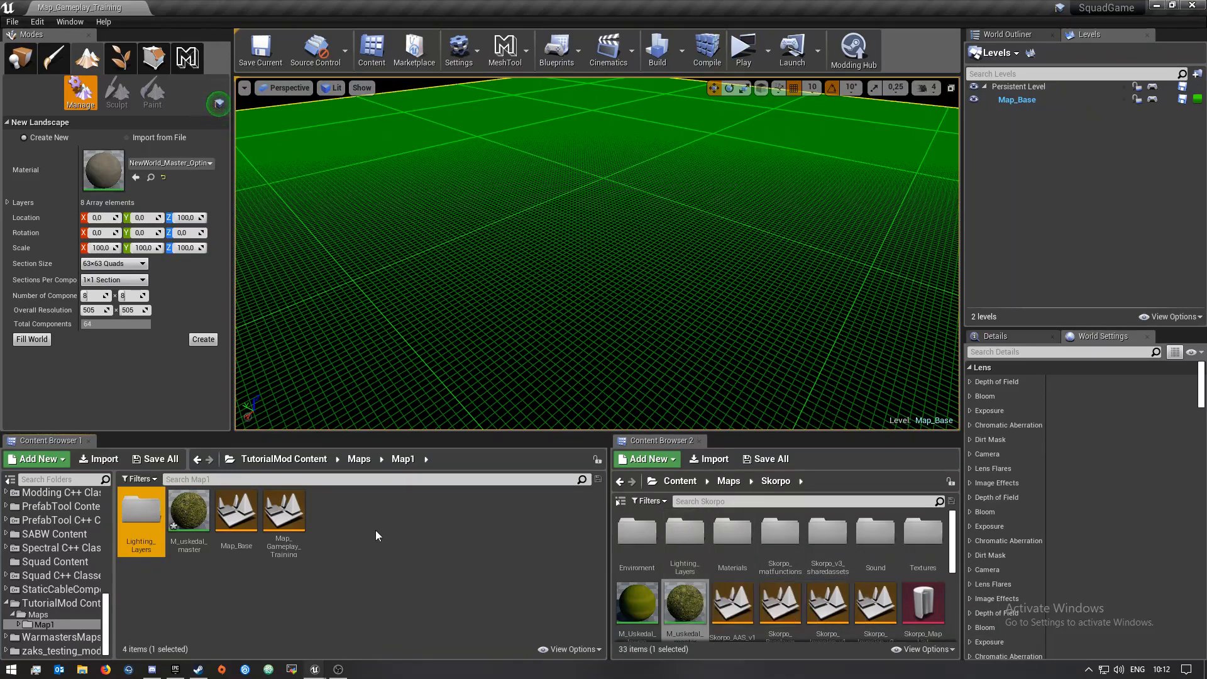
# Copy the Skorpo_Mid_Day1 level from Skorpo's Lighting_Layers folder into the Map1 folder
pyautogui.click(158, 459)
pyautogui.click(712, 447)
pyautogui.doubleClick(693, 556)
pyautogui.moveTo(607, 552); pyautogui.dragTo(457, 553)
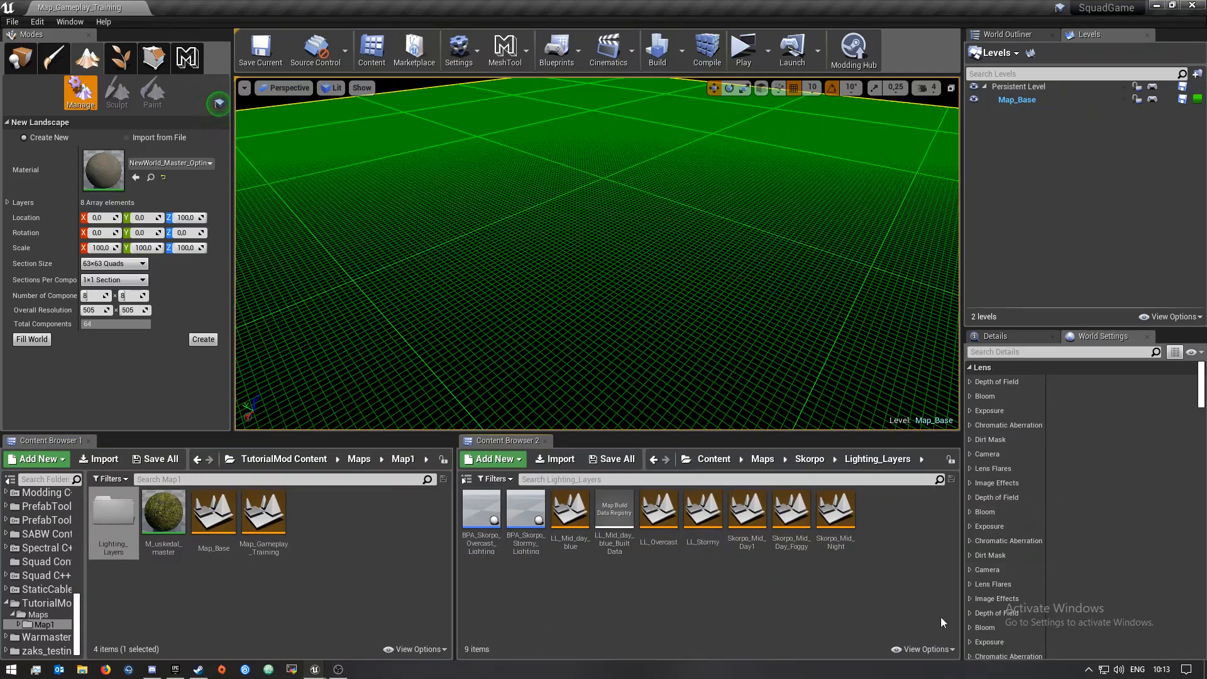
pyautogui.click(746, 522)
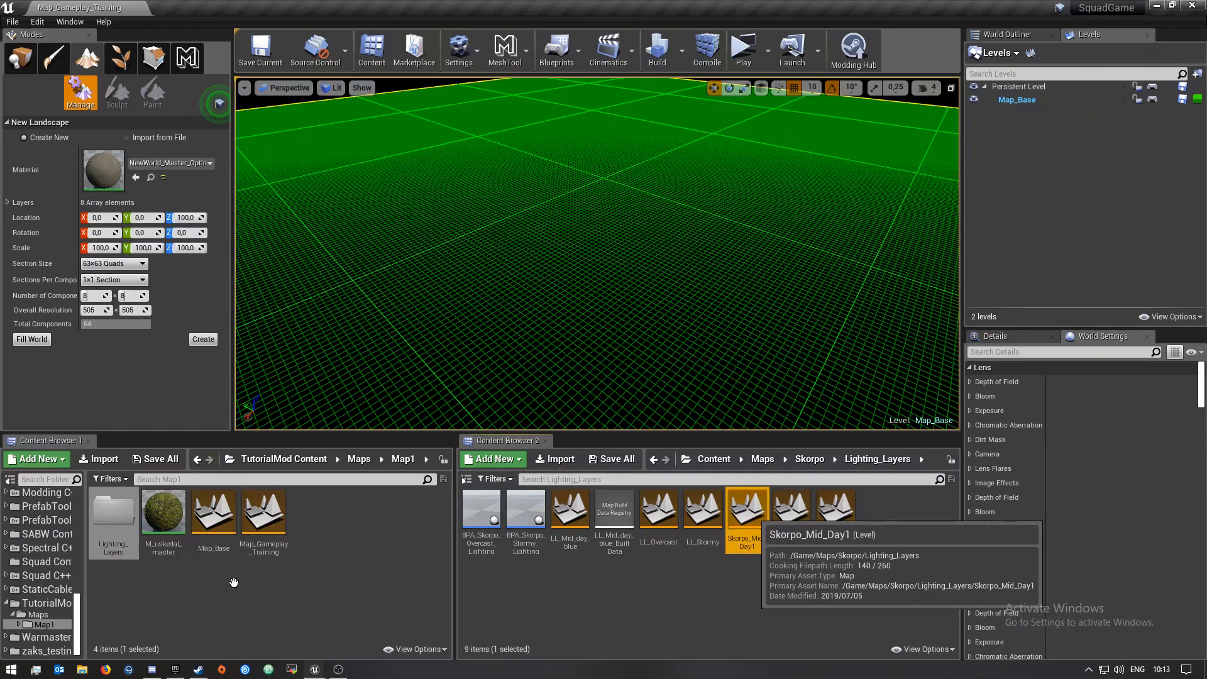
pyautogui.moveTo(234, 583); pyautogui.dragTo(352, 644)
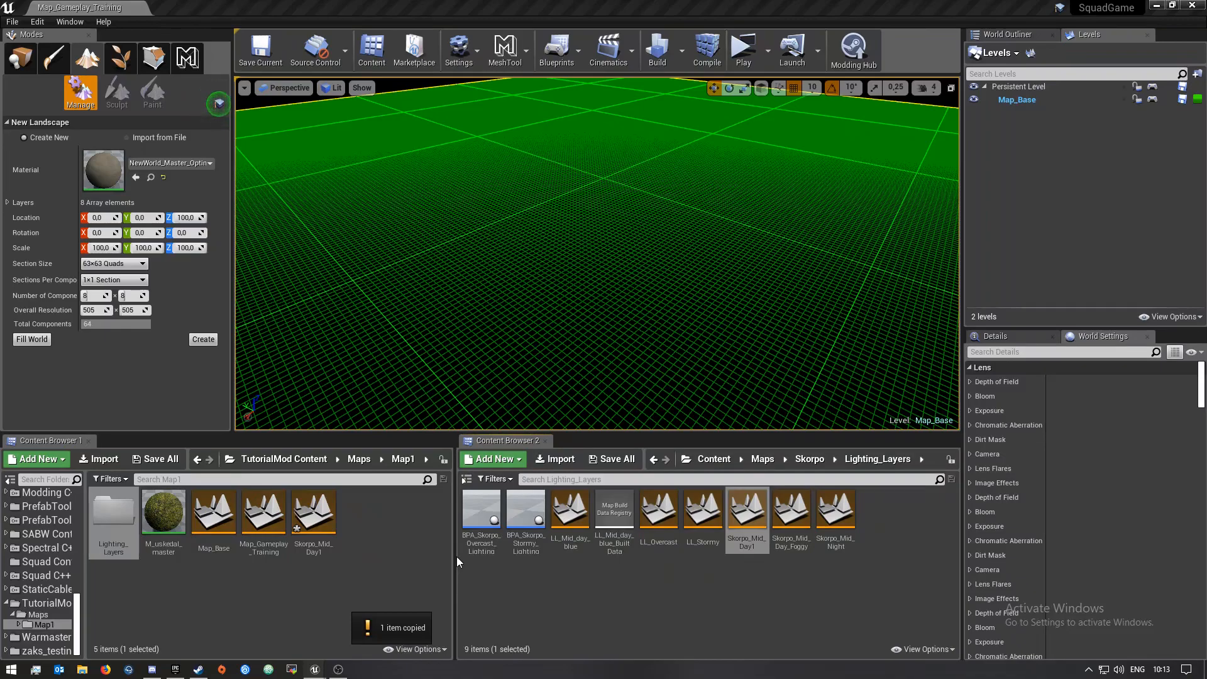
# Save the copied Skorpo_Mid_Day1 level
pyautogui.click(362, 544)
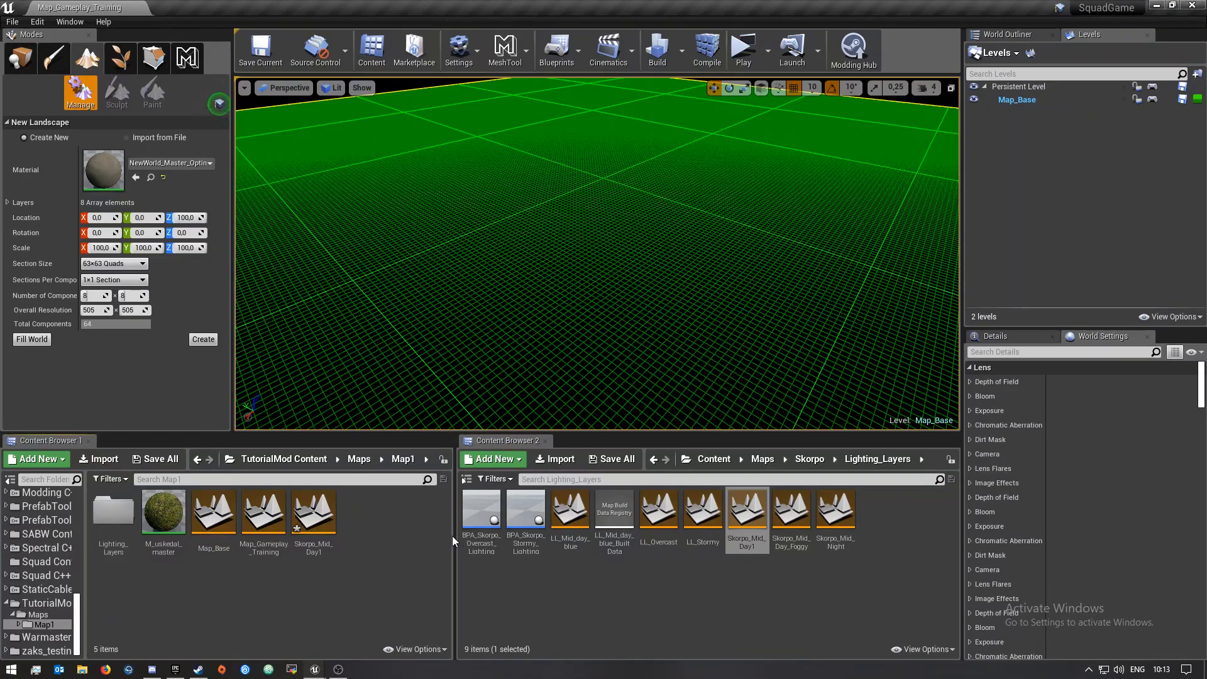
pyautogui.moveTo(455, 536); pyautogui.dragTo(693, 515)
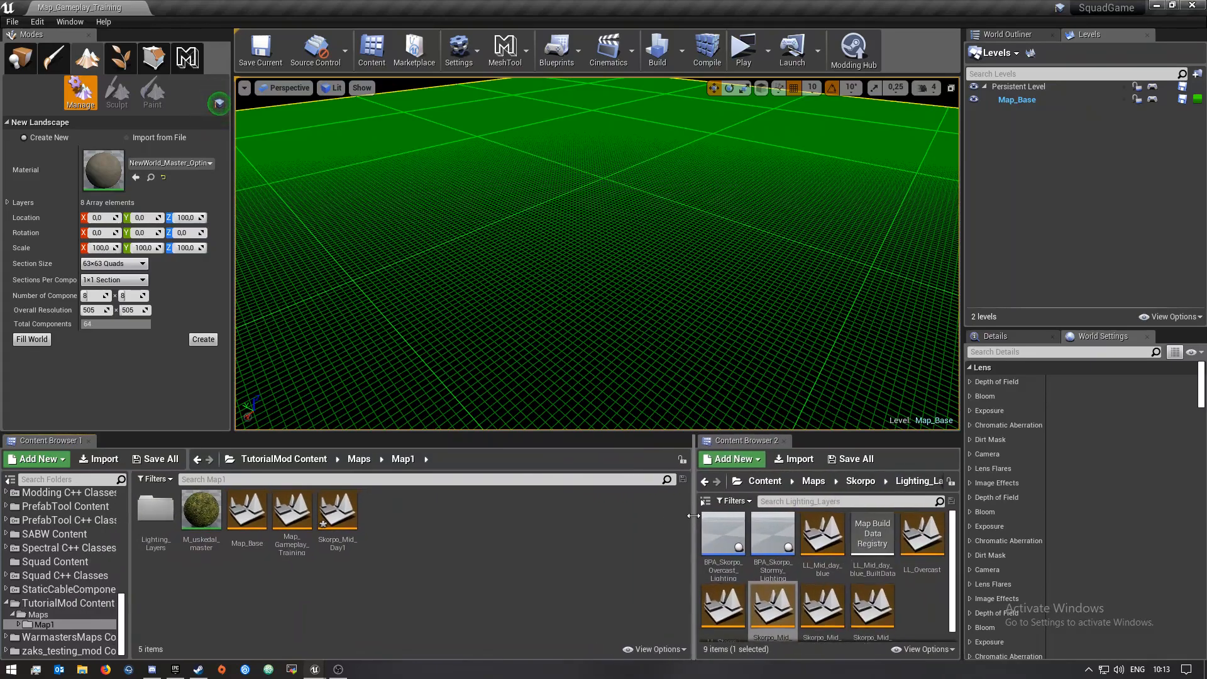
pyautogui.click(155, 459)
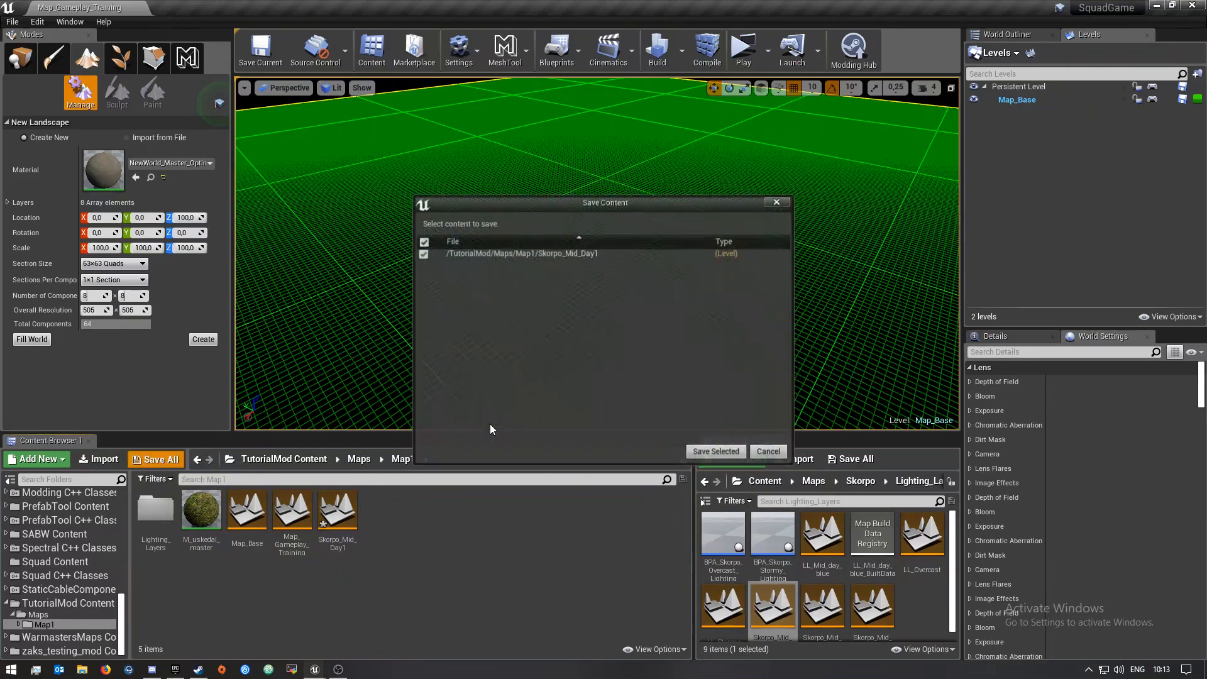
pyautogui.click(704, 452)
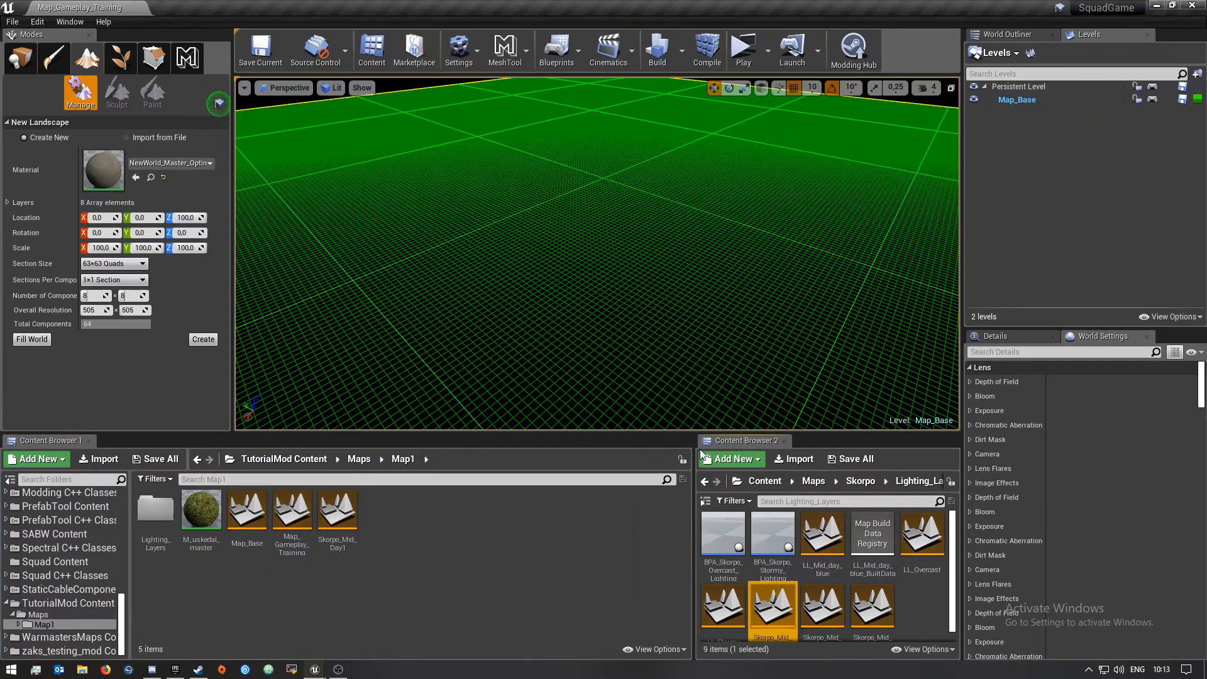
# Rename the copied lighting level to Map_Lighting_Day
pyautogui.rightClick(350, 519)
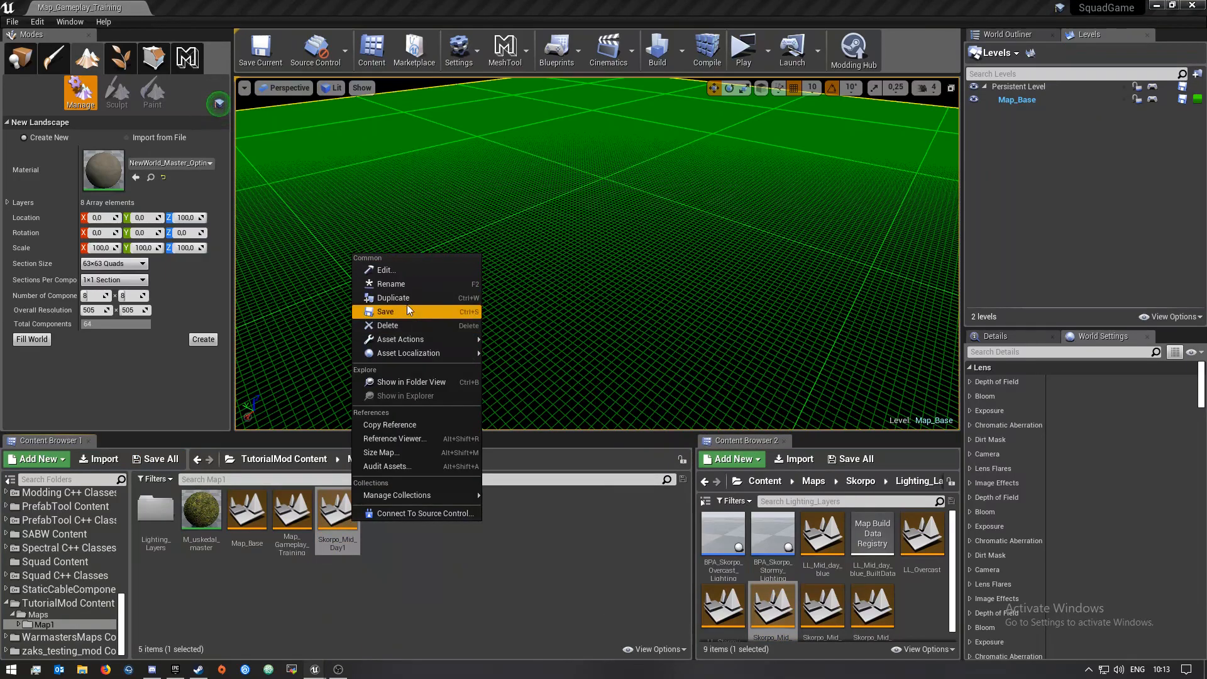
pyautogui.click(405, 284)
pyautogui.write('Sko')
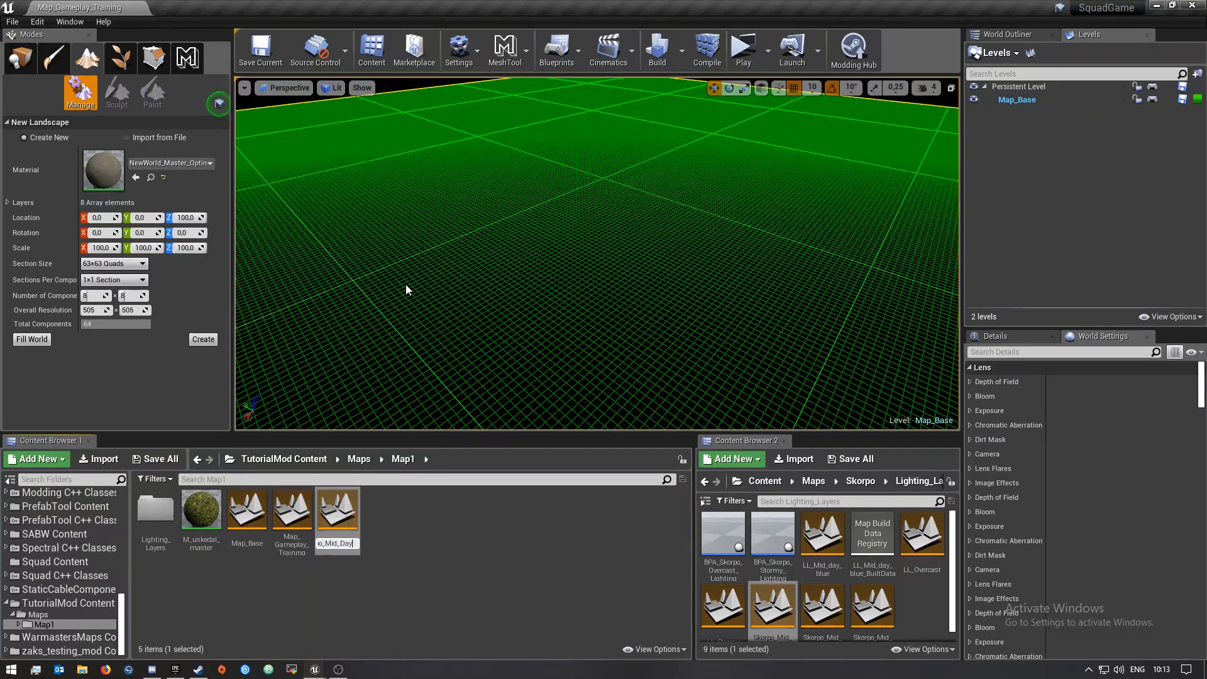
pyautogui.press('BackSpace')
pyautogui.press('BackSpace')
pyautogui.press('BackSpace')
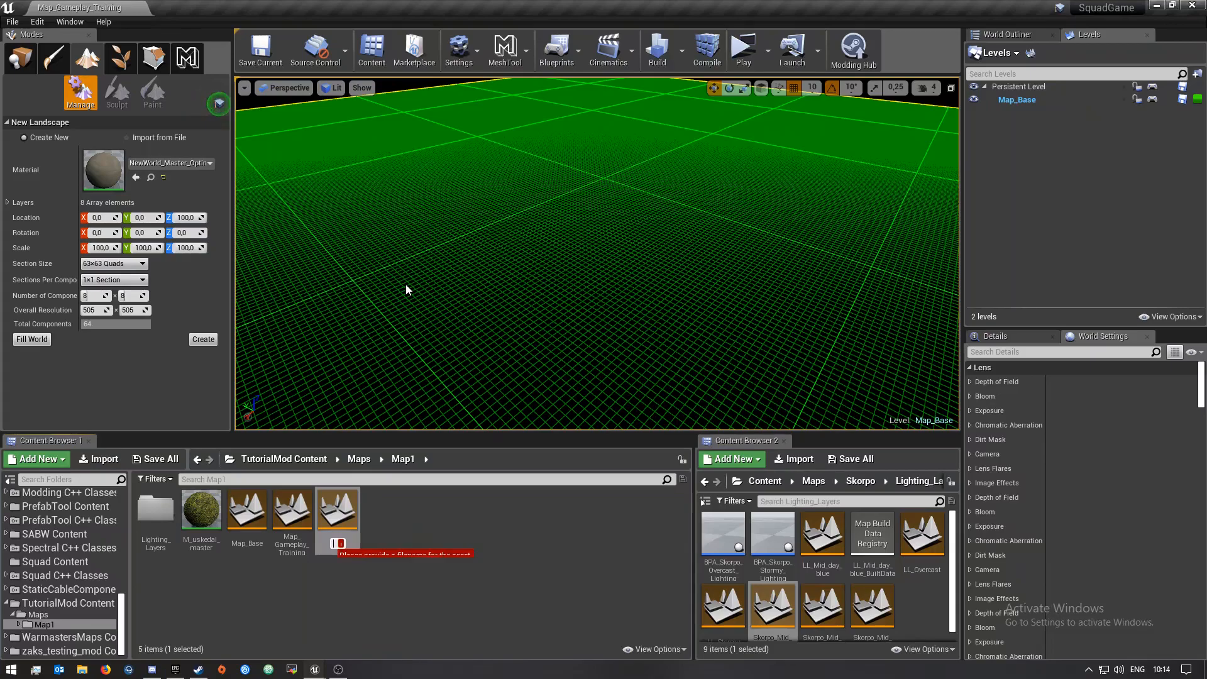
pyautogui.write('Map1')
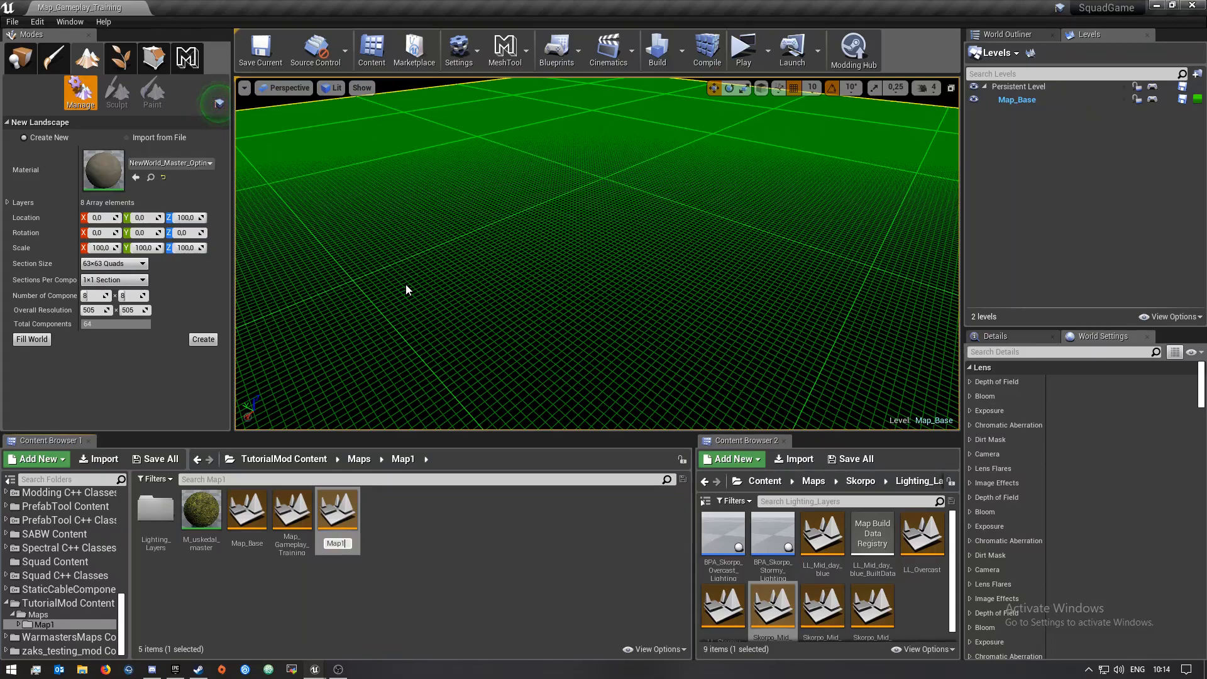
pyautogui.press('BackSpace')
pyautogui.write('_')
pyautogui.write('Lightin')
pyautogui.write('g')
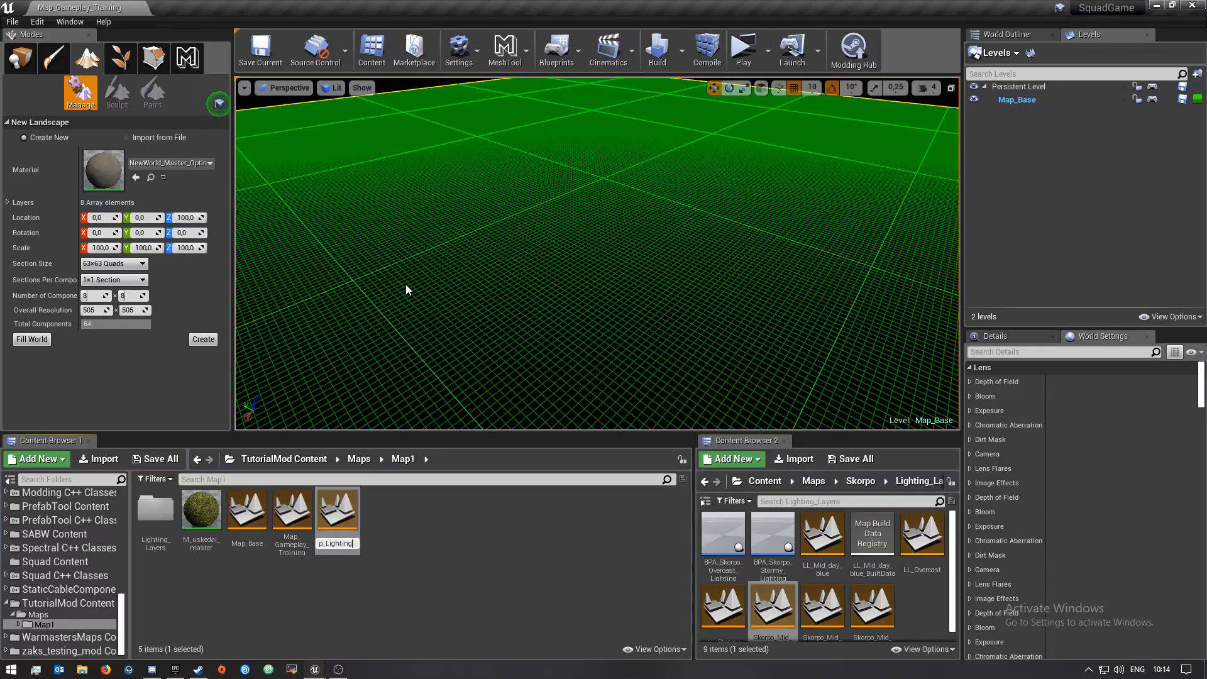
pyautogui.write('_Day')
pyautogui.press('Return')
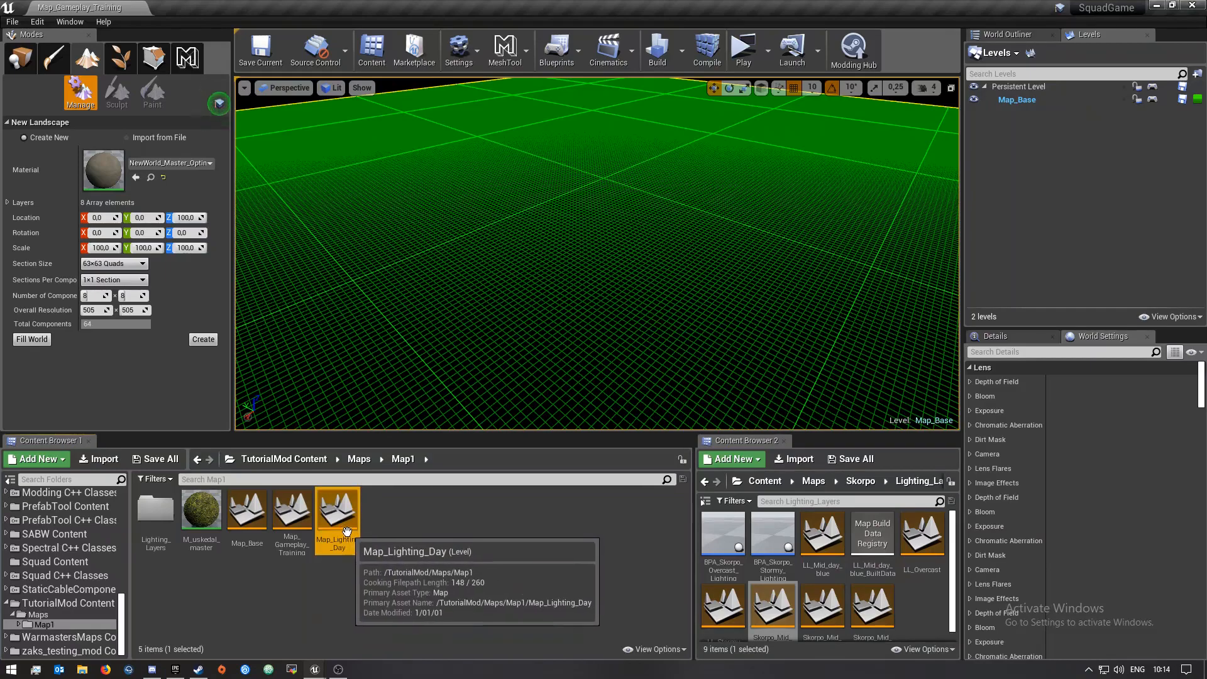
# Move Map_Lighting_Day into the Map1 Lighting_Layers folder
pyautogui.moveTo(346, 529); pyautogui.dragTo(155, 512)
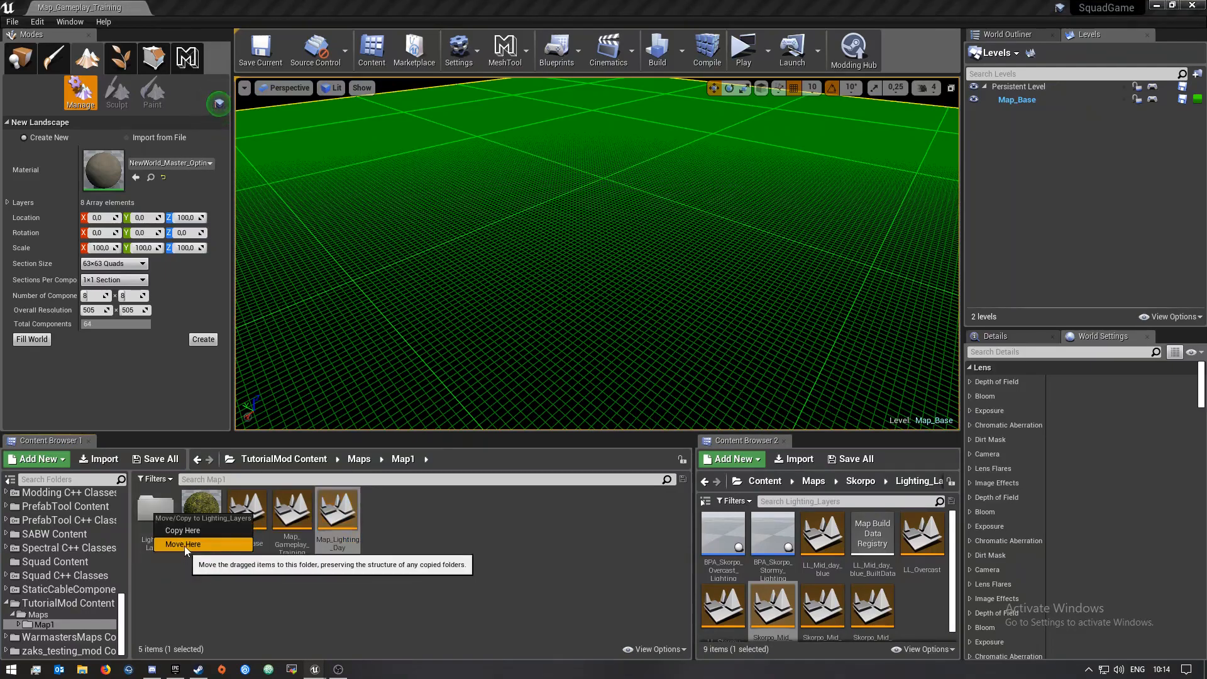
pyautogui.click(183, 545)
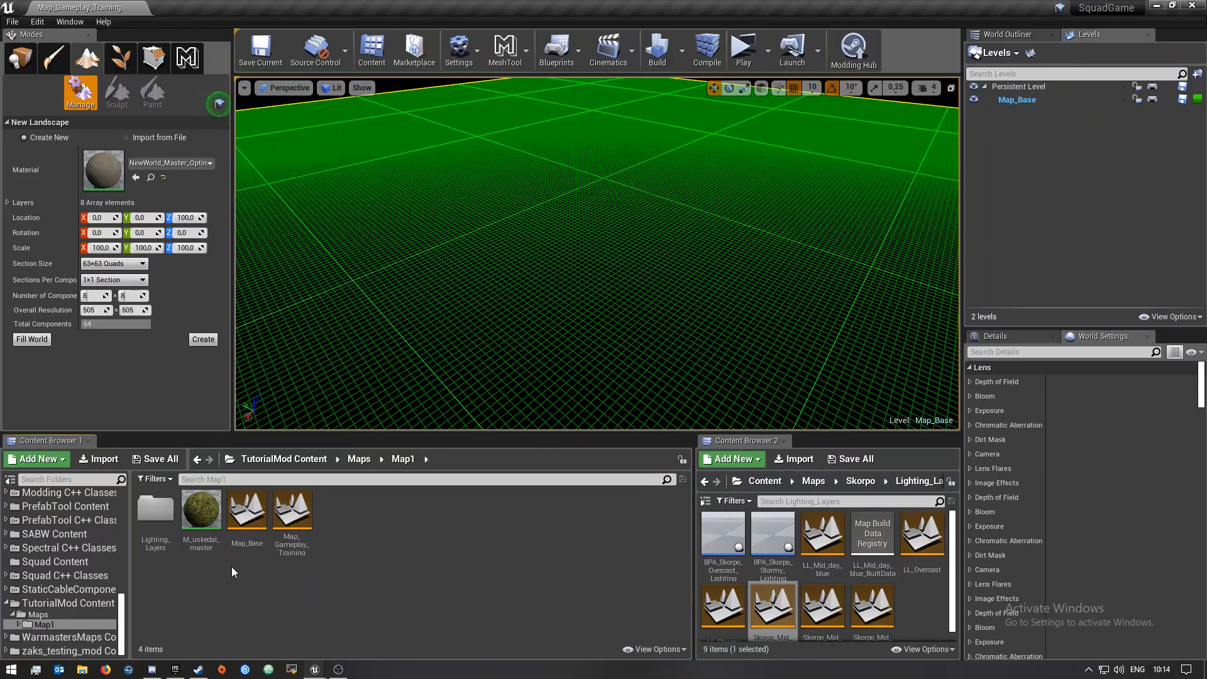
# Rename the copied M_uskedal_master material to M_TM_master
pyautogui.rightClick(208, 514)
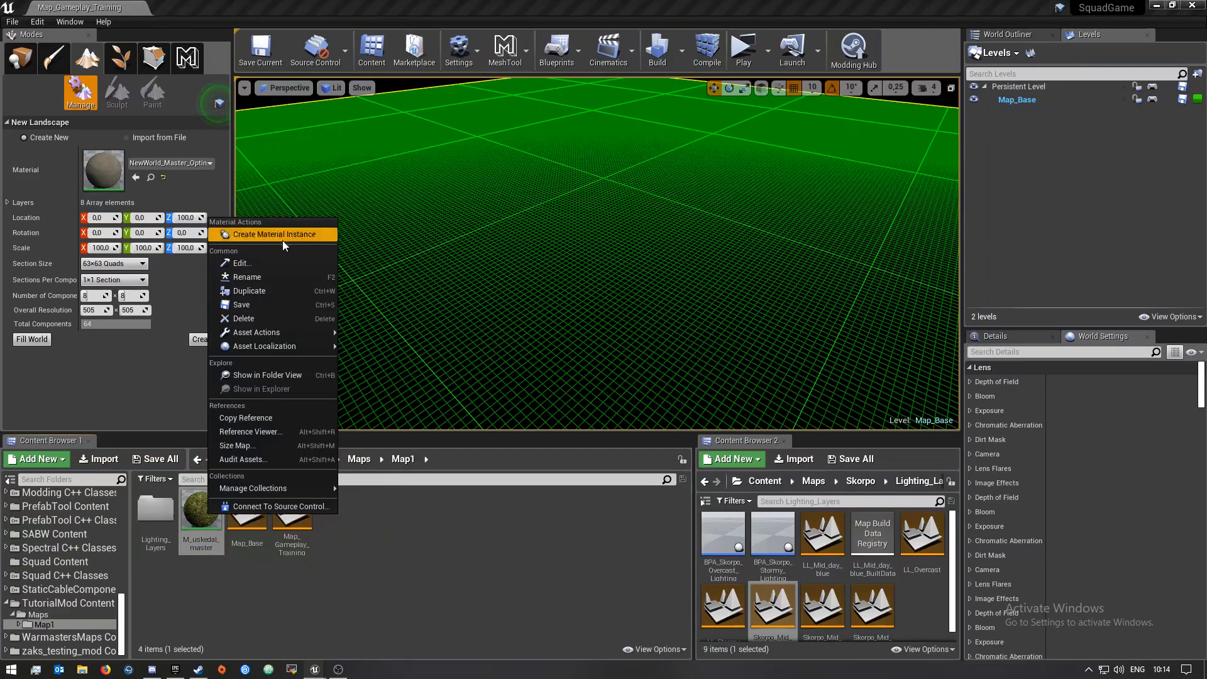
pyautogui.click(248, 277)
pyautogui.press('Home')
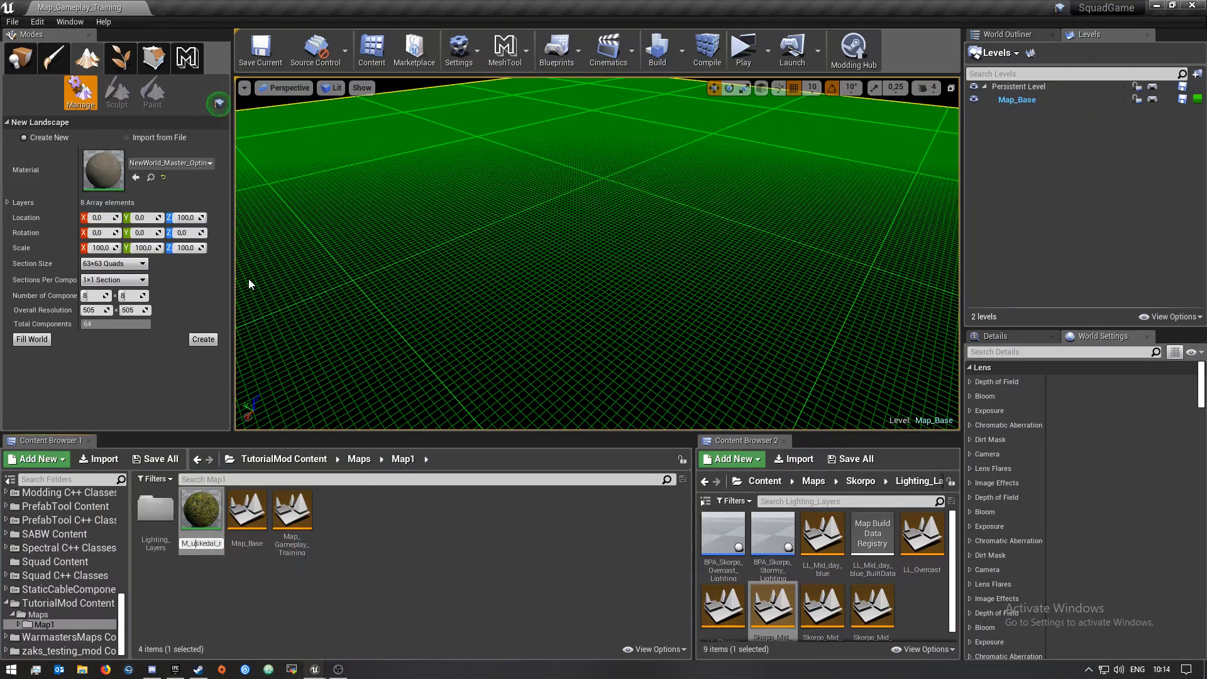
pyautogui.press('BackSpace')
pyautogui.press('BackSpace')
pyautogui.press('BackSpace')
pyautogui.press('BackSpace')
pyautogui.press('BackSpace')
pyautogui.press('BackSpace')
pyautogui.write('M')
pyautogui.press('BackSpace')
pyautogui.write('TM_')
pyautogui.press('Return')
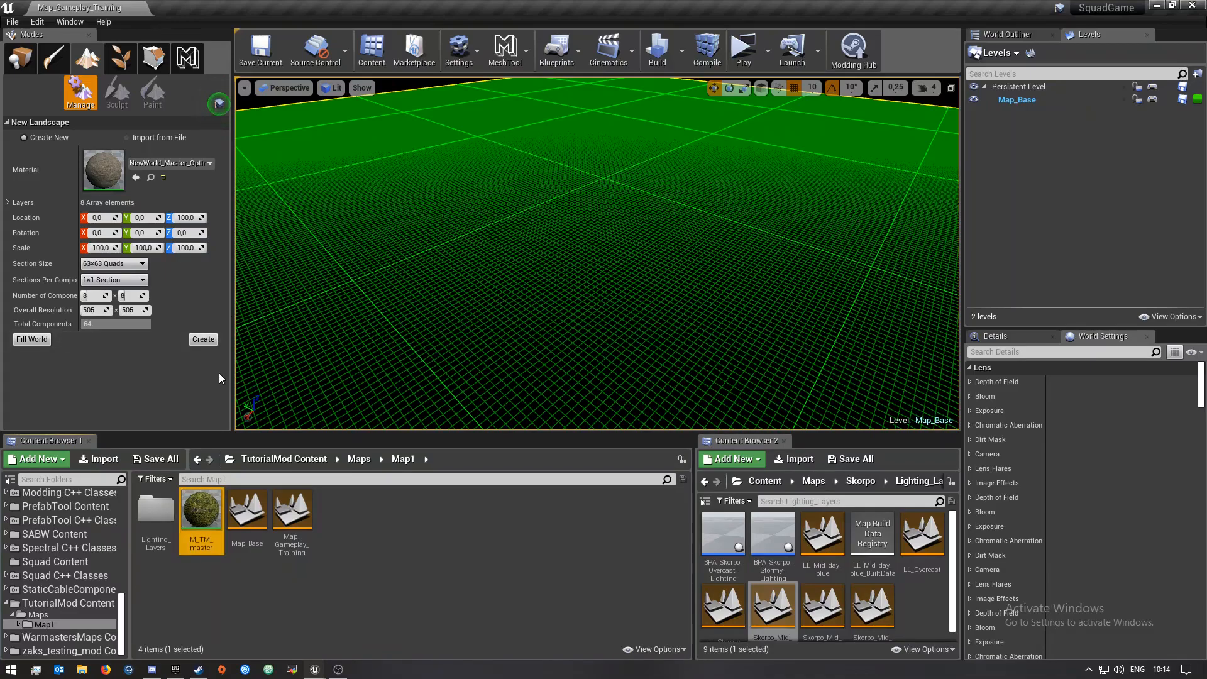
# Open the M_TM_master material and examine its layer blend and surface layer node graph
pyautogui.click(312, 613)
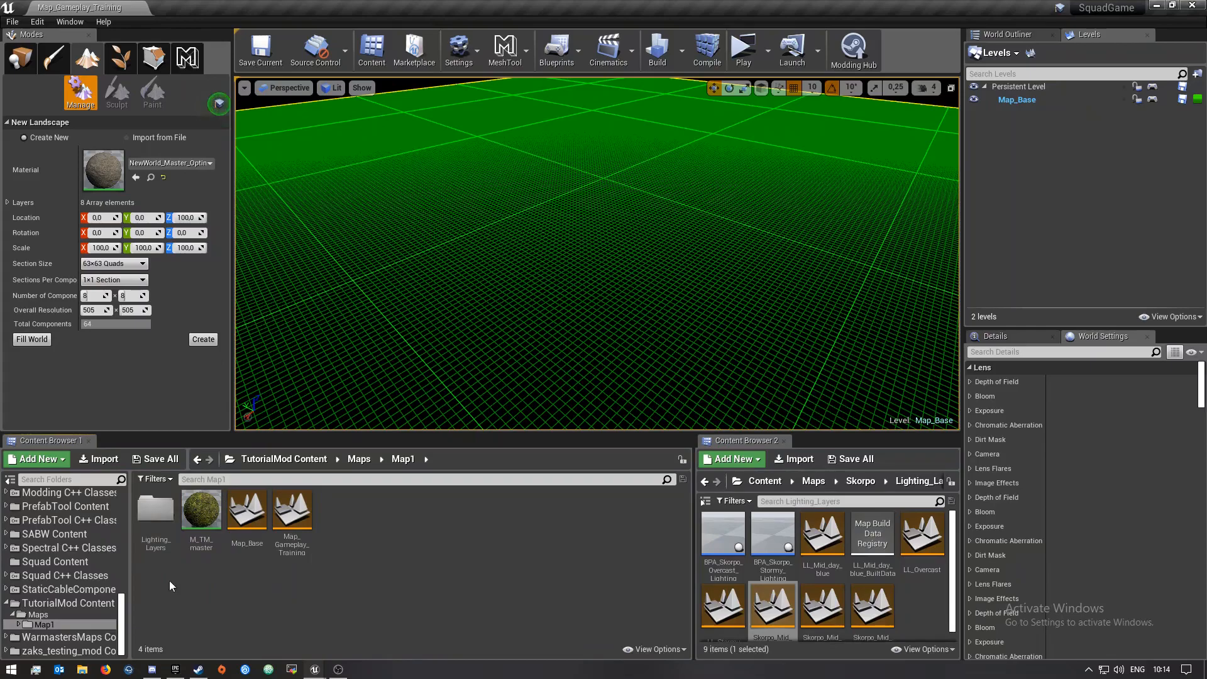
pyautogui.doubleClick(203, 516)
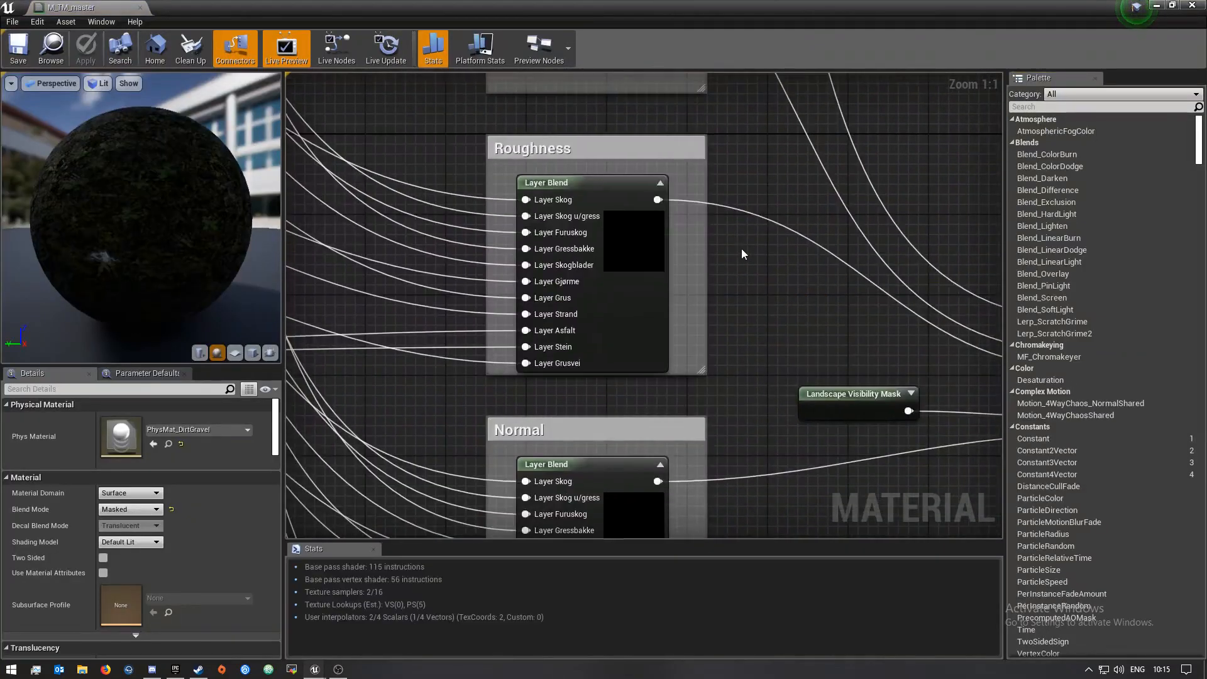
pyautogui.scroll(5, 616, 242)
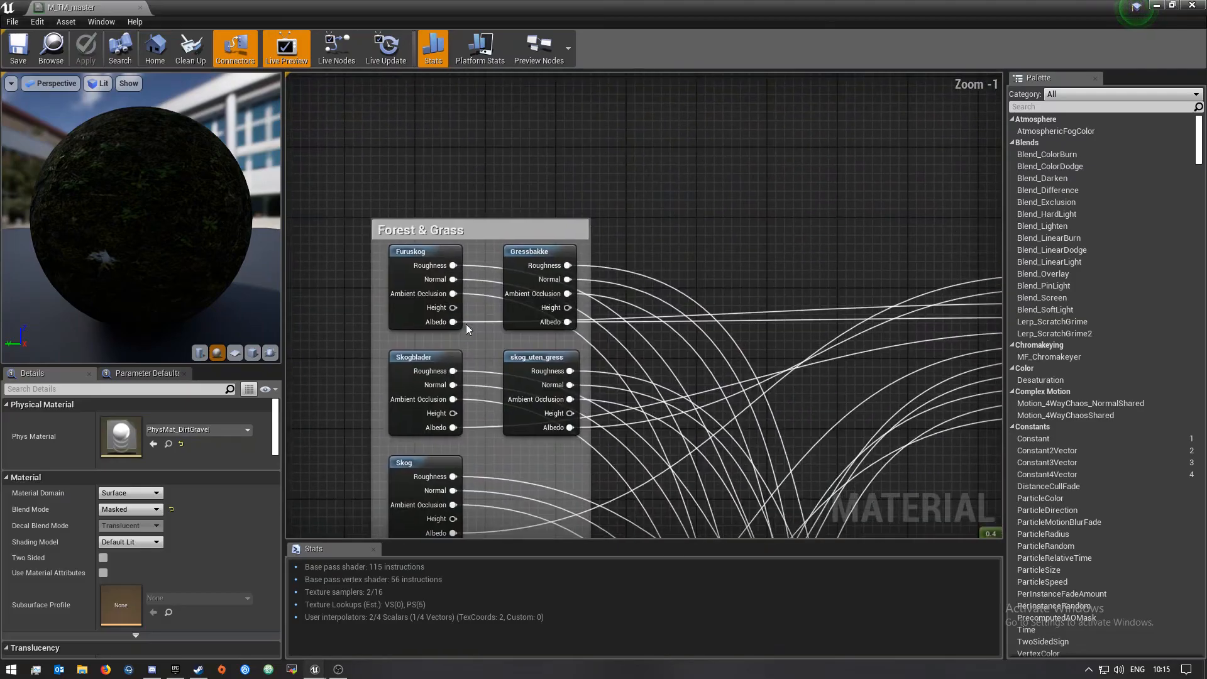
pyautogui.moveTo(500, 514); pyautogui.dragTo(617, 235, button='right')
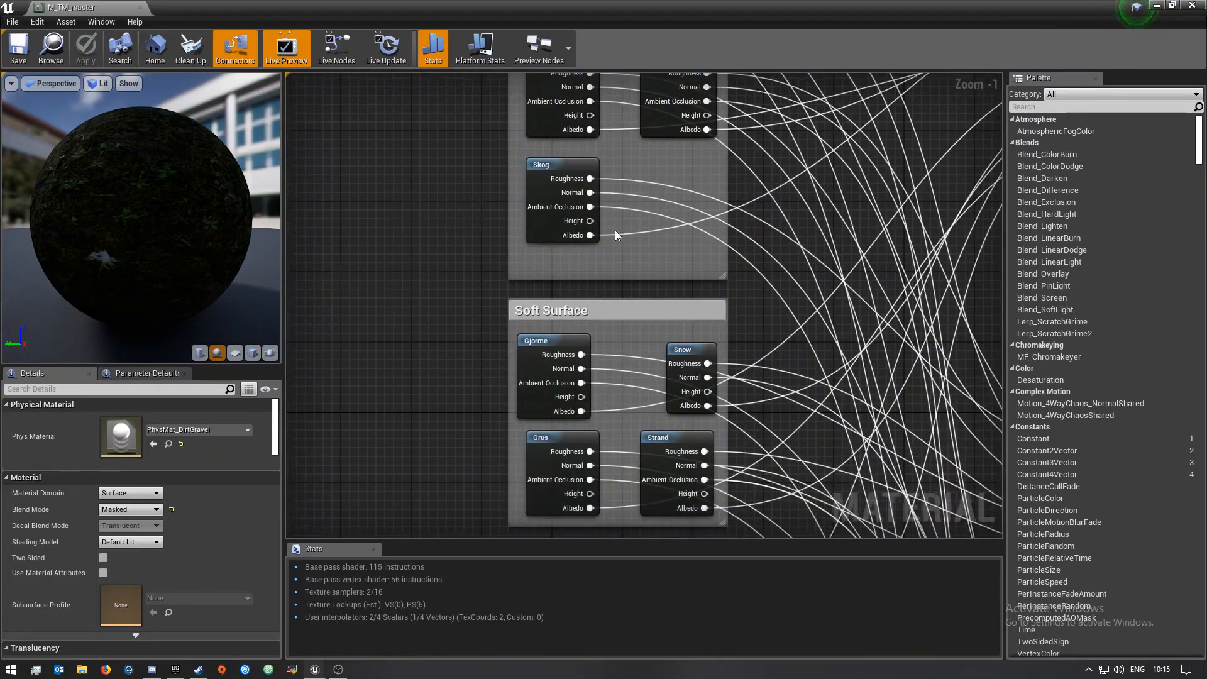
pyautogui.moveTo(492, 494); pyautogui.dragTo(418, 251, button='right')
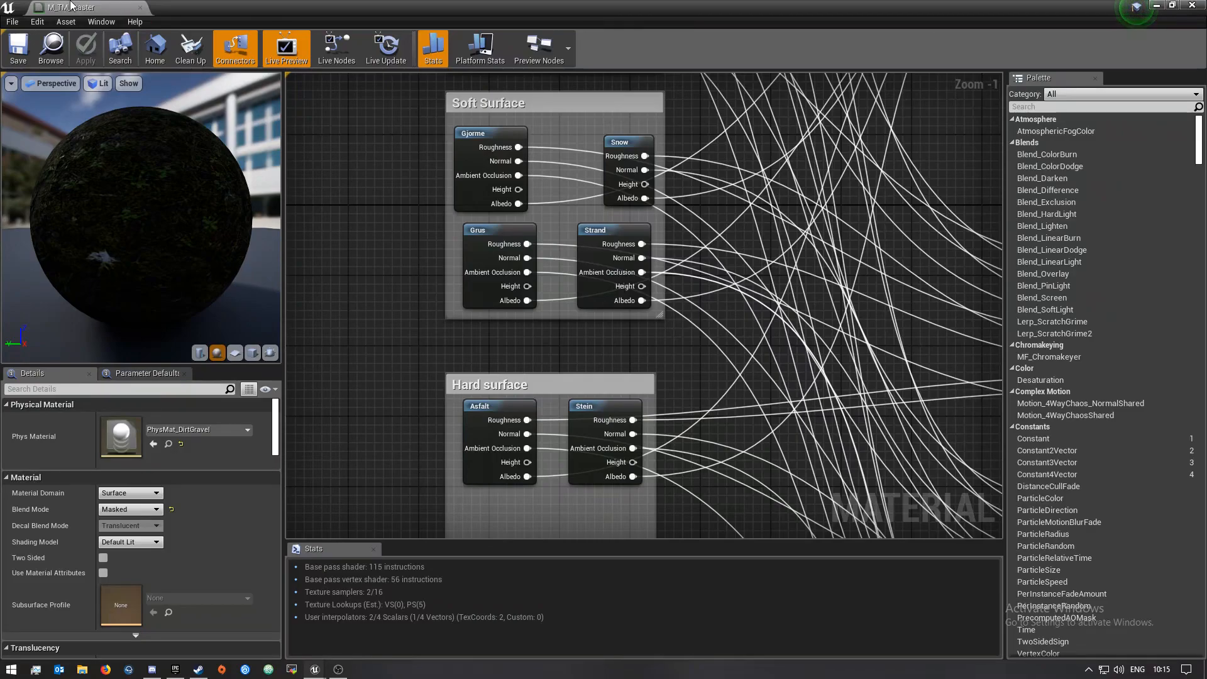
pyautogui.click(140, 8)
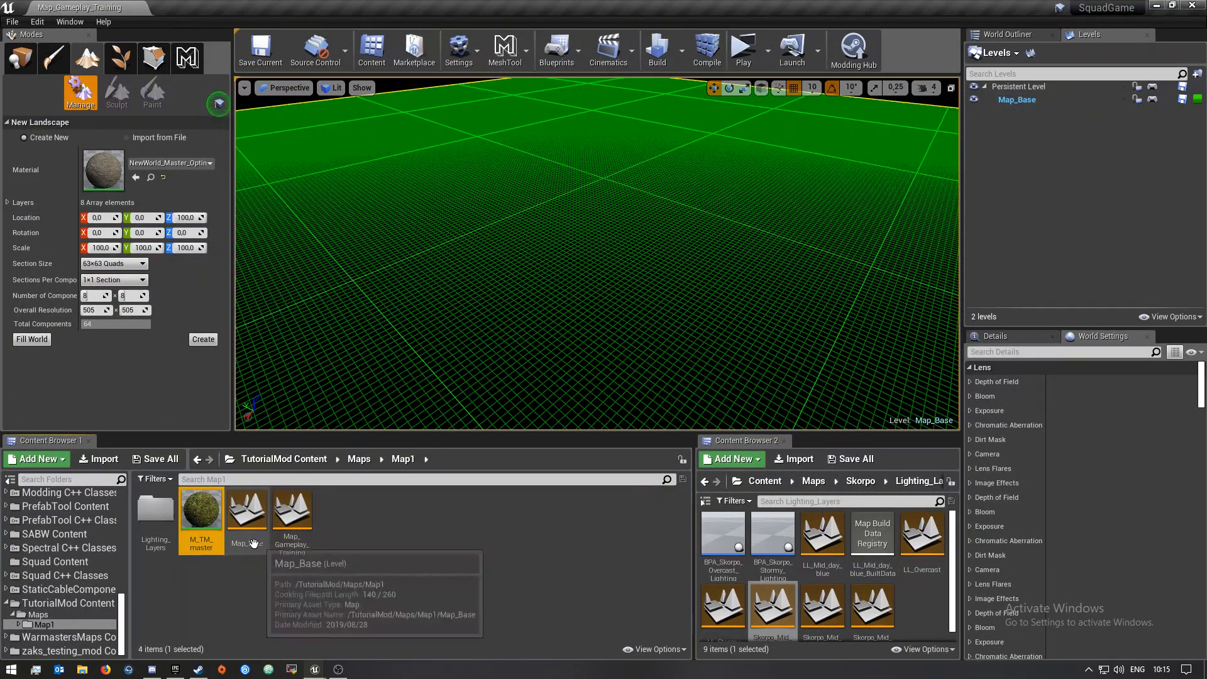
# Assign M_TM_master as the material for the new landscape
pyautogui.moveTo(198, 512); pyautogui.dragTo(142, 185)
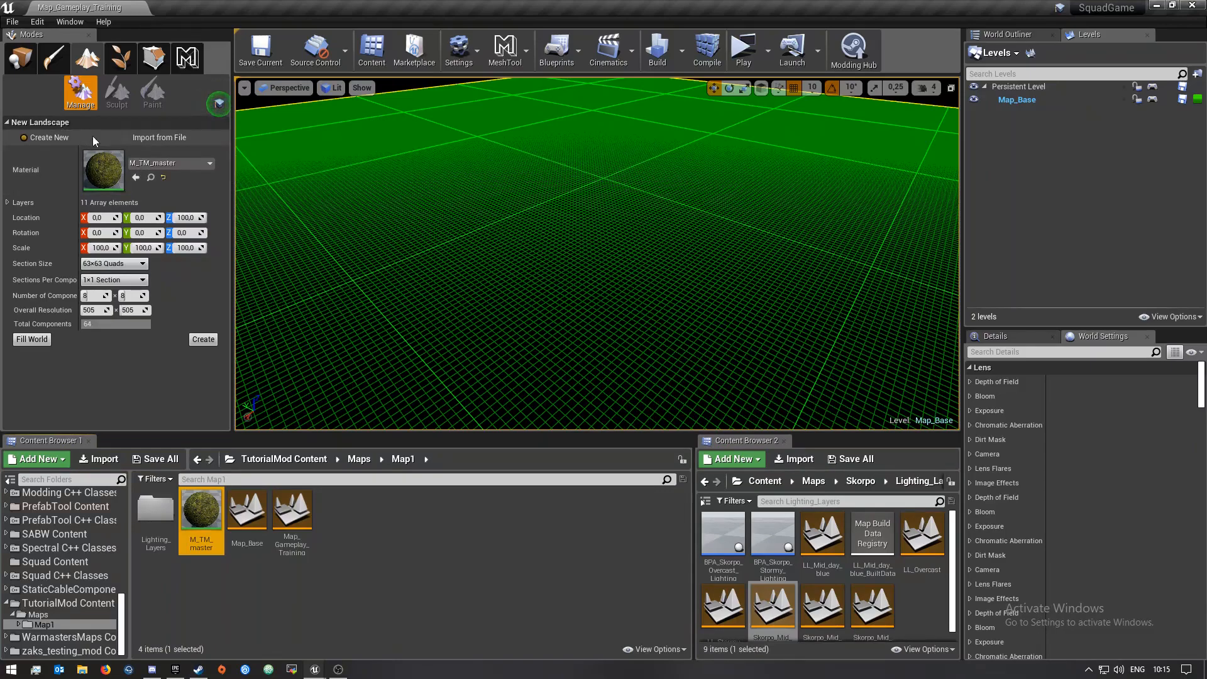
pyautogui.click(149, 137)
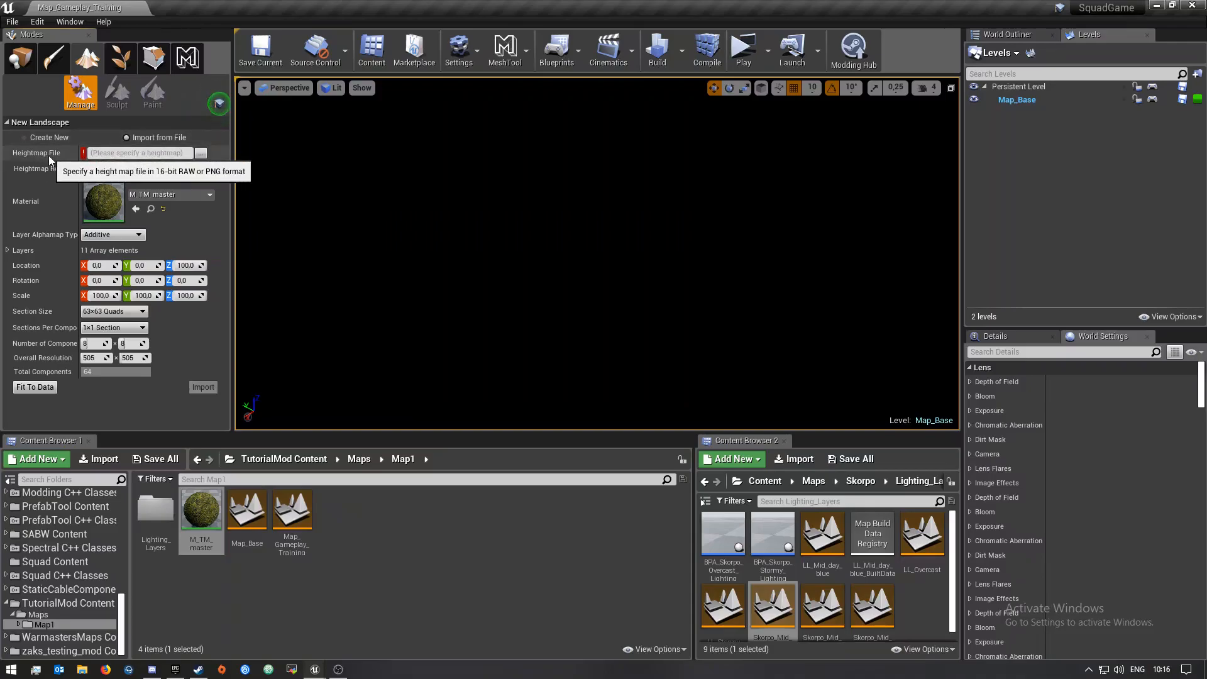
pyautogui.click(38, 138)
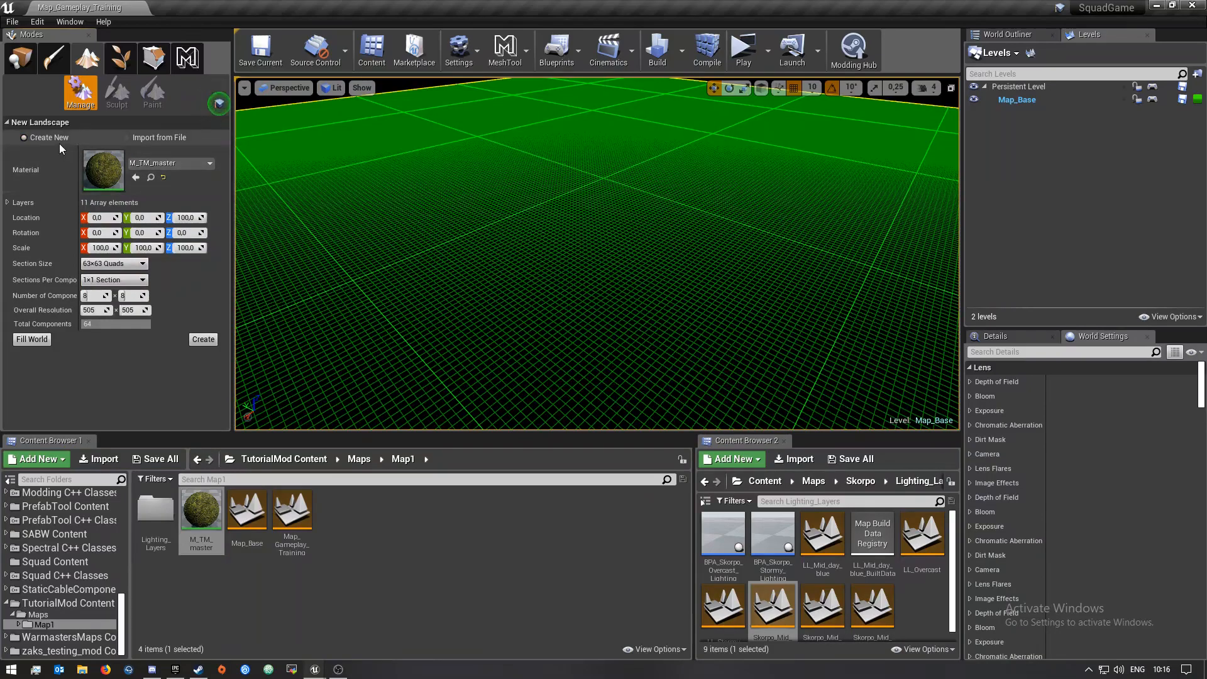
# Add the existing Map_Lighting_Day level from the Map1 Lighting_Layers folder to the level list
pyautogui.moveTo(402, 270); pyautogui.dragTo(835, 341, button='right')
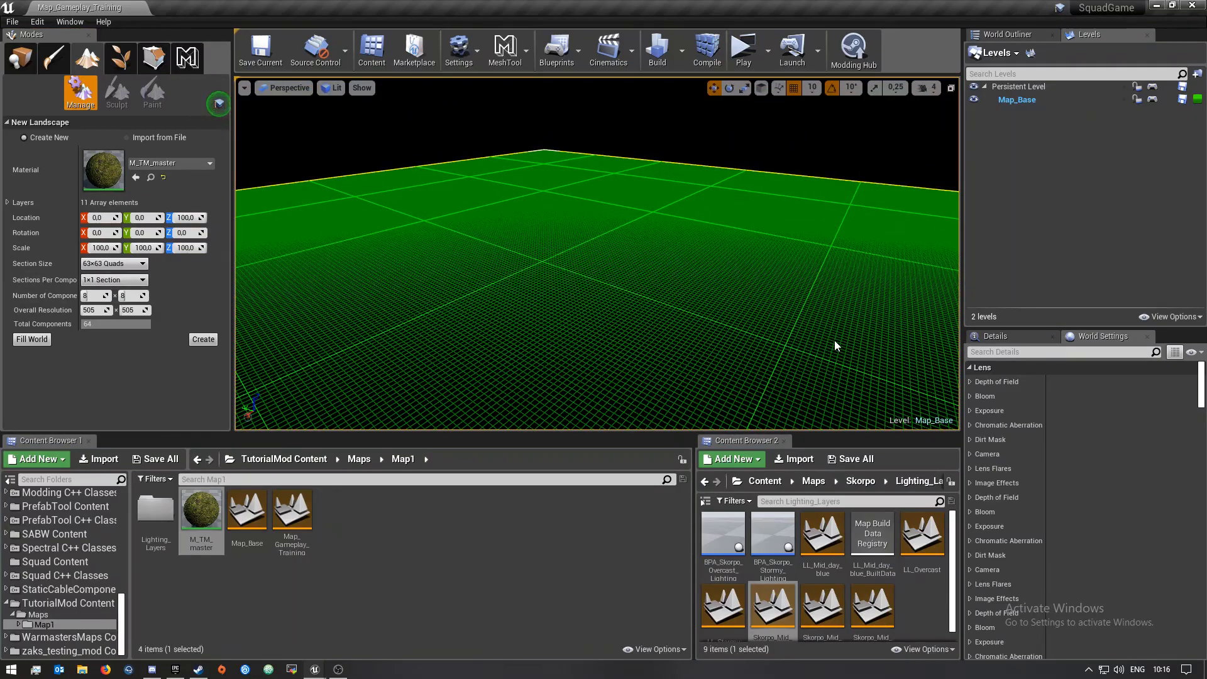
pyautogui.moveTo(835, 340); pyautogui.dragTo(894, 375, button='right')
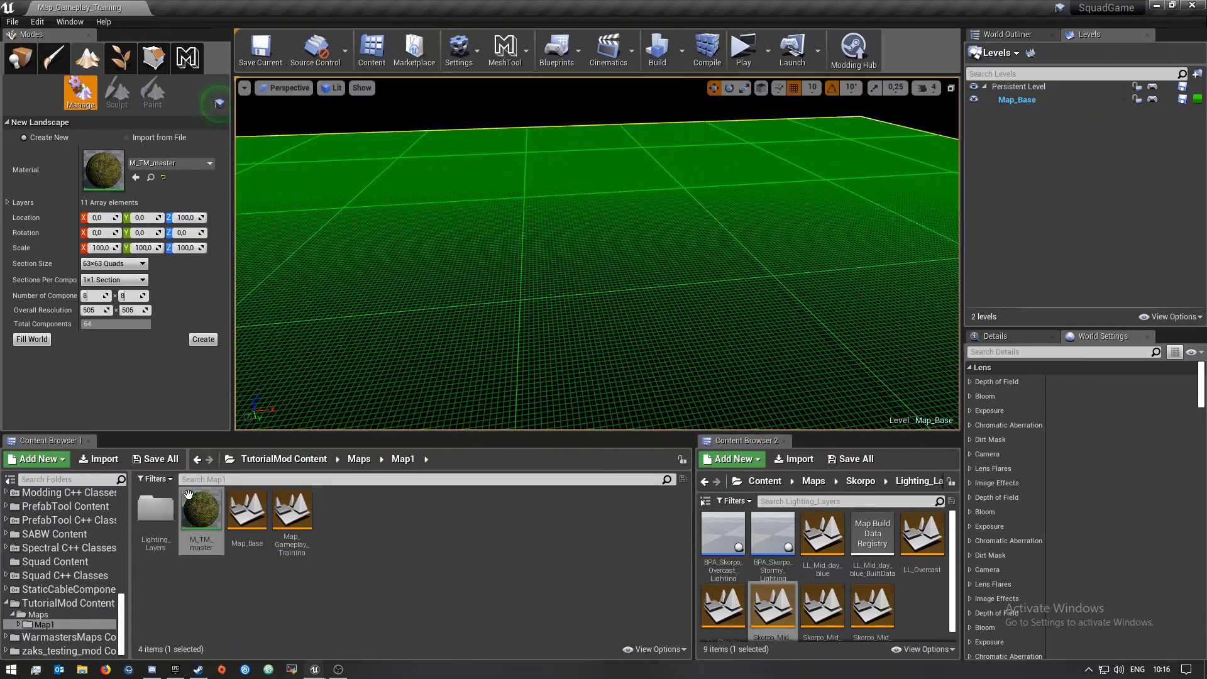
pyautogui.click(992, 54)
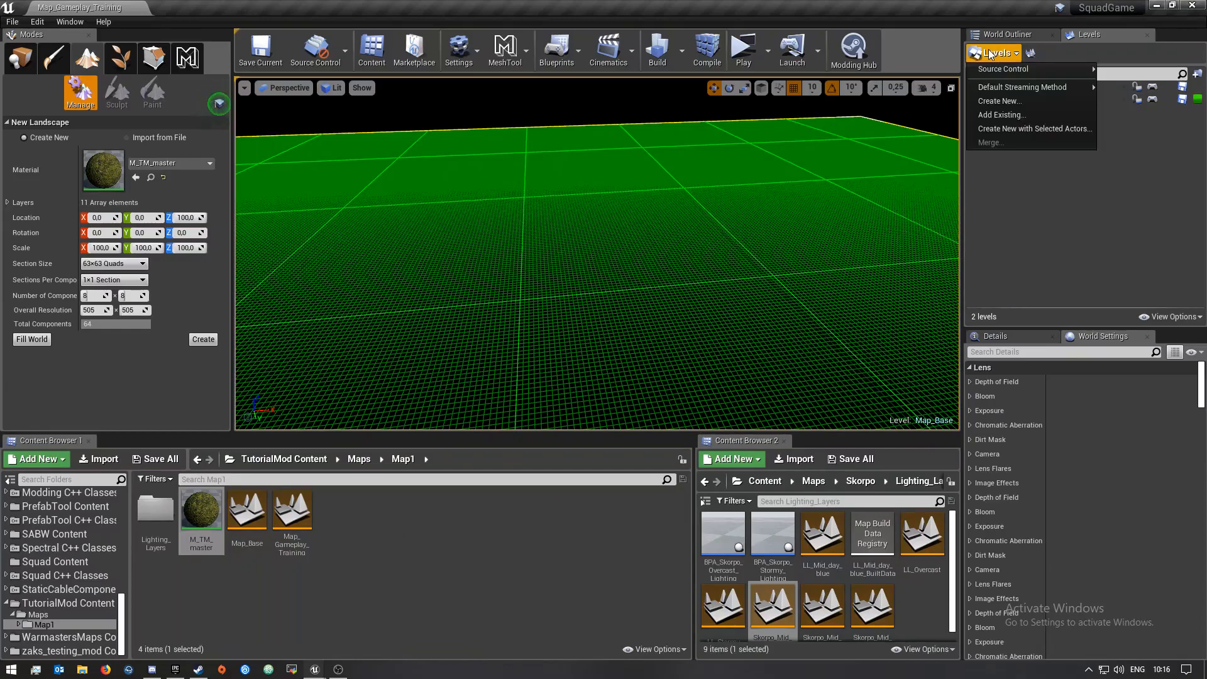
pyautogui.click(994, 115)
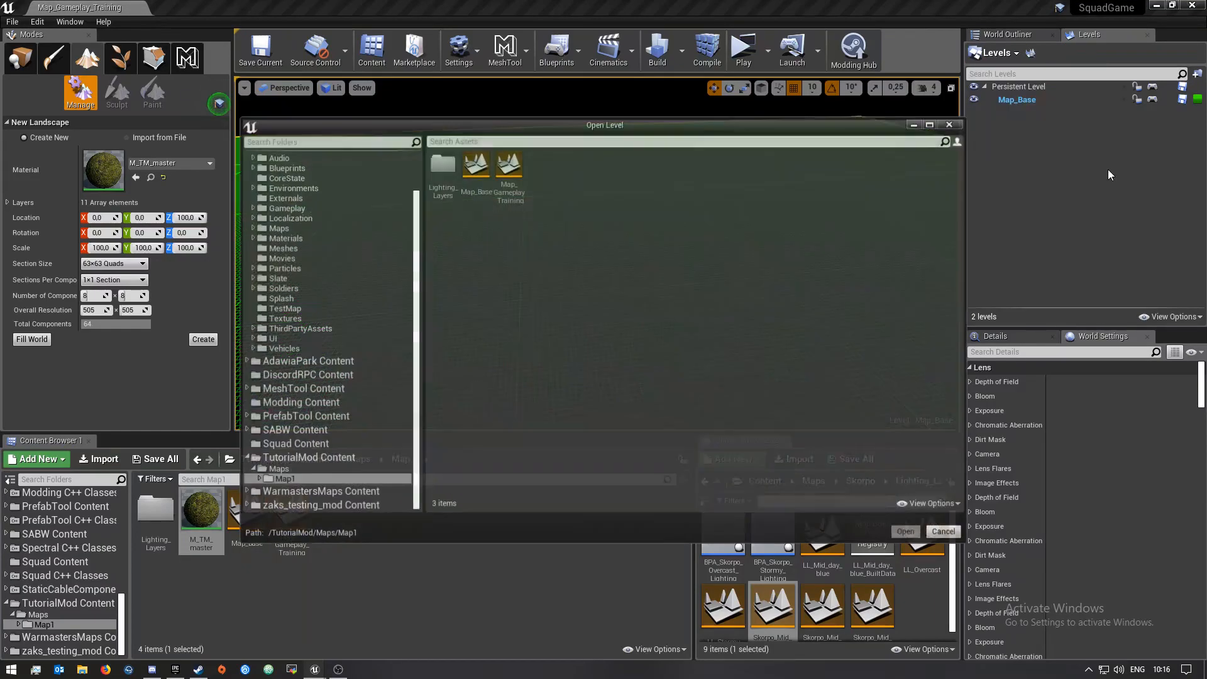
pyautogui.doubleClick(443, 165)
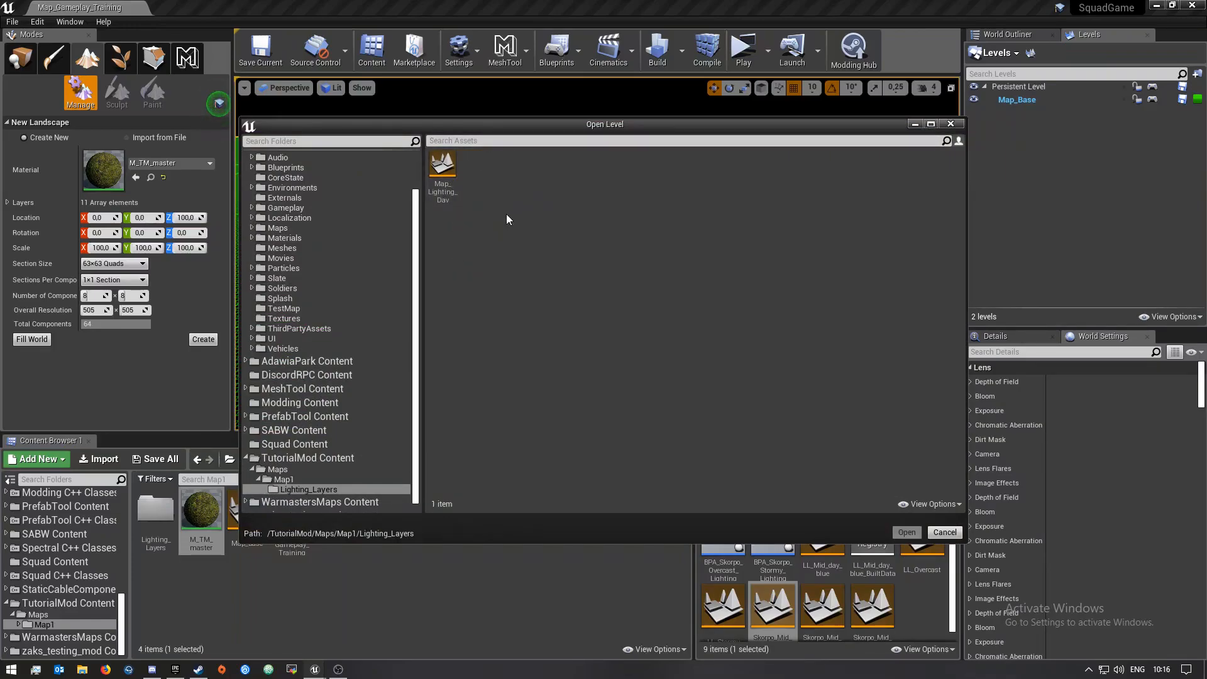
pyautogui.click(442, 164)
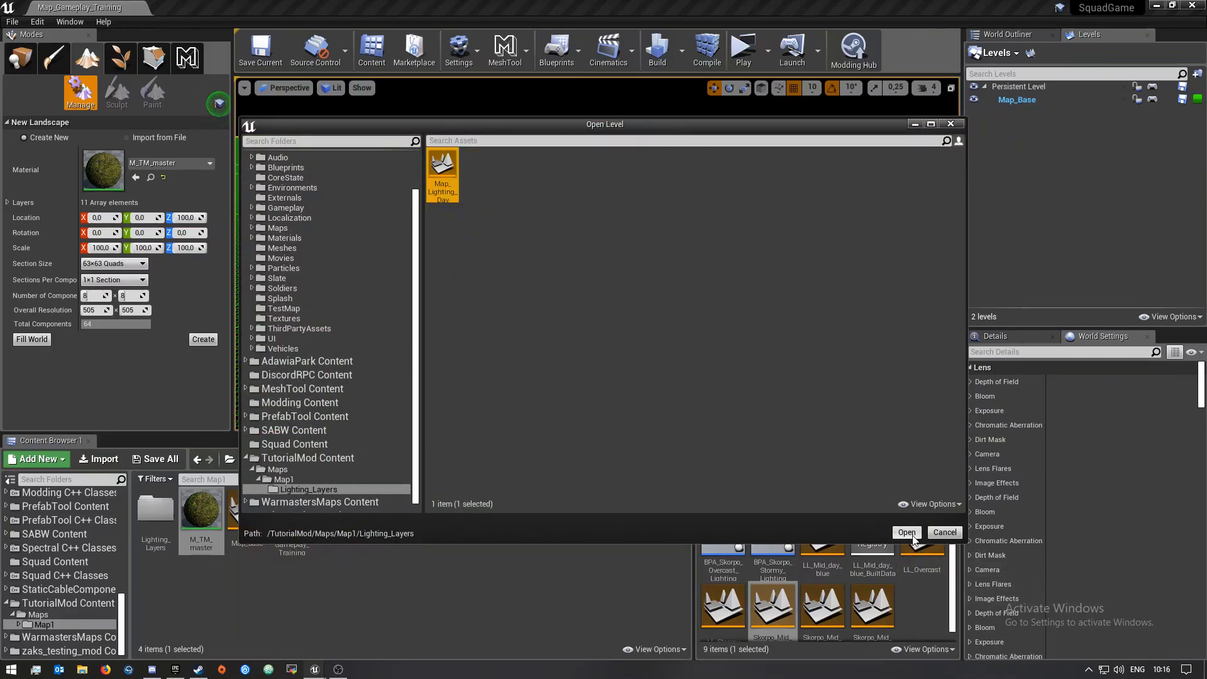
pyautogui.click(906, 532)
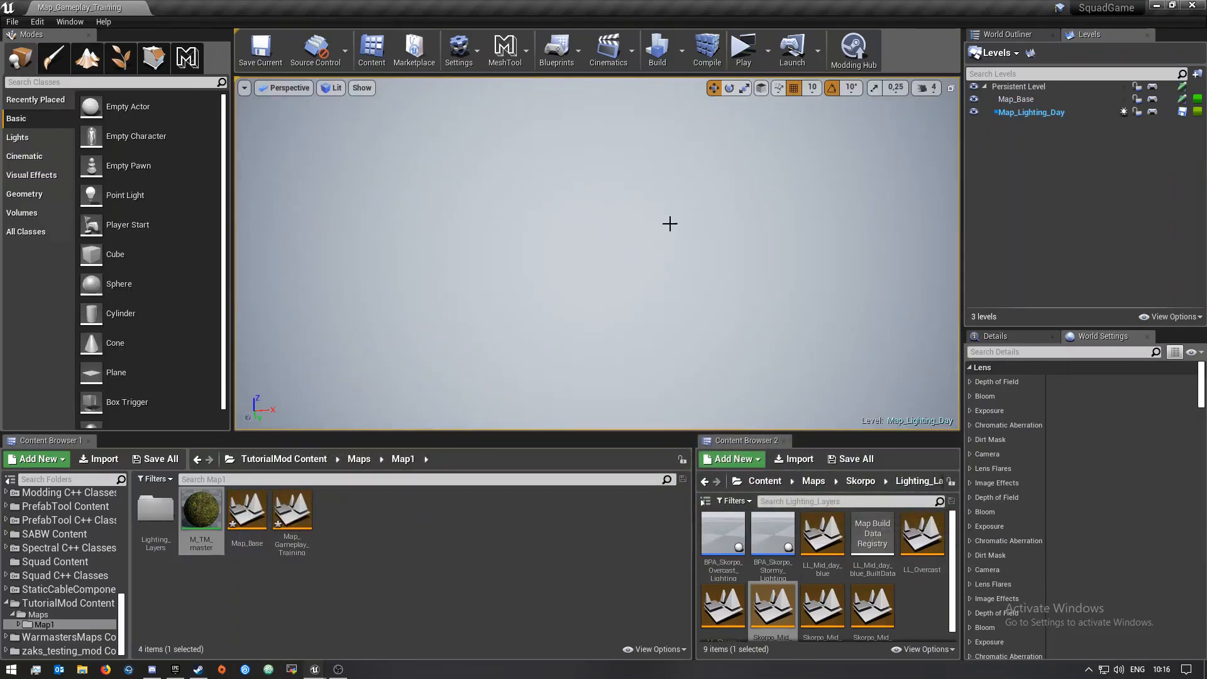
pyautogui.moveTo(670, 223); pyautogui.dragTo(619, 192, button='right')
pyautogui.click(1035, 116)
pyautogui.rightClick(1035, 116)
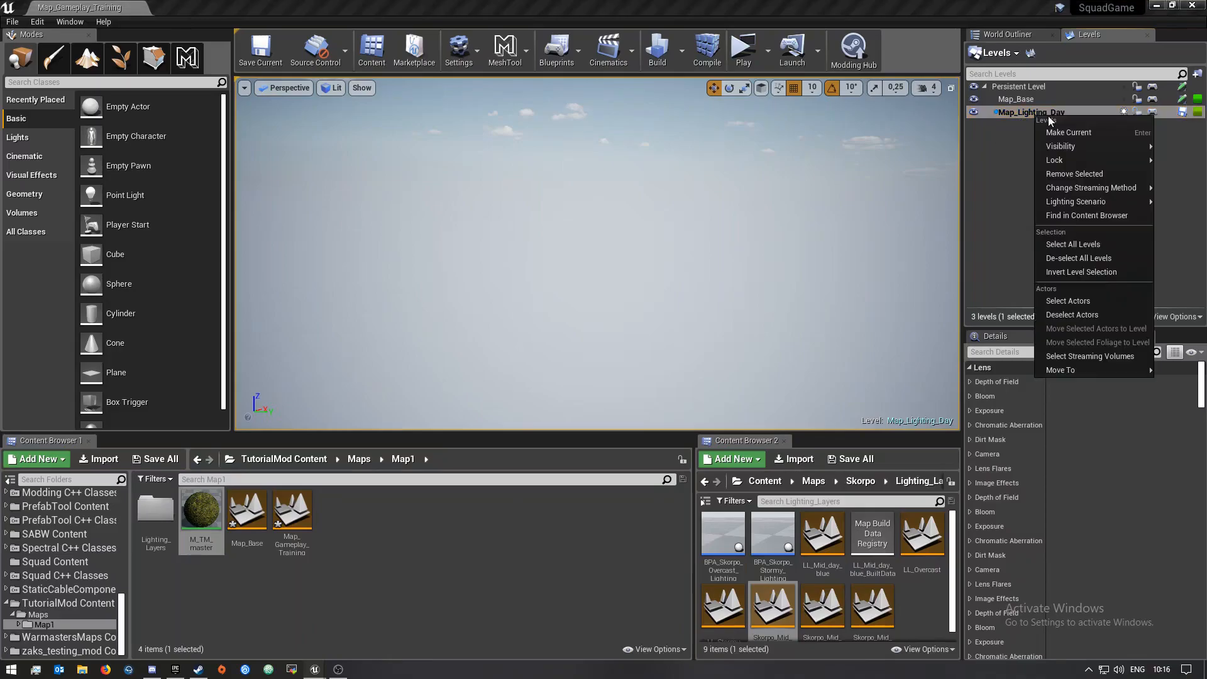
pyautogui.moveTo(1098, 189)
pyautogui.click(990, 199)
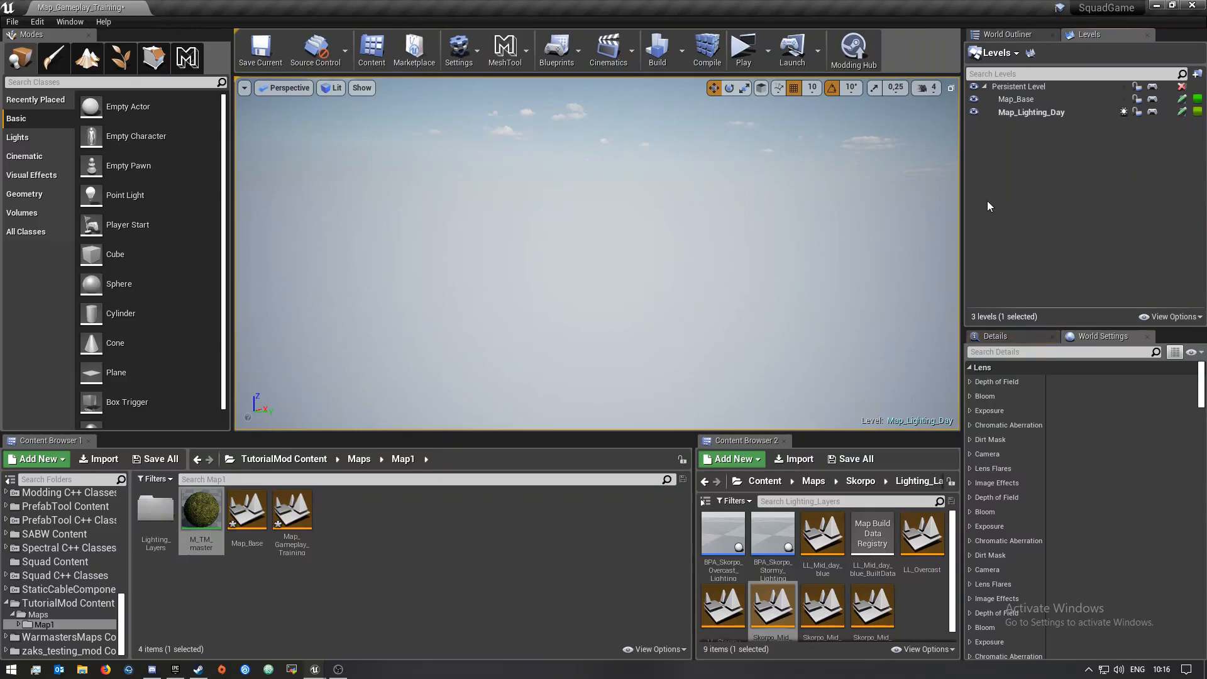
# Save all modified levels: Map_Lighting_Day, Map_Base and Map_Gameplay_Training
pyautogui.click(156, 459)
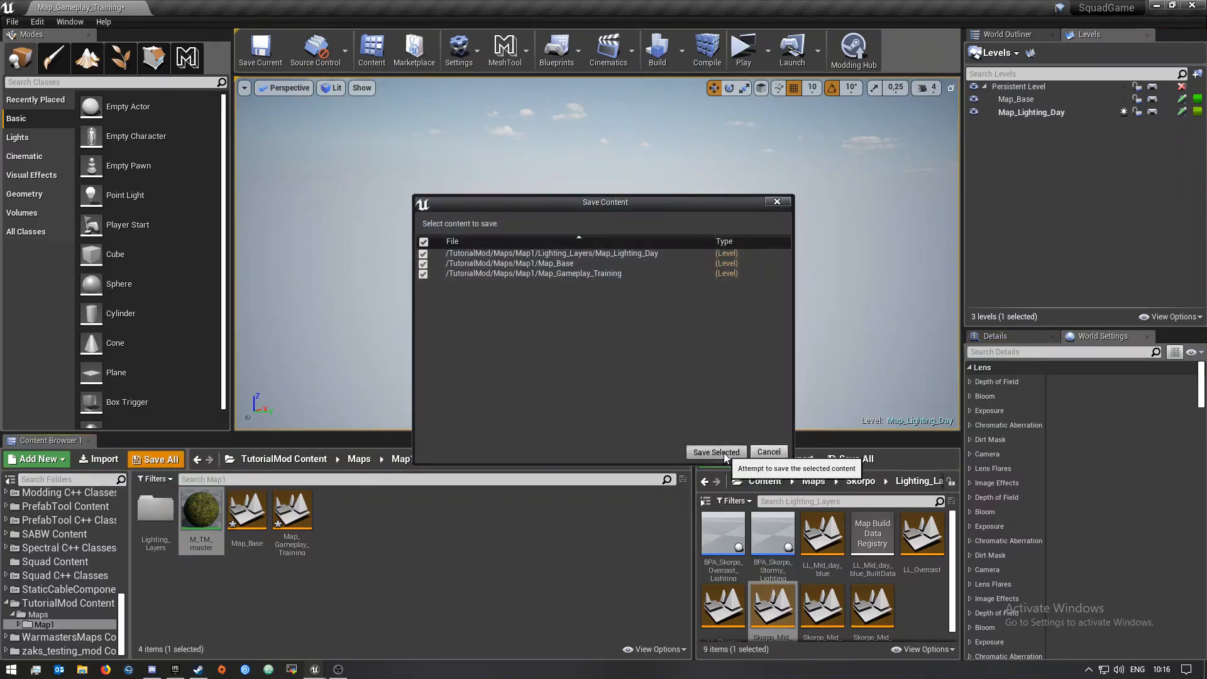
pyautogui.click(723, 452)
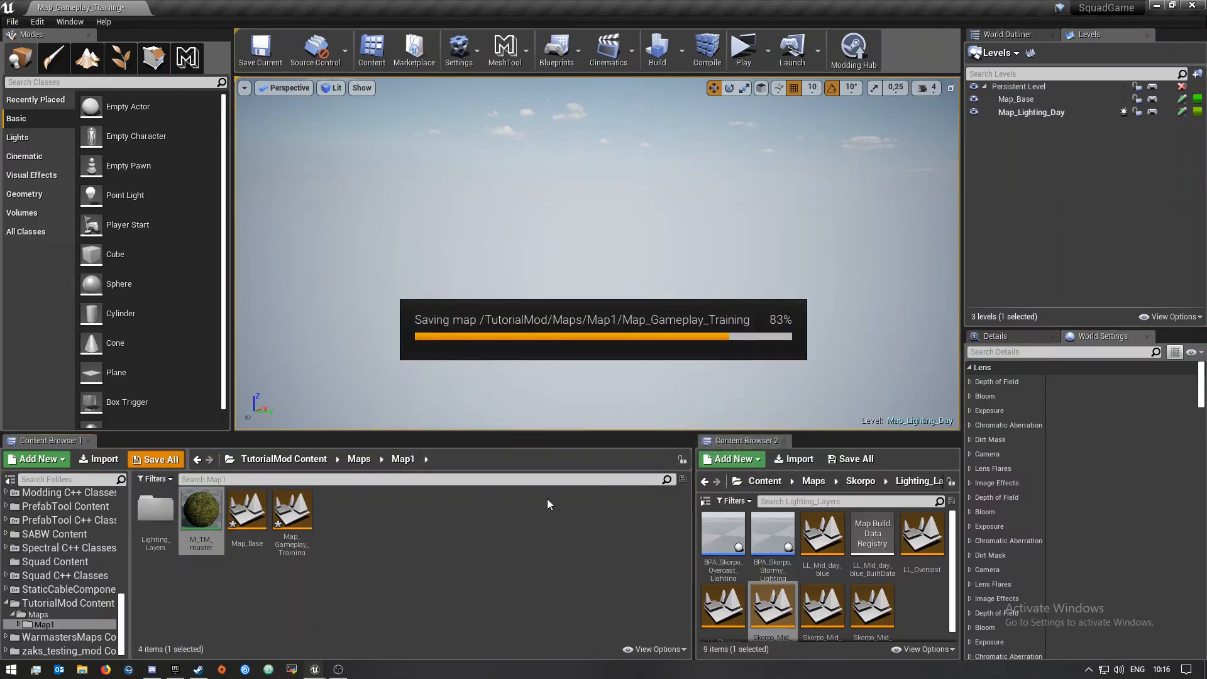
# Create the new landscape with the M_TM_master material and default section settings
pyautogui.moveTo(599, 296); pyautogui.dragTo(459, 327, button='right')
pyautogui.click(87, 57)
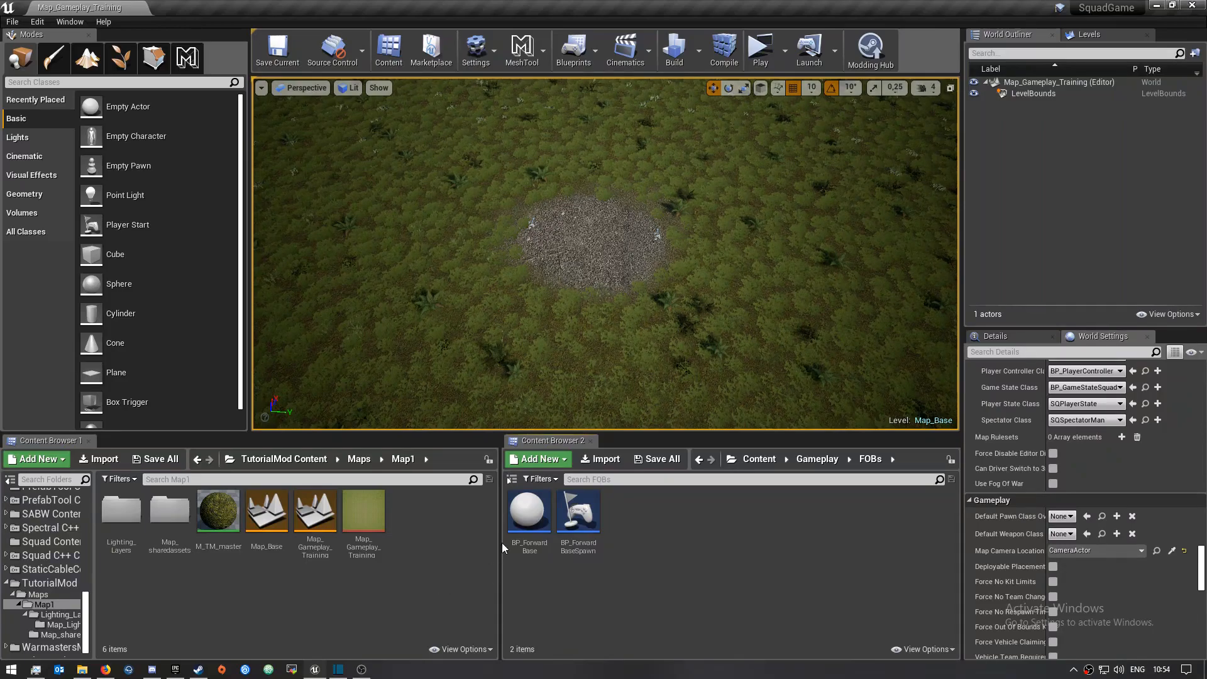
pyautogui.click(87, 58)
pyautogui.click(228, 341)
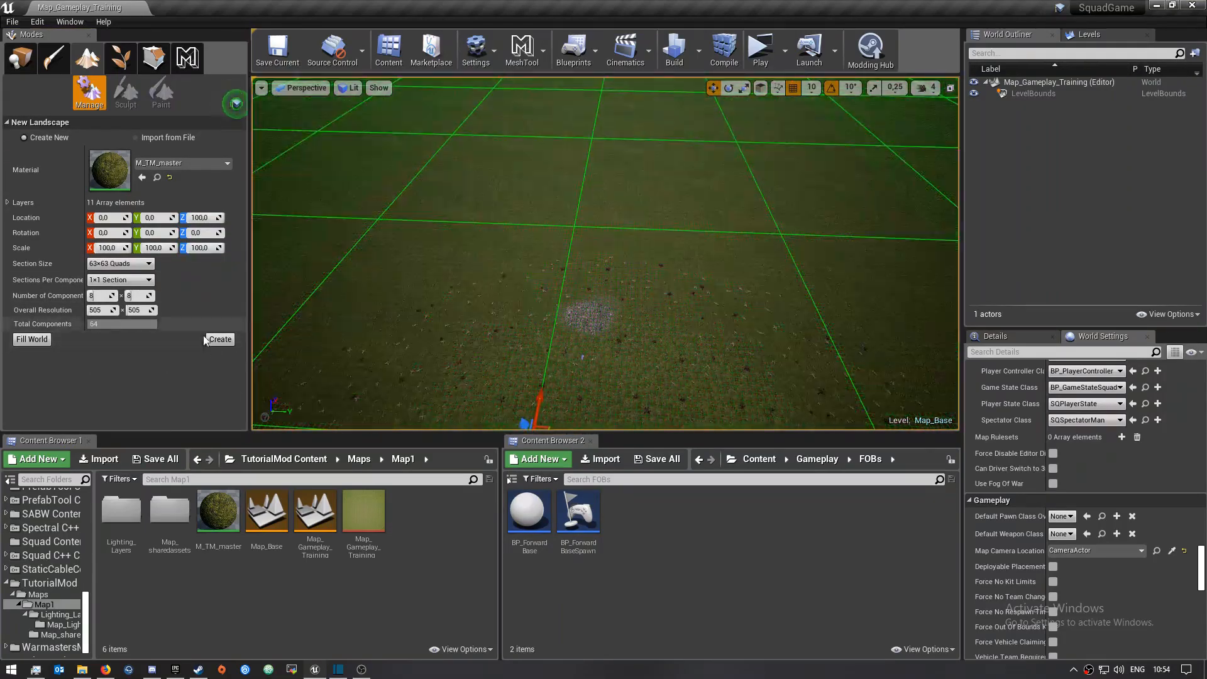
pyautogui.click(1096, 35)
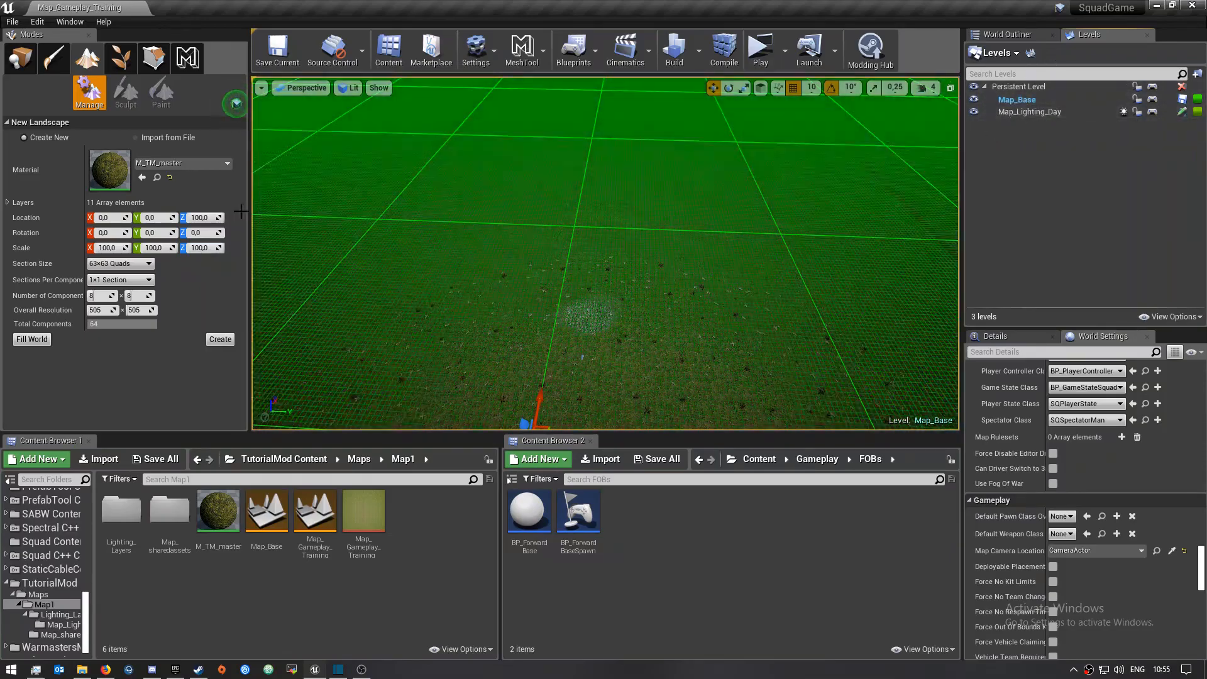
pyautogui.hotkey('shift', '1')
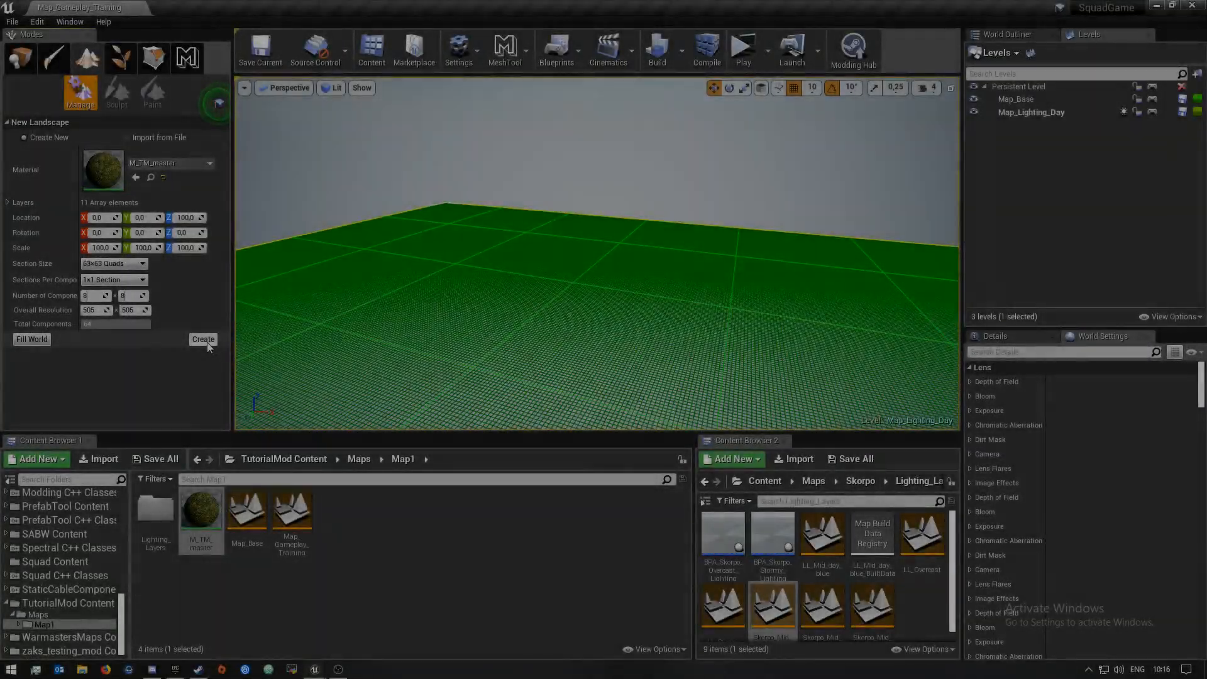
pyautogui.click(203, 340)
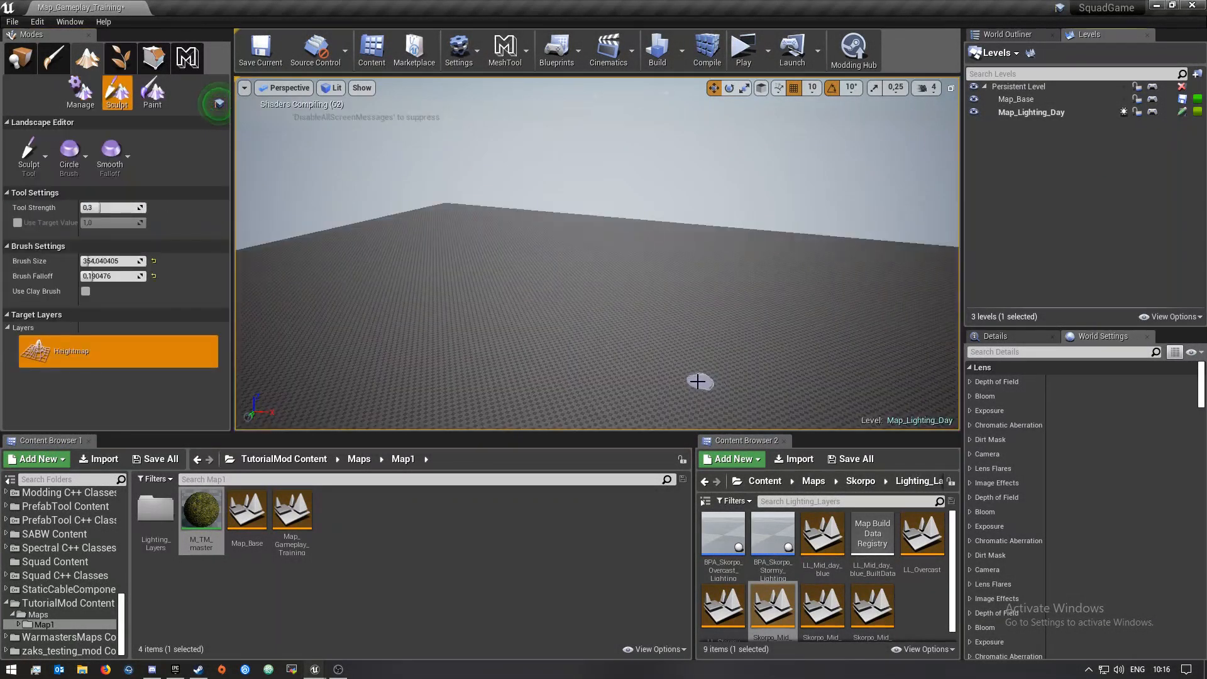
# Switch to Paint mode and create a weight-blended layer info for the Skog layer named Skog_LayerInfo
pyautogui.moveTo(597, 254)
pyautogui.mouseDown(button='right')
pyautogui.moveTo(641, 339)
pyautogui.moveTo(729, 270)
pyautogui.moveTo(842, 270)
pyautogui.moveTo(528, 320)
pyautogui.mouseUp(button='right')
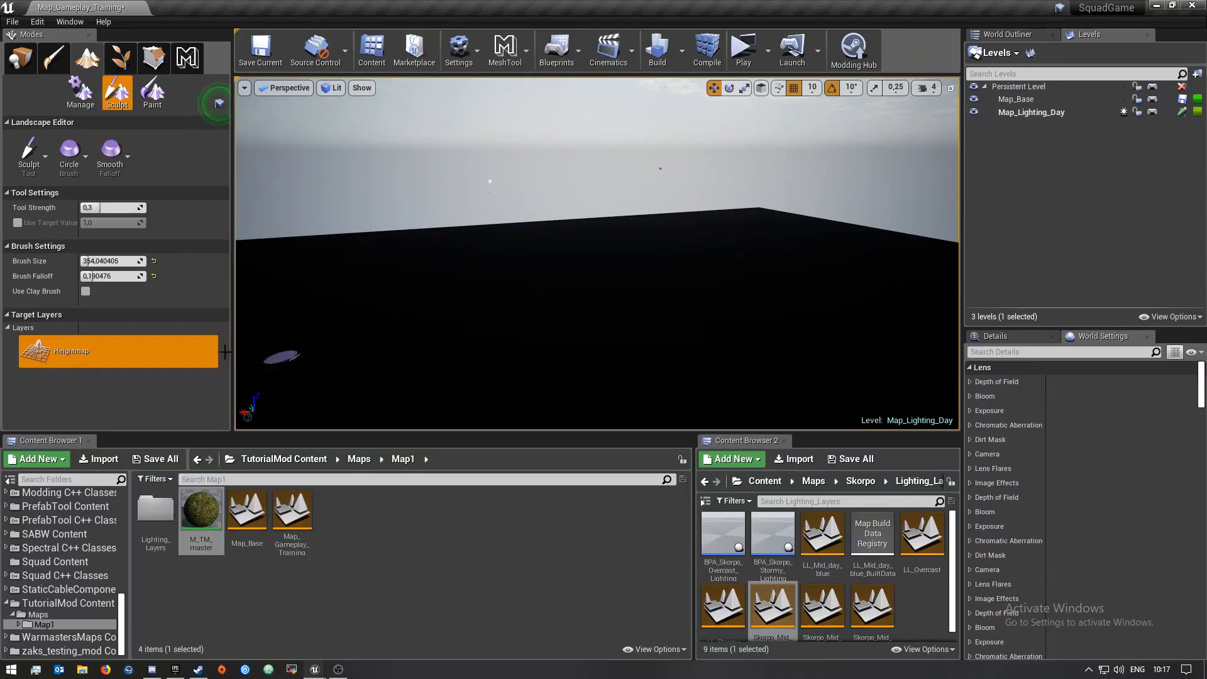
pyautogui.click(154, 95)
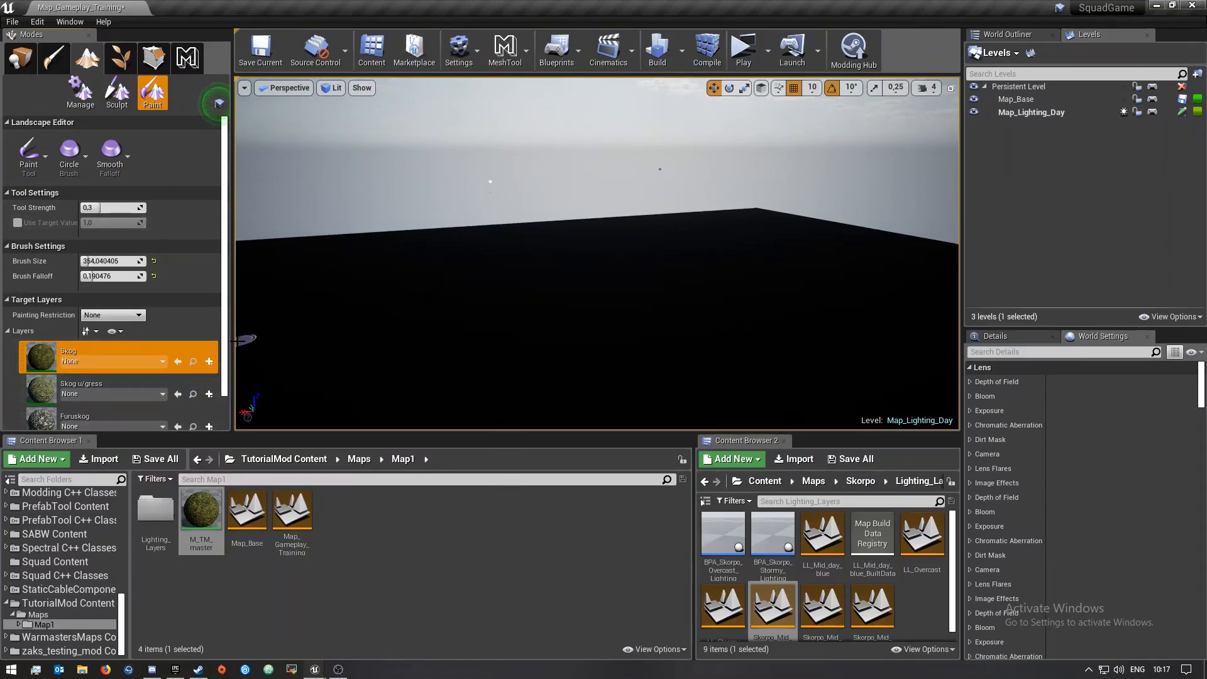
pyautogui.scroll(-3, 157, 377)
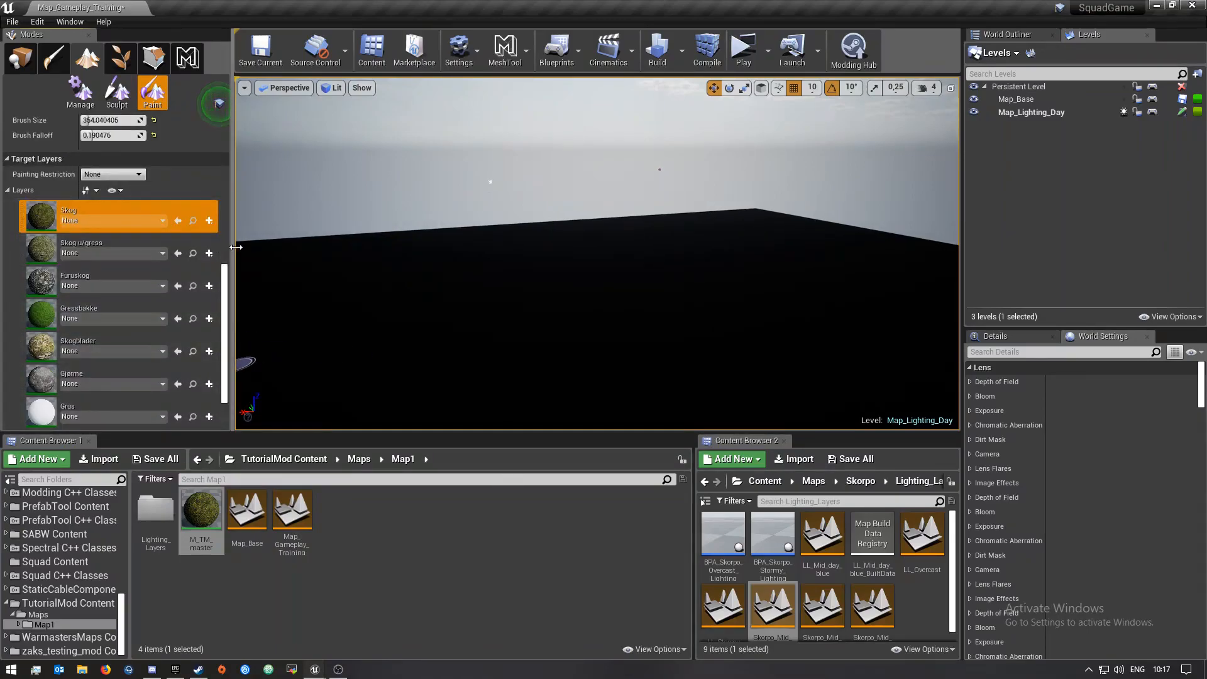
pyautogui.moveTo(233, 253); pyautogui.dragTo(249, 248)
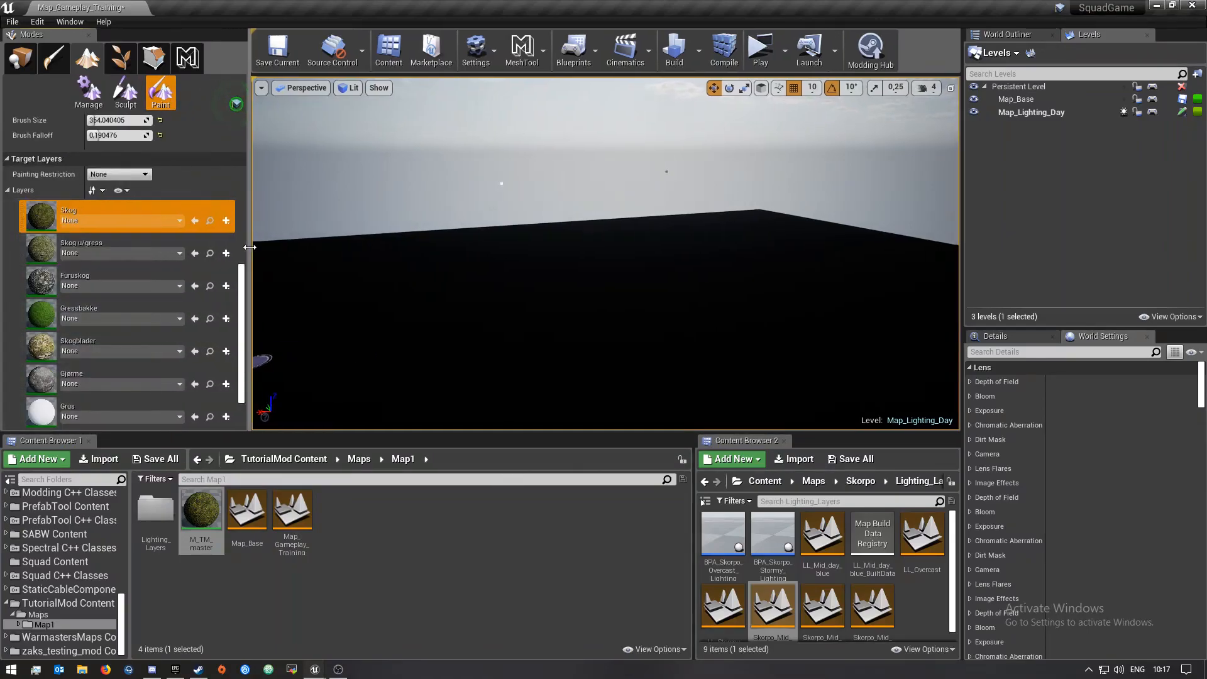
pyautogui.click(228, 224)
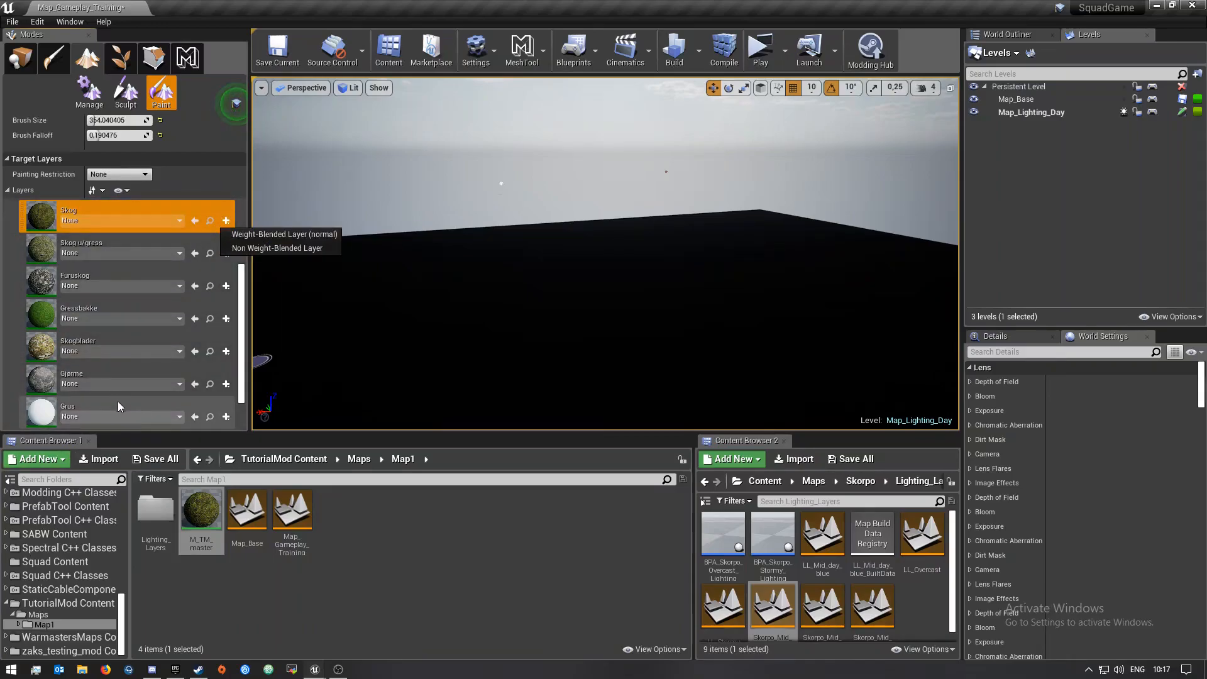
pyautogui.click(307, 235)
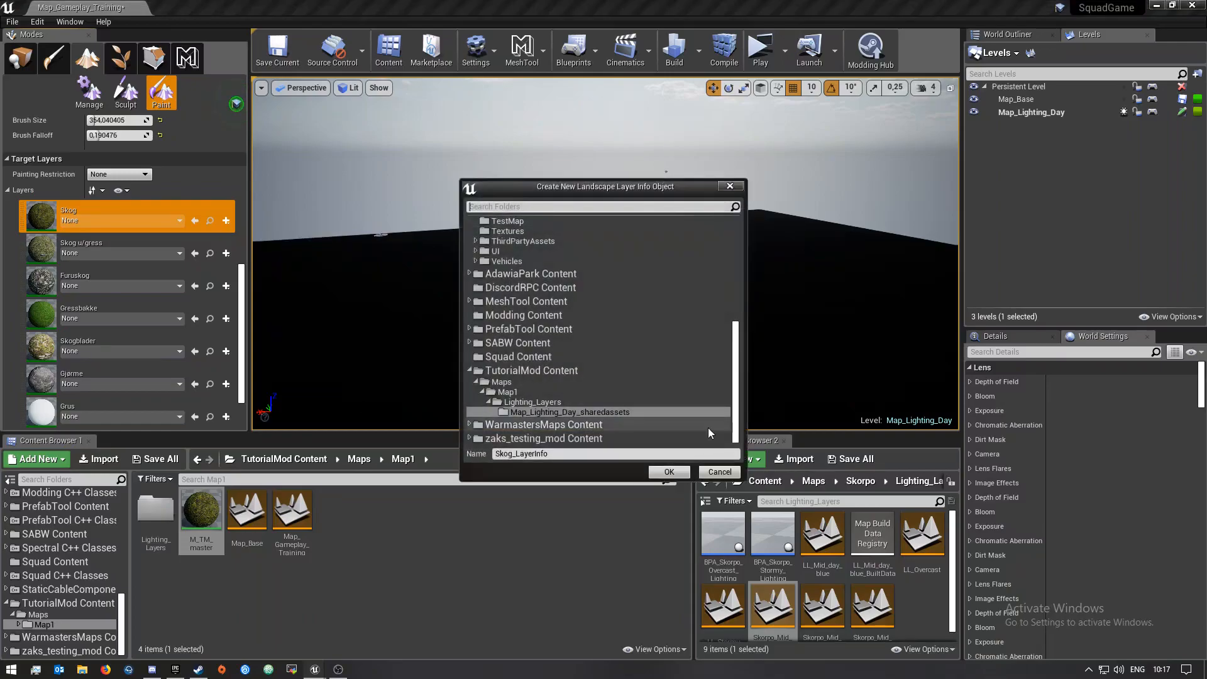
pyautogui.click(671, 474)
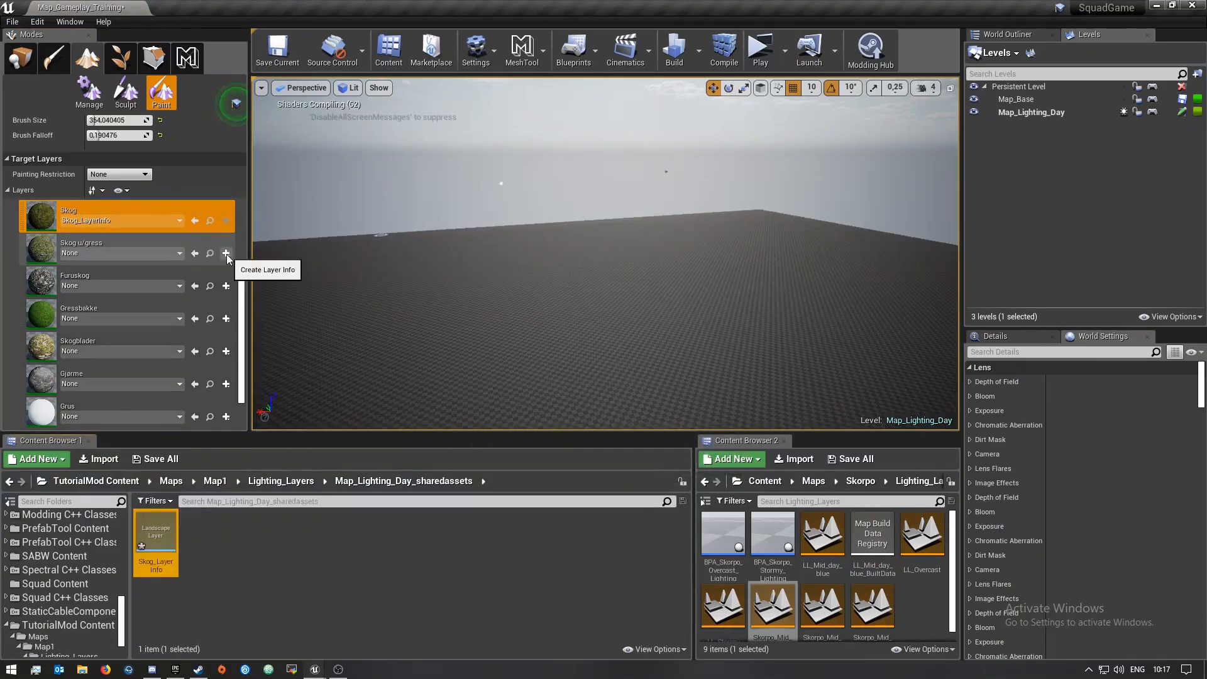
# Create a weight-blended layer info for the Skog u/gress layer in Map_Lighting_Day_sharedassets, named gress_LayerInfo
pyautogui.click(226, 253)
pyautogui.click(306, 269)
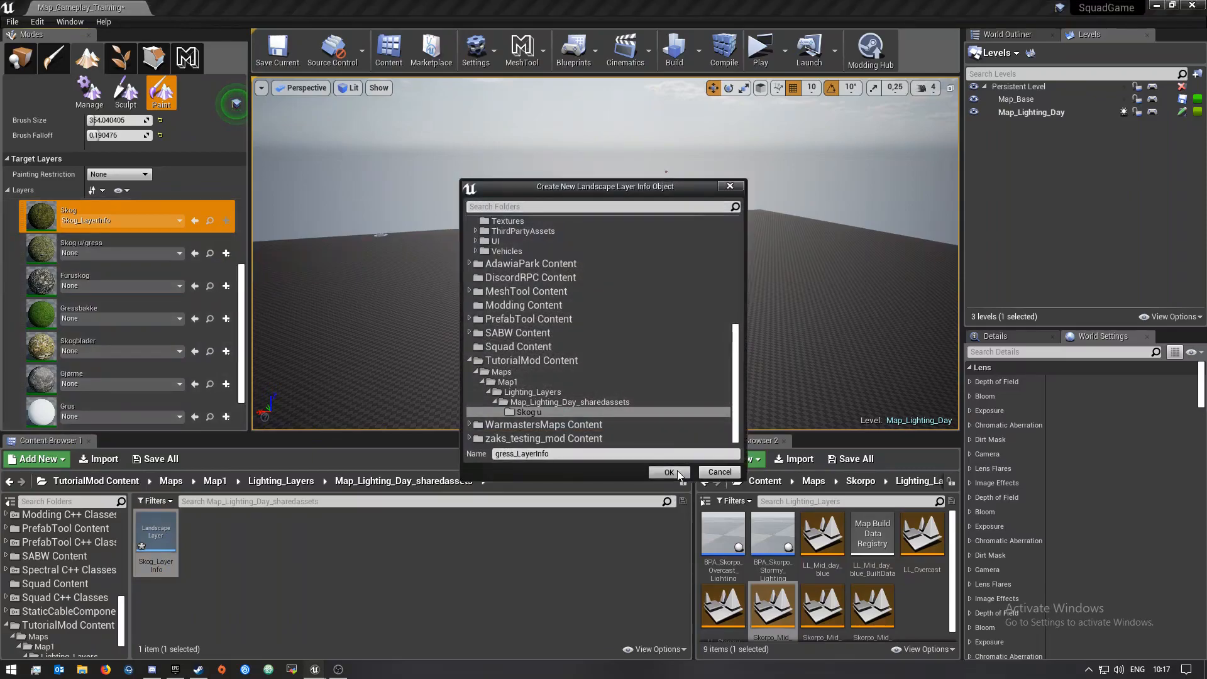
pyautogui.click(670, 472)
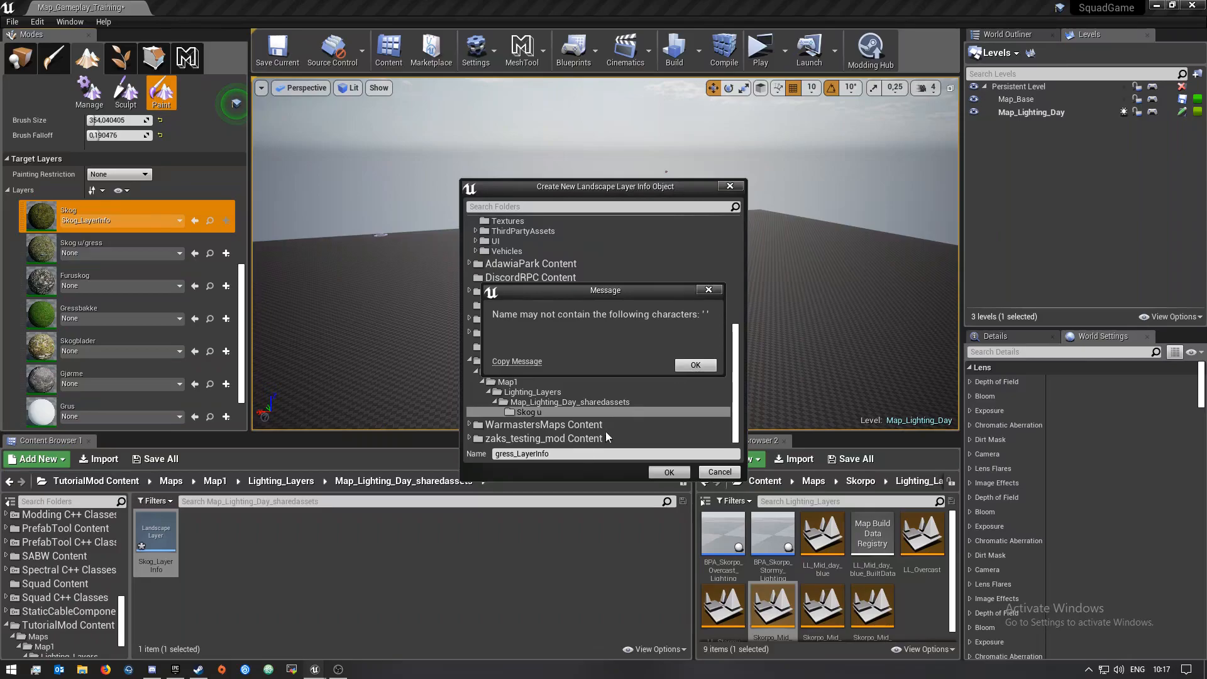
pyautogui.click(707, 370)
pyautogui.click(667, 472)
pyautogui.click(697, 365)
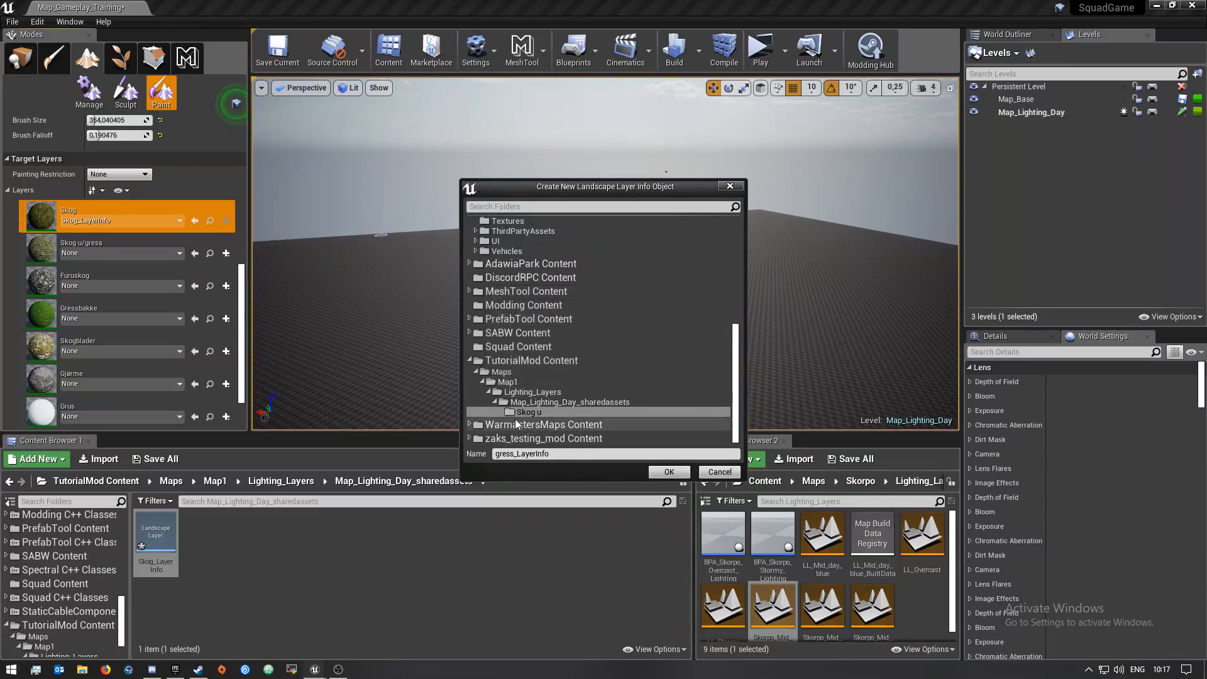
pyautogui.click(527, 403)
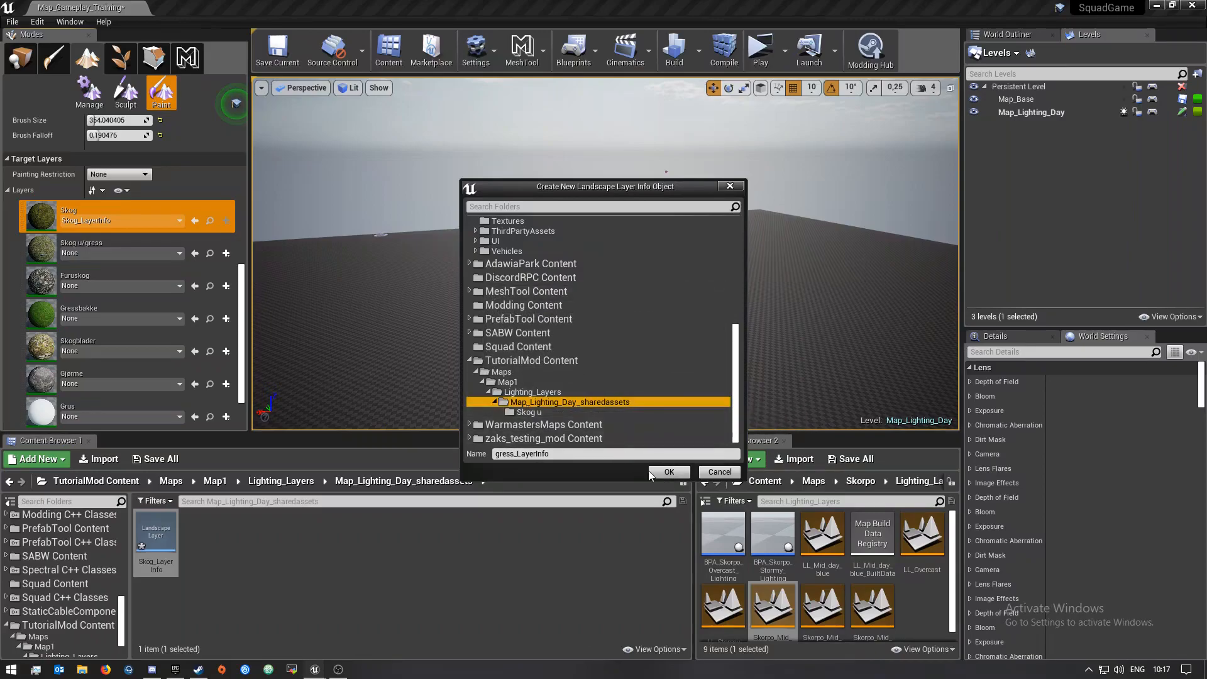
pyautogui.click(669, 473)
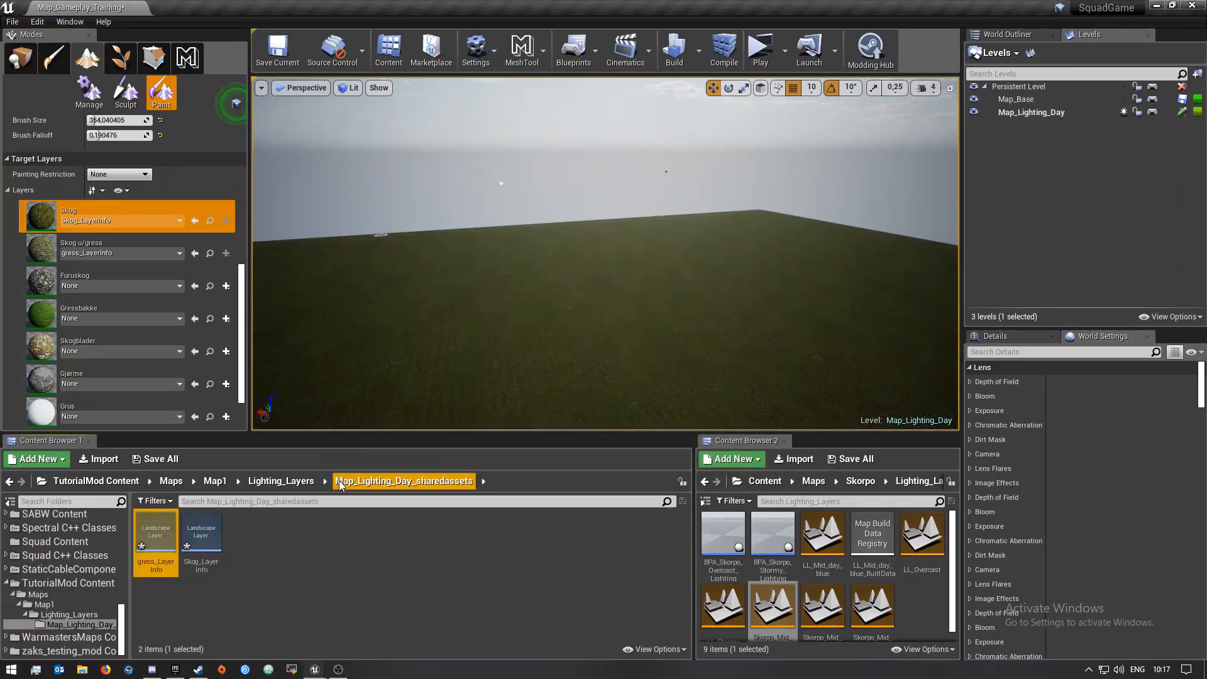
# Create weight-blended layer infos for the Furuskog and Gressbakke layers, named Furuskog_LayerInfo and Gressbakke_LayerInfo
pyautogui.click(226, 288)
pyautogui.click(280, 300)
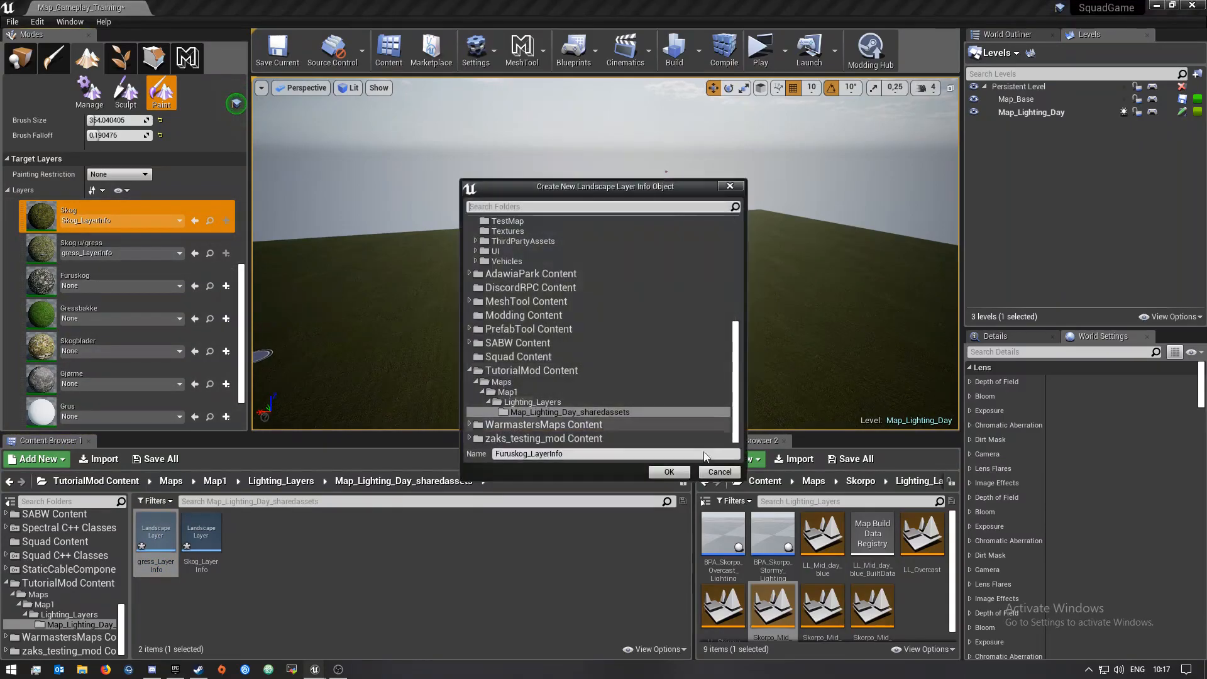
pyautogui.click(669, 472)
pyautogui.click(226, 319)
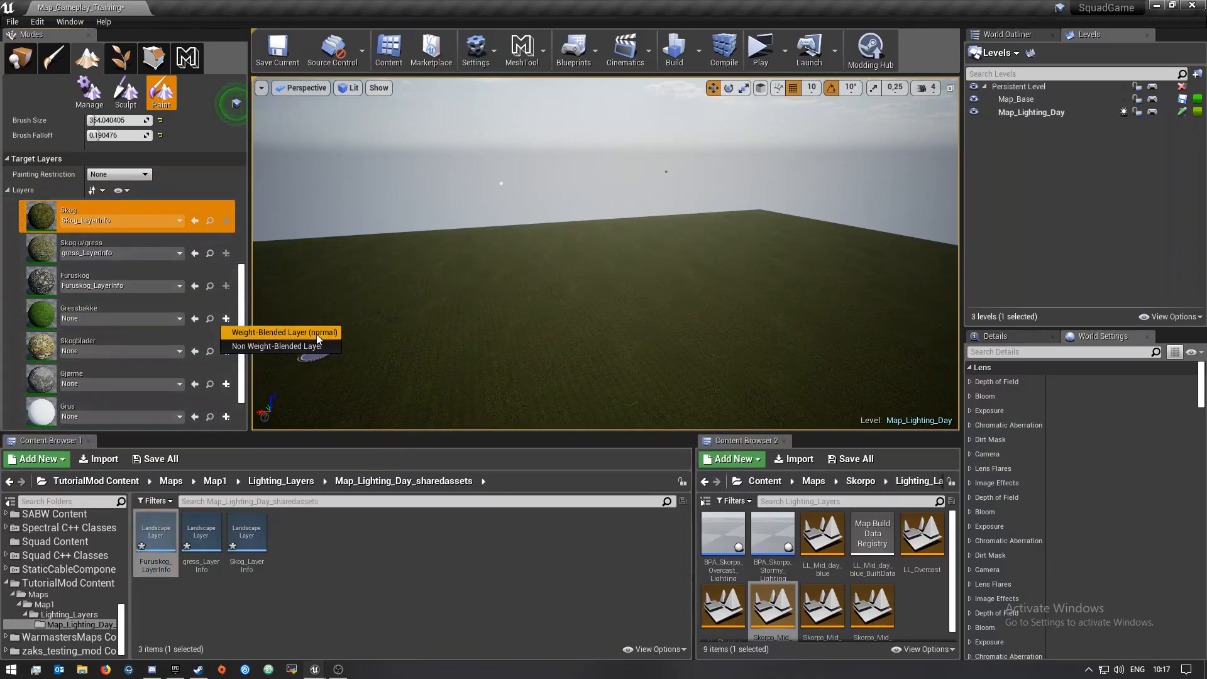
pyautogui.click(280, 330)
pyautogui.click(669, 472)
# Create weight-blended layer infos for the Skogblader and Gjørme layers, named Skogblader_LayerInfo and Gjørme_LayerInfo
pyautogui.scroll(-4, 214, 283)
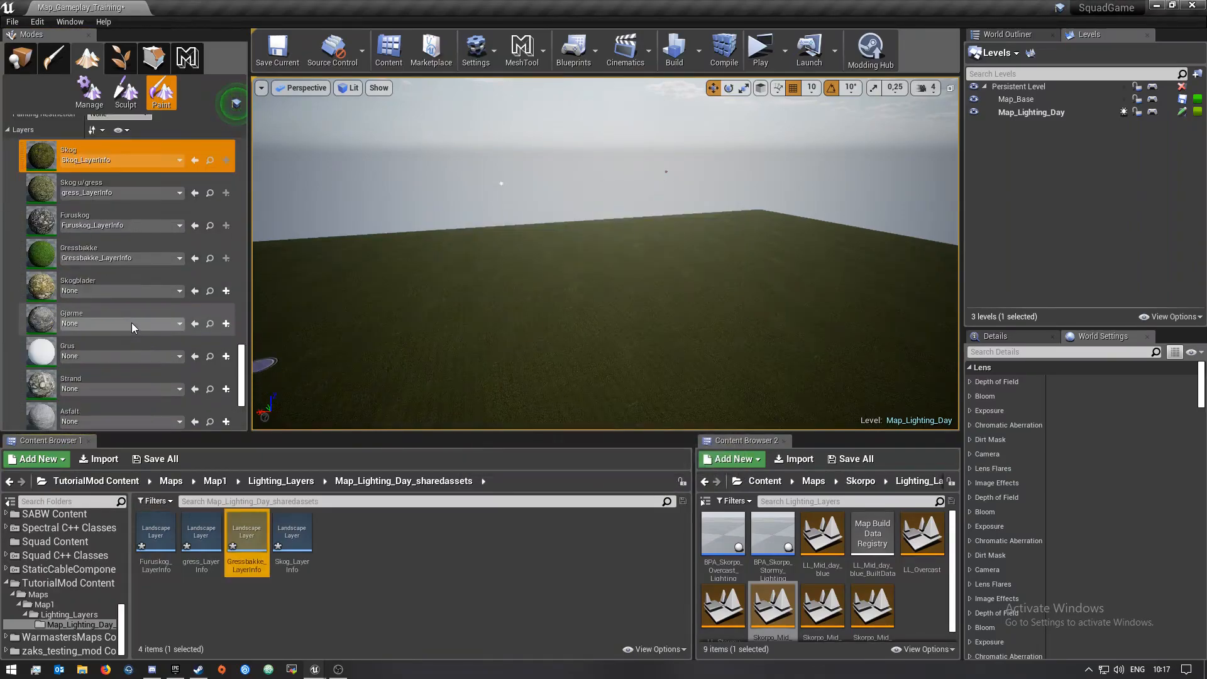
pyautogui.click(226, 250)
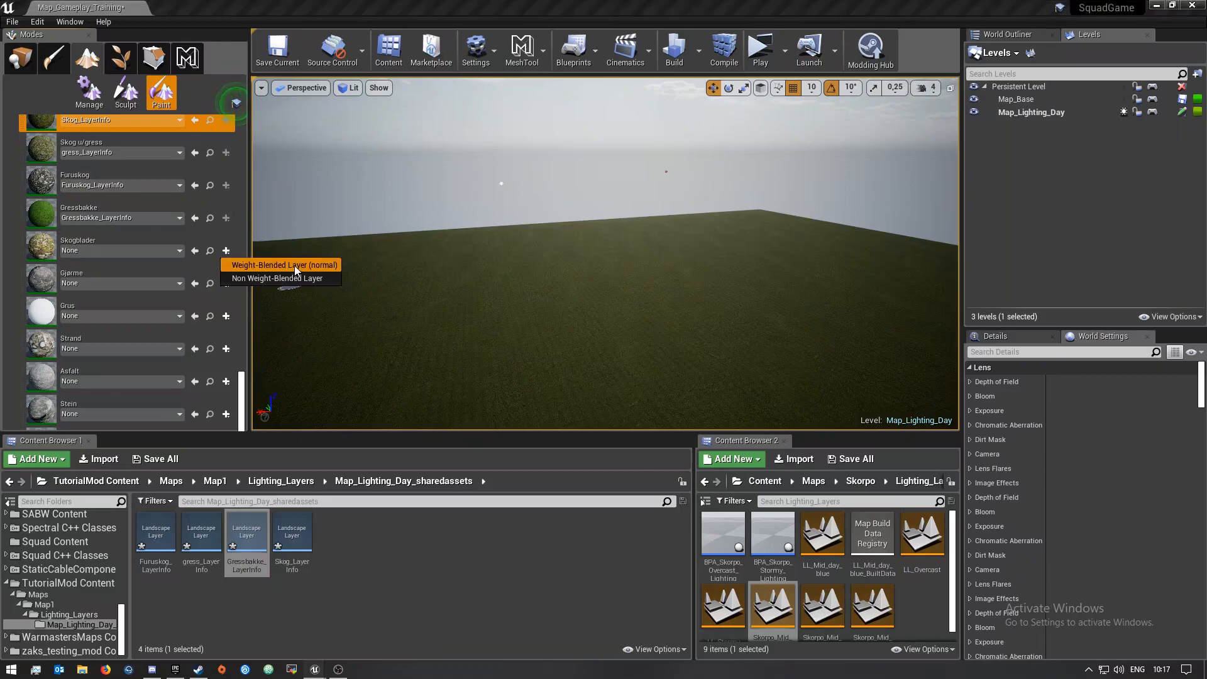
pyautogui.click(279, 262)
pyautogui.click(669, 472)
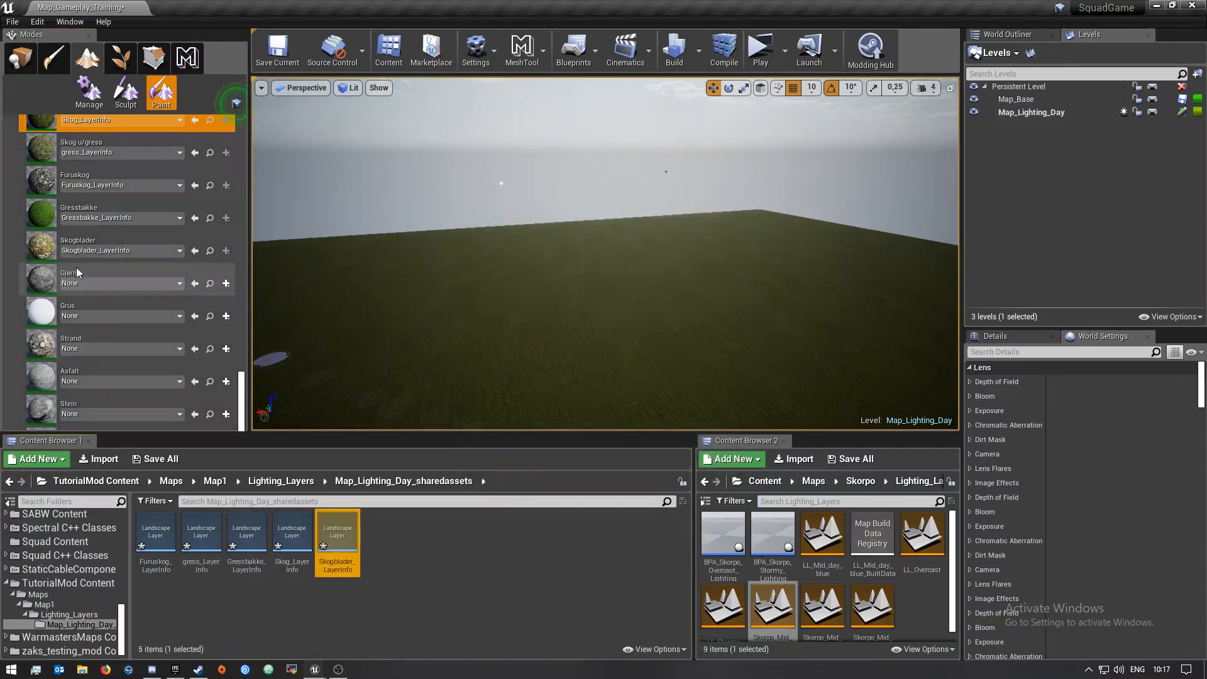
pyautogui.click(227, 284)
pyautogui.click(295, 299)
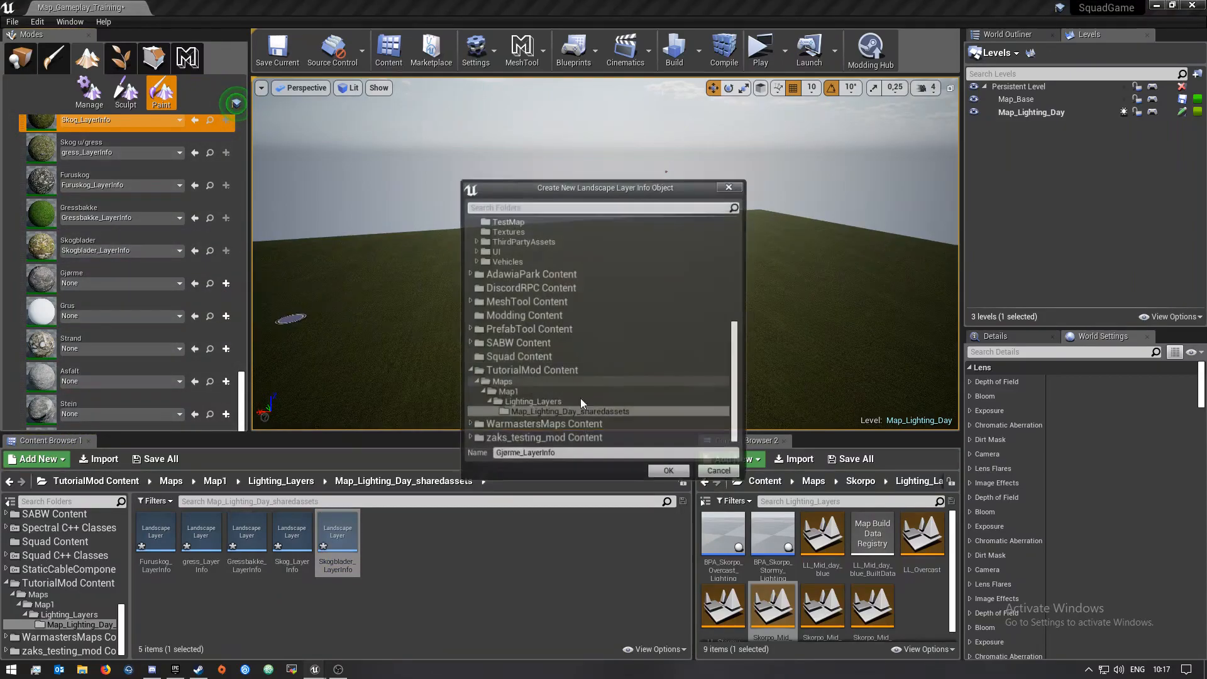
pyautogui.click(667, 472)
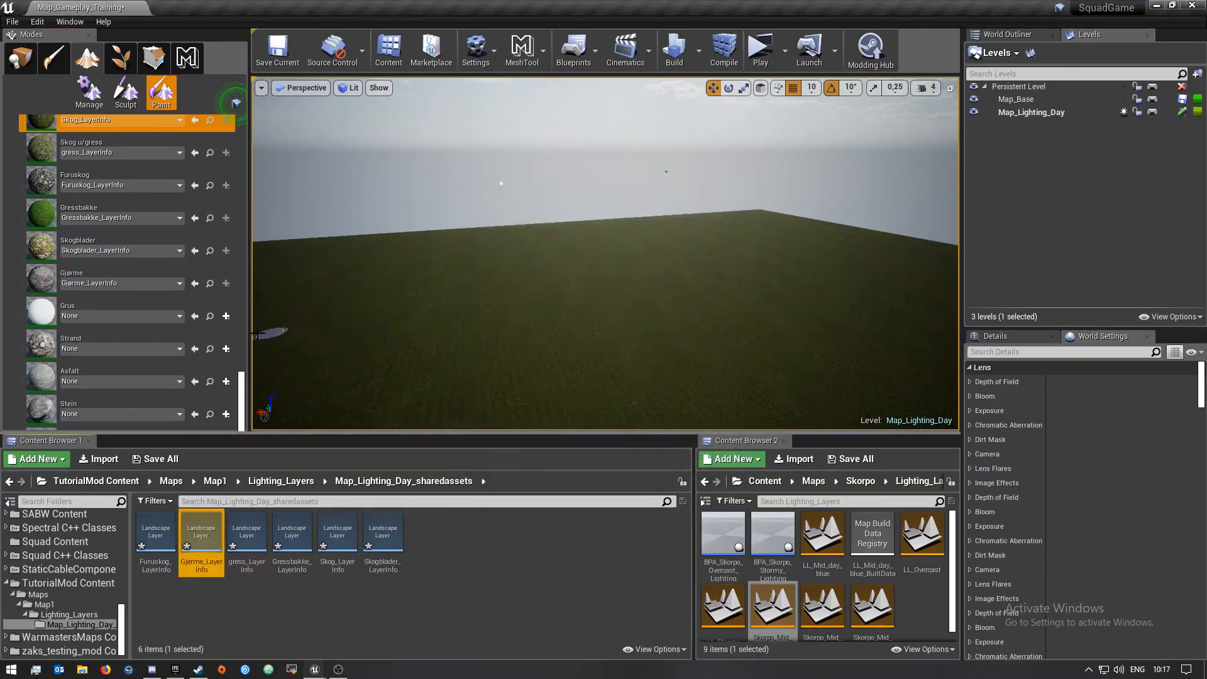
# Create weight-blended layer infos for the Grus and Strand layers, named Grus_LayerInfo and Strand_LayerInfo
pyautogui.click(226, 317)
pyautogui.click(295, 329)
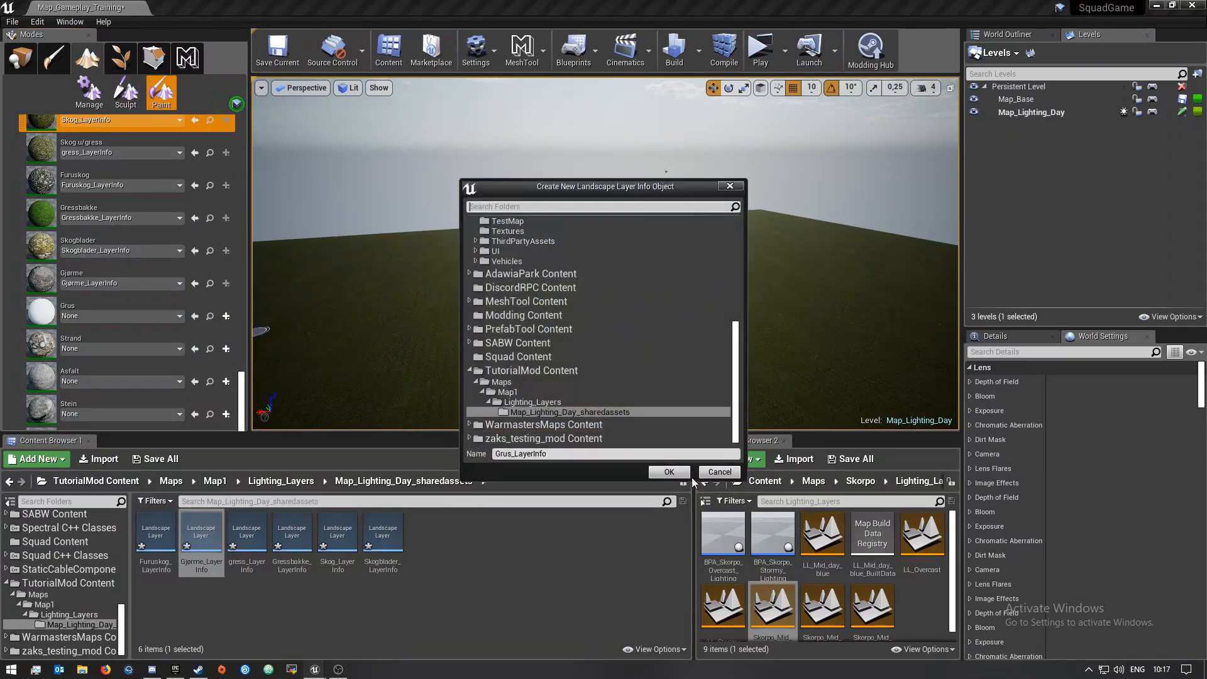
pyautogui.click(671, 472)
pyautogui.click(225, 349)
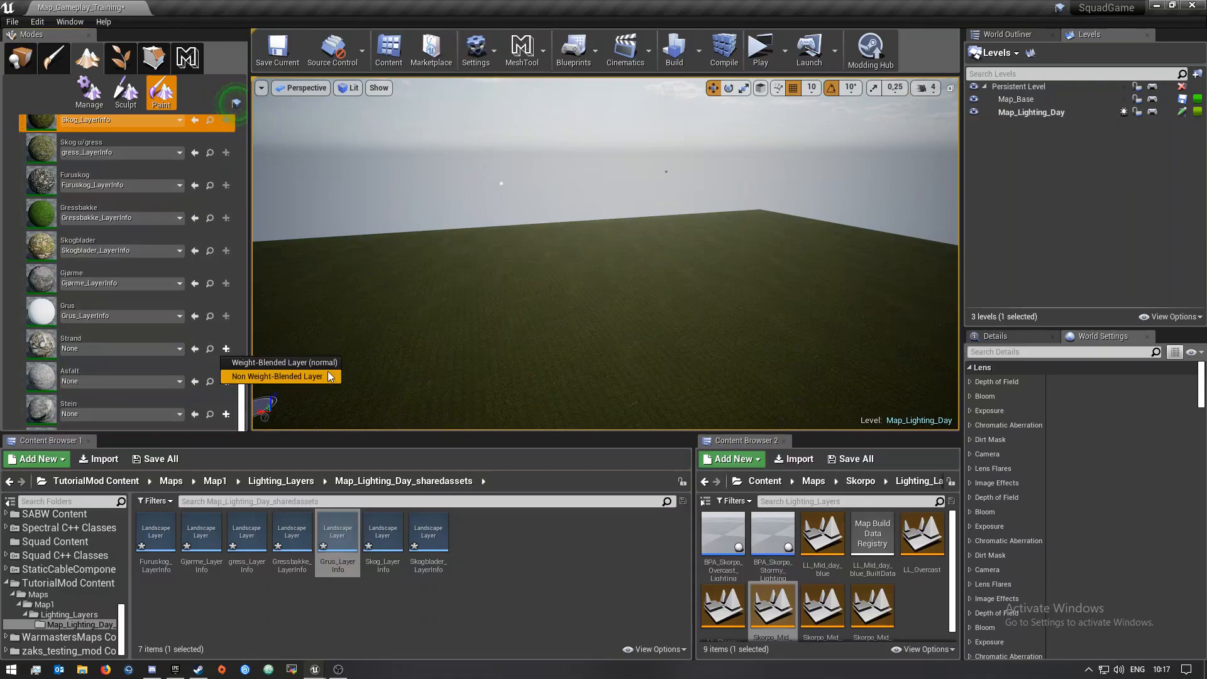
pyautogui.click(295, 363)
pyautogui.click(679, 472)
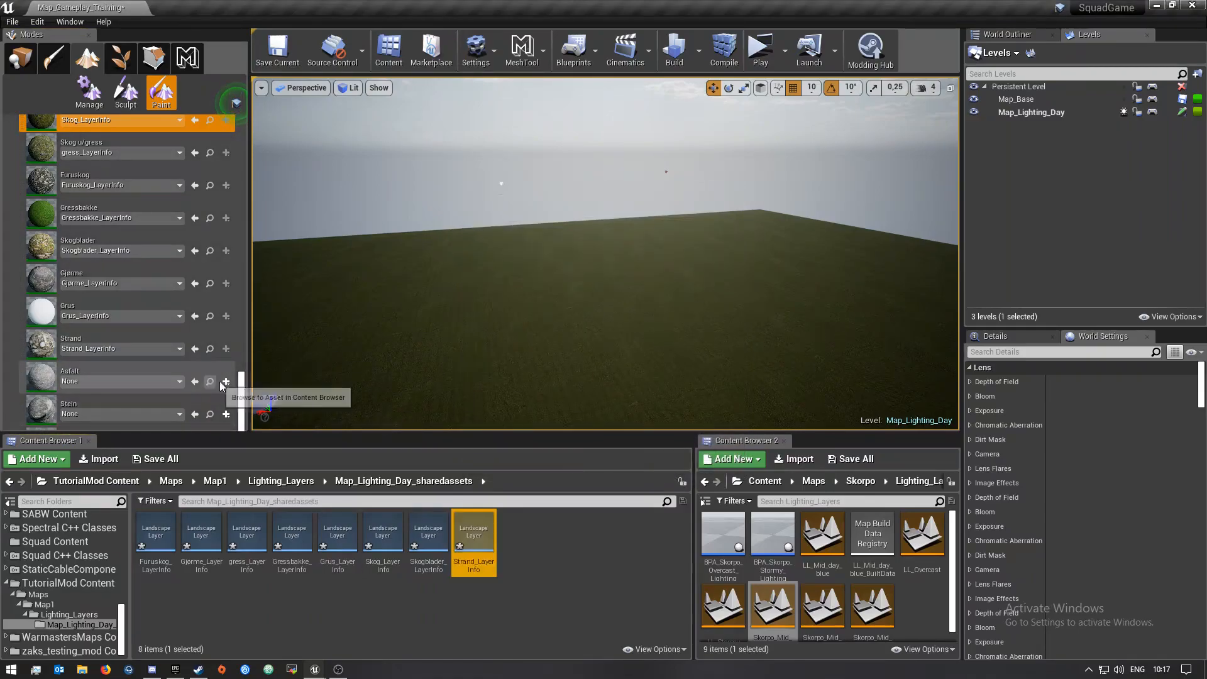
# Create weight-blended layer infos for the Asfalt and Stein layers, named Asfalt_LayerInfo and Stein_LayerInfo
pyautogui.click(290, 396)
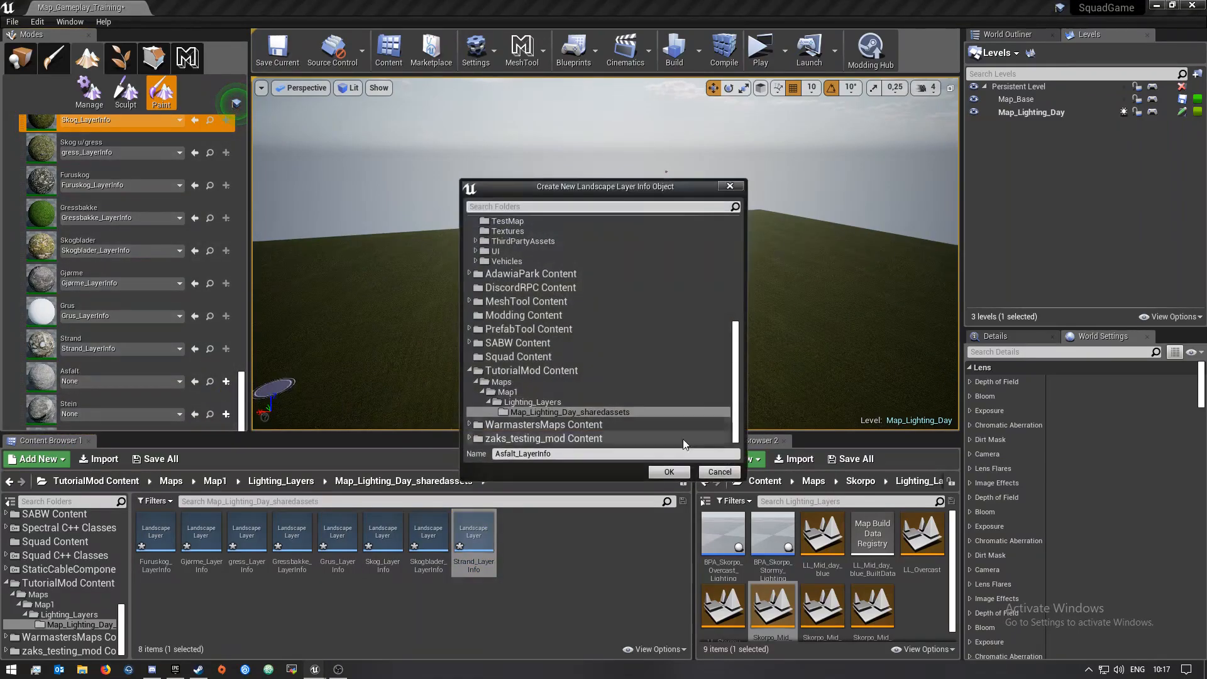
pyautogui.click(676, 472)
pyautogui.click(226, 413)
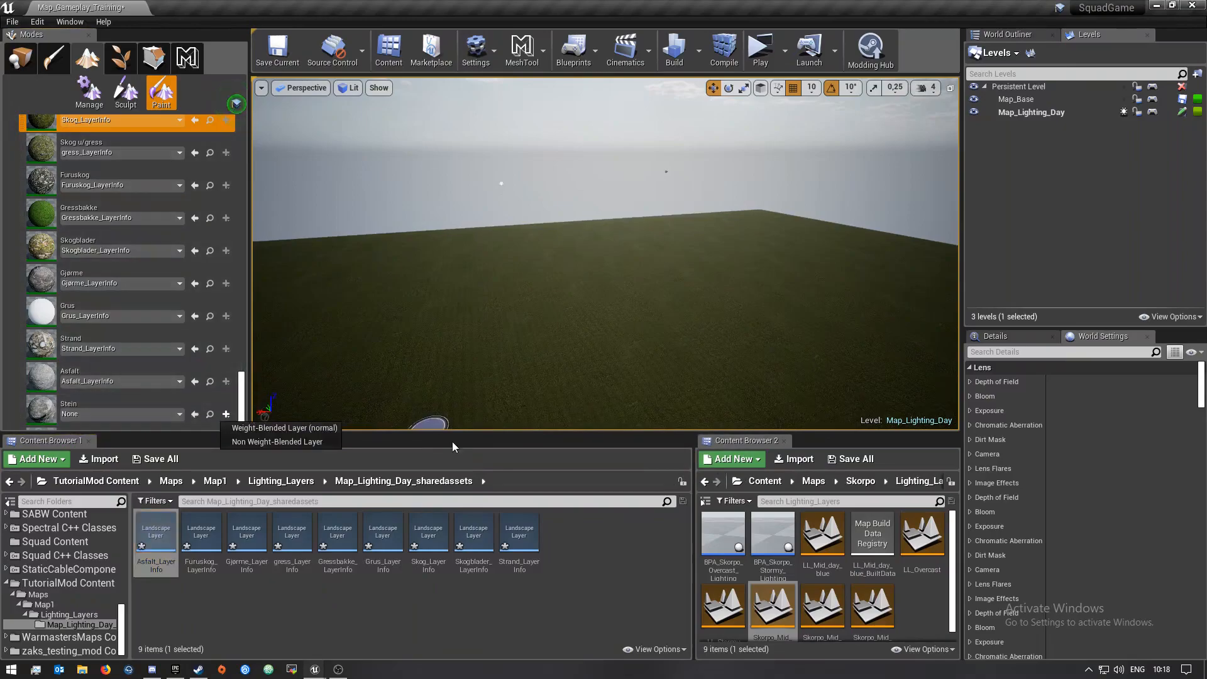
pyautogui.click(326, 425)
pyautogui.click(668, 472)
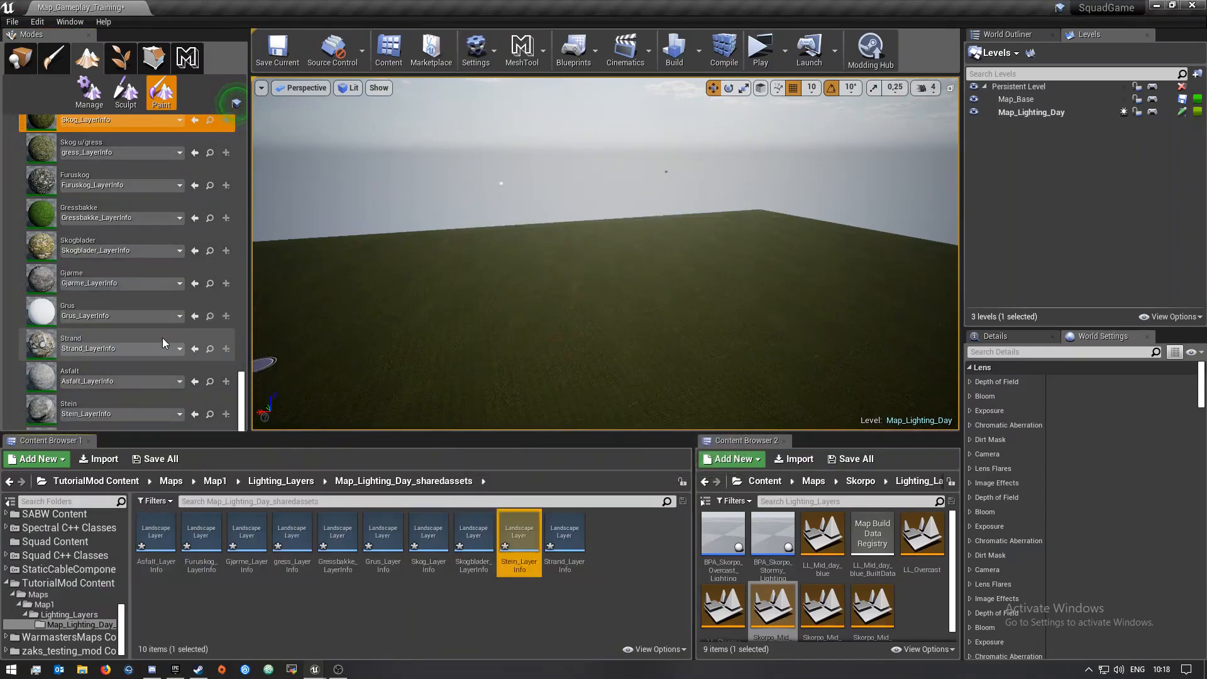
# Save all the new layer info assets and the Map_Lighting_Day level
pyautogui.click(155, 459)
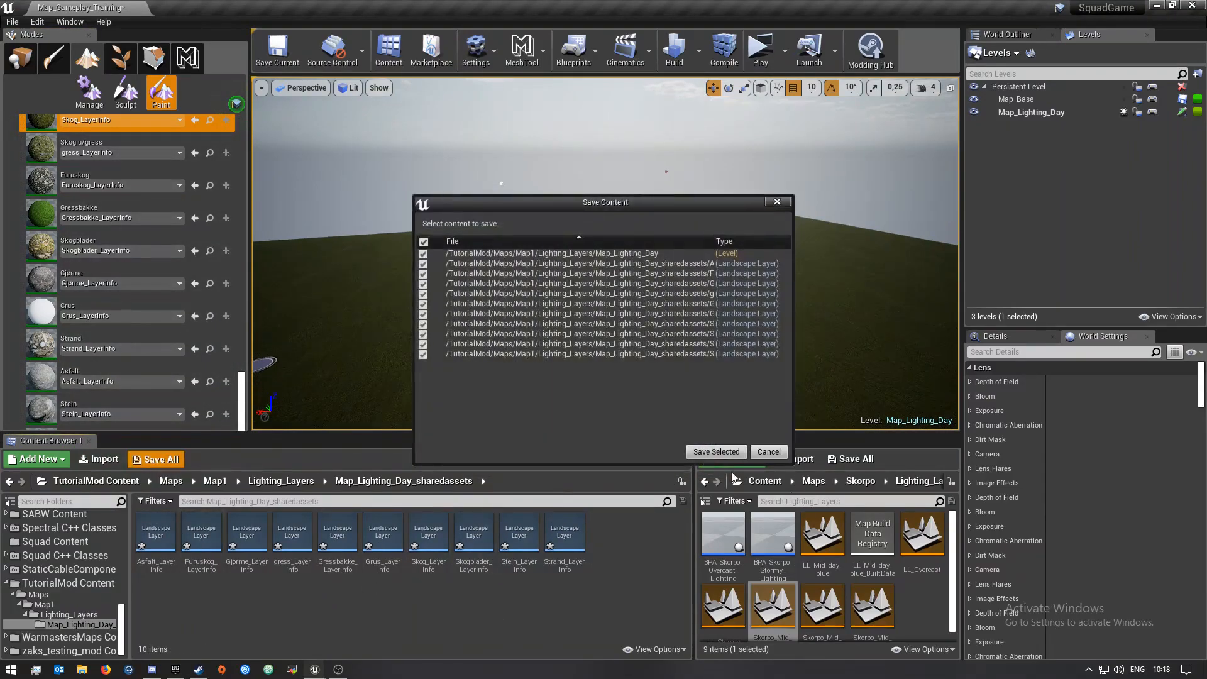
pyautogui.click(714, 450)
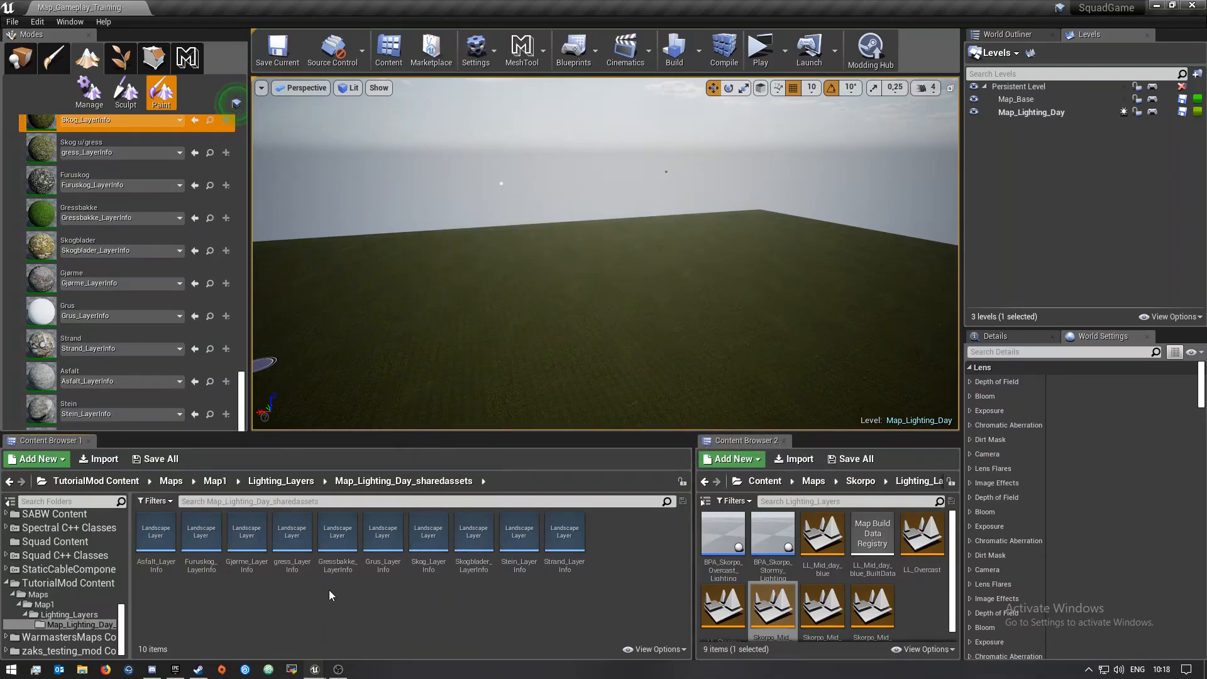
# Select the Furuskog layer and paint a test patch onto the landscape
pyautogui.scroll(5, 82, 264)
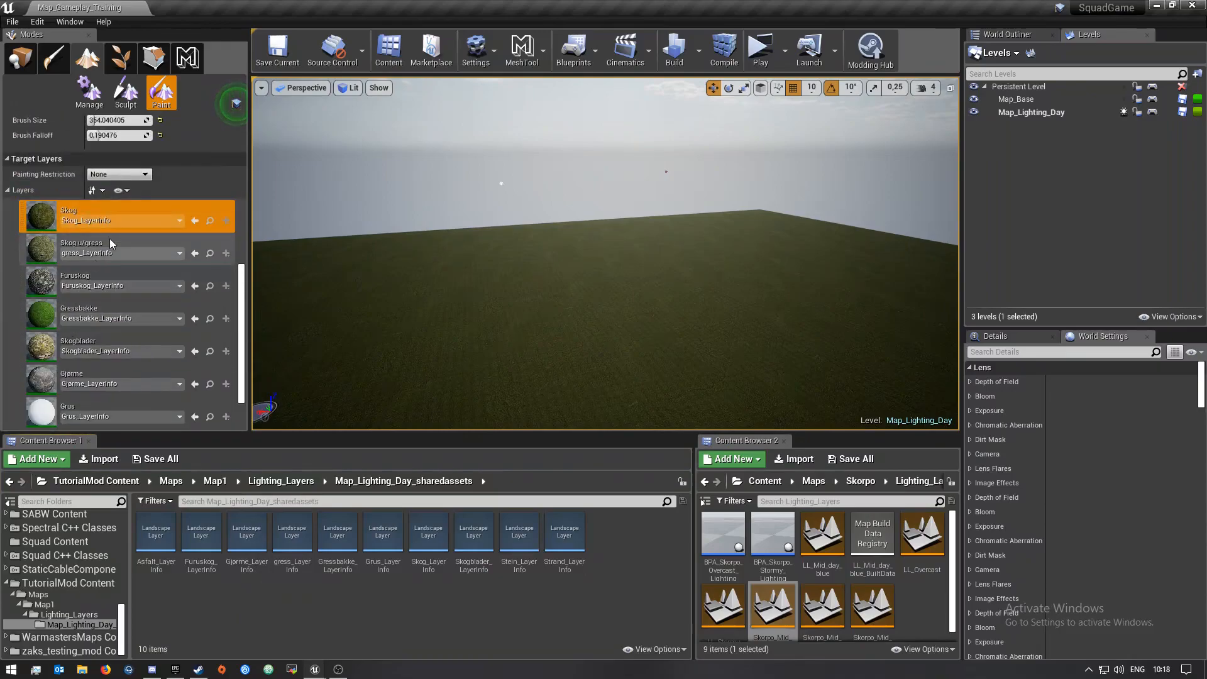
pyautogui.scroll(-4, 78, 252)
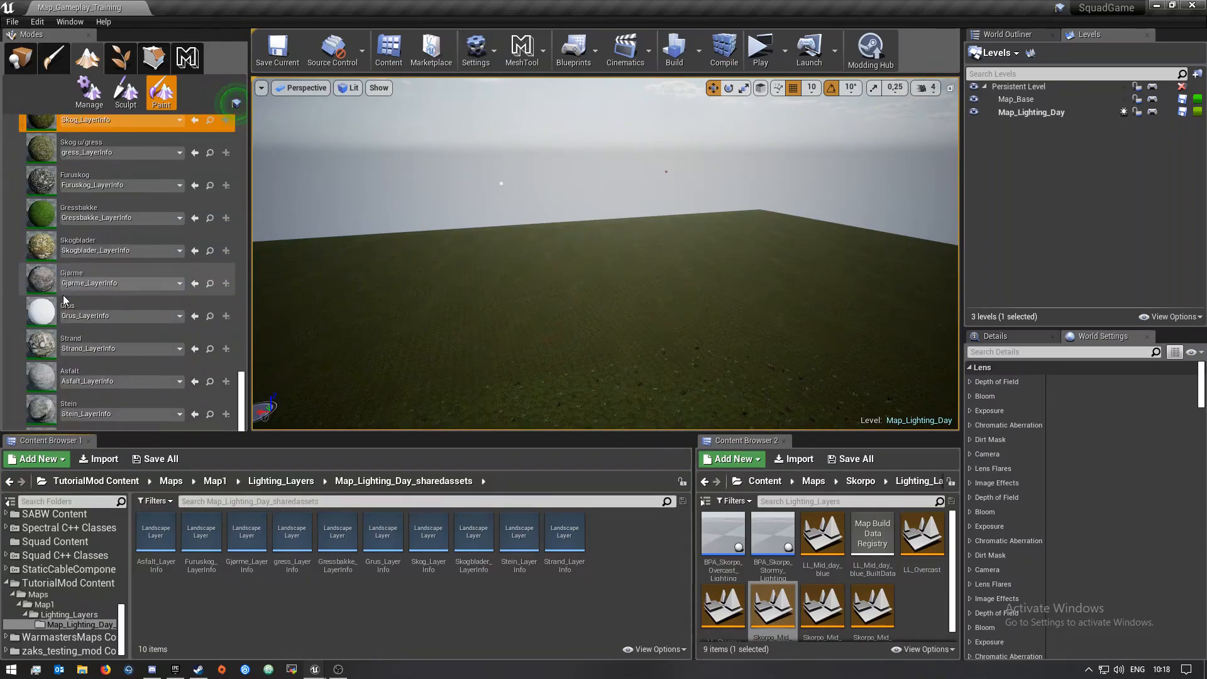
pyautogui.scroll(4, 182, 305)
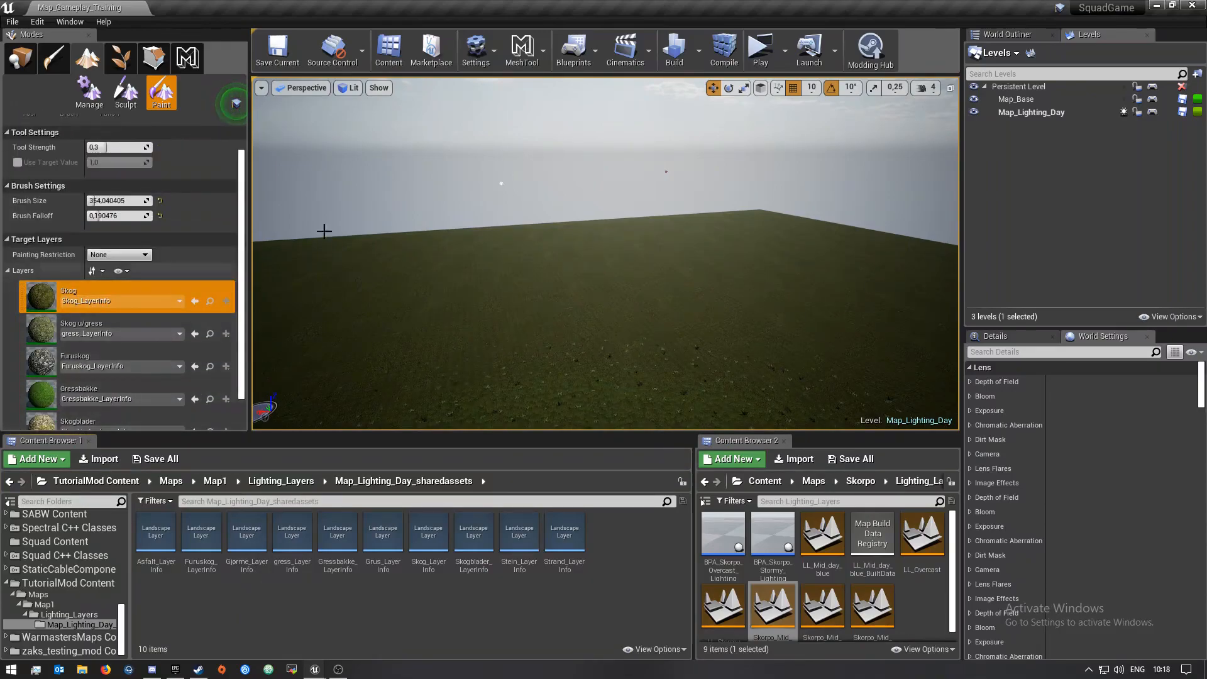
pyautogui.moveTo(521, 332)
pyautogui.mouseDown(button='right')
pyautogui.moveTo(531, 420)
pyautogui.moveTo(459, 355)
pyautogui.moveTo(560, 337)
pyautogui.mouseUp(button='right')
pyautogui.press('w')
pyautogui.scroll(-3, 65, 372)
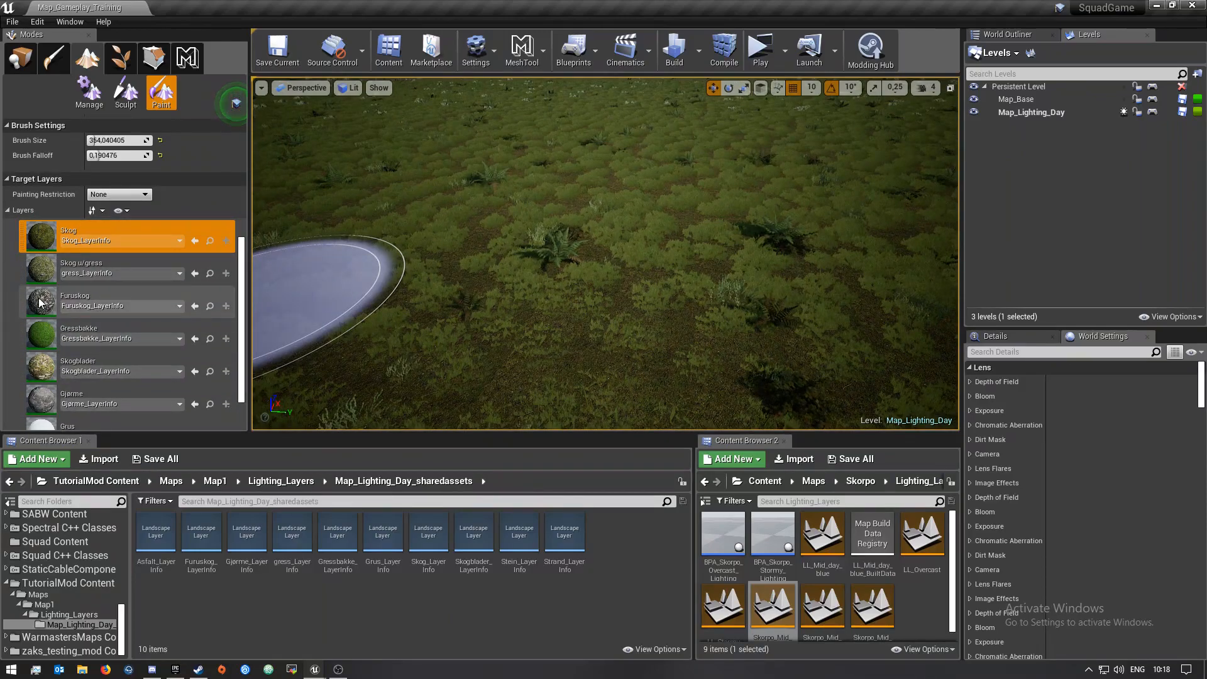
pyautogui.click(39, 304)
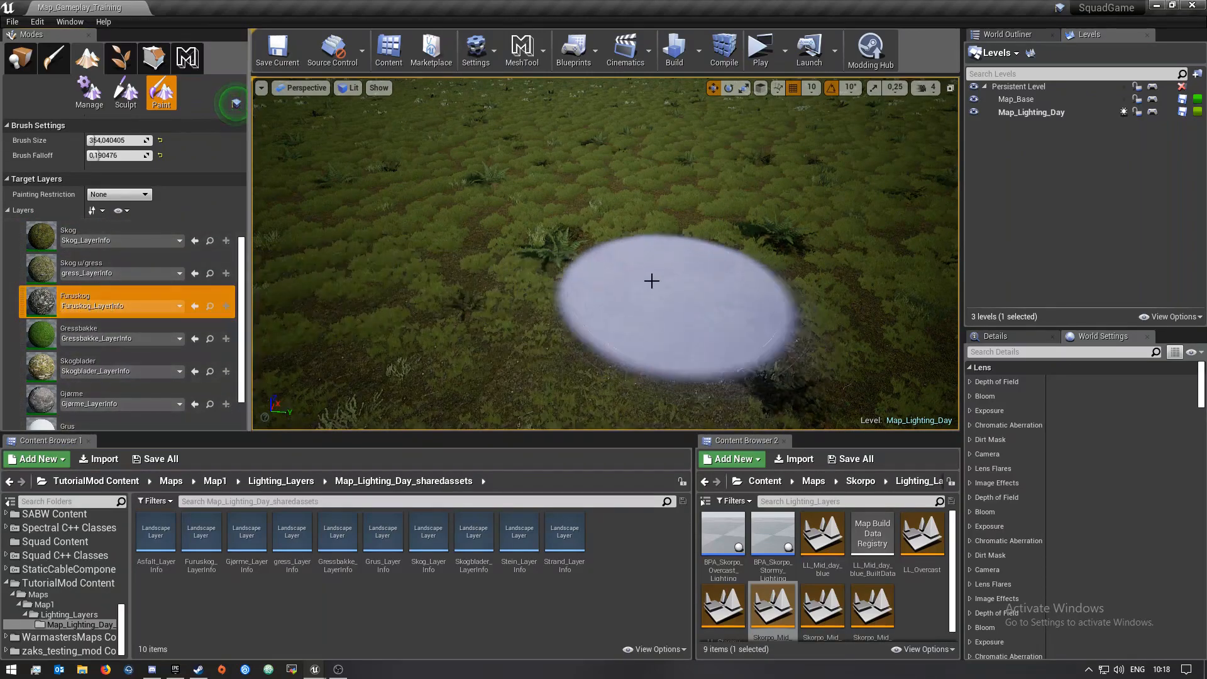
pyautogui.moveTo(673, 287); pyautogui.dragTo(661, 291)
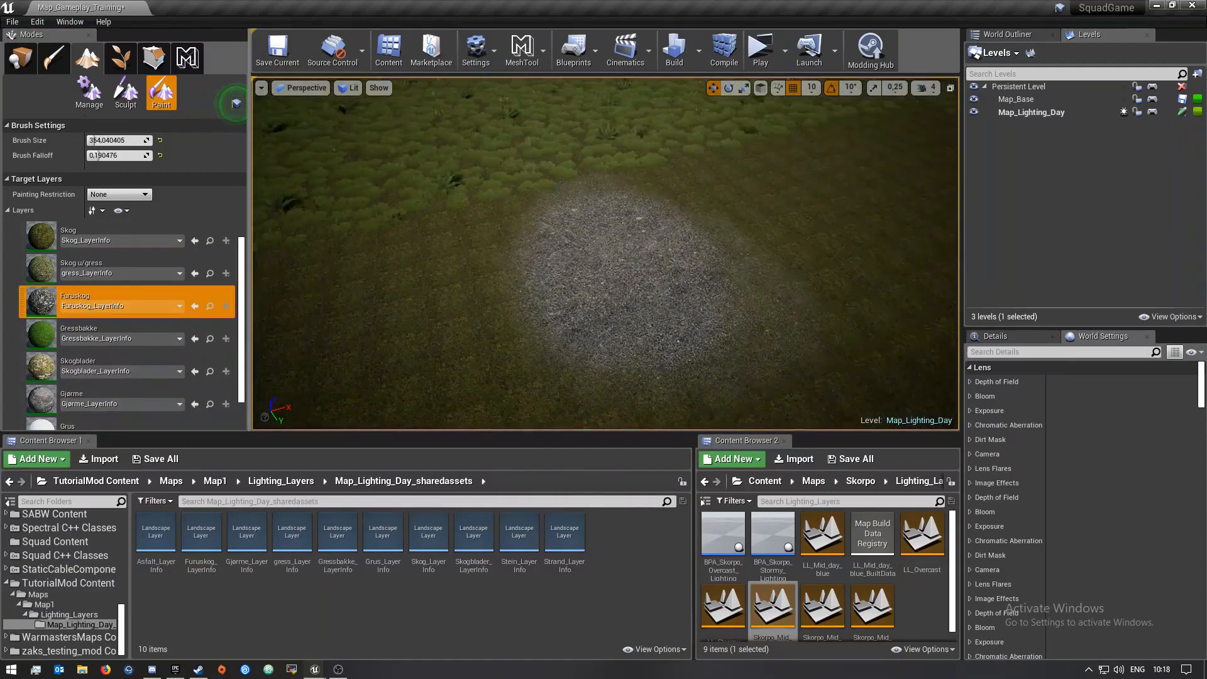
pyautogui.moveTo(660, 289)
pyautogui.mouseDown(button='right')
pyautogui.moveTo(590, 255)
pyautogui.moveTo(534, 283)
pyautogui.moveTo(484, 273)
pyautogui.moveTo(480, 211)
pyautogui.moveTo(430, 211)
pyautogui.moveTo(453, 314)
pyautogui.moveTo(503, 302)
pyautogui.moveTo(496, 292)
pyautogui.mouseUp(button='right')
pyautogui.moveTo(701, 310); pyautogui.dragTo(738, 251, button='right')
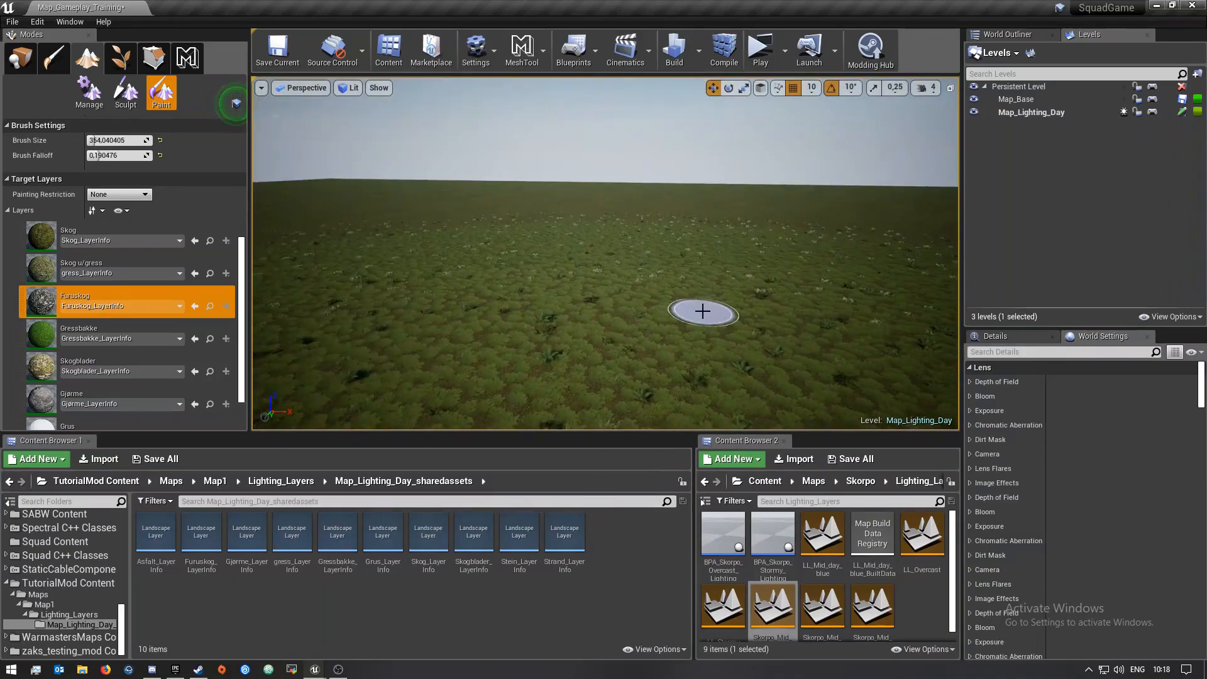
pyautogui.moveTo(702, 311); pyautogui.dragTo(698, 402, button='right')
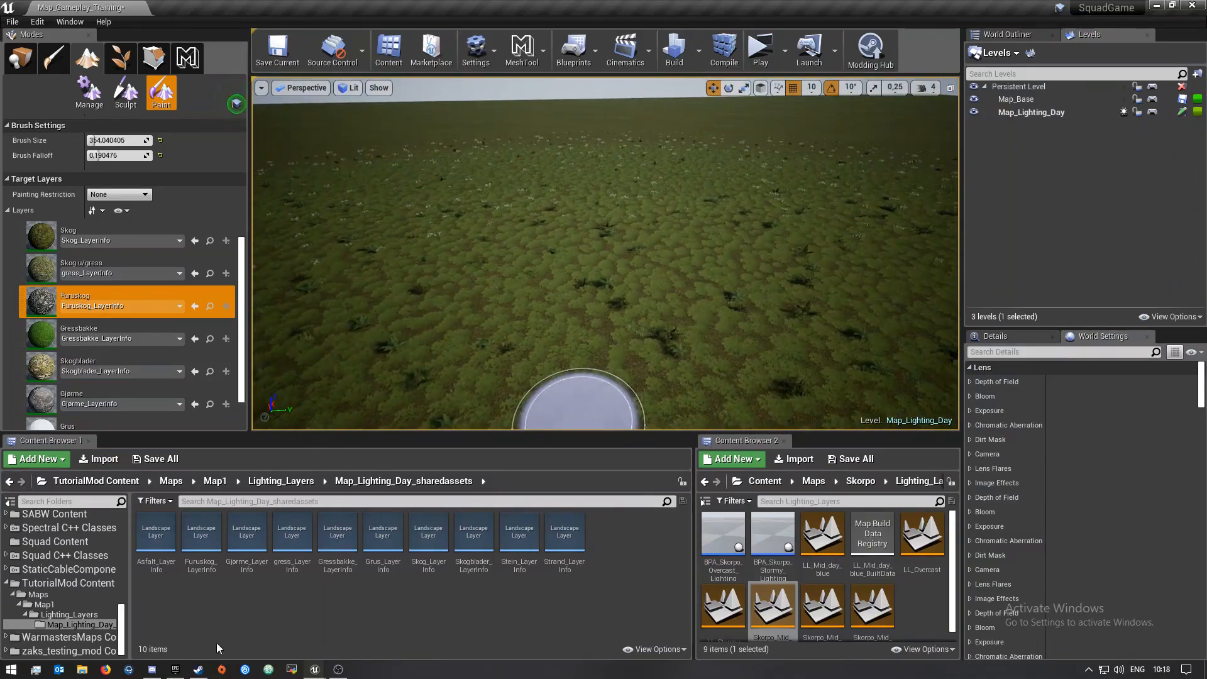
# Save the Map_Lighting_Day level from the Lighting_Layers folder
pyautogui.click(284, 481)
pyautogui.click(153, 460)
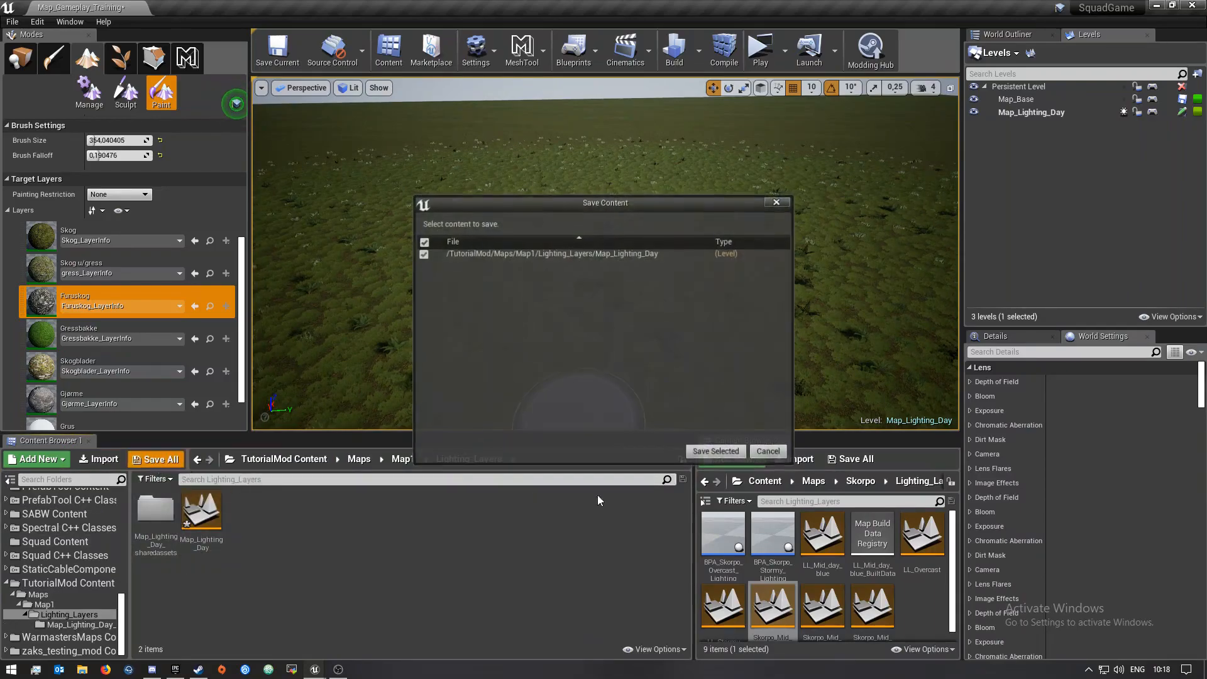
pyautogui.click(720, 450)
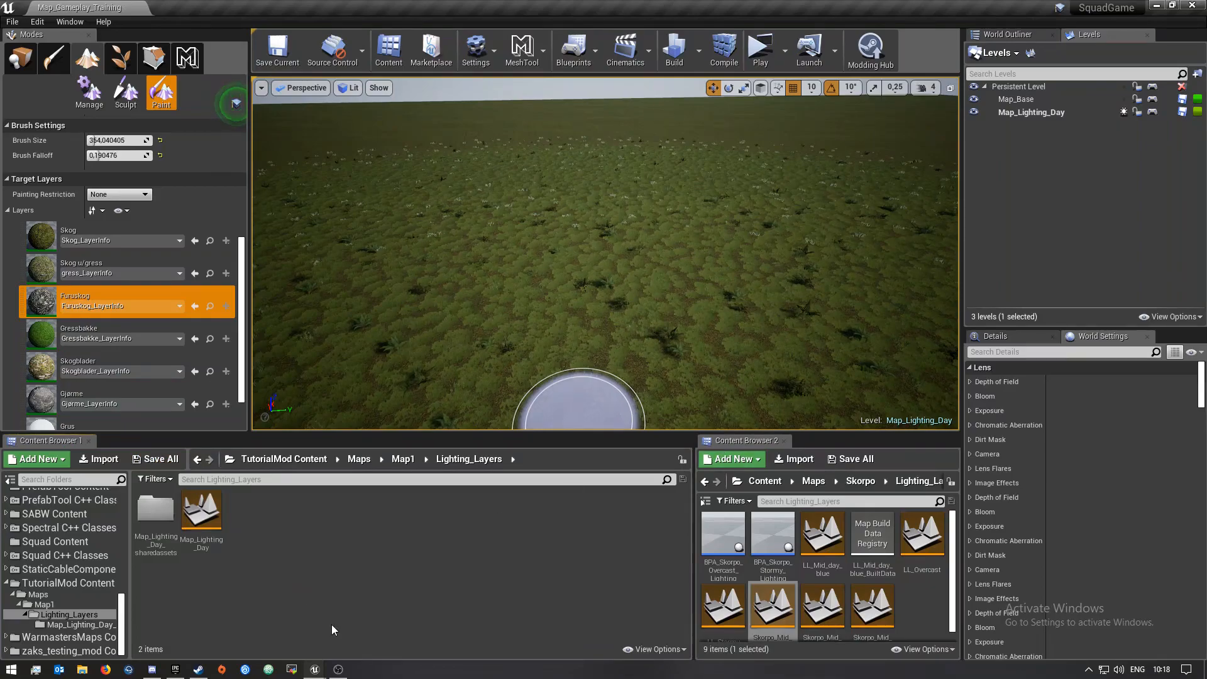
# Move the Map_Lighting_Day_sharedassets folder from Lighting_Layers into the Map1 folder
pyautogui.click(404, 459)
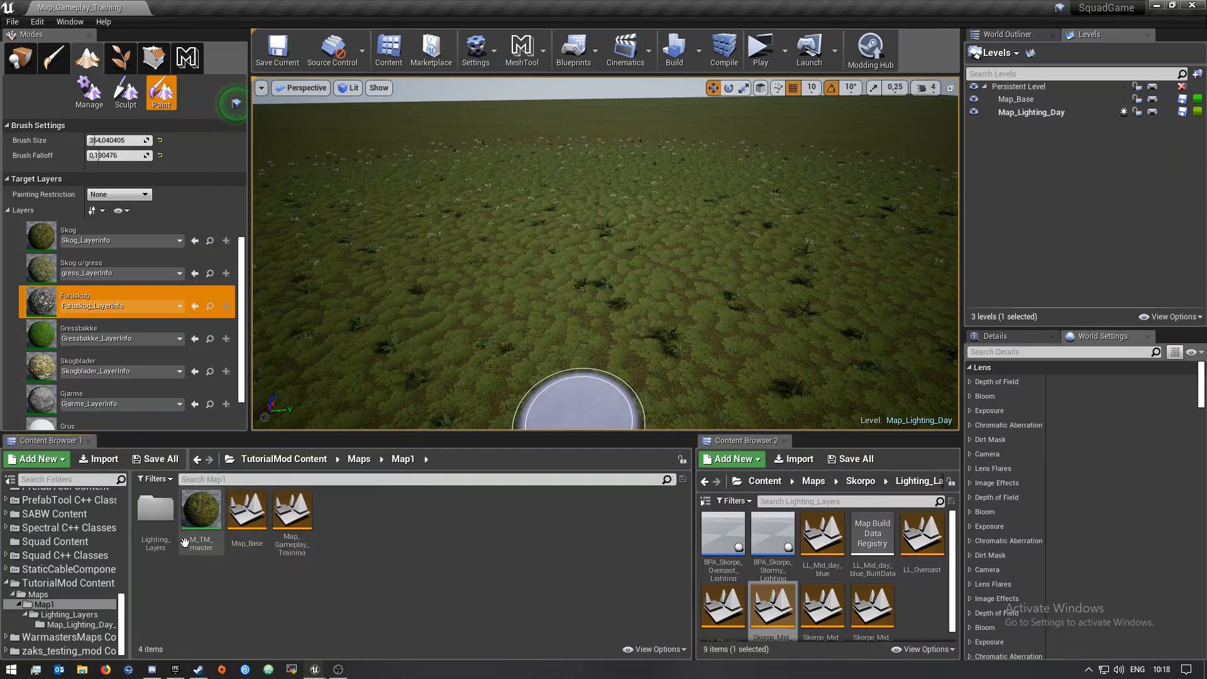
pyautogui.doubleClick(155, 511)
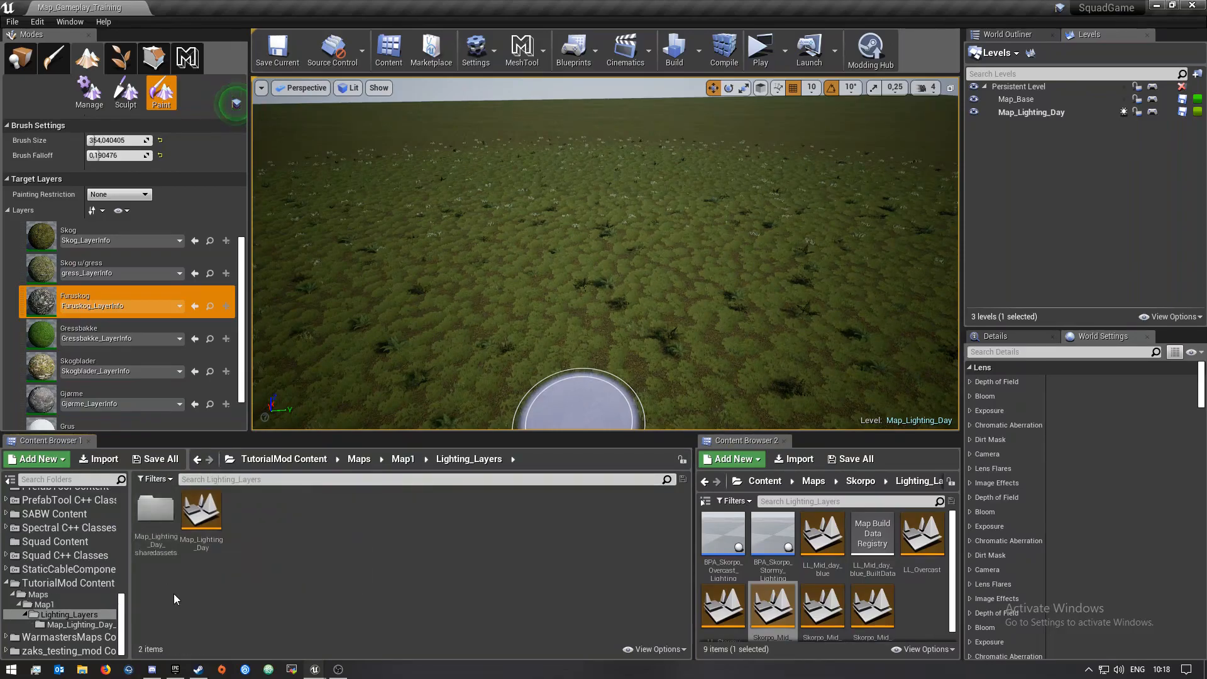
pyautogui.click(156, 512)
pyautogui.moveTo(155, 512); pyautogui.dragTo(56, 606)
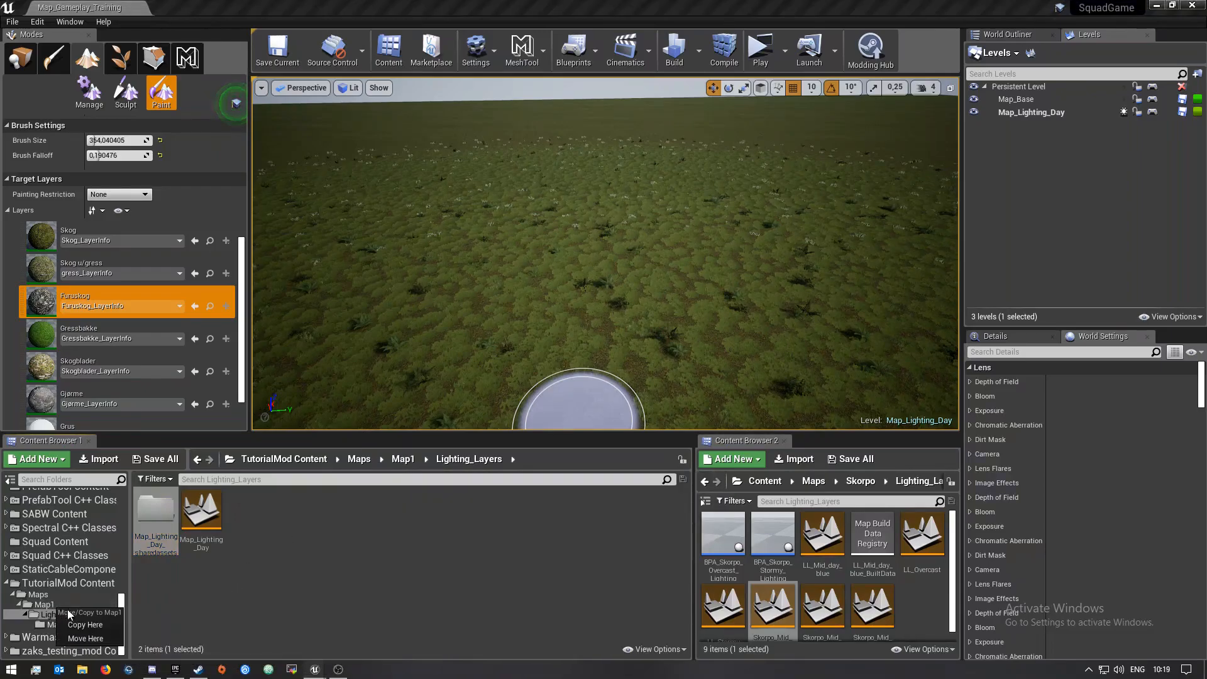
pyautogui.click(93, 637)
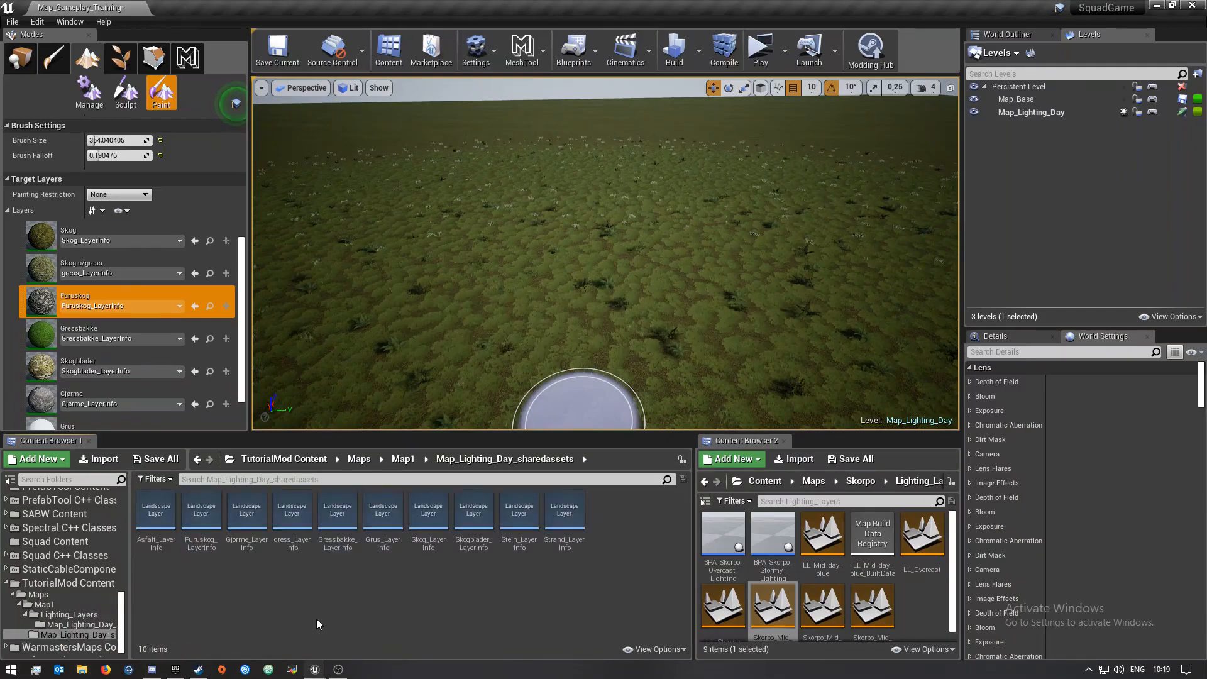
# Make Map_Base the current level
pyautogui.click(402, 459)
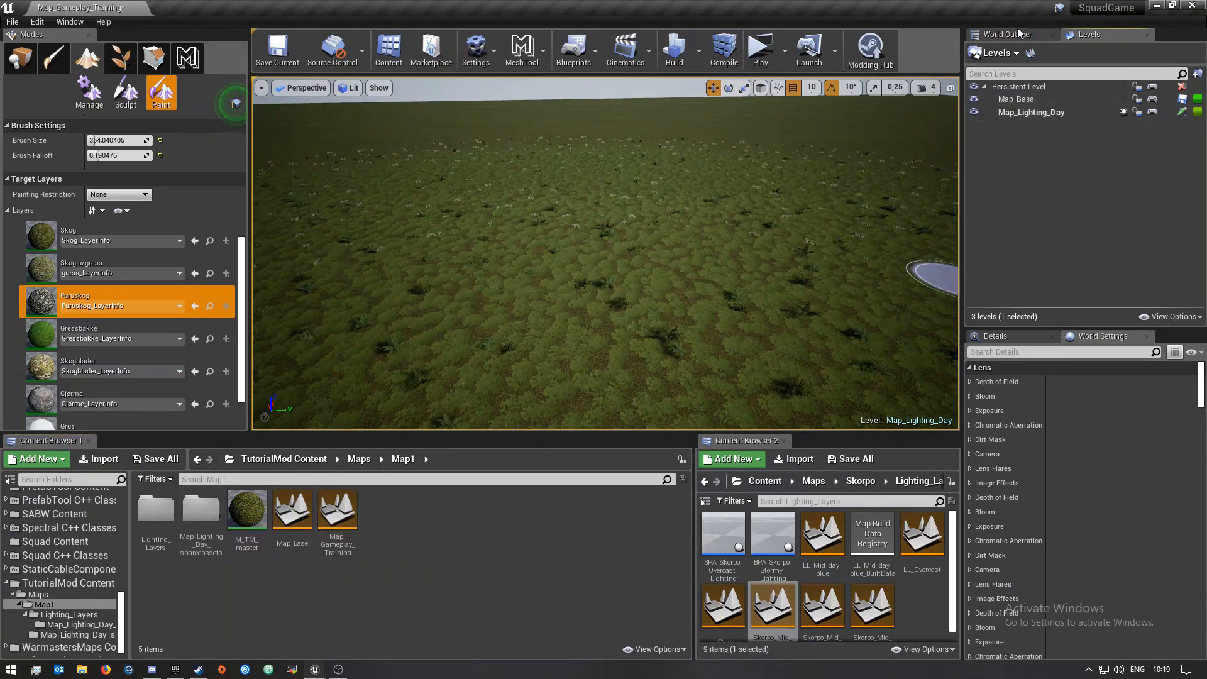
pyautogui.click(1055, 35)
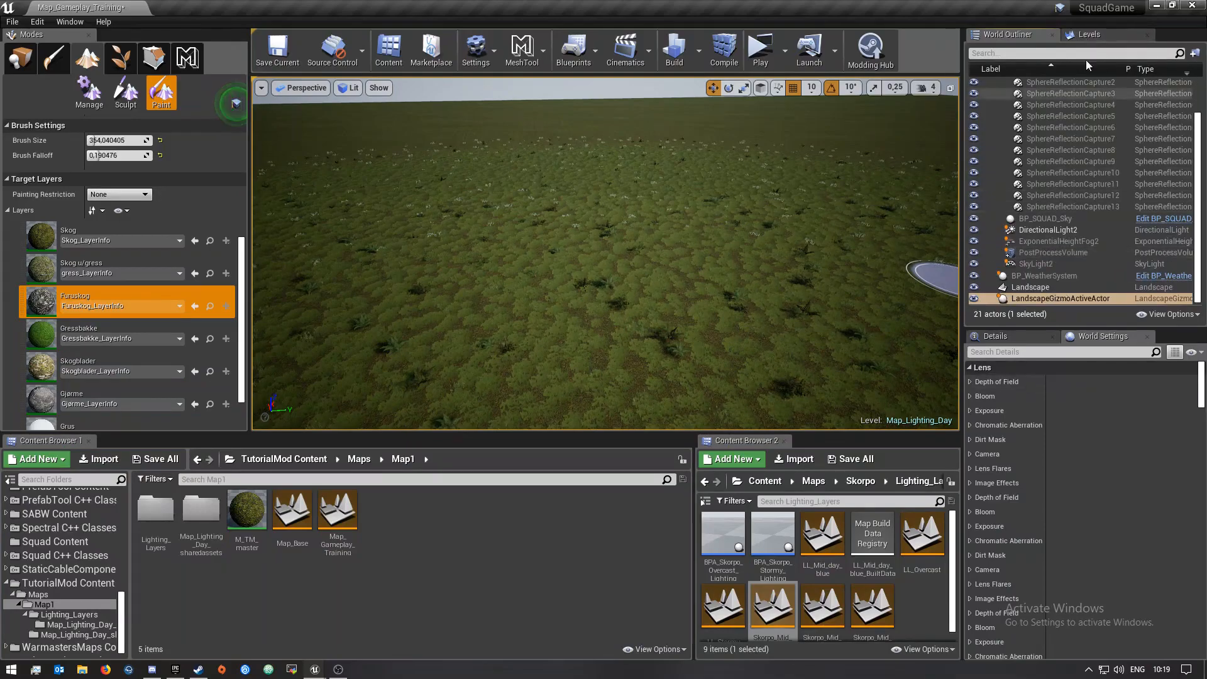
pyautogui.scroll(2, 1048, 213)
pyautogui.scroll(-3, 1062, 210)
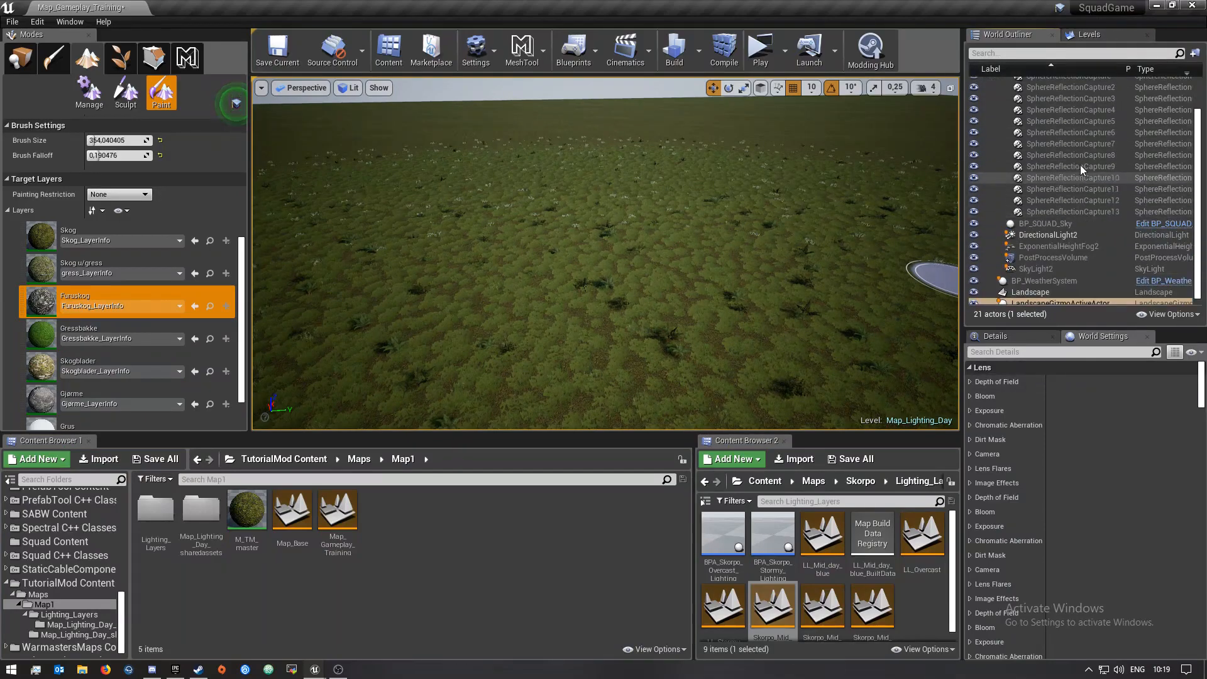
pyautogui.click(1087, 35)
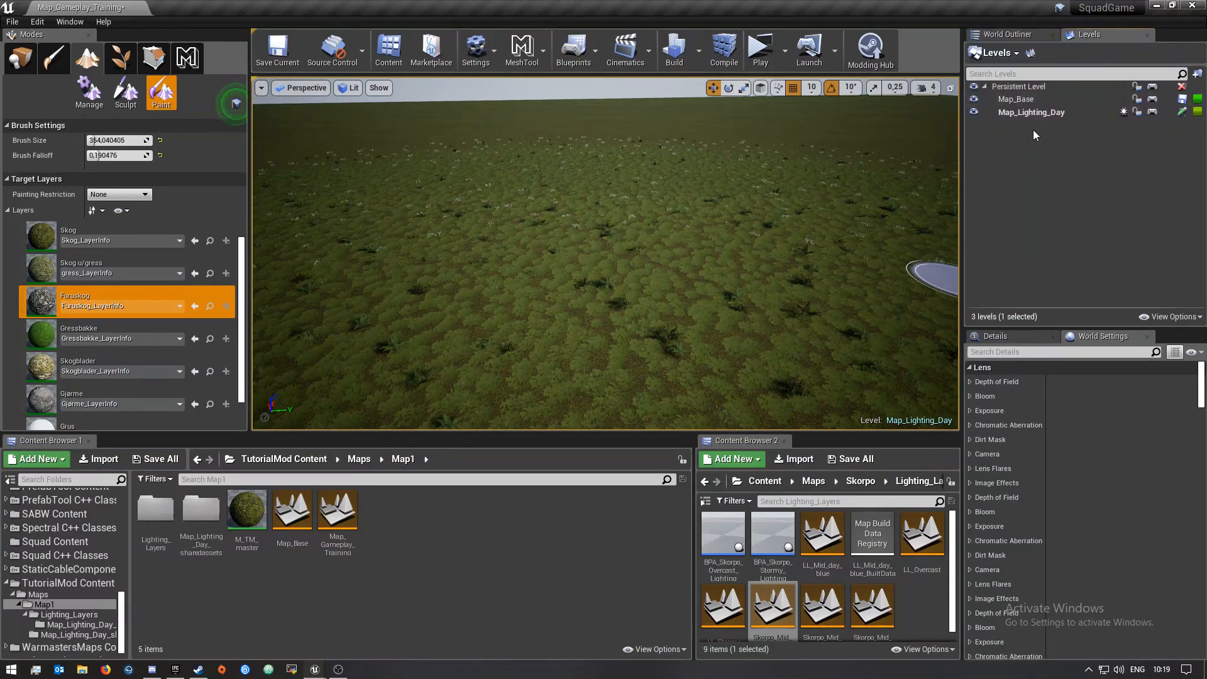
pyautogui.click(1020, 89)
pyautogui.rightClick(1020, 89)
pyautogui.click(988, 123)
pyautogui.click(1009, 102)
pyautogui.rightClick(1008, 101)
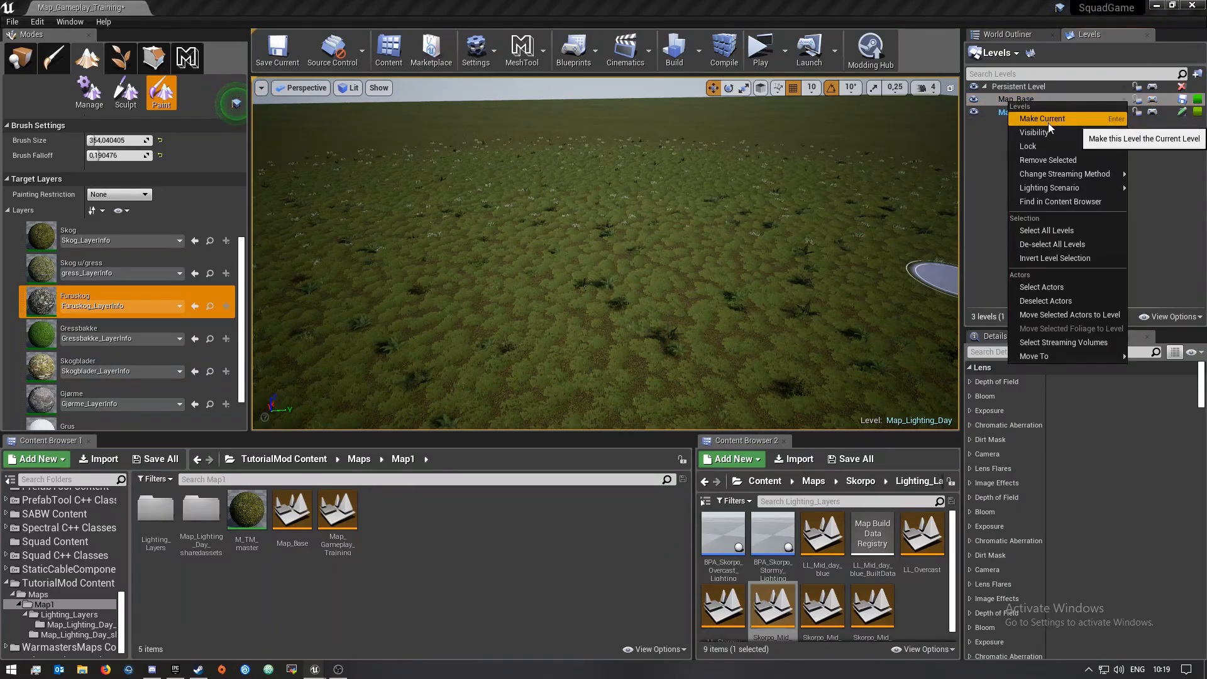
pyautogui.click(1047, 122)
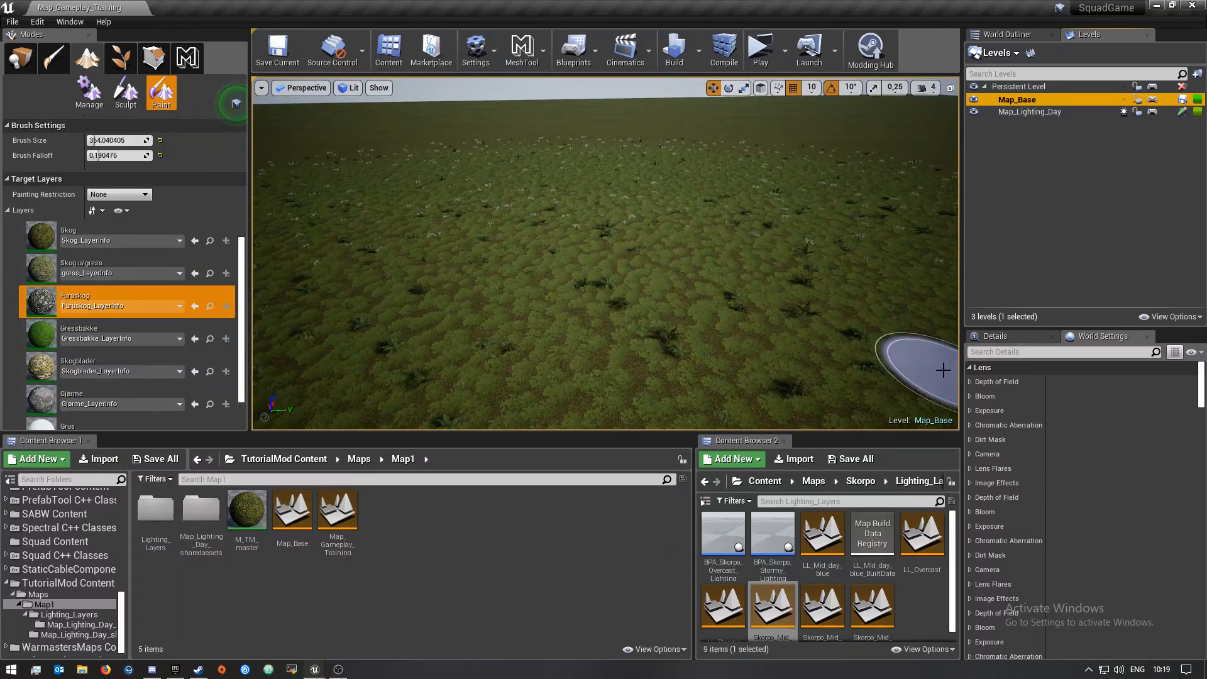
# Rename the Map_Lighting_Day_sharedassets folder in Map1 to Map_sharedassets
pyautogui.click(1077, 176)
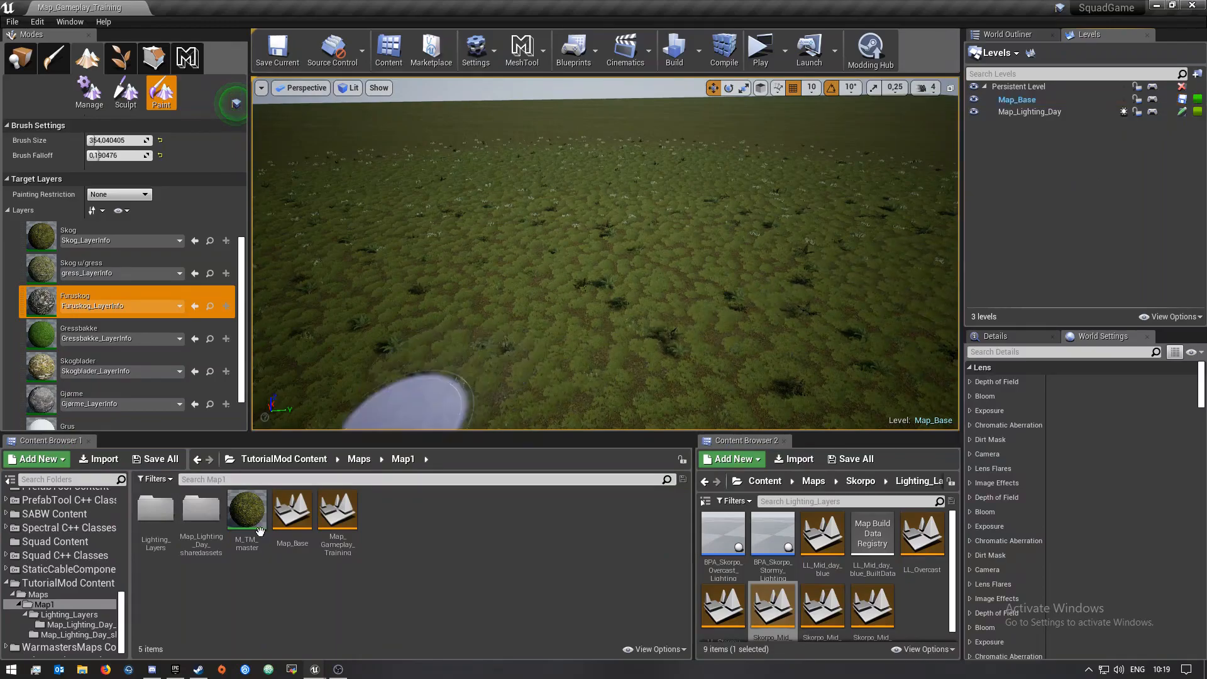
pyautogui.click(198, 530)
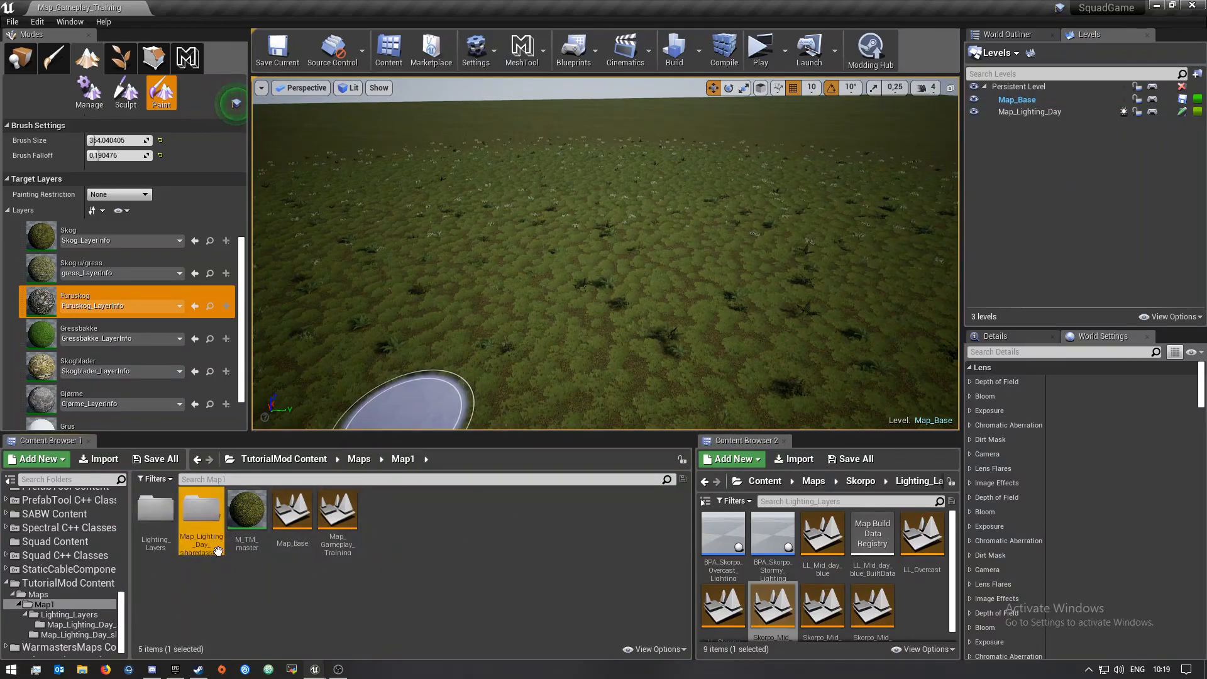
pyautogui.rightClick(211, 522)
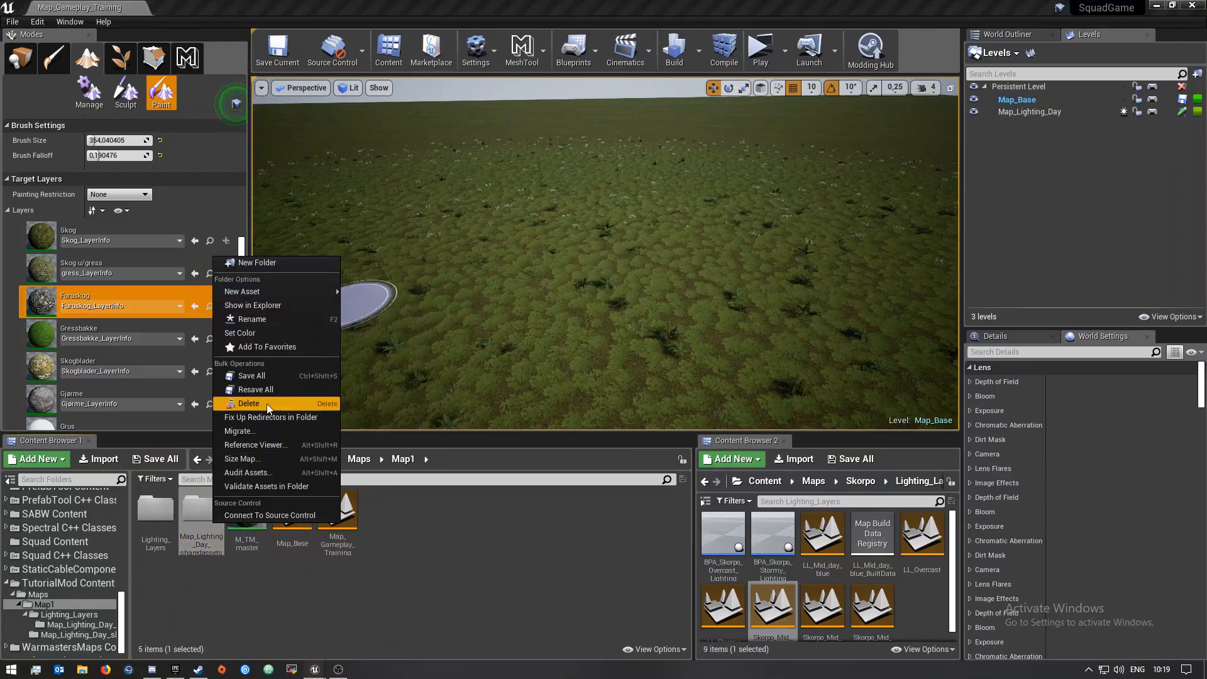
pyautogui.click(250, 318)
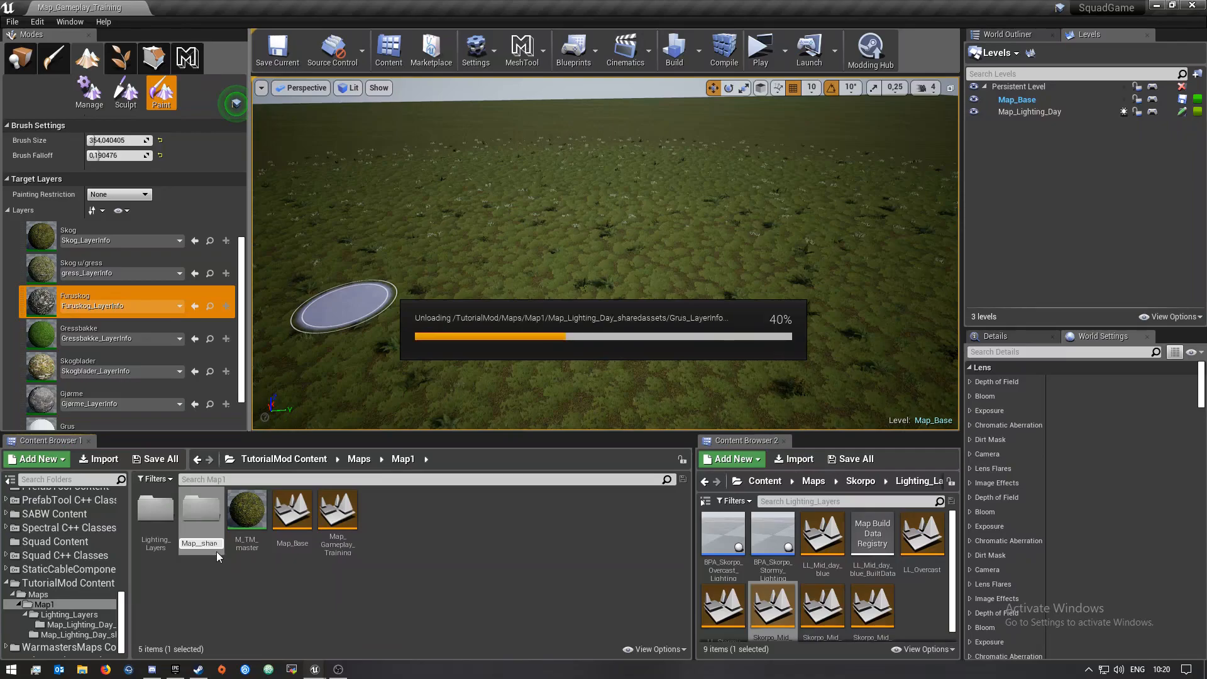
pyautogui.press('Return')
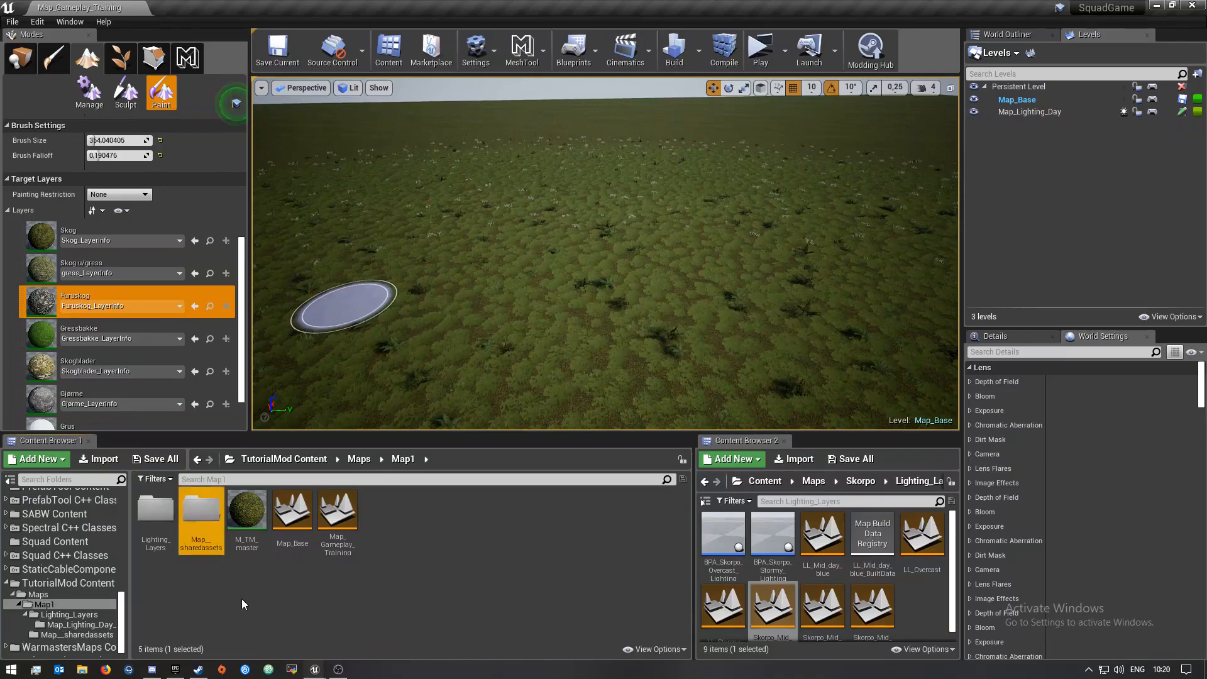
pyautogui.rightClick(204, 519)
pyautogui.click(278, 311)
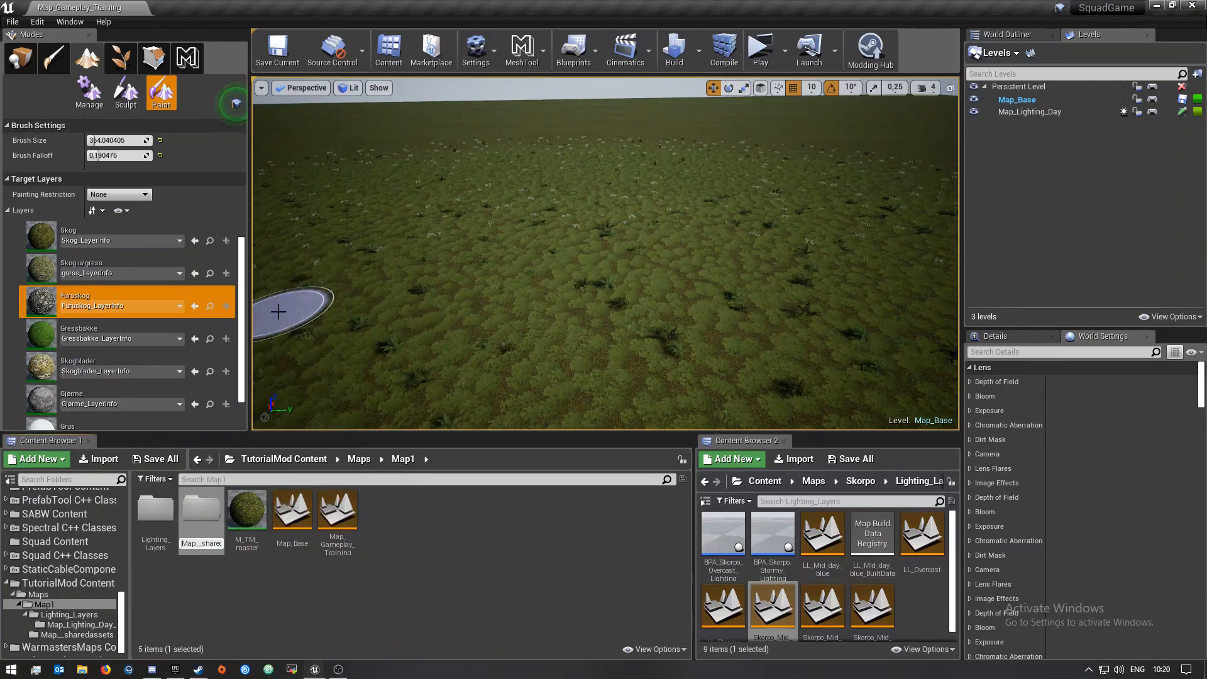
pyautogui.press('Return')
pyautogui.click(215, 584)
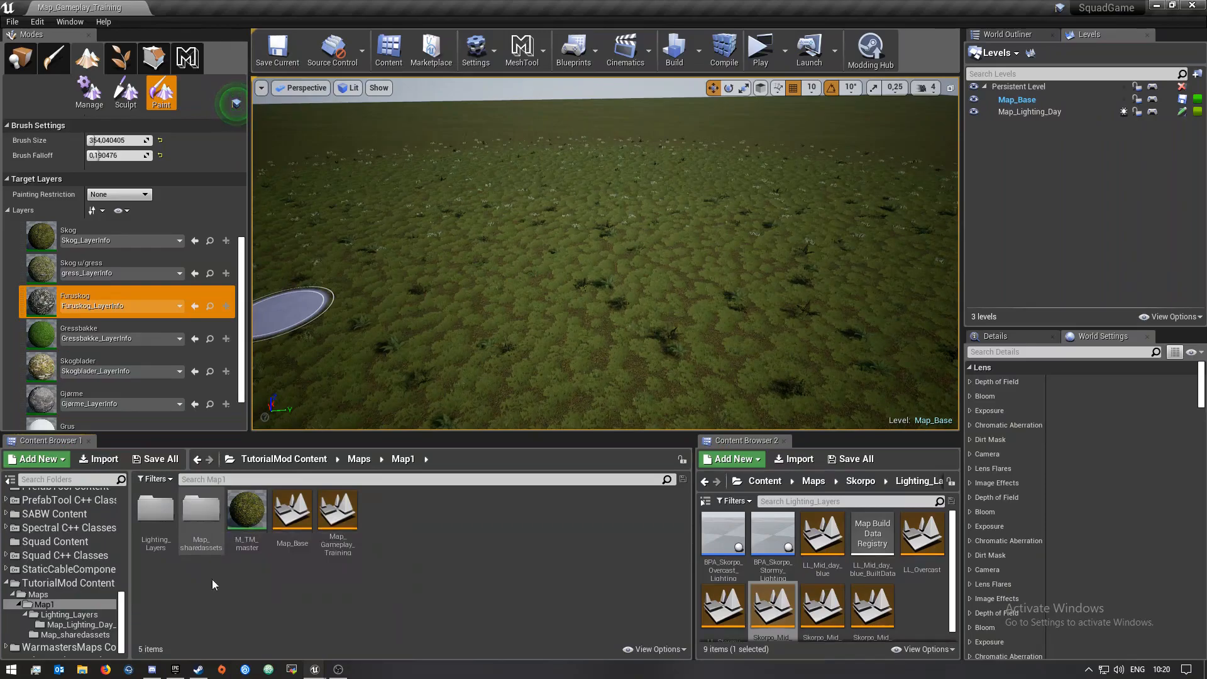
# Fix up redirectors in the TutorialMod Content folder and return to the Map1 folder
pyautogui.click(44, 586)
pyautogui.rightClick(44, 585)
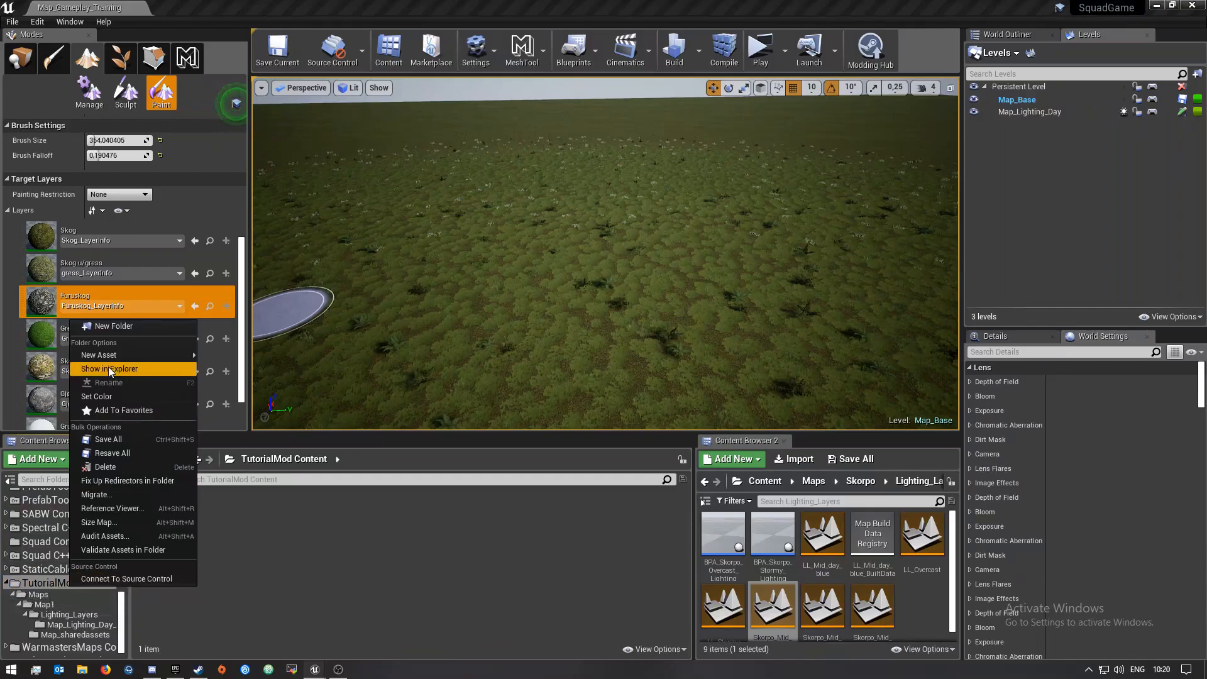
pyautogui.click(100, 481)
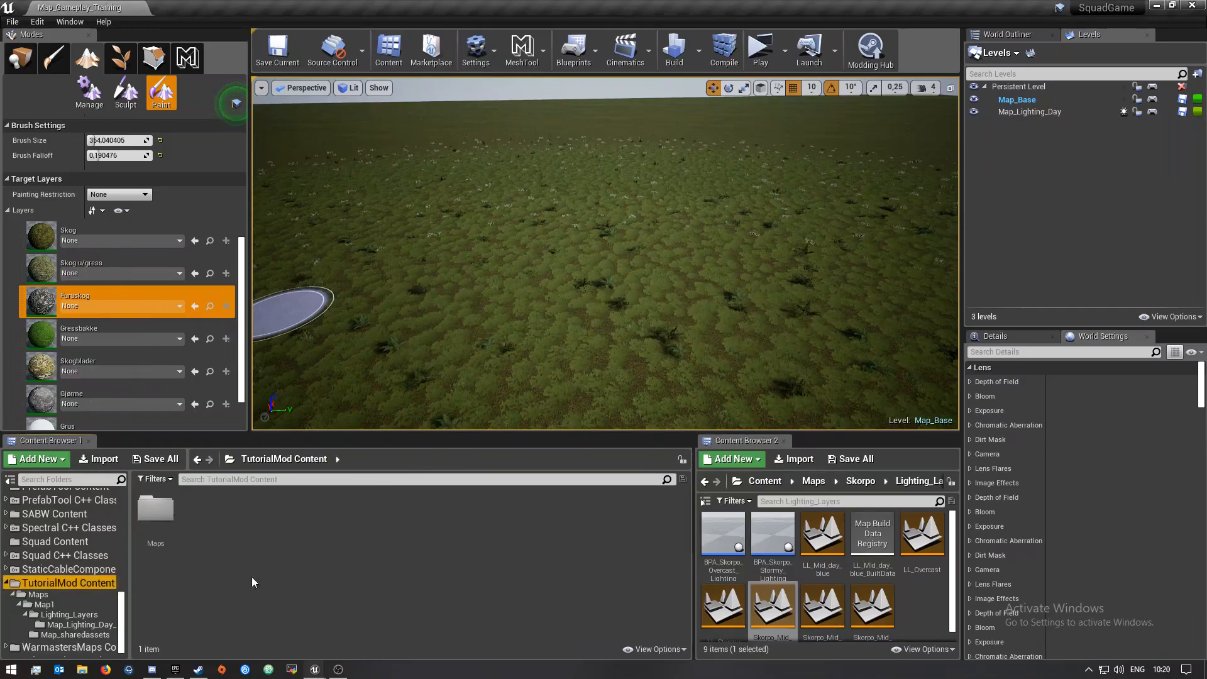
pyautogui.doubleClick(156, 510)
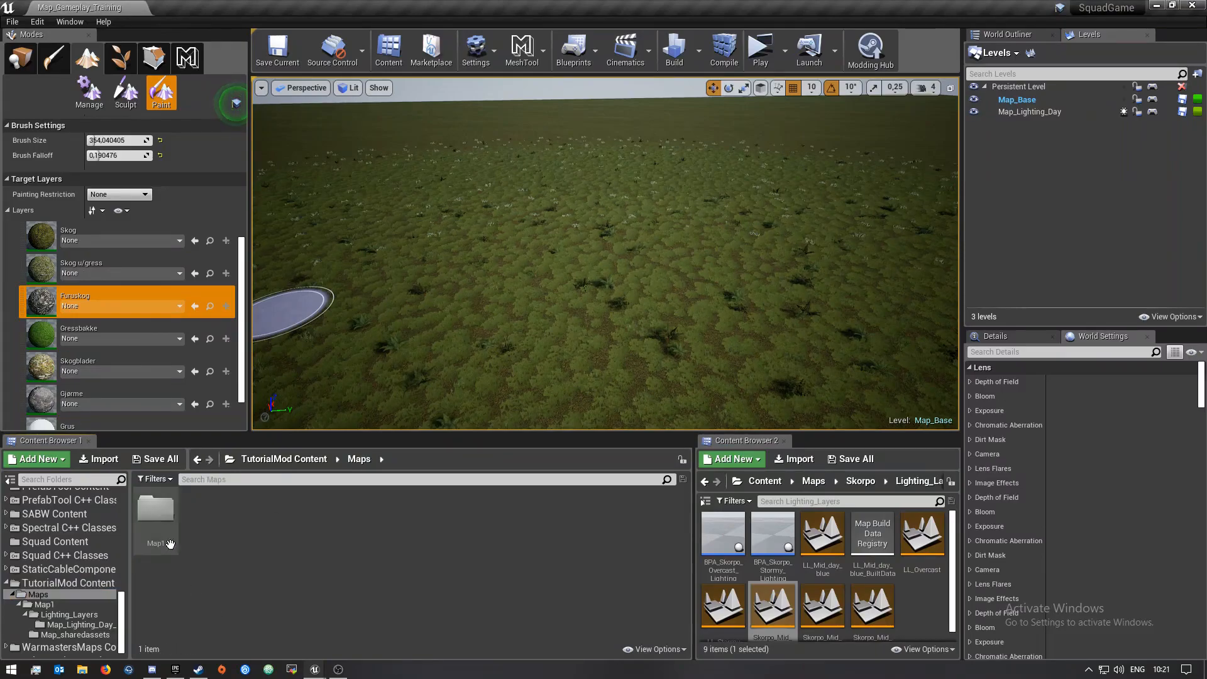
pyautogui.doubleClick(162, 514)
# Inspect the painted landscape in the viewport
pyautogui.moveTo(527, 328)
pyautogui.mouseDown(button='right')
pyautogui.moveTo(597, 282)
pyautogui.moveTo(679, 327)
pyautogui.moveTo(729, 298)
pyautogui.moveTo(715, 273)
pyautogui.moveTo(718, 302)
pyautogui.mouseUp(button='right')
pyautogui.press('w')
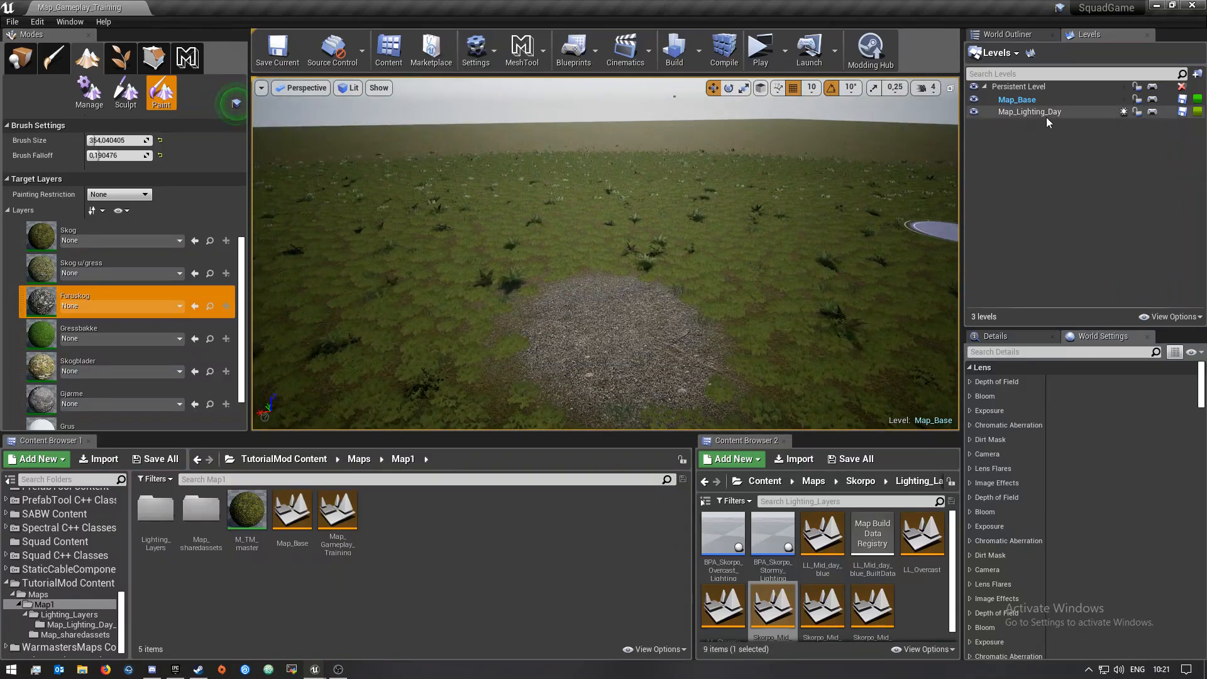
pyautogui.click(1009, 87)
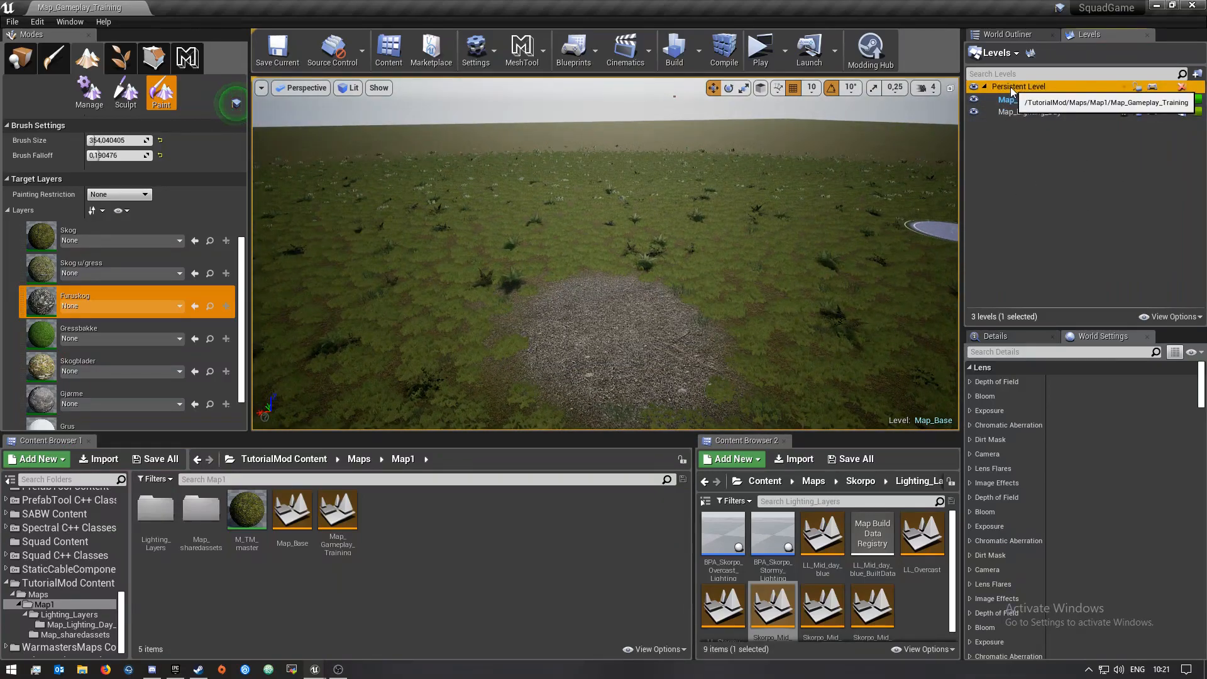
pyautogui.rightClick(1008, 89)
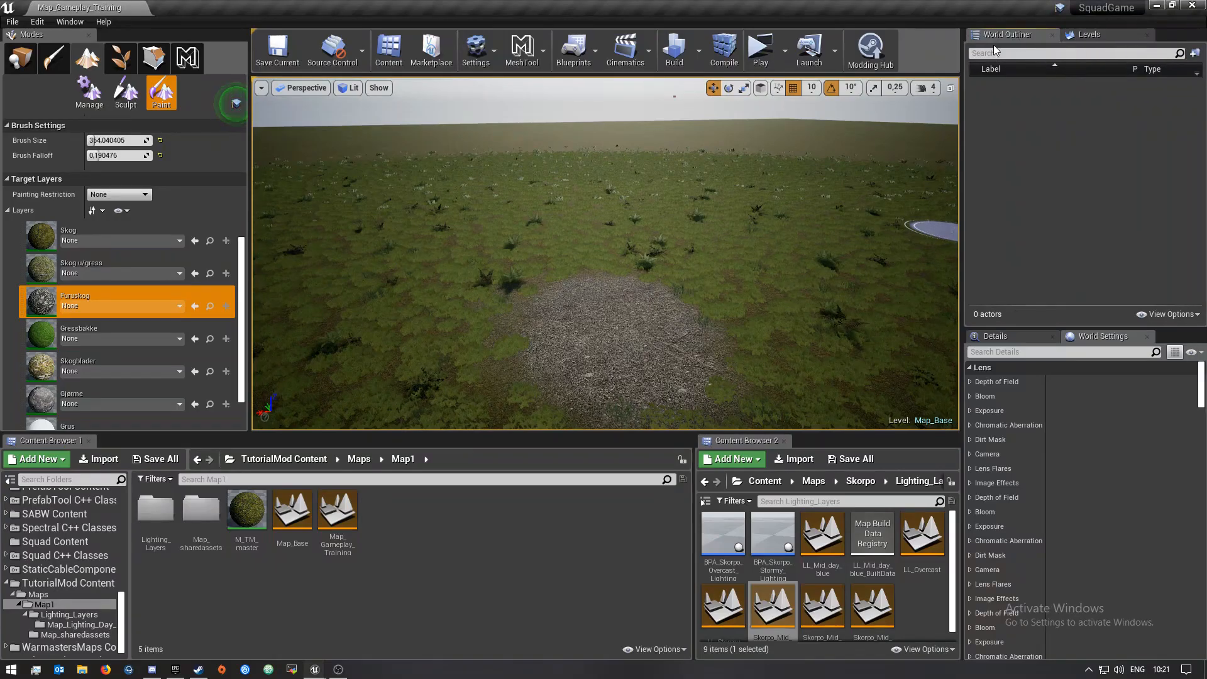
pyautogui.moveTo(786, 264)
pyautogui.mouseDown(button='right')
pyautogui.moveTo(779, 188)
pyautogui.moveTo(779, 282)
pyautogui.moveTo(779, 252)
pyautogui.moveTo(861, 194)
pyautogui.mouseUp(button='right')
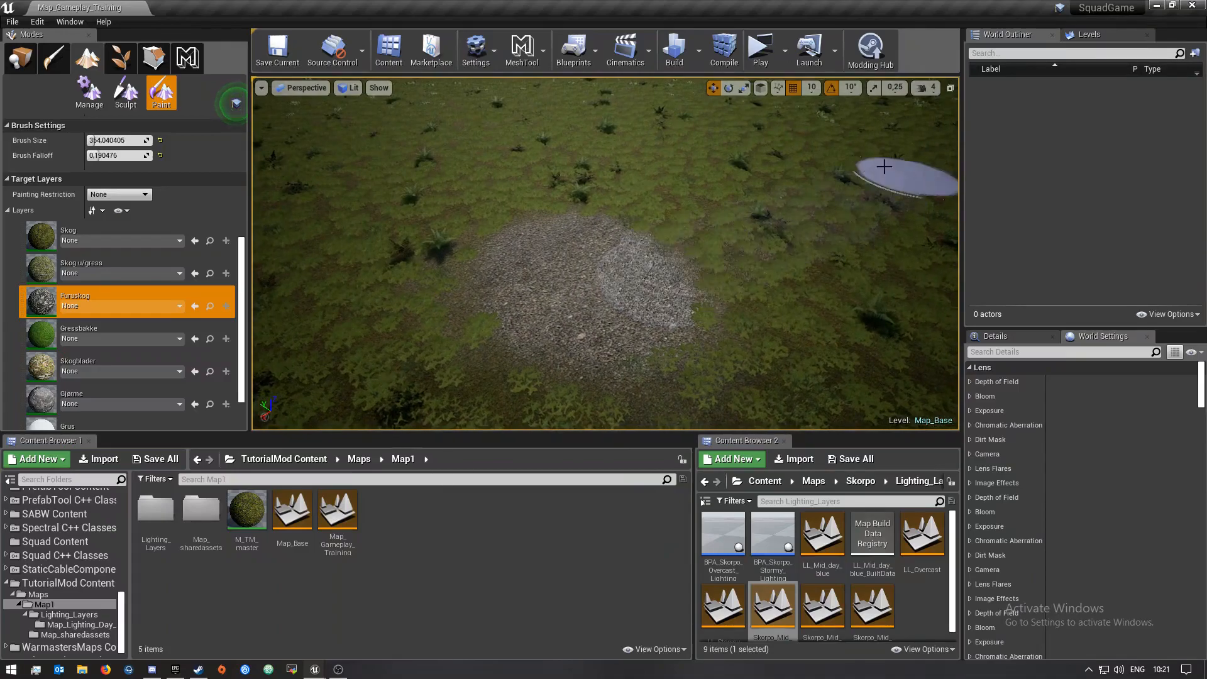
pyautogui.moveTo(652, 289); pyautogui.dragTo(622, 273, button='right')
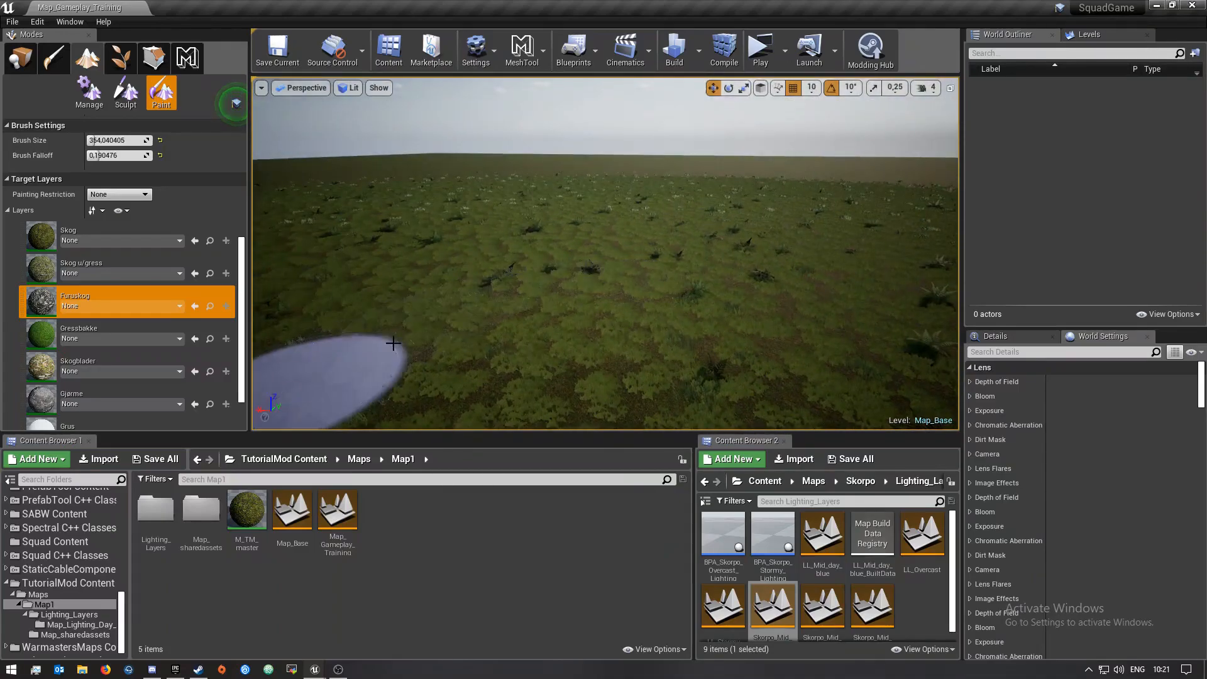
pyautogui.moveTo(289, 385); pyautogui.dragTo(288, 377, button='right')
pyautogui.moveTo(580, 283)
pyautogui.mouseDown(button='right')
pyautogui.moveTo(581, 264)
pyautogui.moveTo(580, 296)
pyautogui.moveTo(581, 283)
pyautogui.mouseUp(button='right')
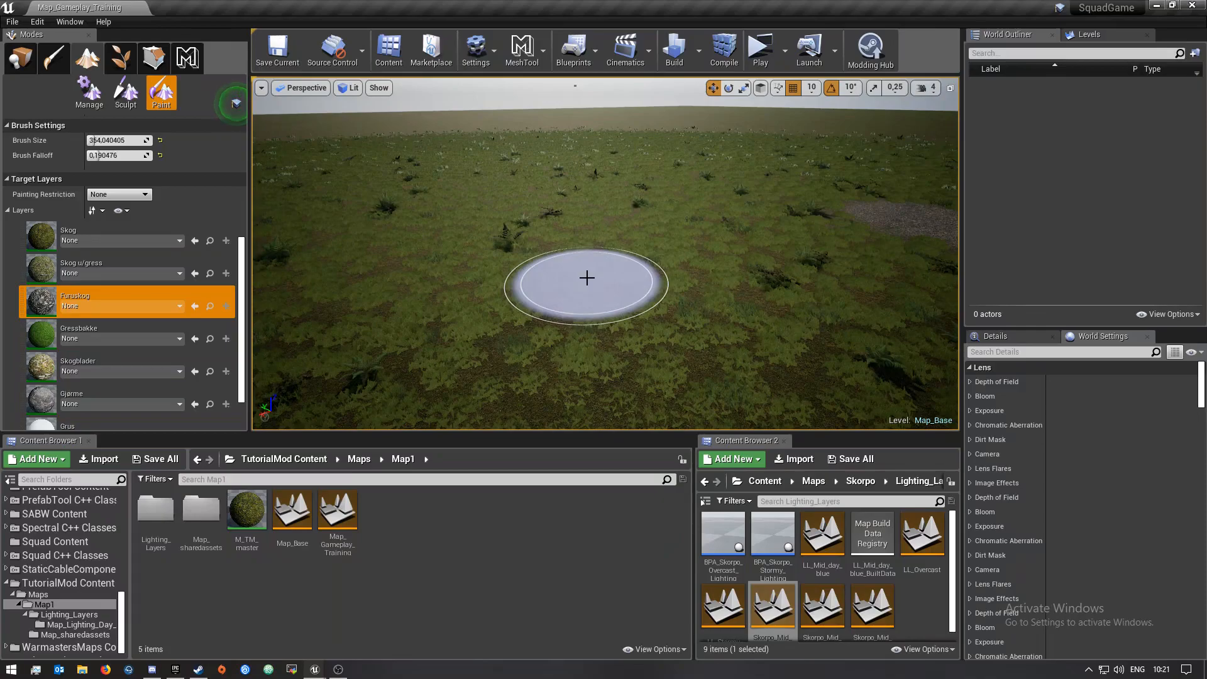
# Make the Persistent Level the current level
pyautogui.click(1108, 35)
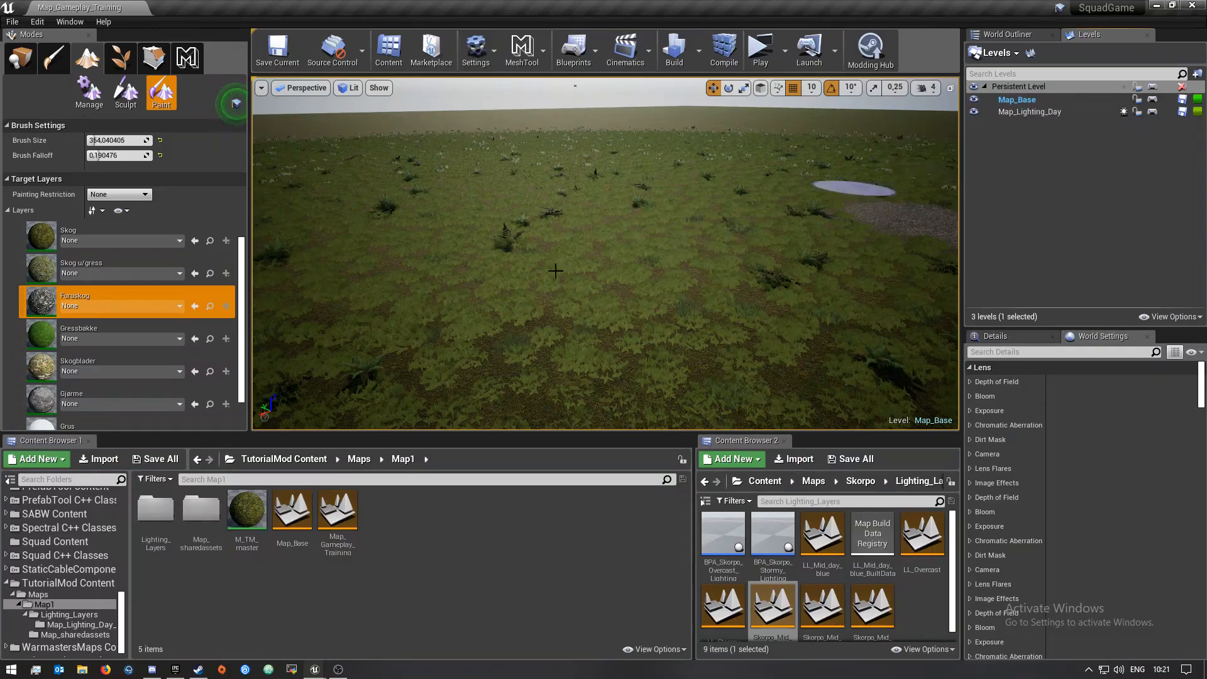
pyautogui.moveTo(511, 285); pyautogui.dragTo(633, 340, button='right')
pyautogui.press('w')
pyautogui.moveTo(594, 264); pyautogui.dragTo(594, 288, button='right')
pyautogui.press('s')
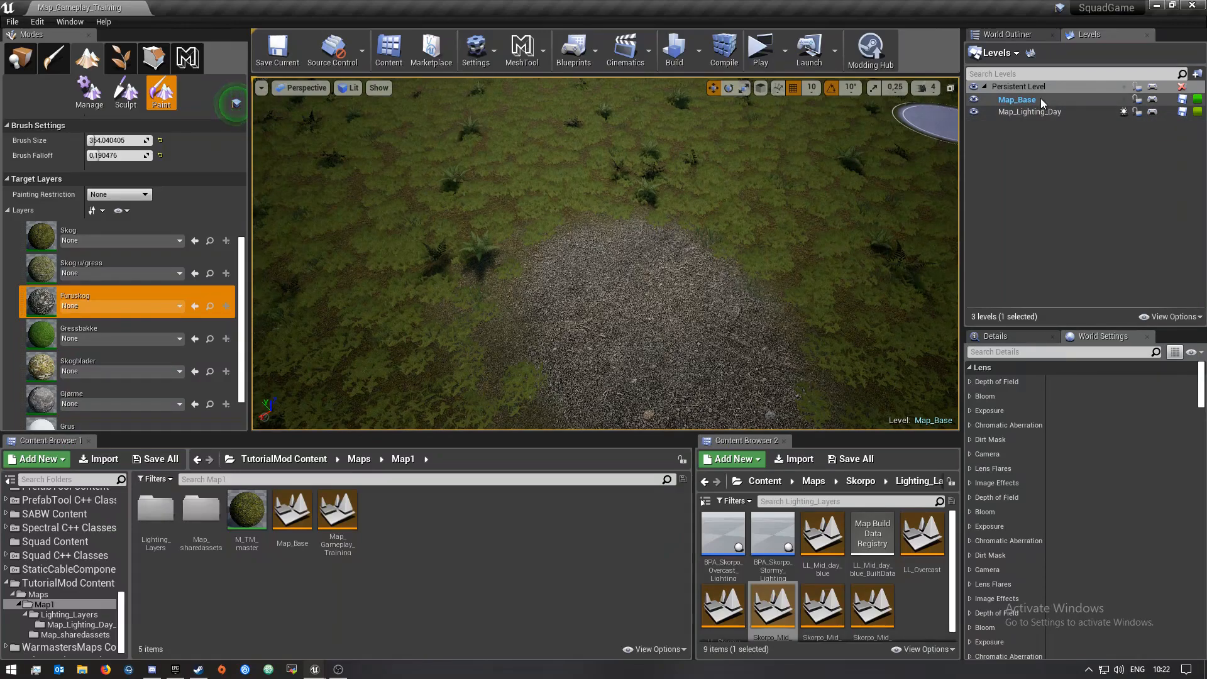
pyautogui.rightClick(1018, 89)
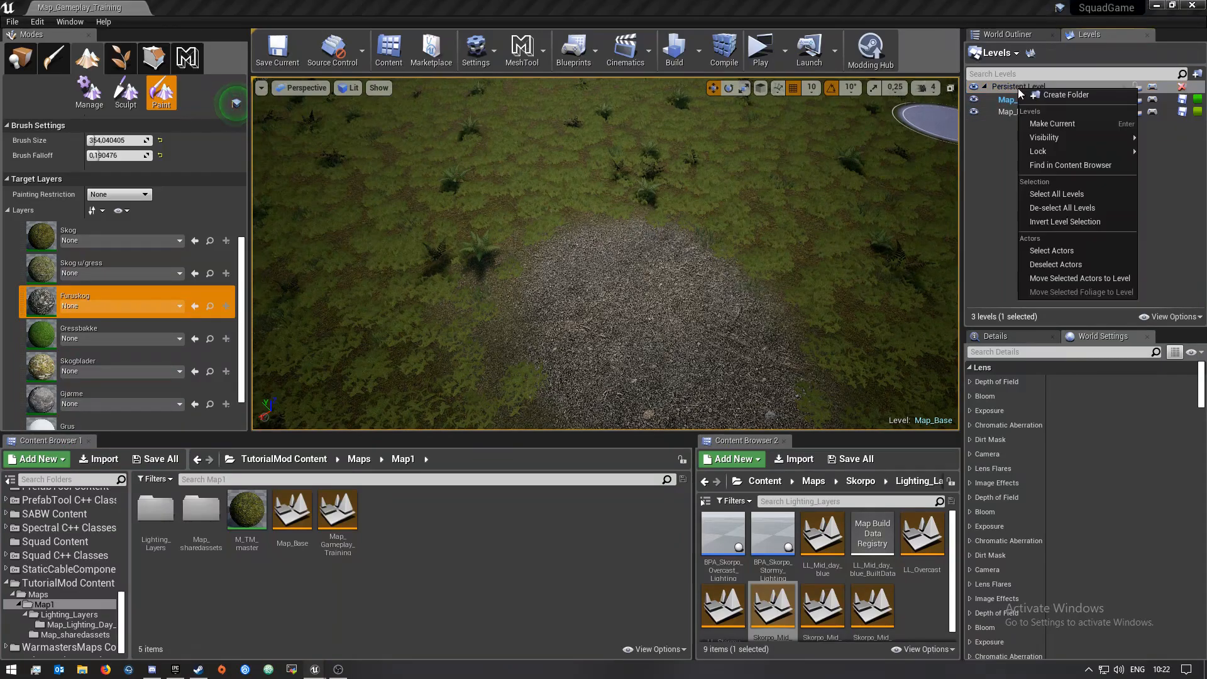
pyautogui.click(1052, 124)
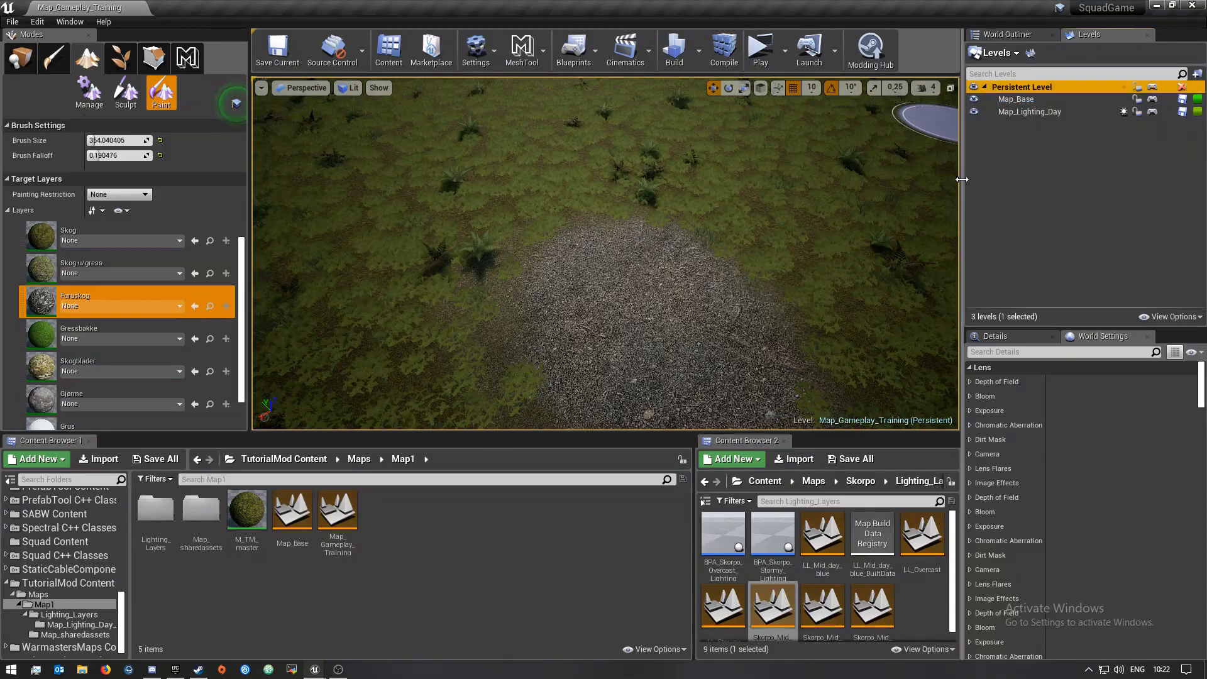
# Switch to Place mode and browse all placeable classes
pyautogui.click(1007, 34)
pyautogui.moveTo(605, 254)
pyautogui.mouseDown(button='right')
pyautogui.moveTo(678, 233)
pyautogui.moveTo(748, 283)
pyautogui.moveTo(792, 286)
pyautogui.moveTo(663, 302)
pyautogui.mouseUp(button='right')
pyautogui.press('w')
pyautogui.press('s')
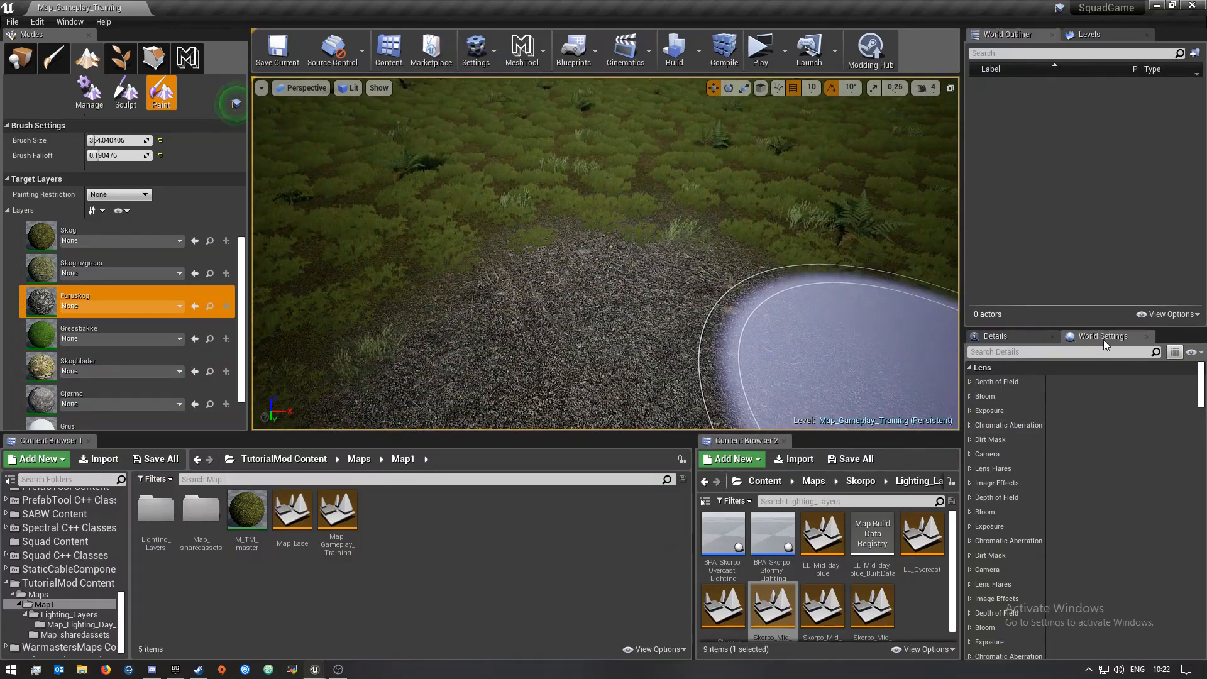
pyautogui.click(20, 61)
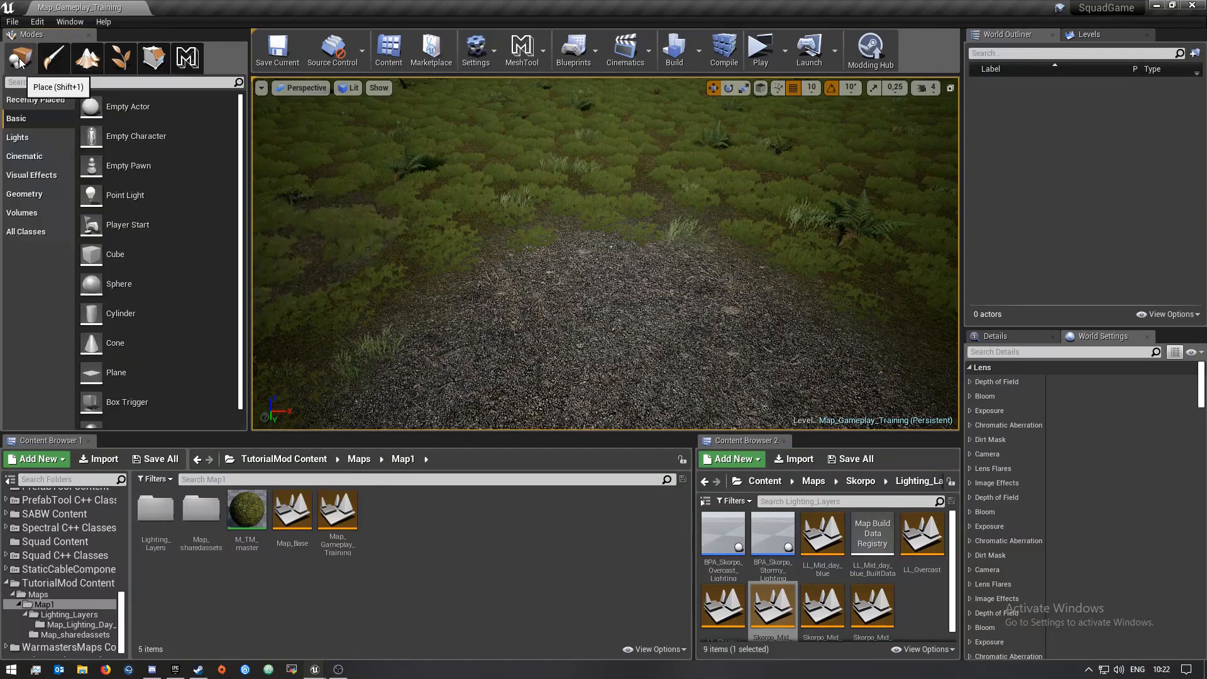
pyautogui.click(22, 234)
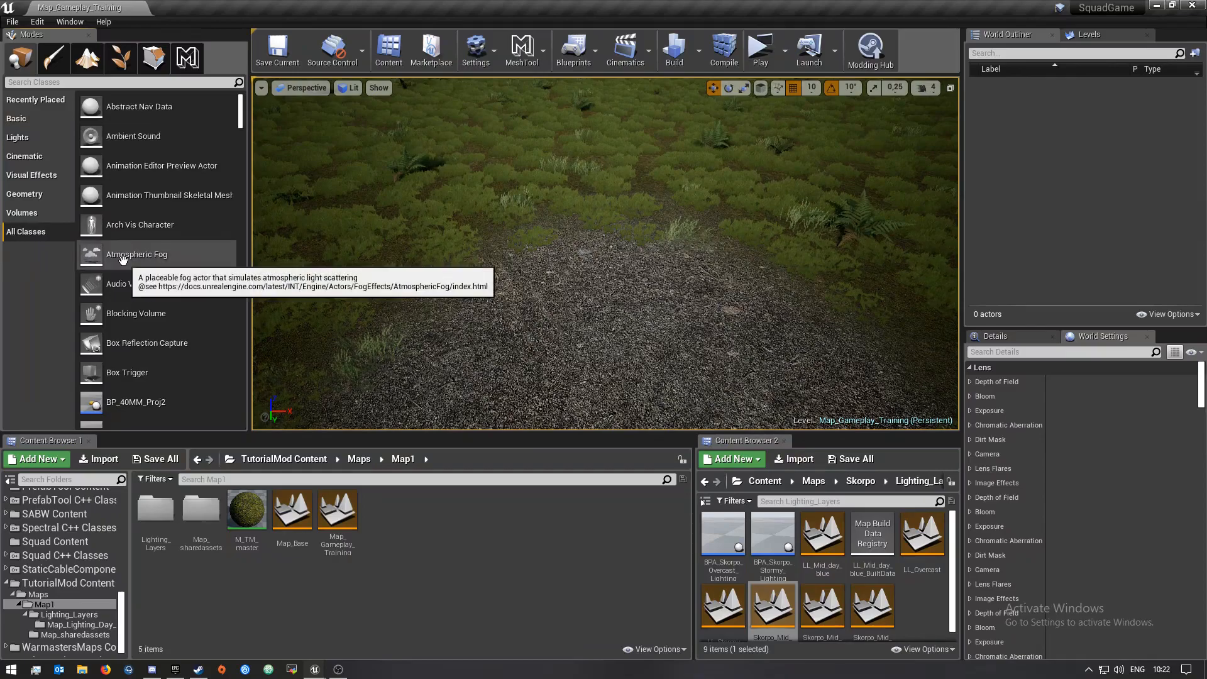
pyautogui.scroll(-1, 125, 251)
pyautogui.scroll(1, 126, 188)
pyautogui.click(76, 83)
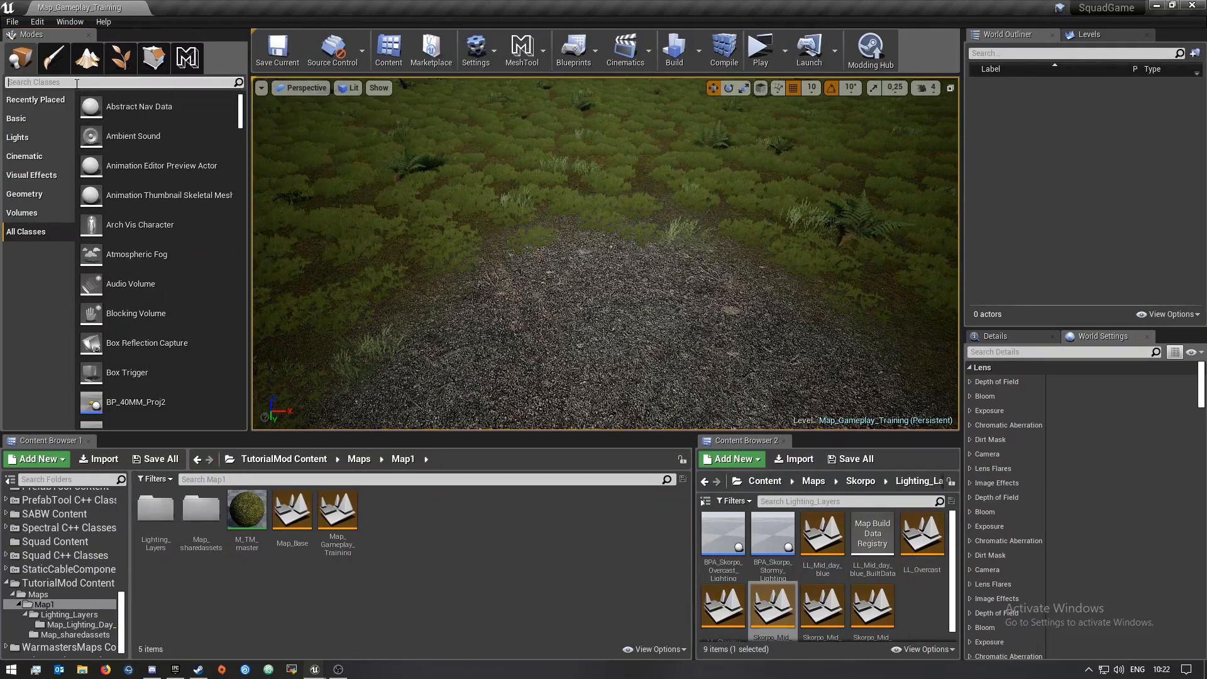
# Search the placeable classes for spawn and fog actors and clear the search
pyautogui.write('spaw')
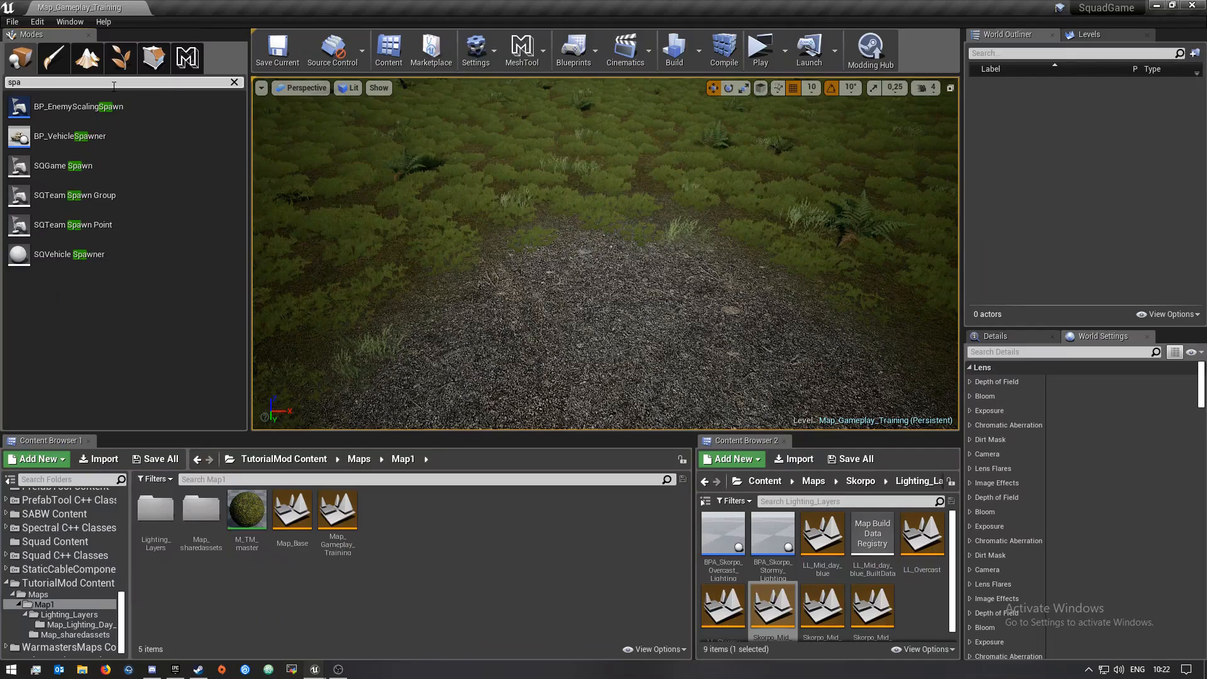
pyautogui.press('BackSpace')
pyautogui.press('BackSpace')
pyautogui.press('BackSpace')
pyautogui.write('fo')
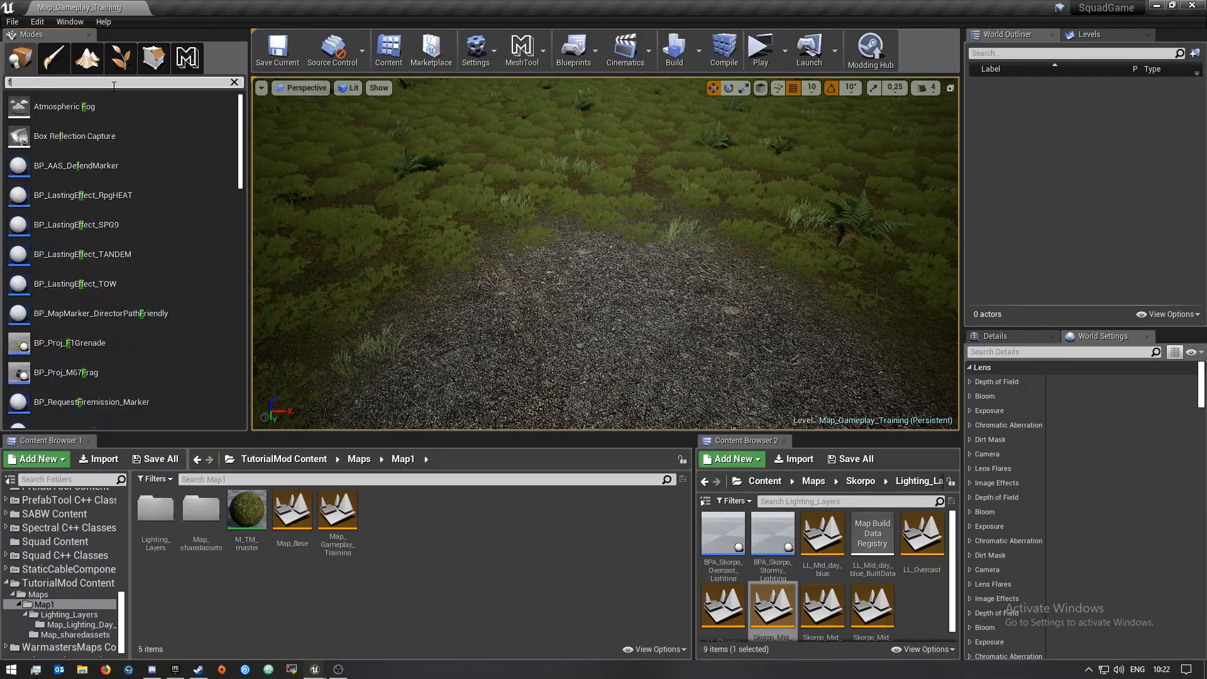
pyautogui.press('BackSpace')
pyautogui.press('BackSpace')
pyautogui.write('fa')
pyautogui.press('BackSpace')
pyautogui.press('BackSpace')
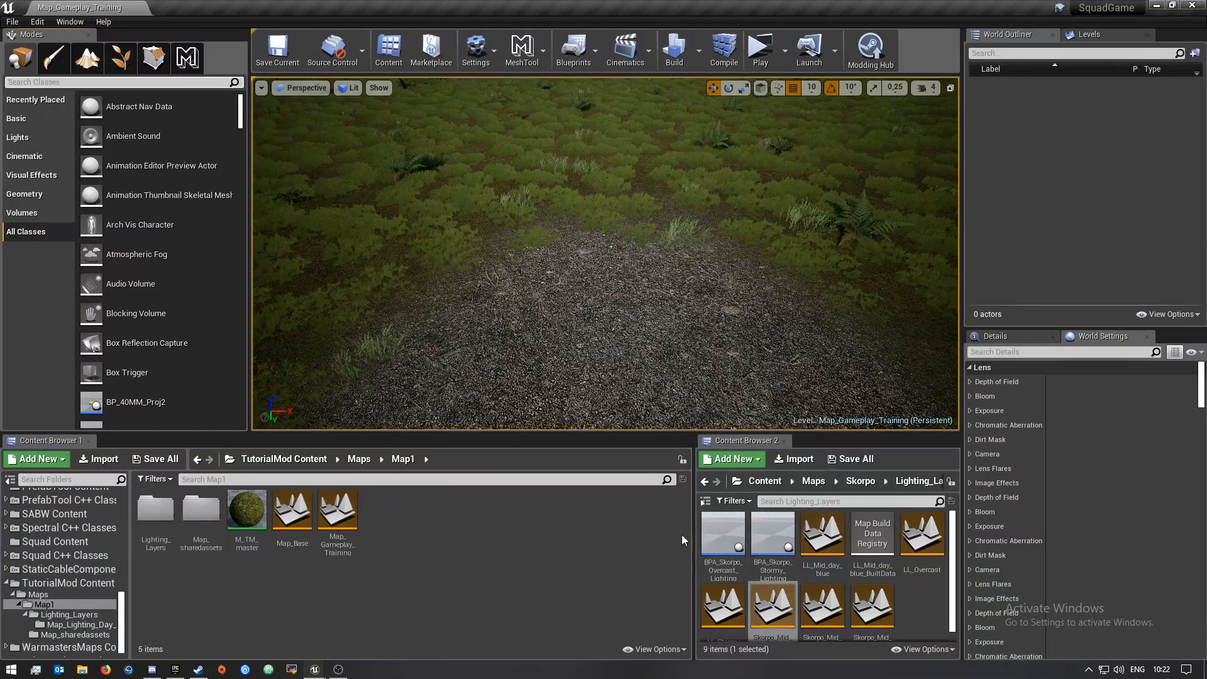
# Place a BP_ForwardBaseSpawn actor from Content/Gameplay/FOBs onto the landscape
pyautogui.moveTo(695, 529); pyautogui.dragTo(396, 529)
pyautogui.click(651, 460)
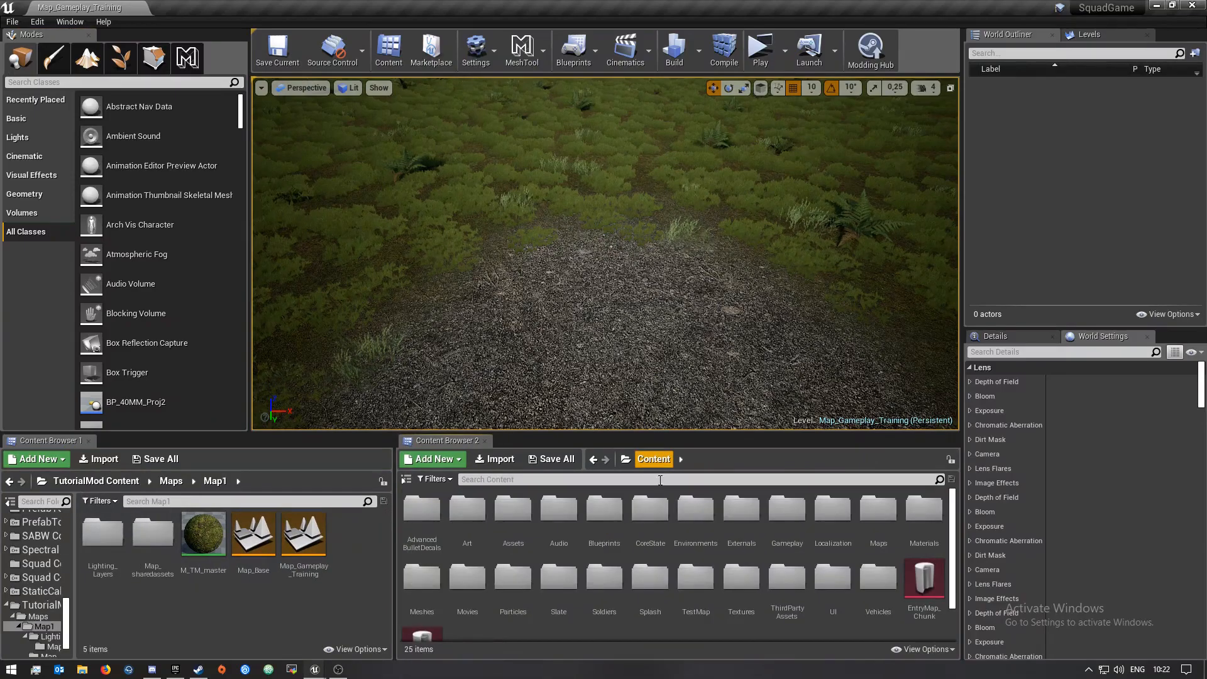
pyautogui.doubleClick(603, 511)
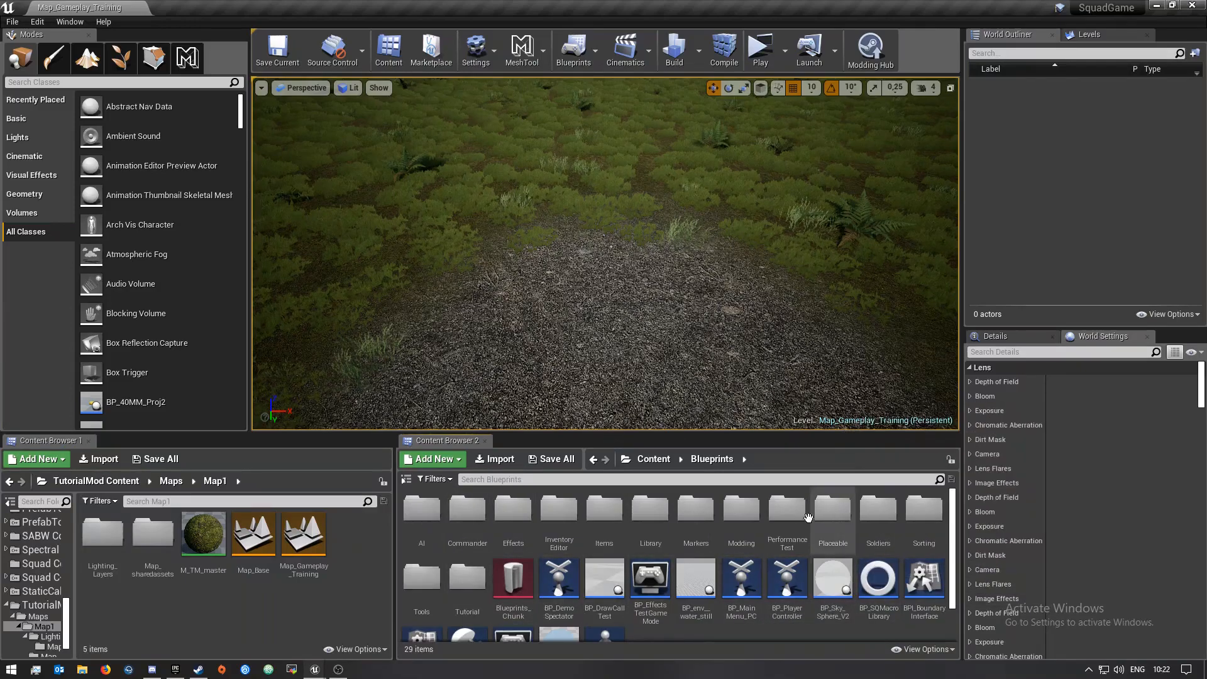
pyautogui.hotkey('alt', 'Left')
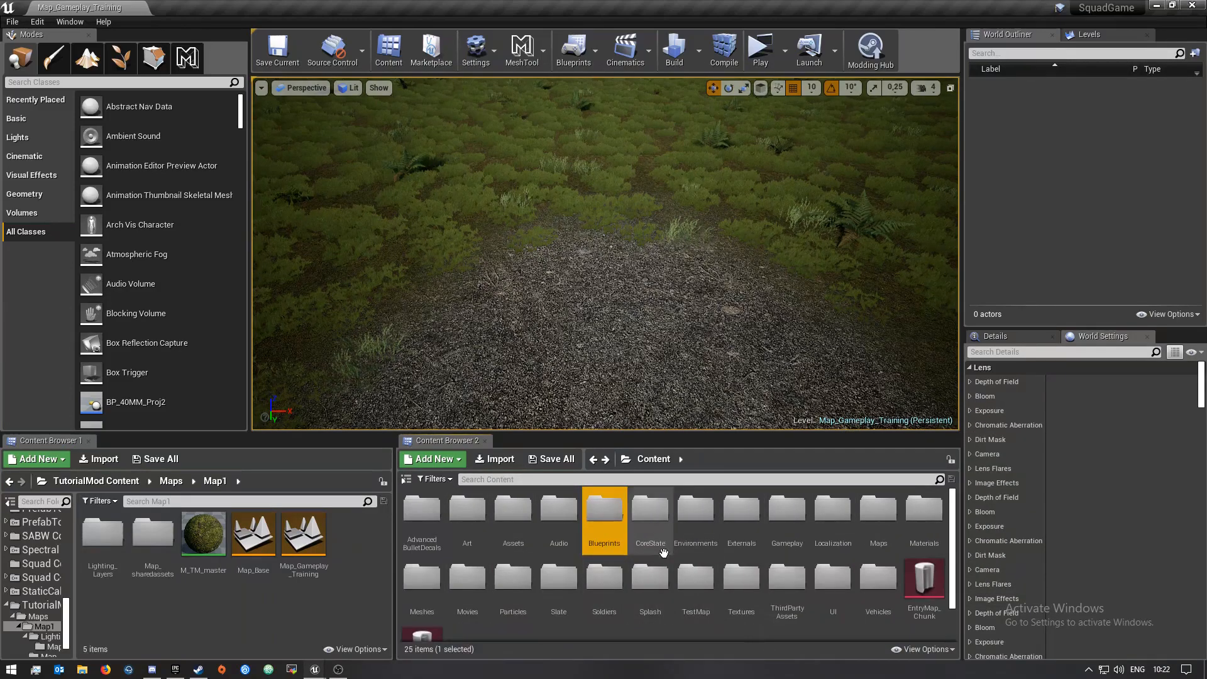
pyautogui.doubleClick(786, 508)
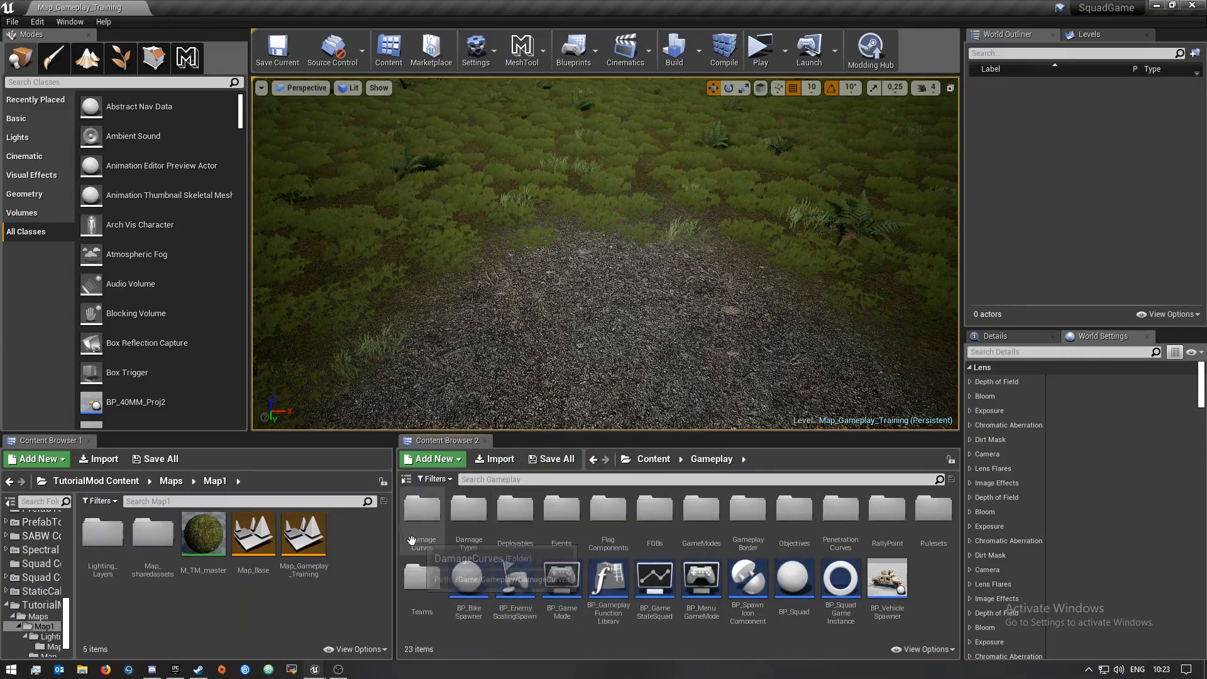
pyautogui.doubleClick(651, 522)
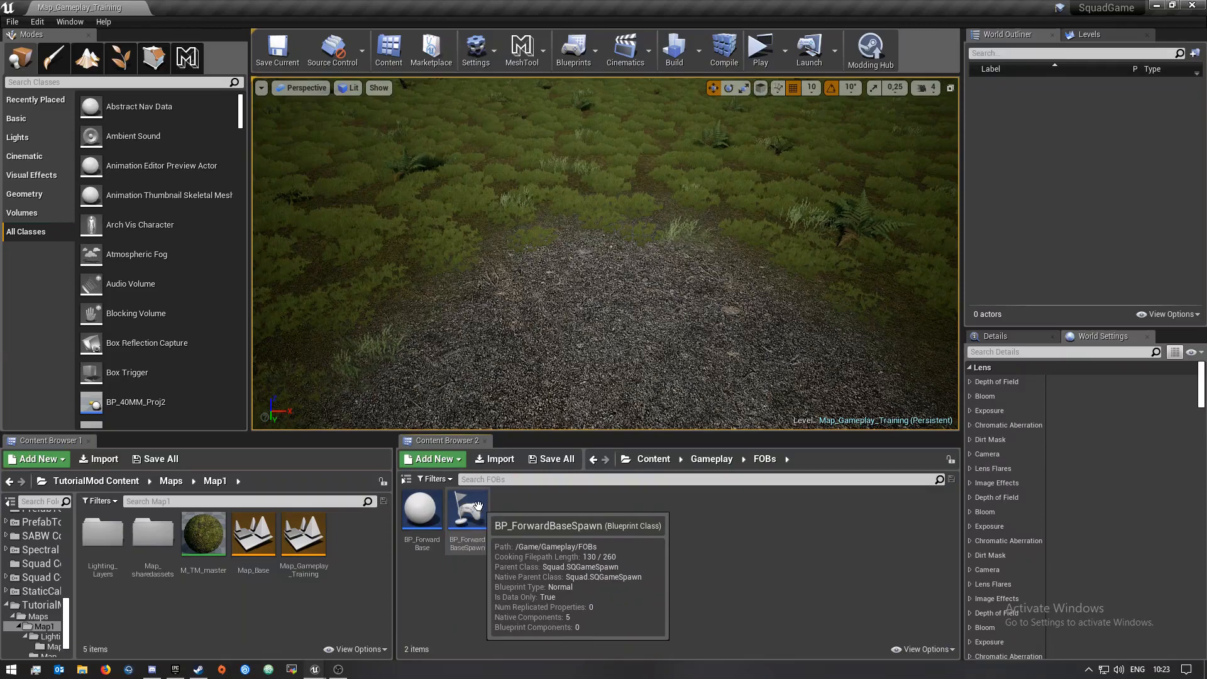
pyautogui.scroll(-2, 147, 295)
pyautogui.scroll(-15, 147, 295)
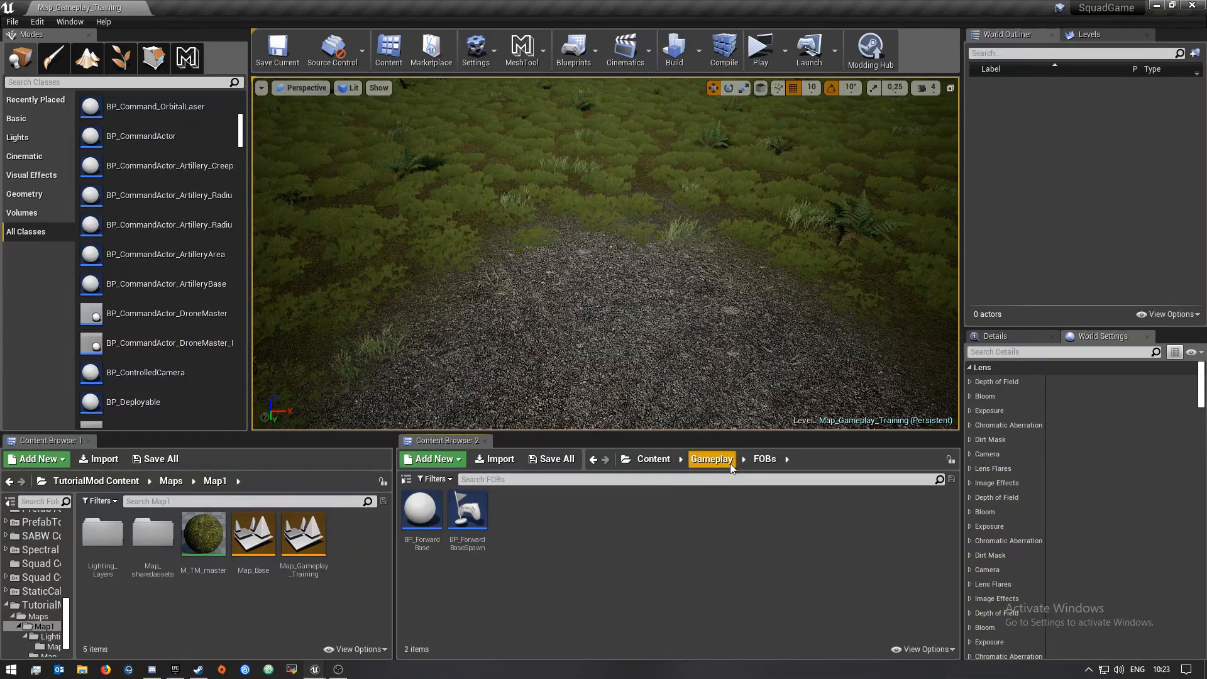
pyautogui.moveTo(465, 519)
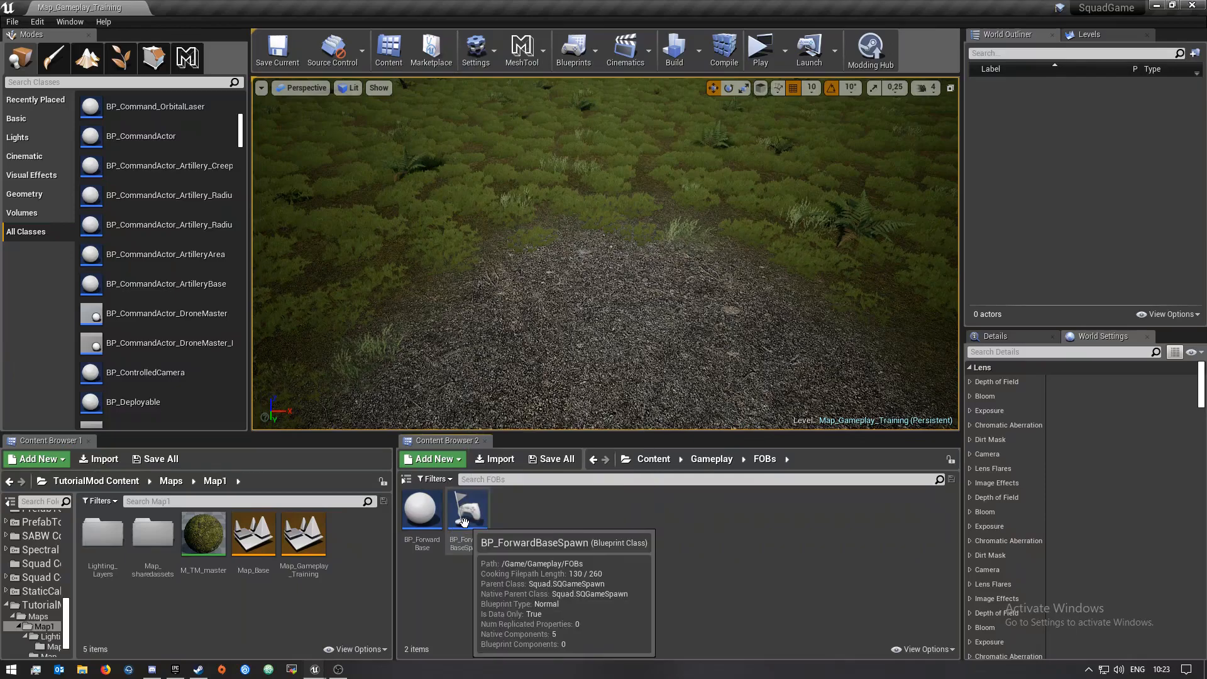
pyautogui.moveTo(465, 518); pyautogui.dragTo(557, 226)
# Move the BP_ForwardBaseSpawn actor onto the gravel patch
pyautogui.moveTo(556, 251); pyautogui.dragTo(710, 188, button='right')
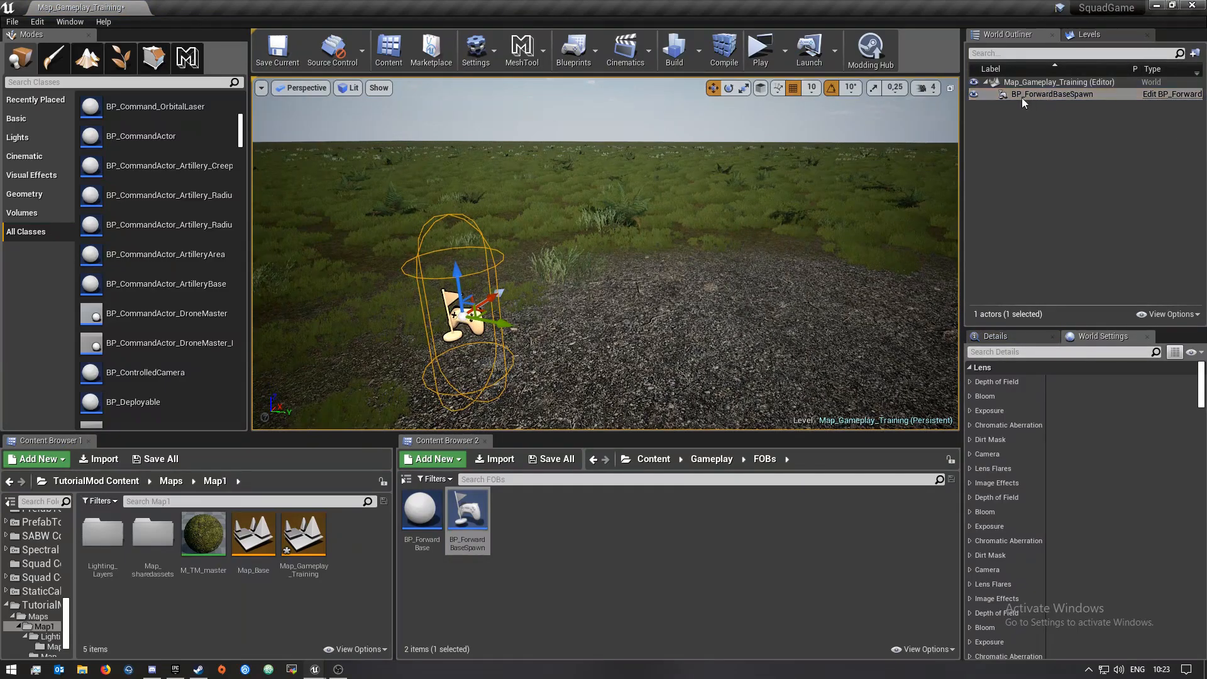
pyautogui.click(1059, 108)
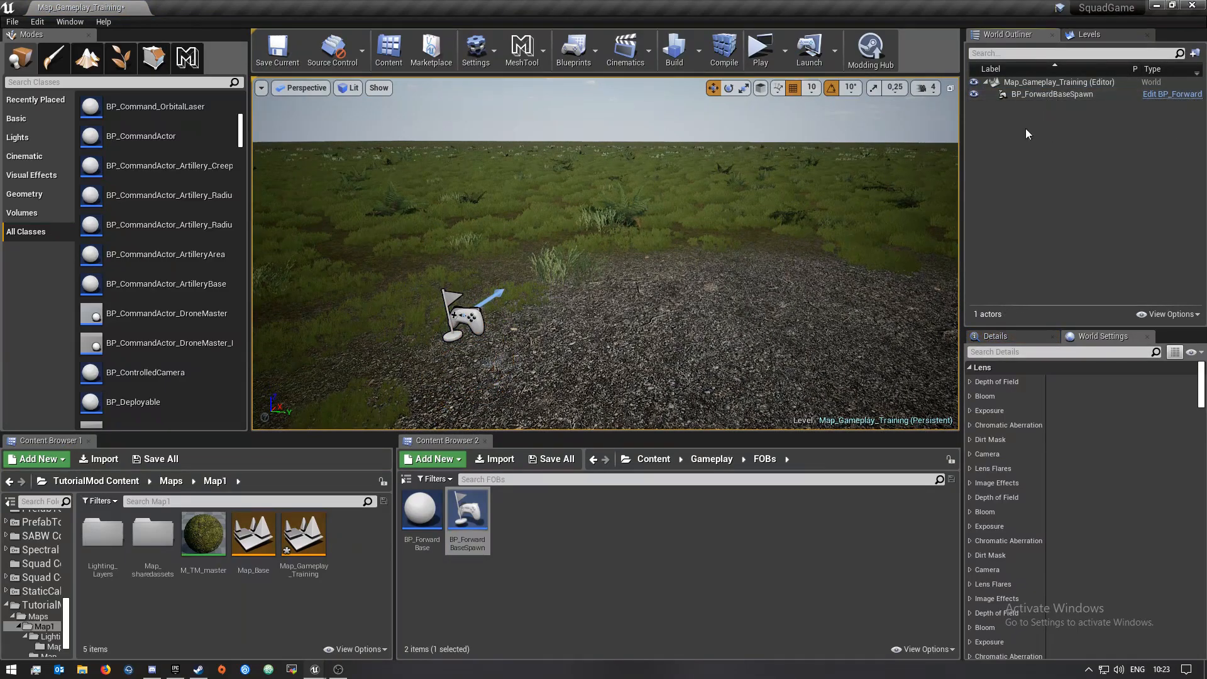
pyautogui.moveTo(602, 249); pyautogui.dragTo(468, 297, button='right')
pyautogui.click(581, 240)
pyautogui.press('f')
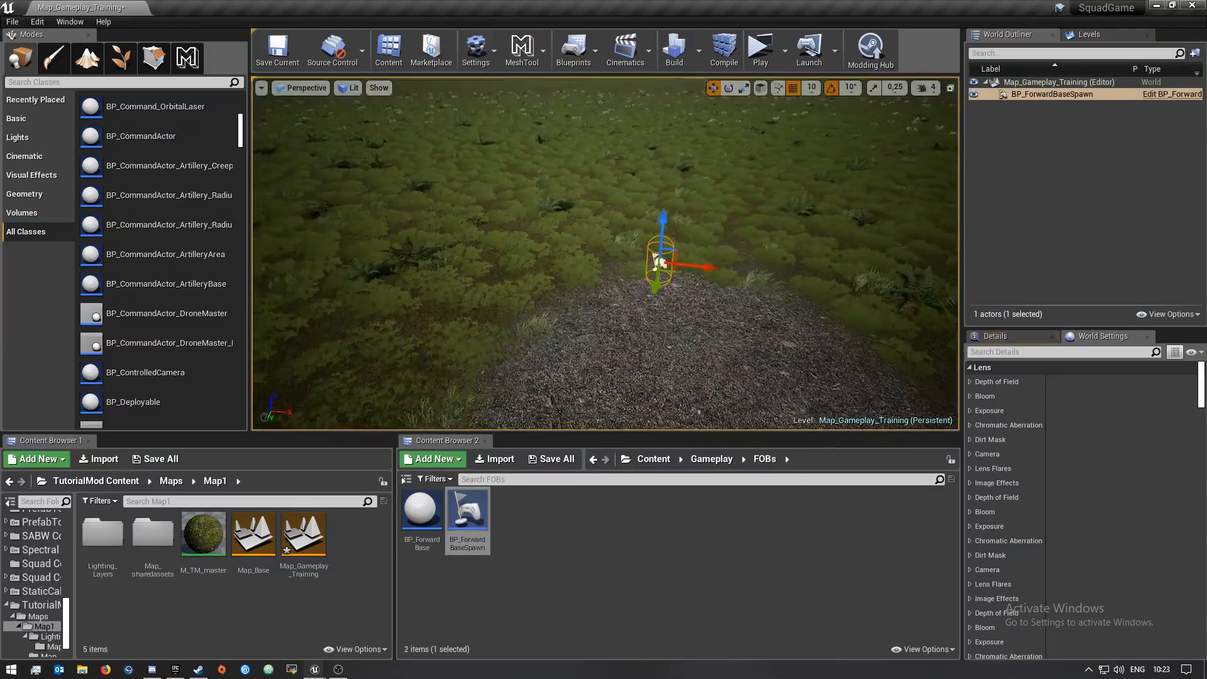
pyautogui.moveTo(691, 245); pyautogui.dragTo(719, 252)
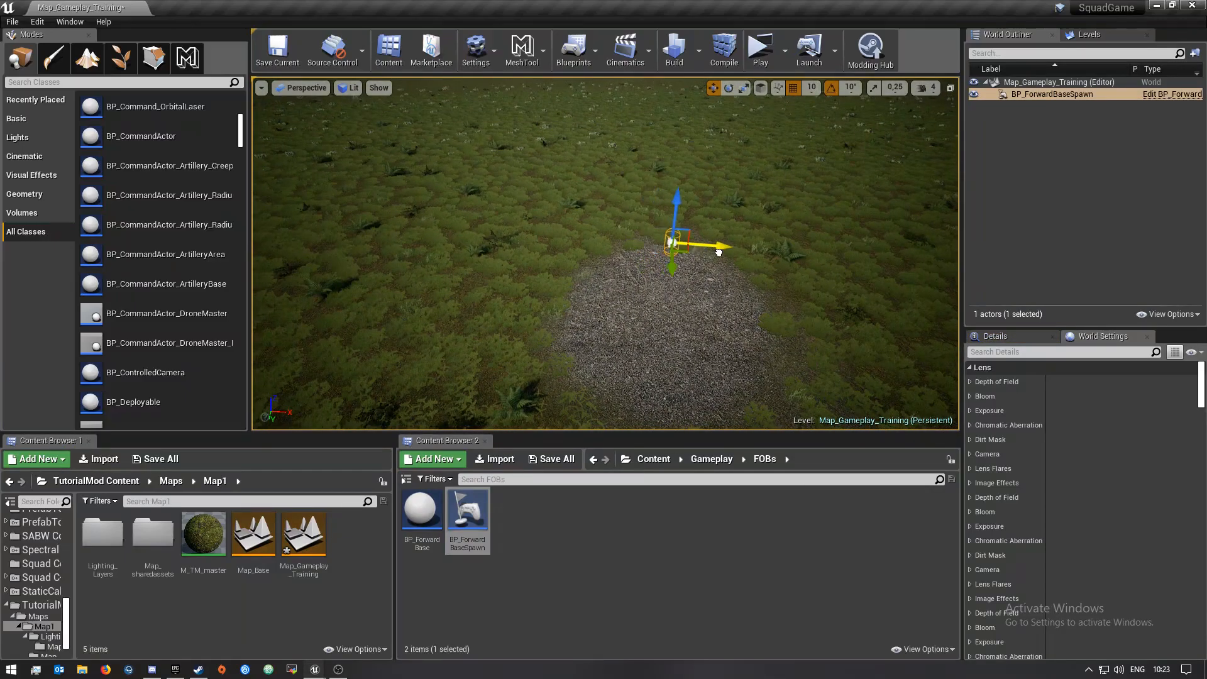
pyautogui.press('a')
pyautogui.moveTo(700, 295); pyautogui.dragTo(905, 339, button='right')
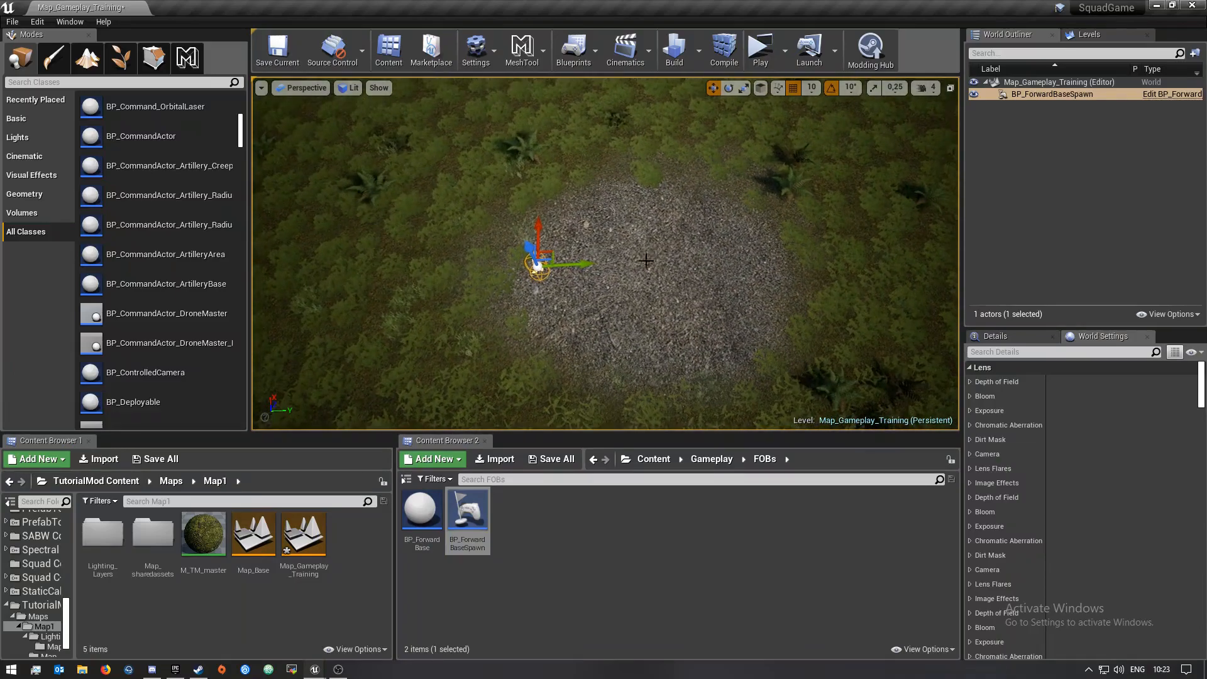
# Duplicate the spawn actor and position the copy at the other edge of the gravel patch
pyautogui.keyDown('alt'); pyautogui.moveTo(590, 262); pyautogui.dragTo(828, 262); pyautogui.keyUp('alt')
pyautogui.press('w')
pyautogui.moveTo(829, 262); pyautogui.dragTo(704, 280, button='right')
pyautogui.press('s')
pyautogui.moveTo(537, 296); pyautogui.dragTo(474, 293, button='right')
pyautogui.press('w')
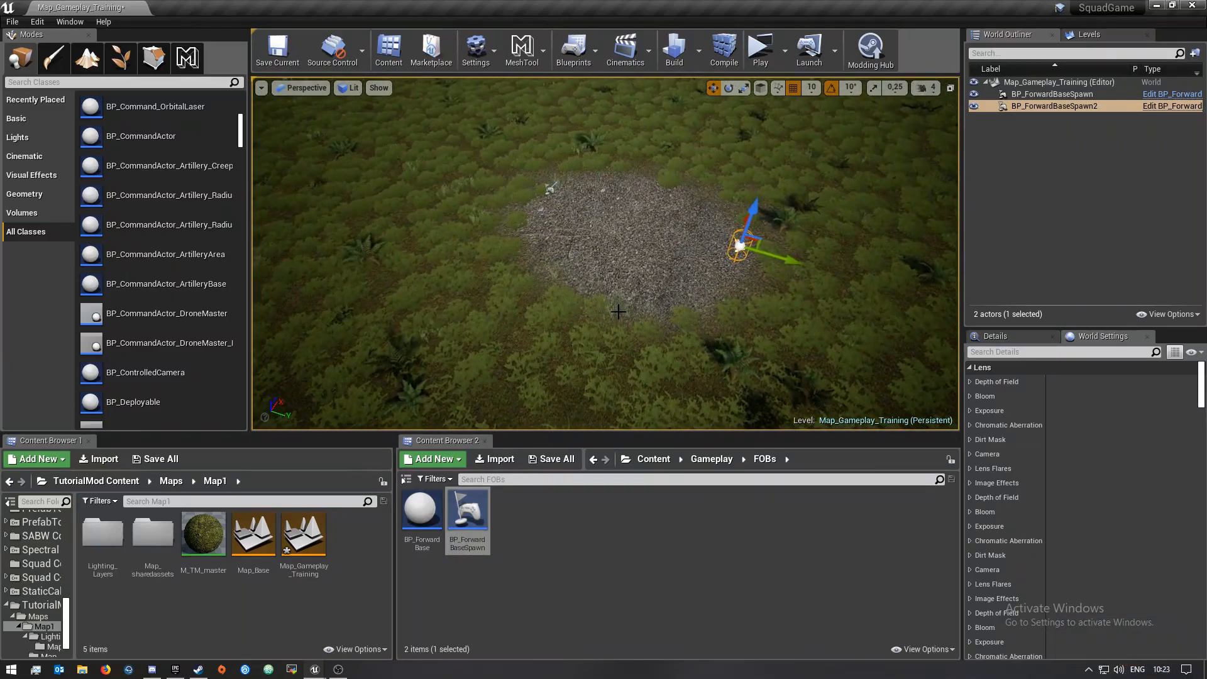
pyautogui.press('a')
pyautogui.moveTo(618, 312)
pyautogui.mouseDown(button='right')
pyautogui.moveTo(660, 277)
pyautogui.moveTo(619, 312)
pyautogui.moveTo(673, 302)
pyautogui.moveTo(682, 361)
pyautogui.moveTo(647, 342)
pyautogui.moveTo(660, 349)
pyautogui.moveTo(663, 337)
pyautogui.moveTo(629, 333)
pyautogui.mouseUp(button='right')
pyautogui.press('w')
pyautogui.press('w')
# Rename the spawn actor on the left side of the gravel patch to USA_Spawn
pyautogui.click(401, 264)
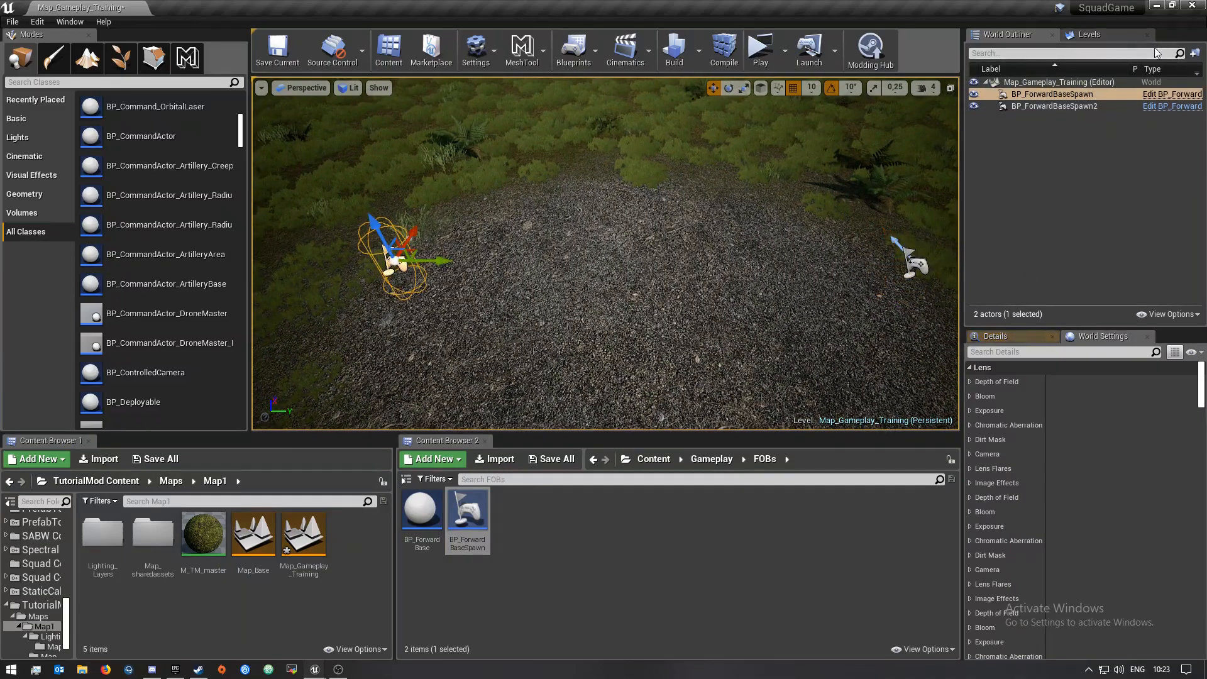
pyautogui.click(1068, 95)
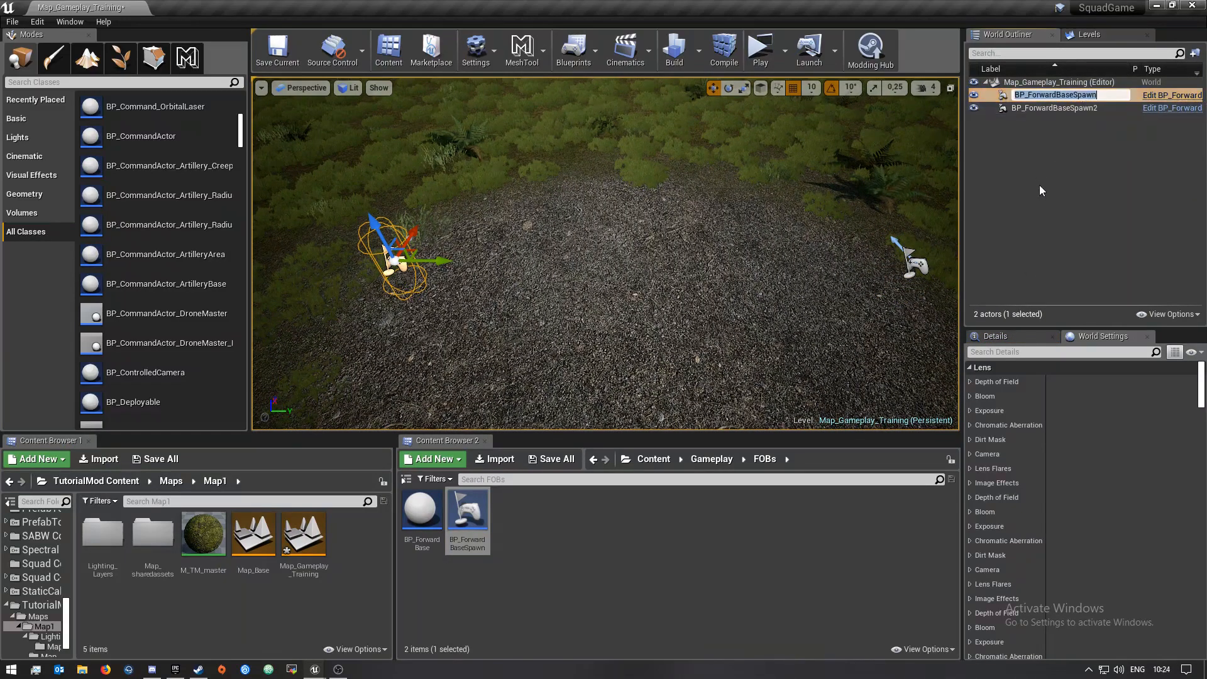
pyautogui.press('F2')
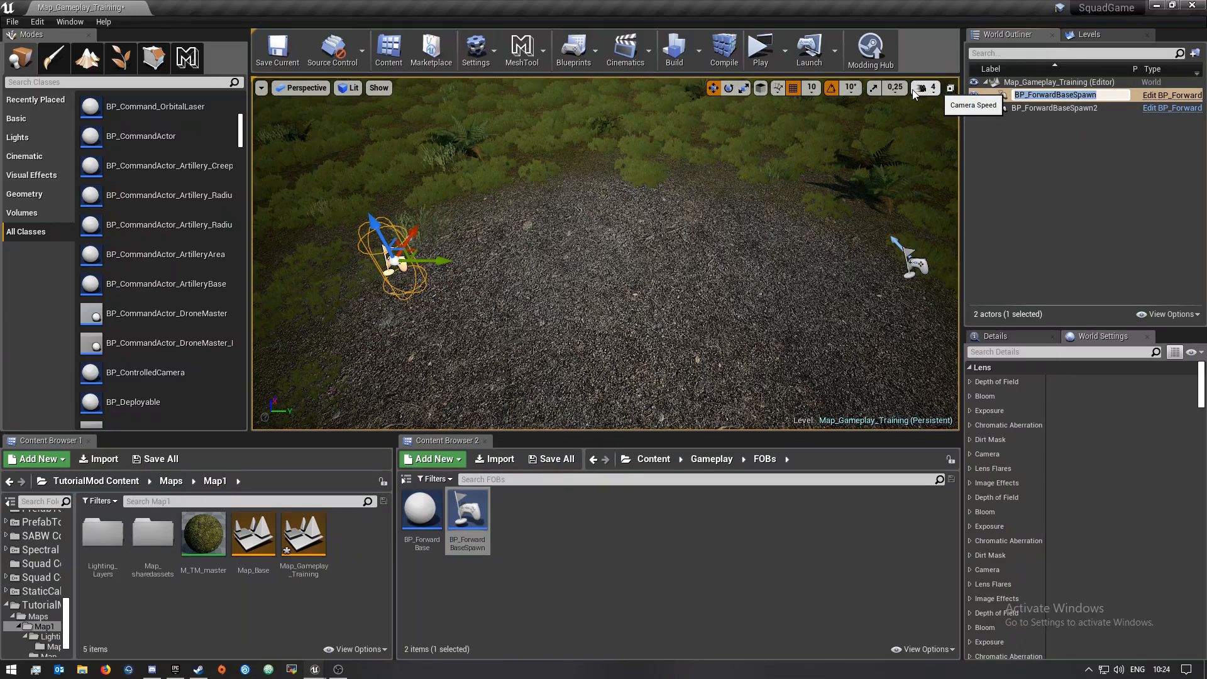
pyautogui.press('BackSpace')
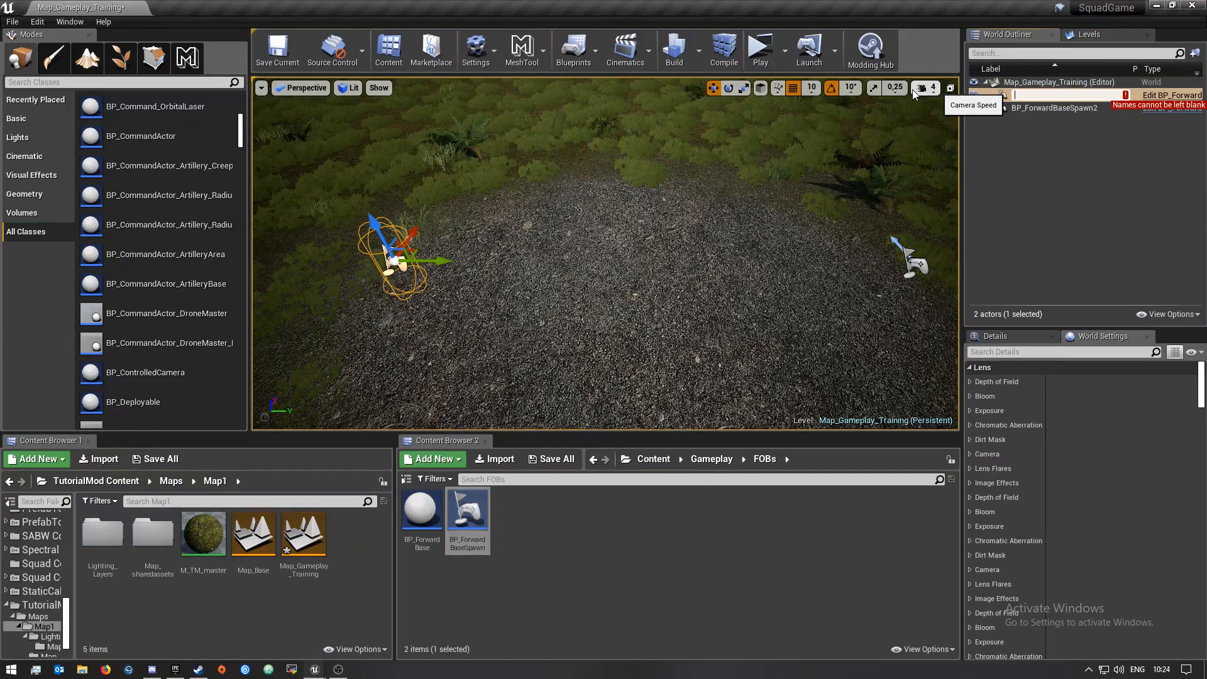
pyautogui.write('USA_Spawn')
pyautogui.press('Return')
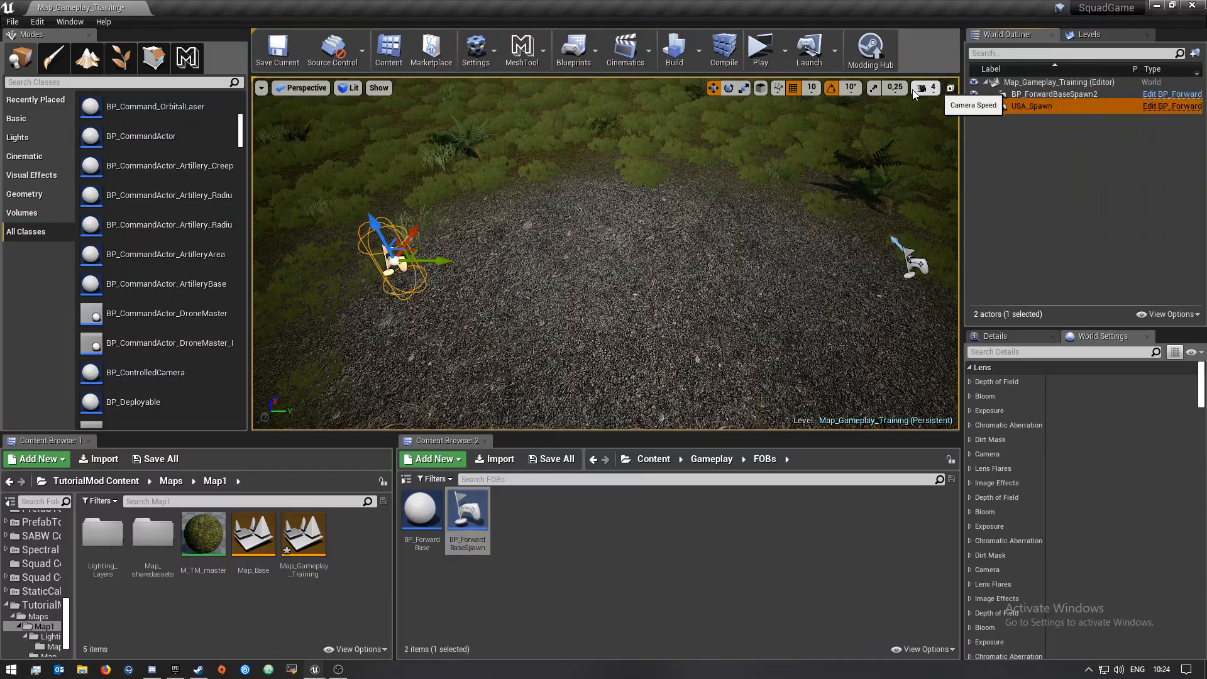
# Rename the second spawn actor, BP_ForwardBaseSpawn2, to Militia_Spawn
pyautogui.click(1058, 97)
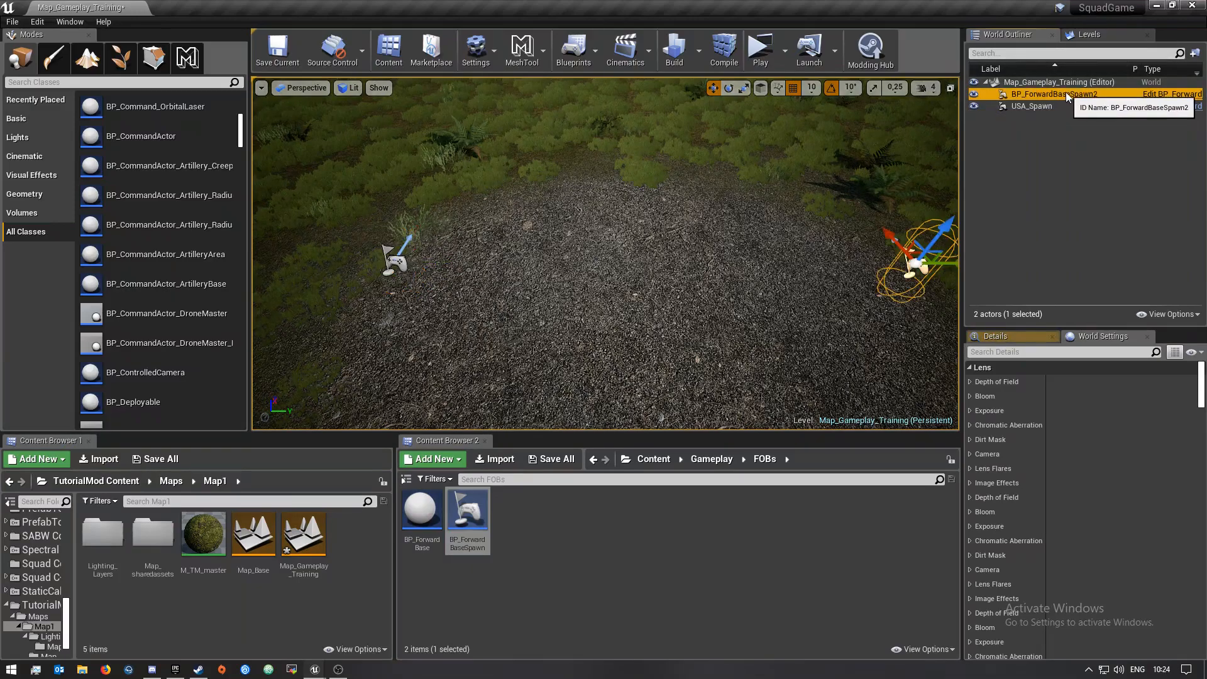
pyautogui.click(1067, 96)
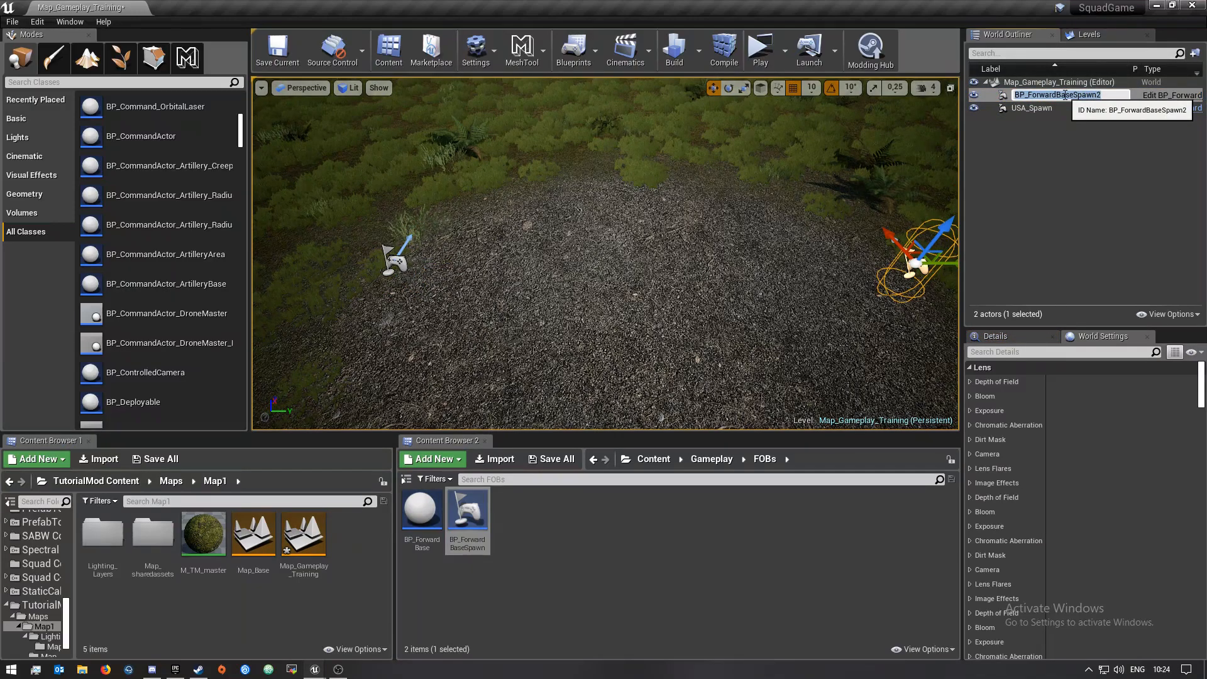
pyautogui.write('M')
pyautogui.write('ilitia_Spawn')
pyautogui.press('Return')
# Select both spawn actors and create a new outliner folder containing them
pyautogui.click(1029, 105)
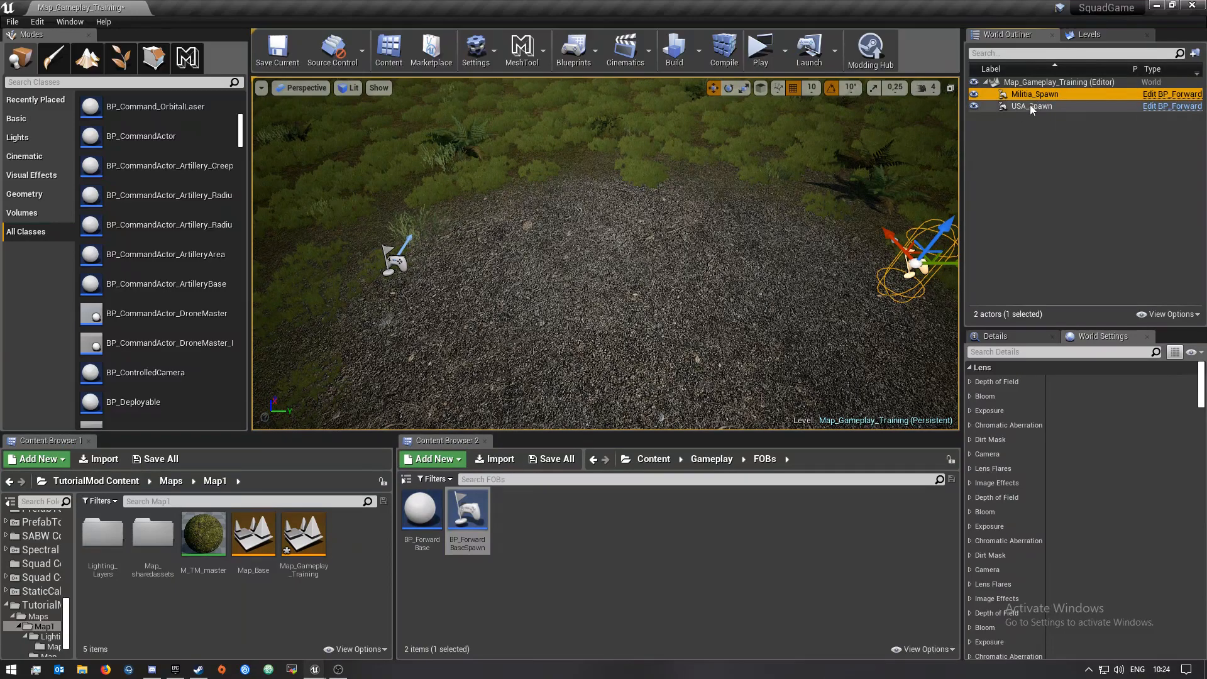
pyautogui.click(1048, 95)
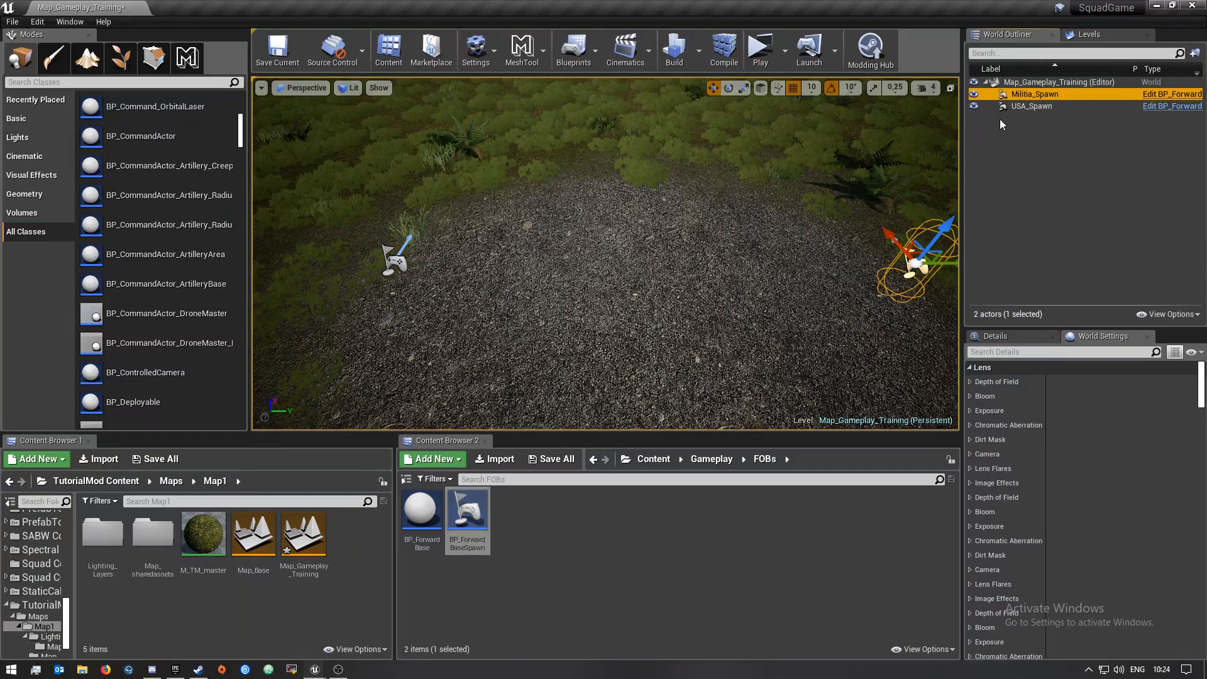
pyautogui.click(1037, 105)
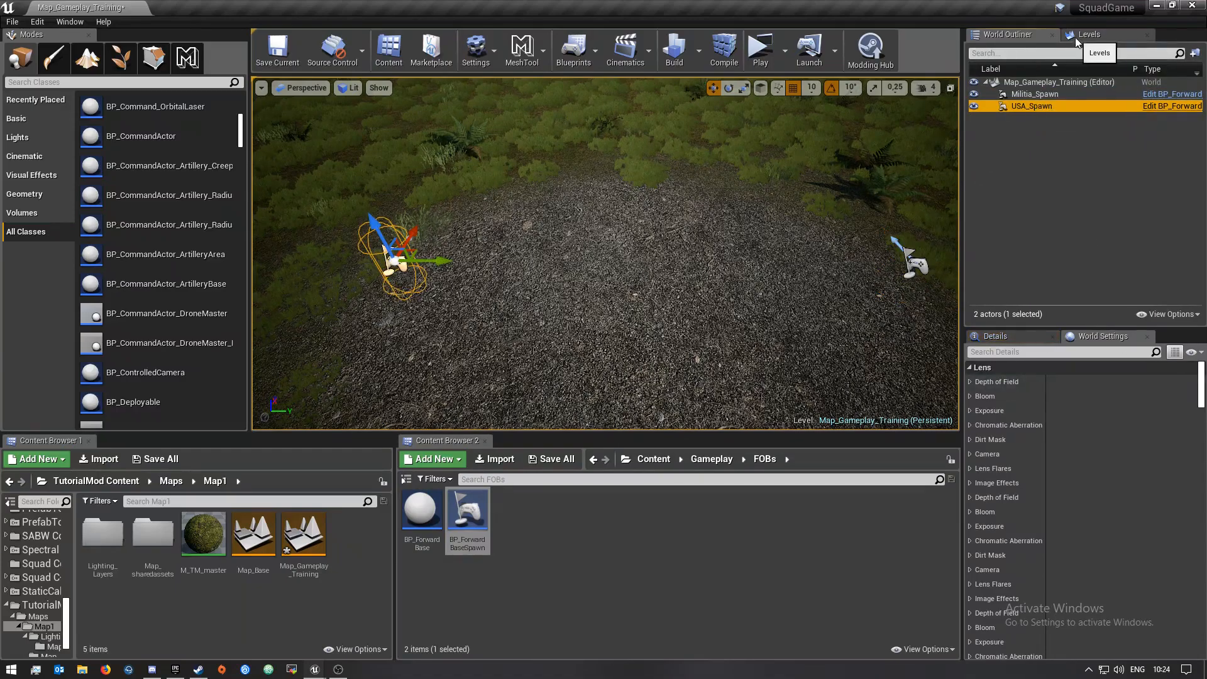
pyautogui.click(1030, 96)
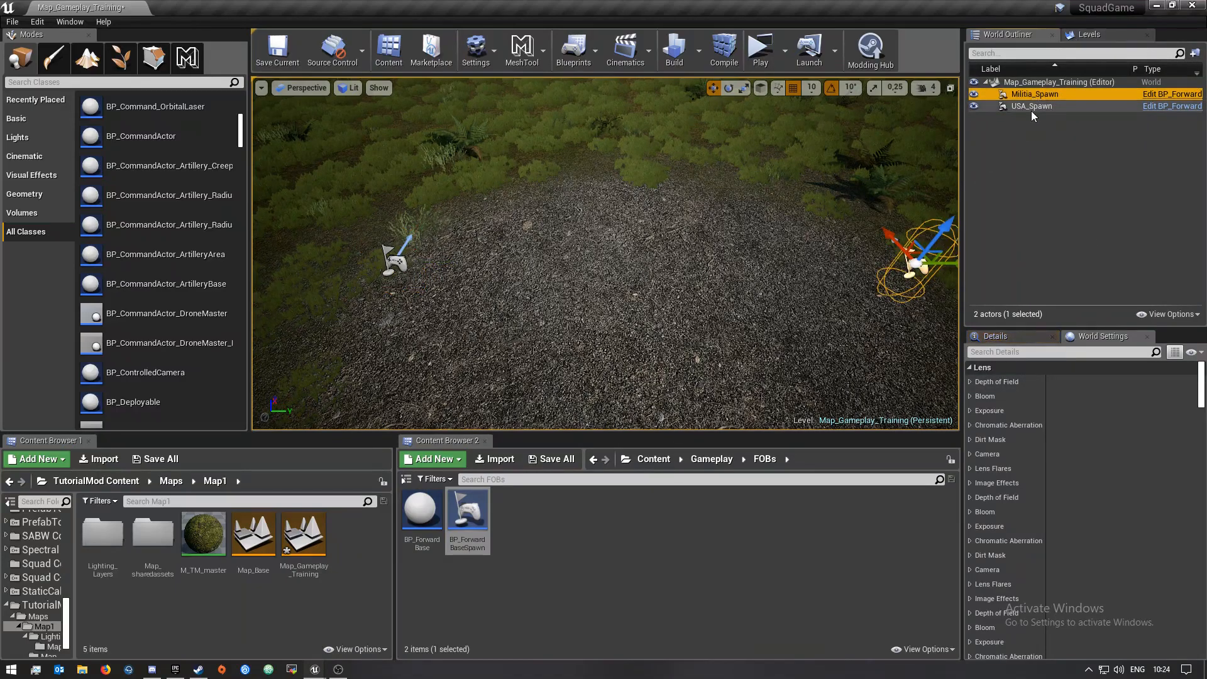
pyautogui.keyDown('ctrl'); pyautogui.click(1028, 107); pyautogui.keyUp('ctrl')
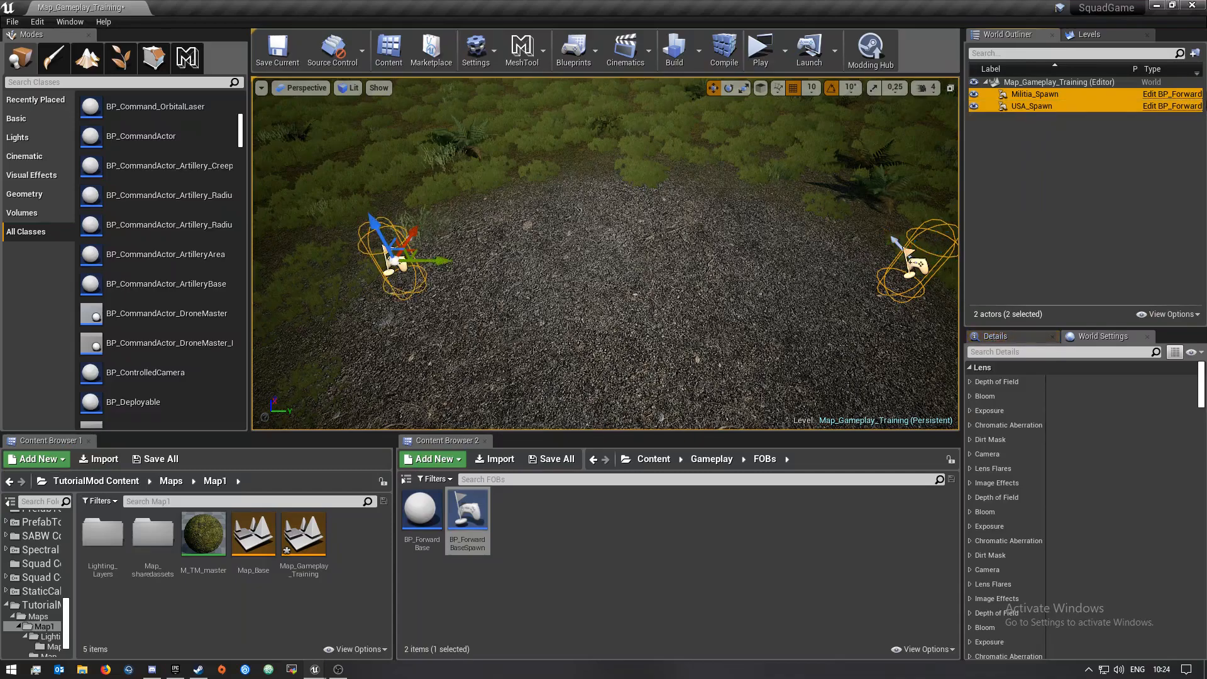
pyautogui.click(1195, 54)
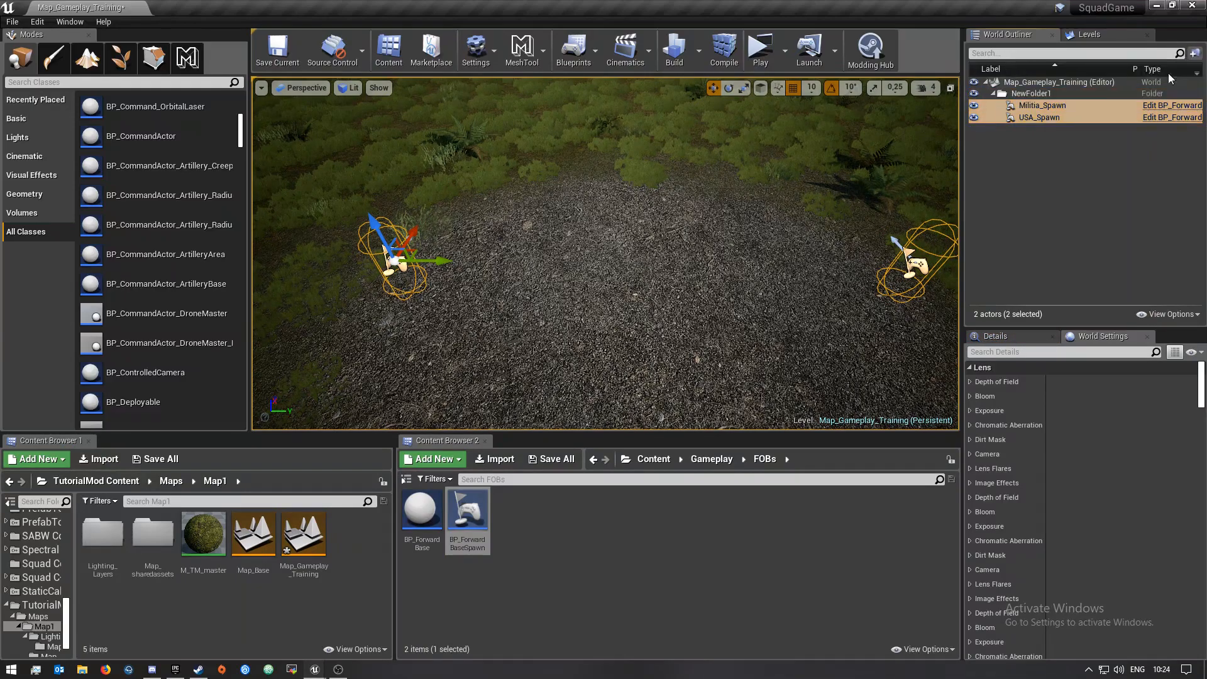
# Rename the new outliner folder to Team Spawns
pyautogui.click(1042, 94)
pyautogui.click(1043, 95)
pyautogui.moveTo(1066, 95); pyautogui.dragTo(933, 93)
pyautogui.write('T')
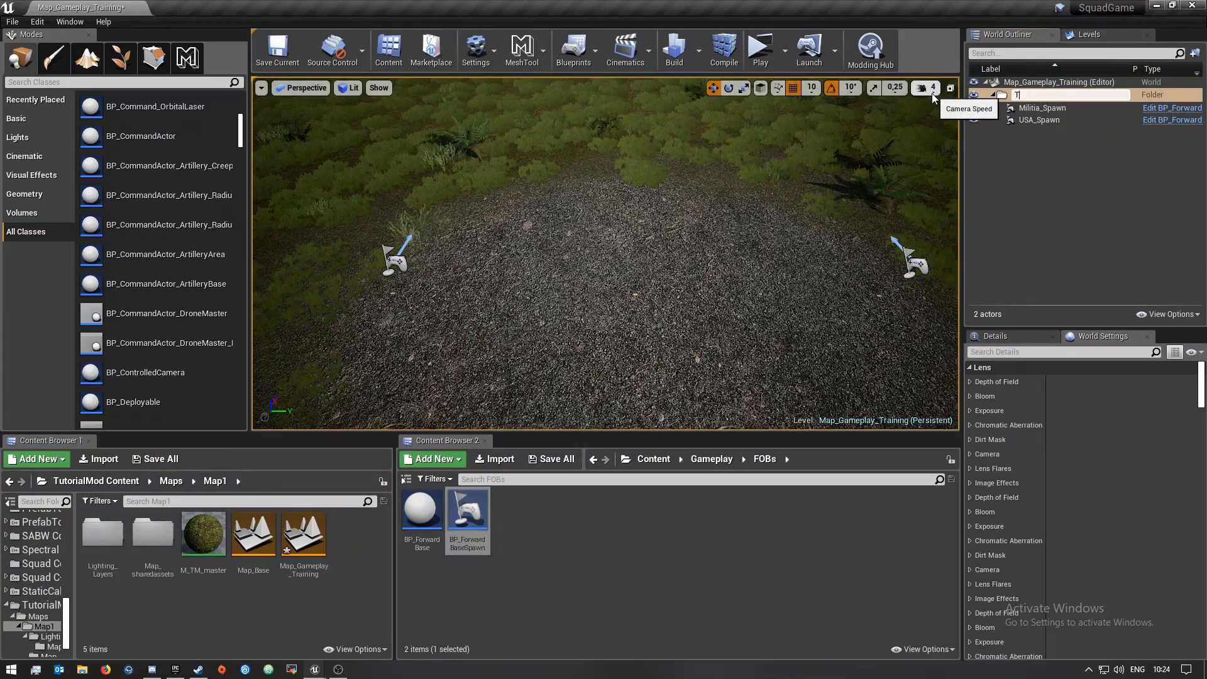
pyautogui.write('eam Spawns')
pyautogui.press('Return')
pyautogui.click(1059, 153)
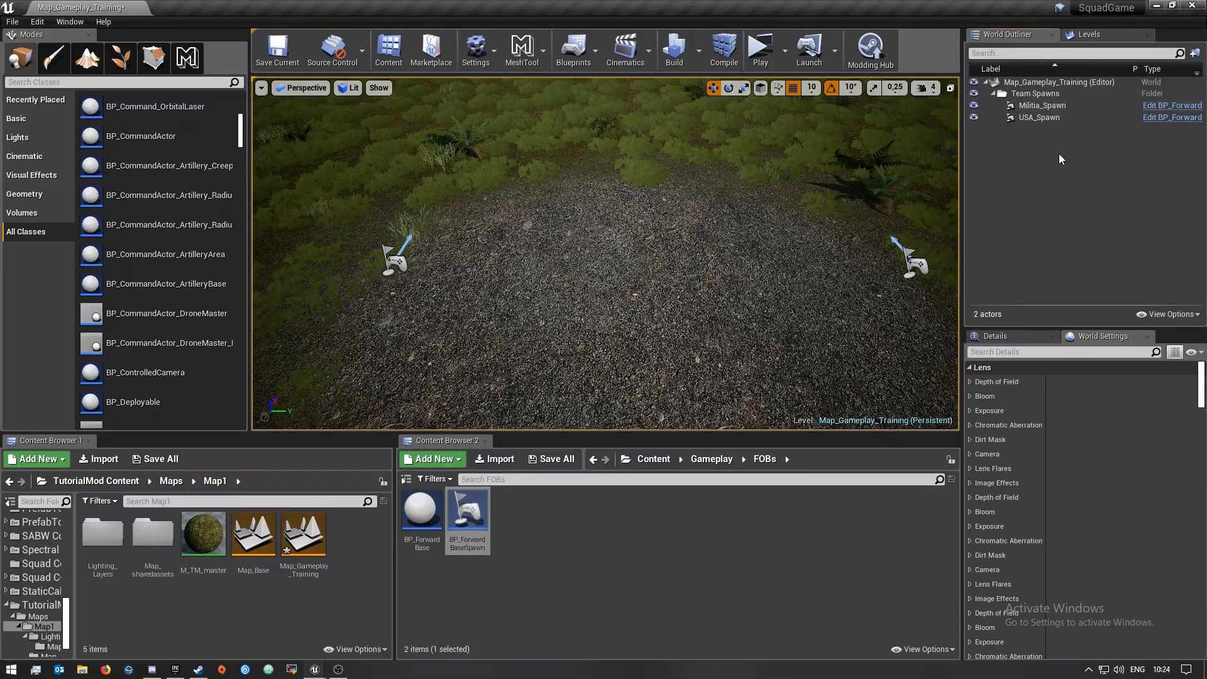
pyautogui.click(998, 94)
pyautogui.click(993, 94)
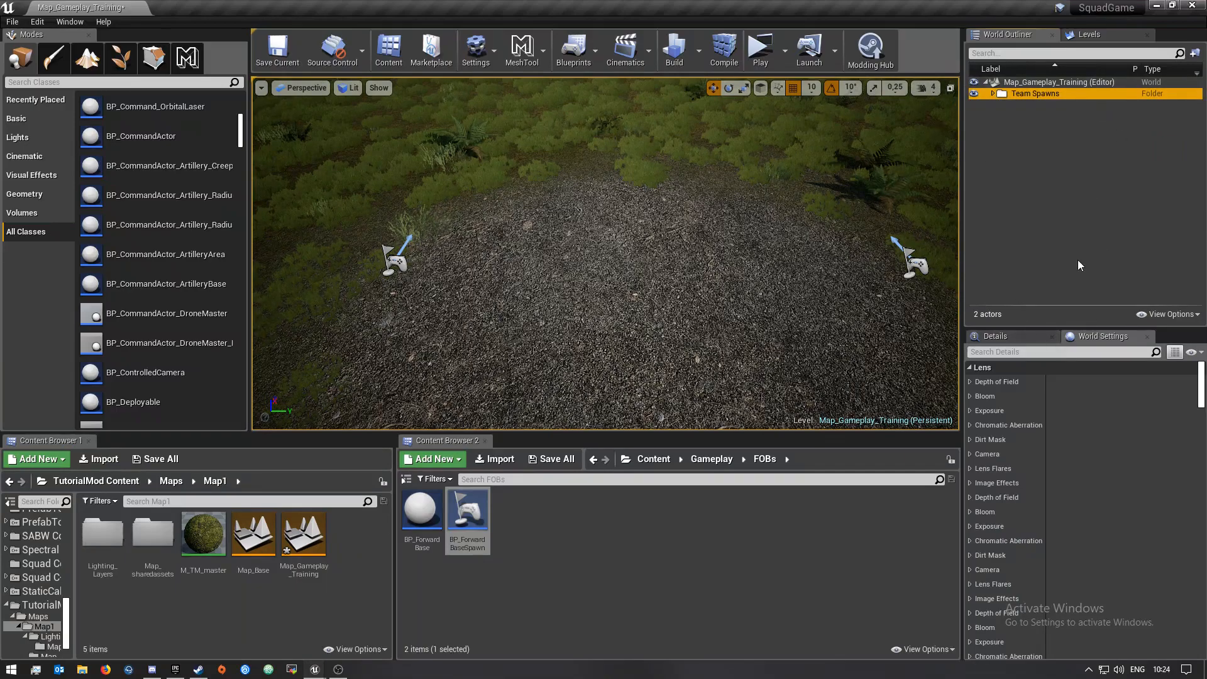
pyautogui.click(993, 95)
pyautogui.click(993, 94)
pyautogui.click(993, 94)
# Set the Respawn Delay of USA_Spawn to 0 in its spawning properties
pyautogui.click(1051, 106)
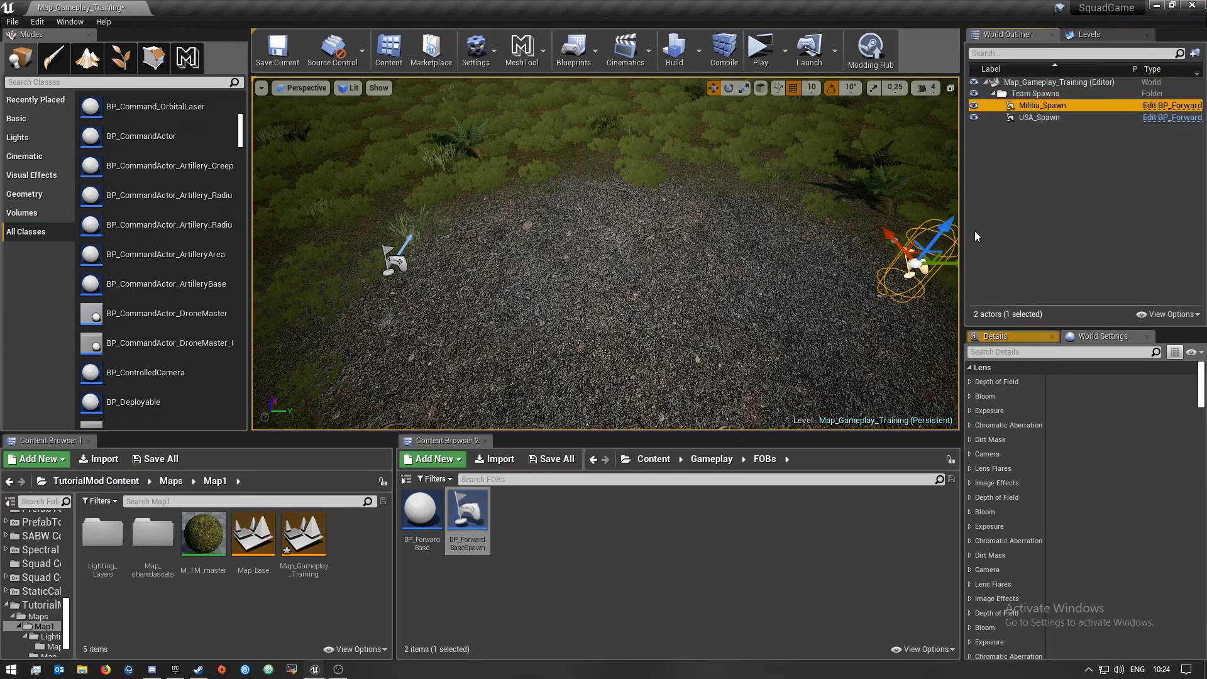
pyautogui.click(1040, 117)
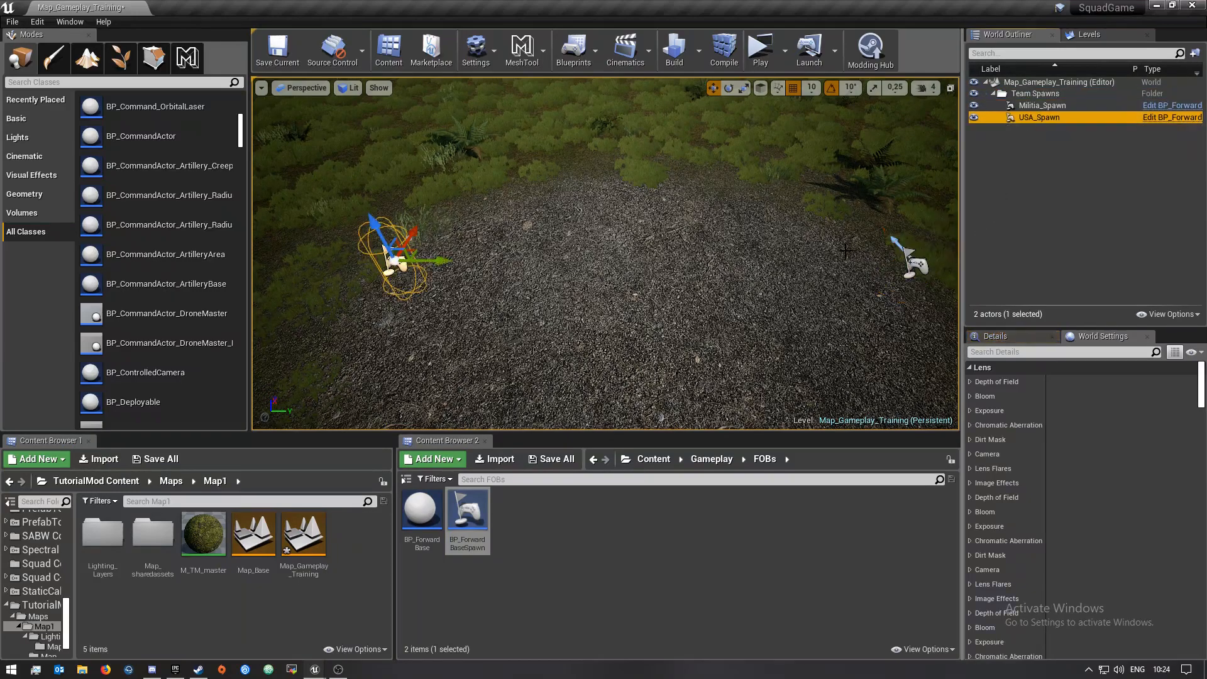
pyautogui.click(990, 337)
pyautogui.scroll(-5, 1026, 470)
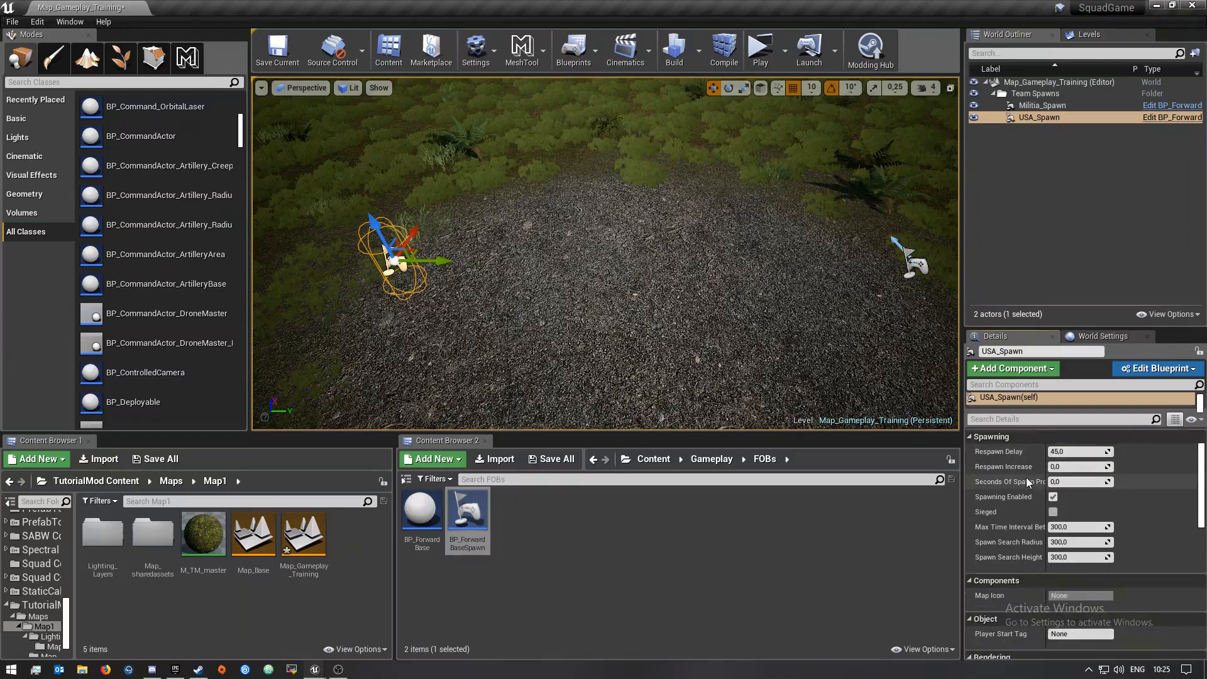
pyautogui.scroll(1, 1000, 538)
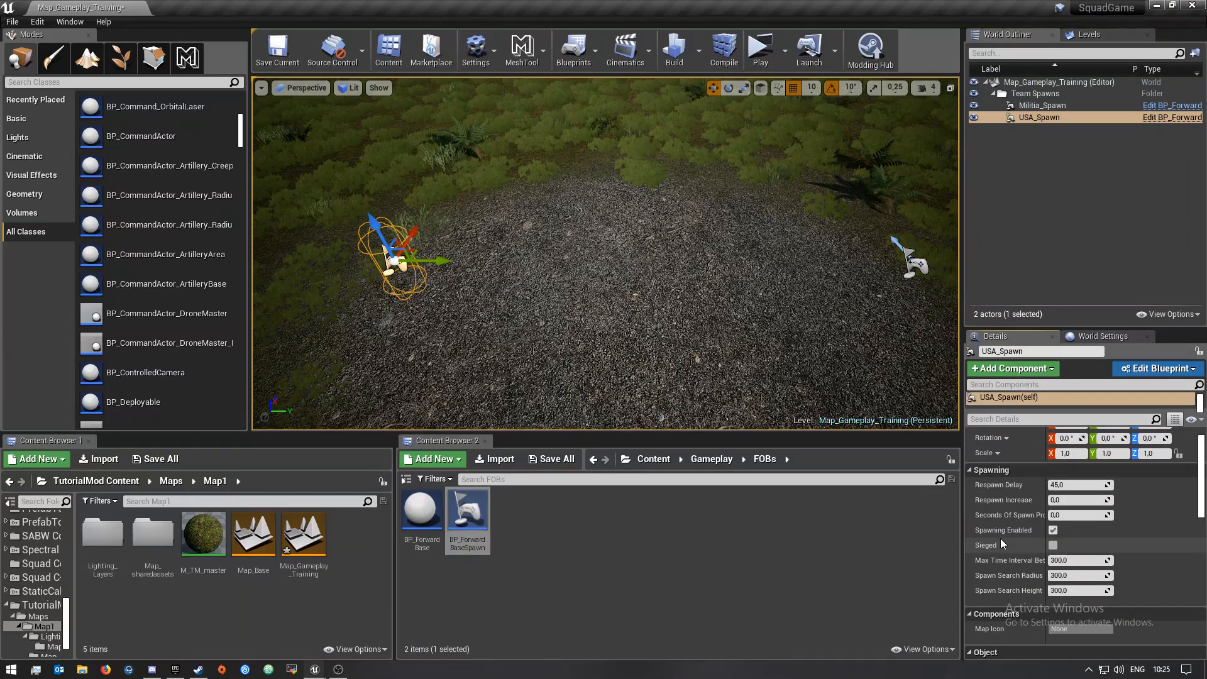
pyautogui.scroll(-4, 1070, 556)
pyautogui.scroll(5, 1070, 555)
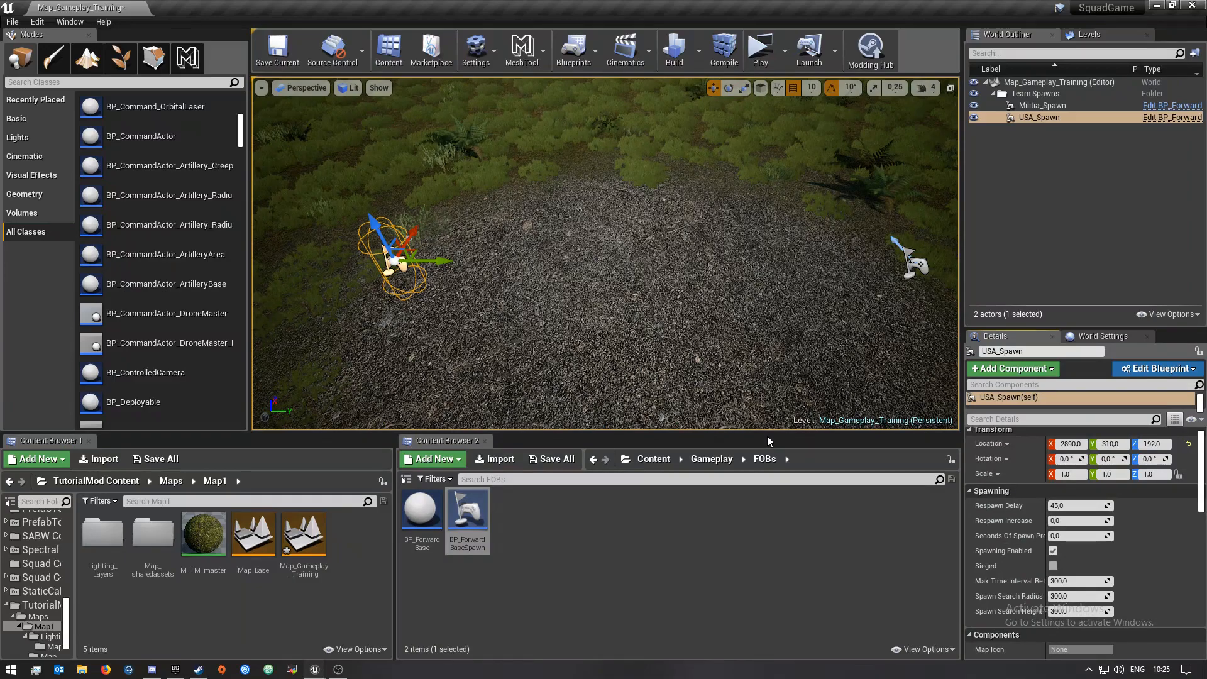
pyautogui.click(1076, 507)
pyautogui.write('0')
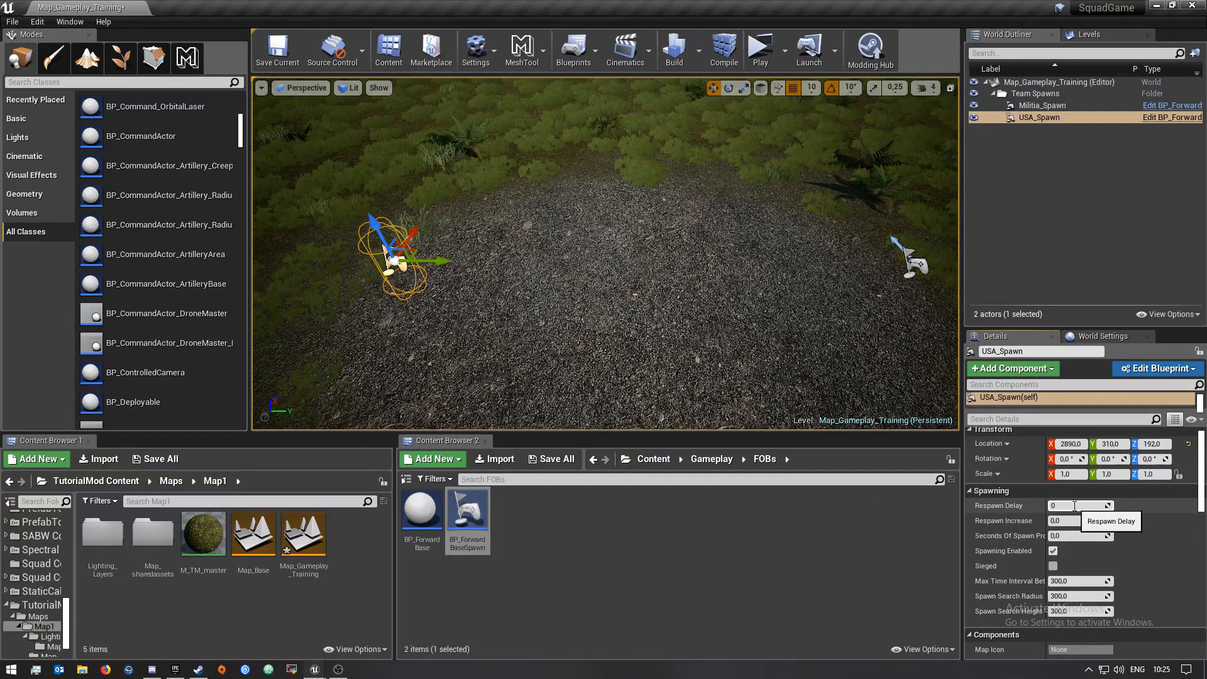
pyautogui.press('Return')
# Set the Respawn Delay of Militia_Spawn to 0
pyautogui.click(1042, 105)
pyautogui.click(1088, 505)
pyautogui.write('0')
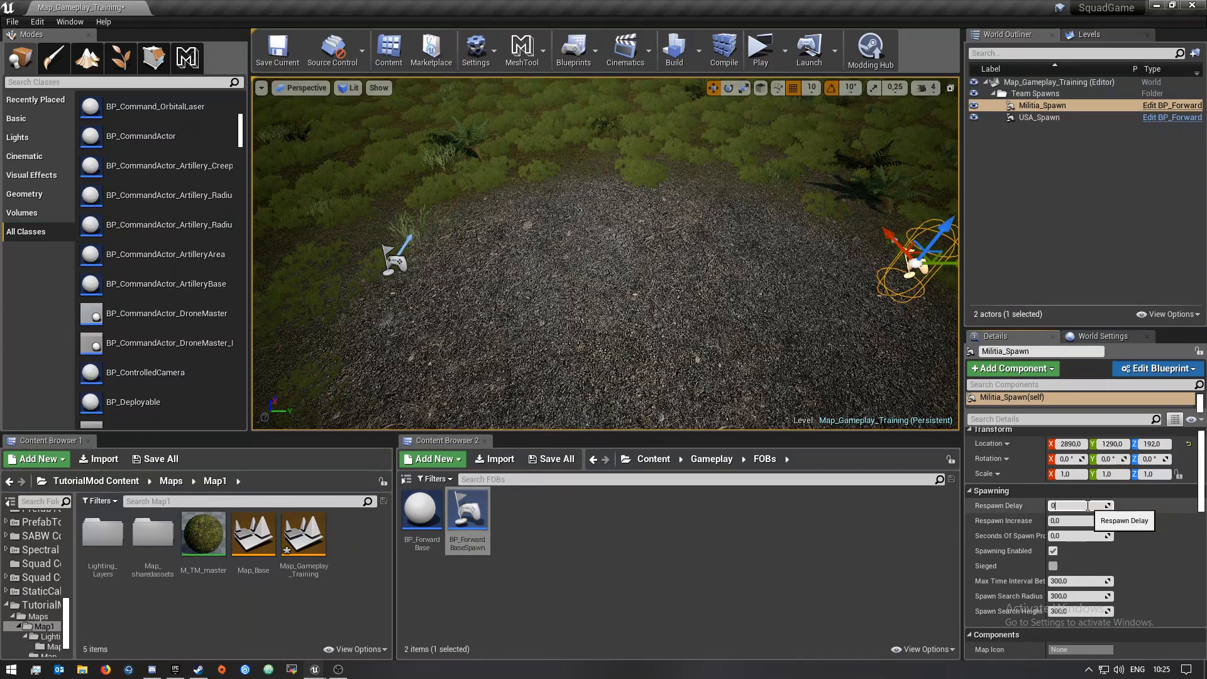
pyautogui.press('Return')
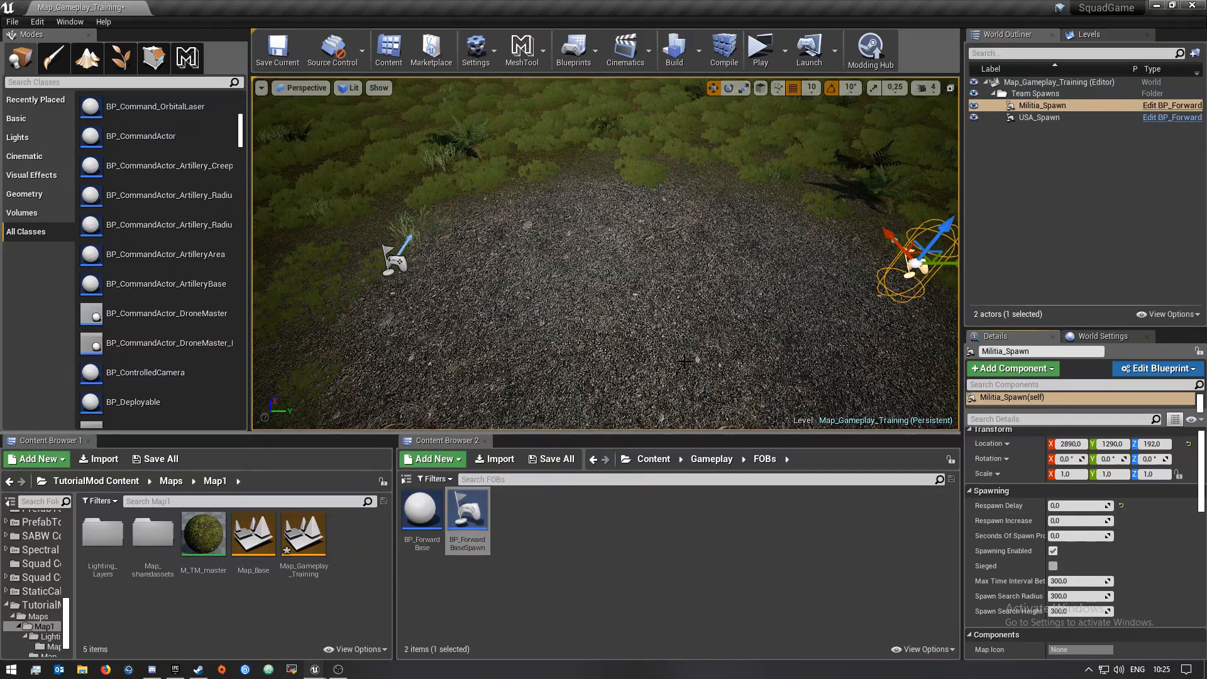
# Assign USA_Spawn to Team One and Militia_Spawn to Team Two
pyautogui.click(1039, 119)
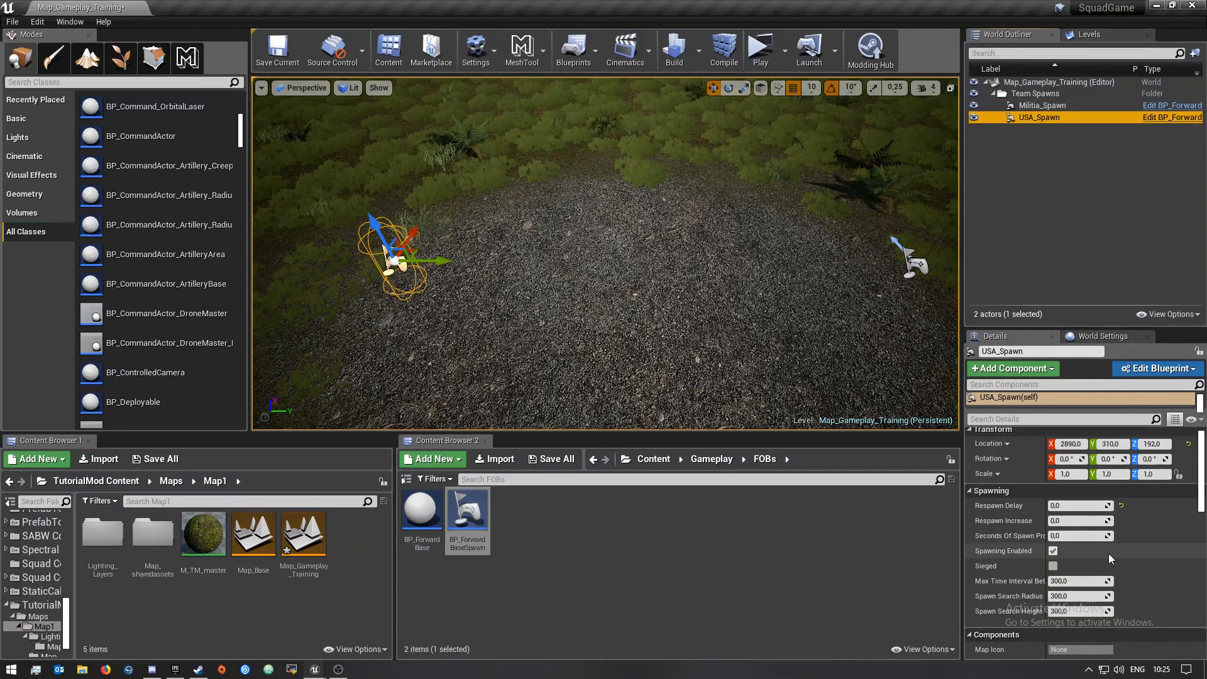
pyautogui.scroll(-10, 1104, 553)
pyautogui.scroll(-5, 1099, 556)
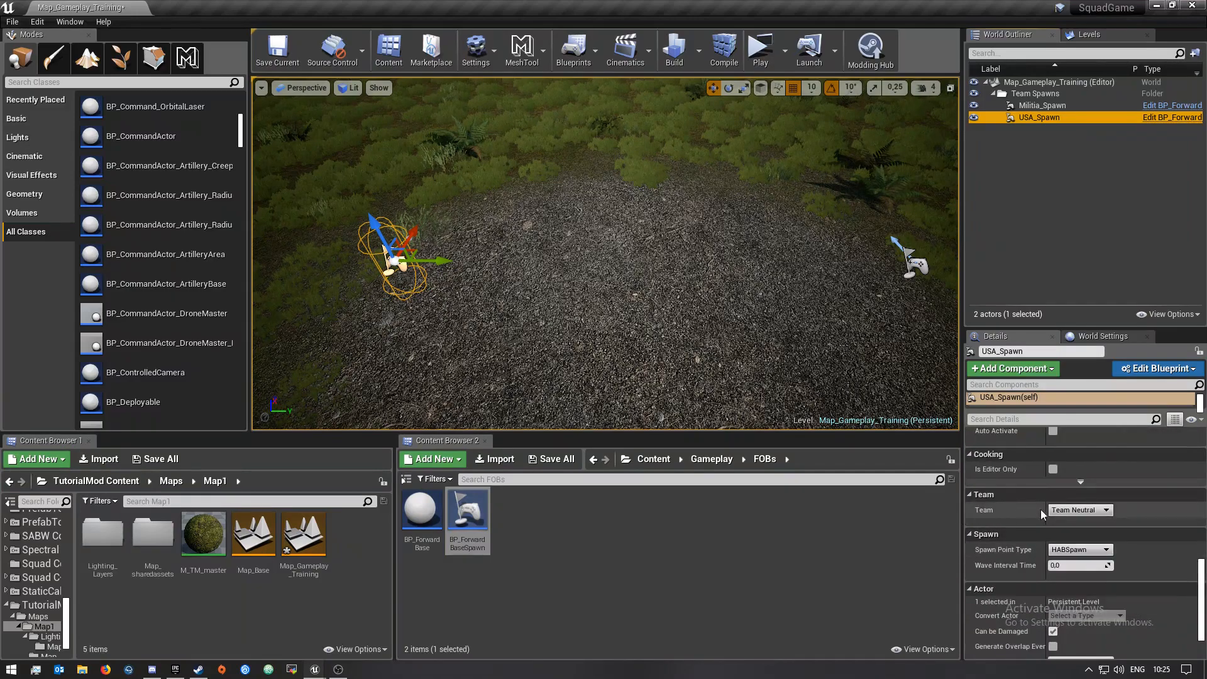
pyautogui.click(1078, 510)
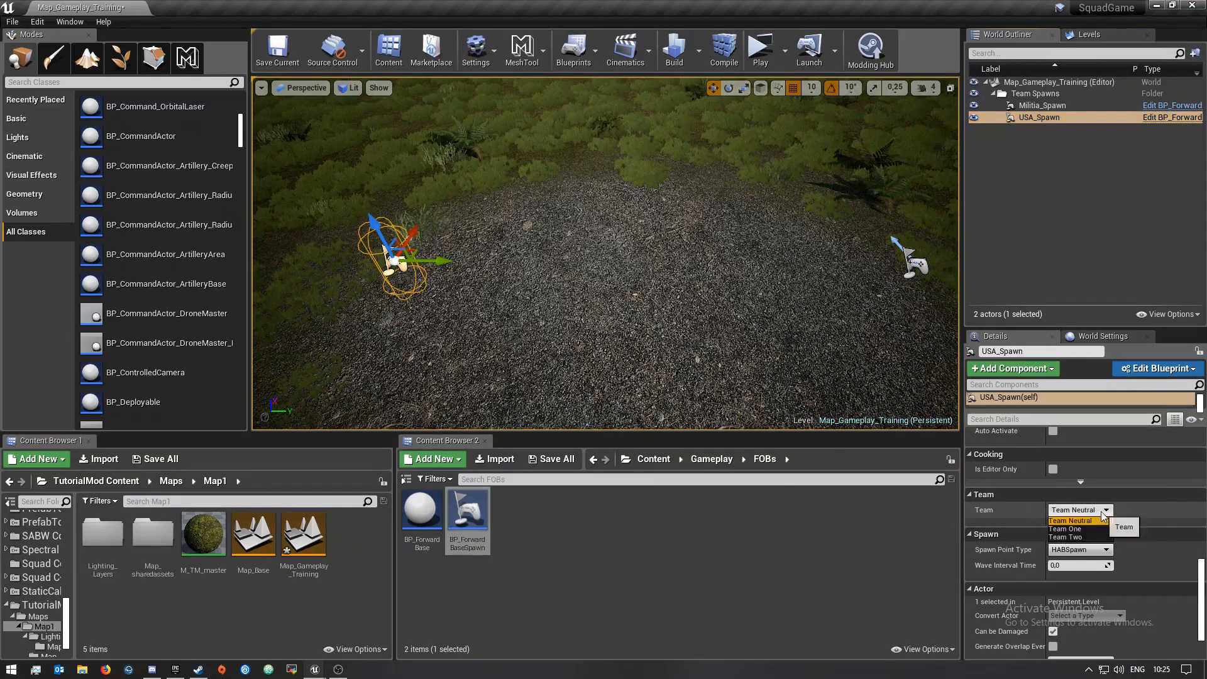
pyautogui.click(1061, 529)
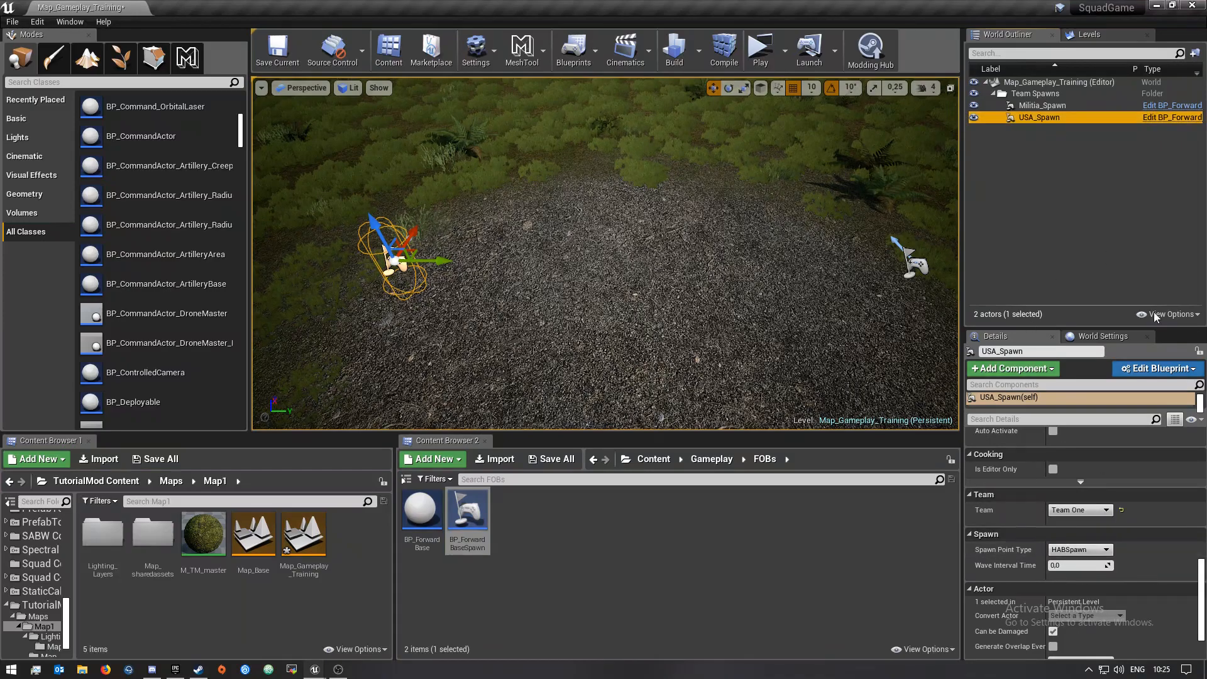
pyautogui.click(1041, 106)
pyautogui.click(1081, 510)
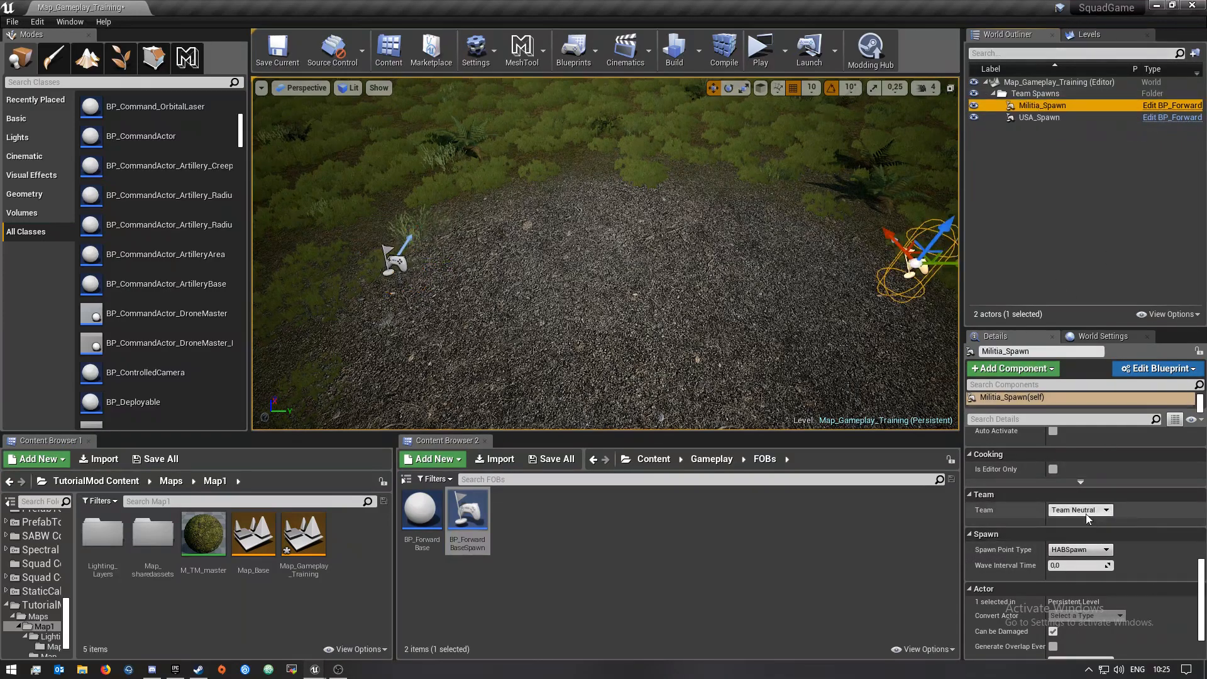
pyautogui.click(1078, 543)
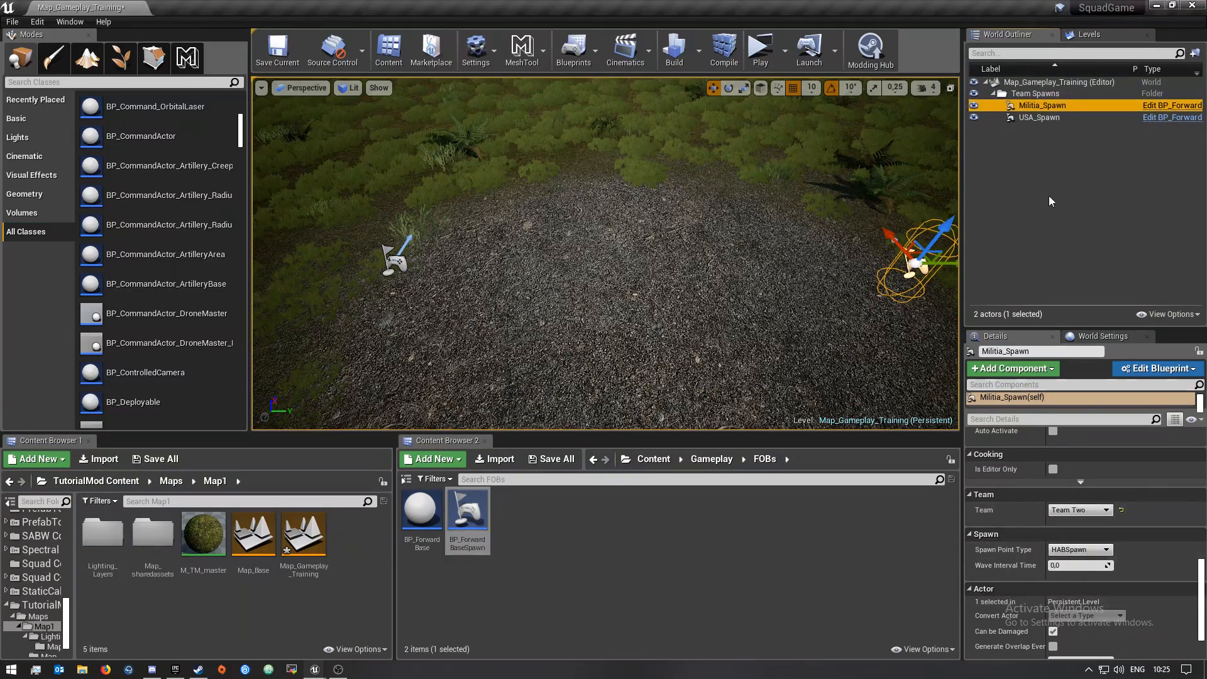
# Set the Spawn Point Type of both USA_Spawn and Militia_Spawn to Base Spawn
pyautogui.click(1039, 118)
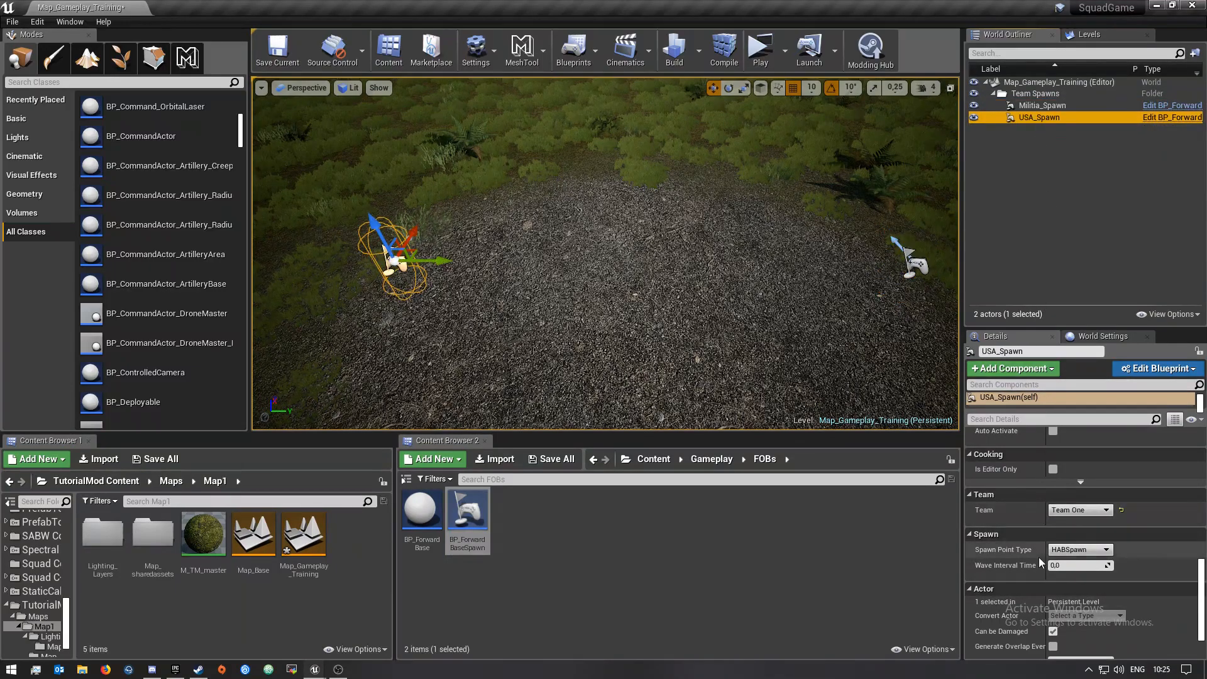
pyautogui.click(1077, 550)
pyautogui.click(1080, 564)
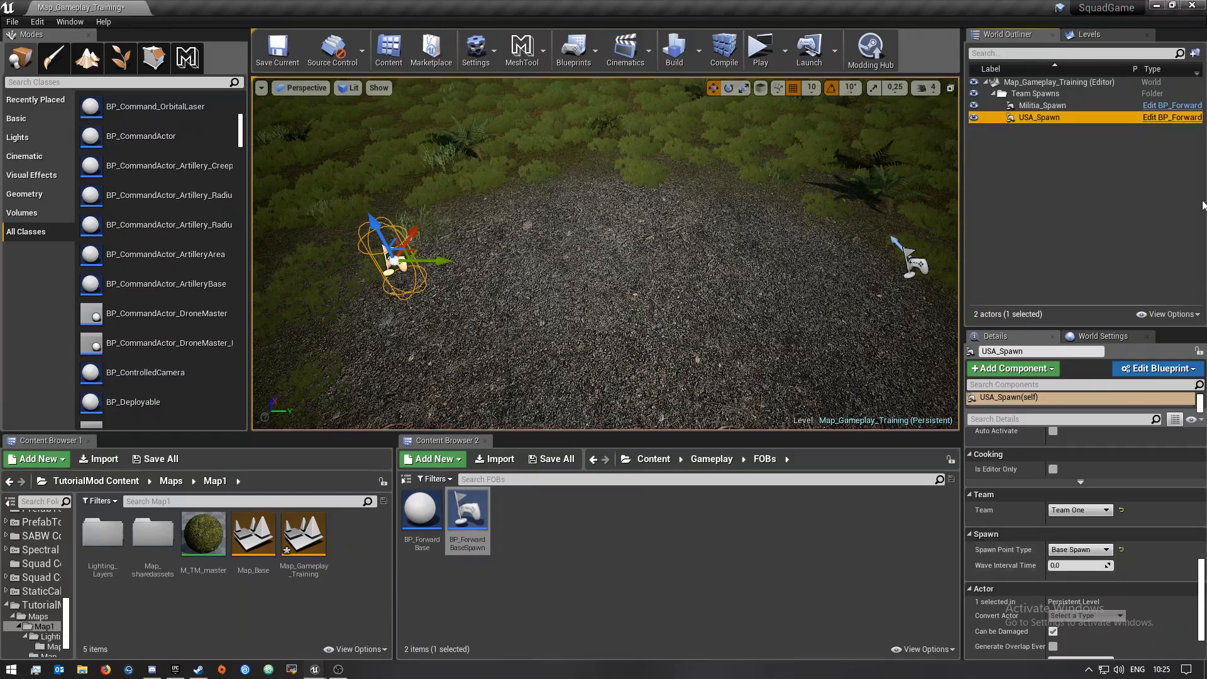
pyautogui.click(1042, 105)
pyautogui.click(1109, 550)
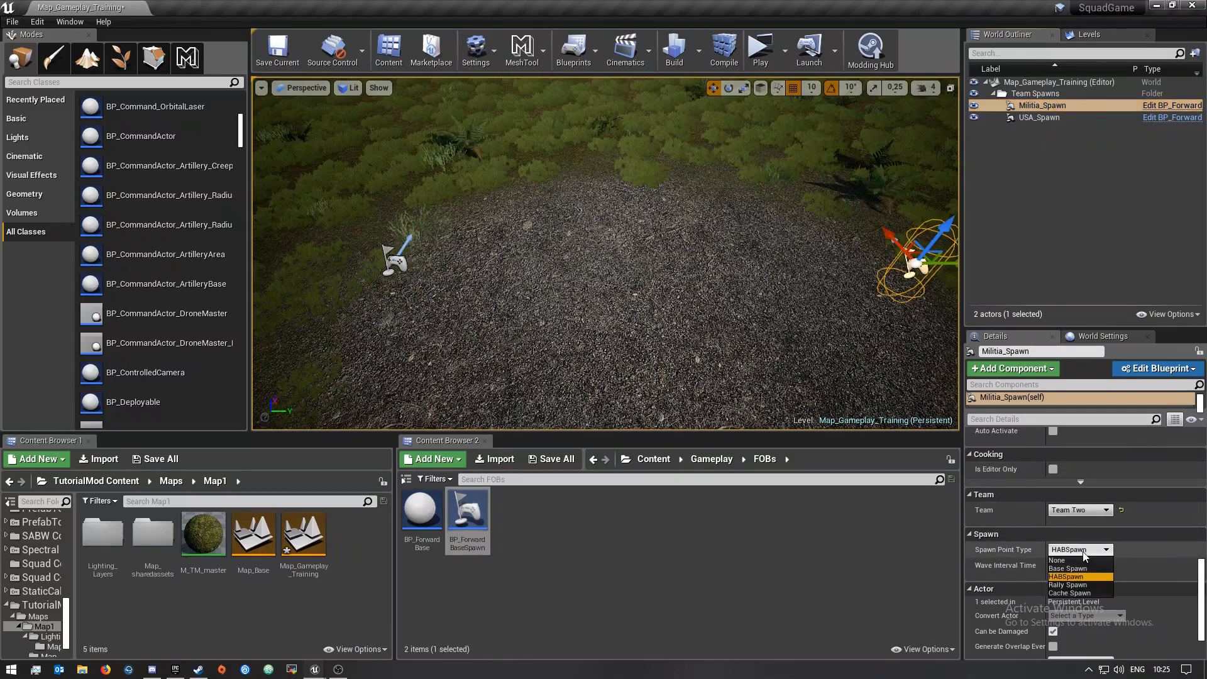
pyautogui.click(1077, 565)
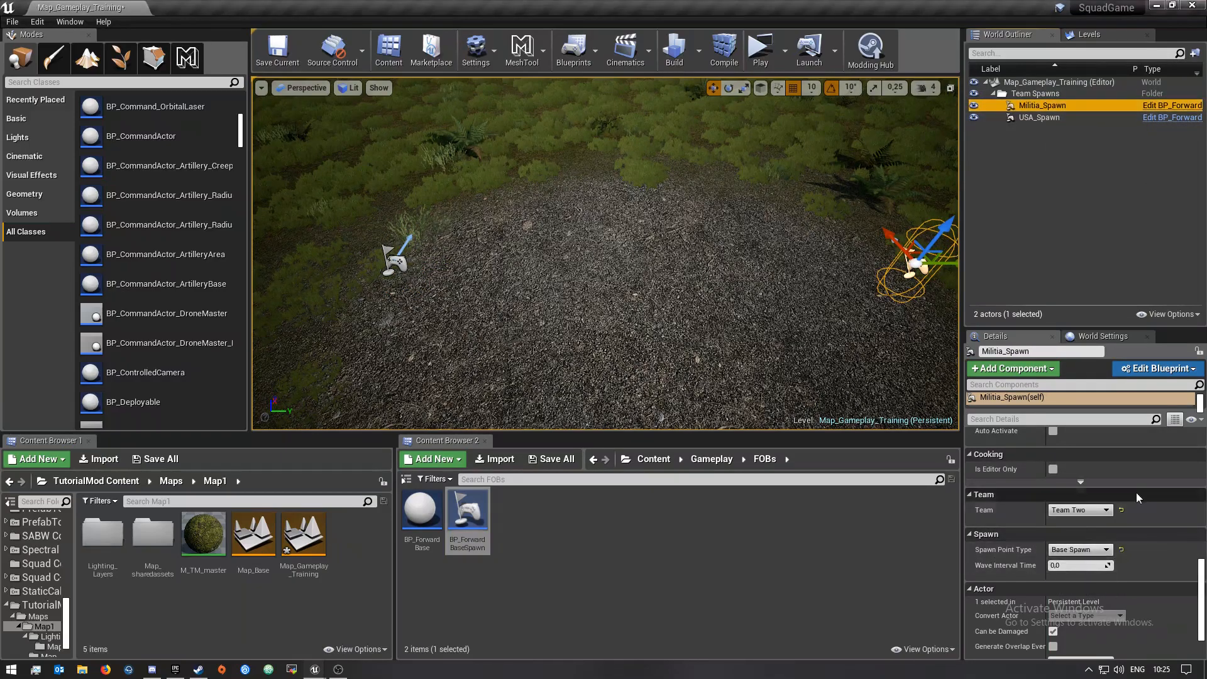
pyautogui.scroll(-3, 1148, 492)
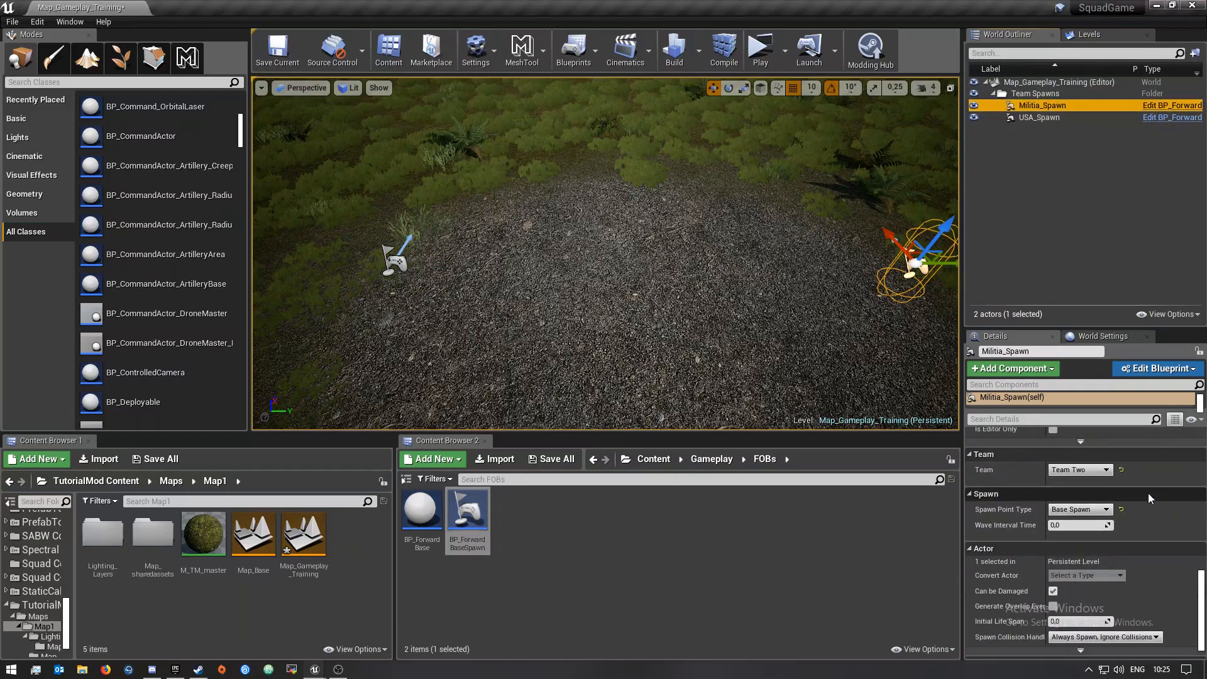
# Save the Map_Gameplay_Training level
pyautogui.moveTo(393, 492); pyautogui.dragTo(754, 488)
pyautogui.click(155, 459)
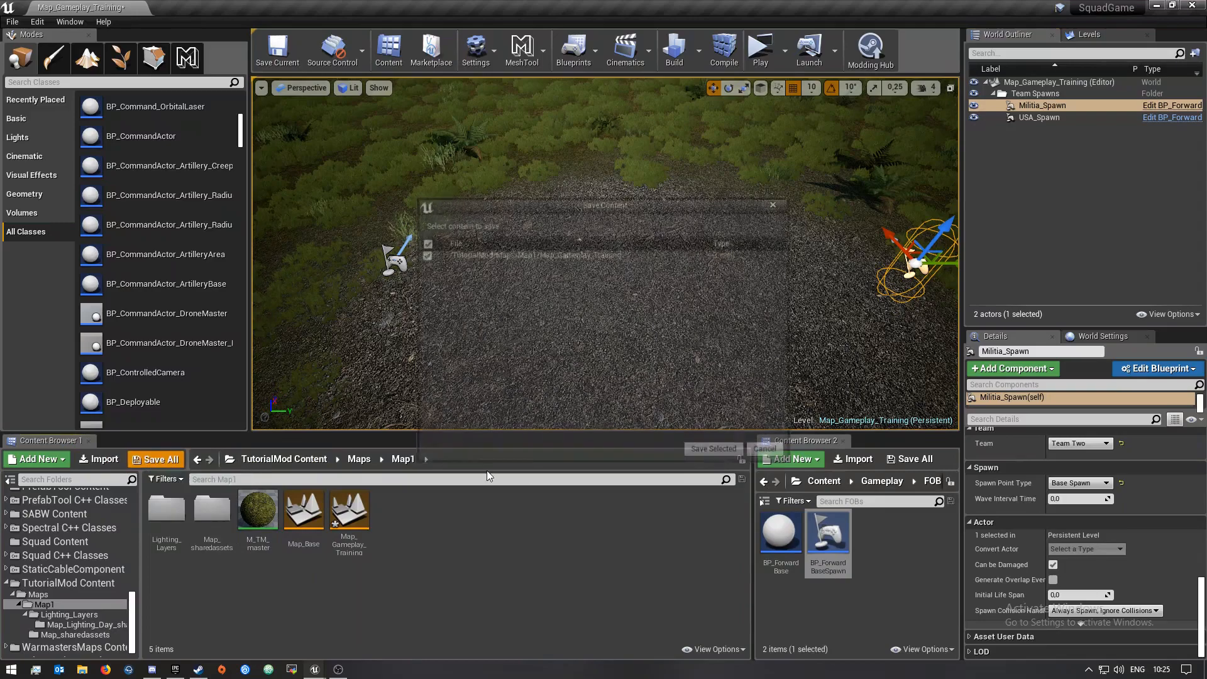
pyautogui.click(723, 450)
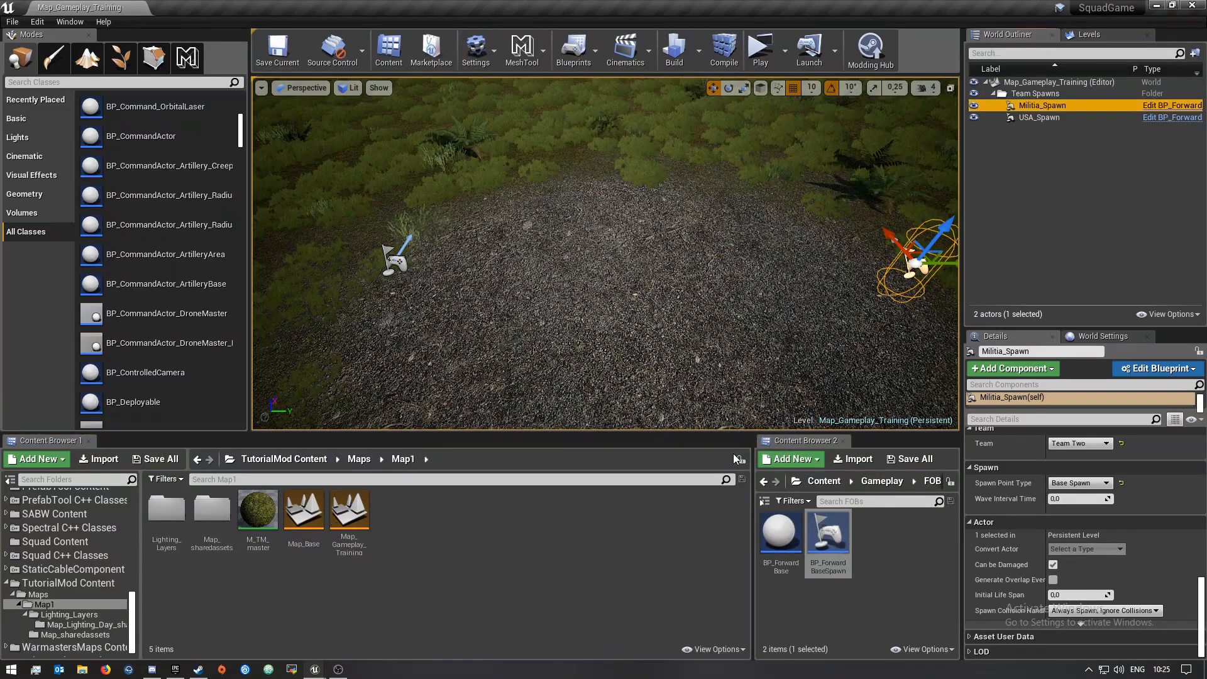
# In World Settings, set the Team One Info Class to BP_TeamInfo_USA
pyautogui.click(1034, 150)
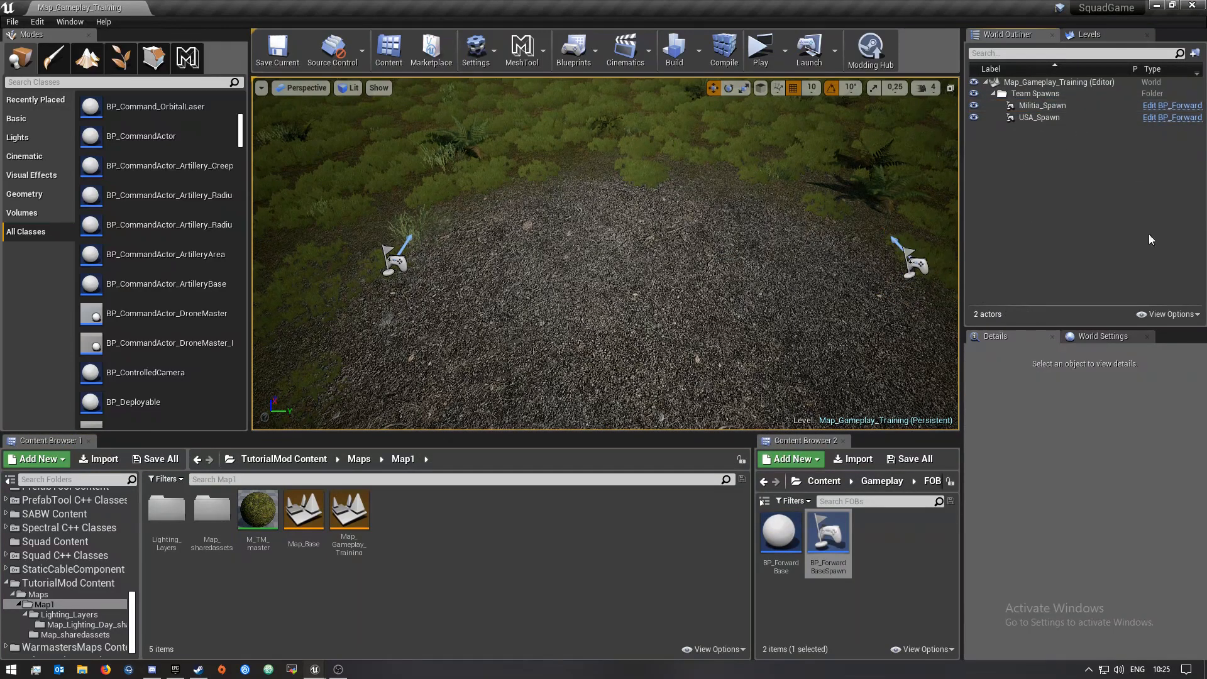
pyautogui.click(1107, 336)
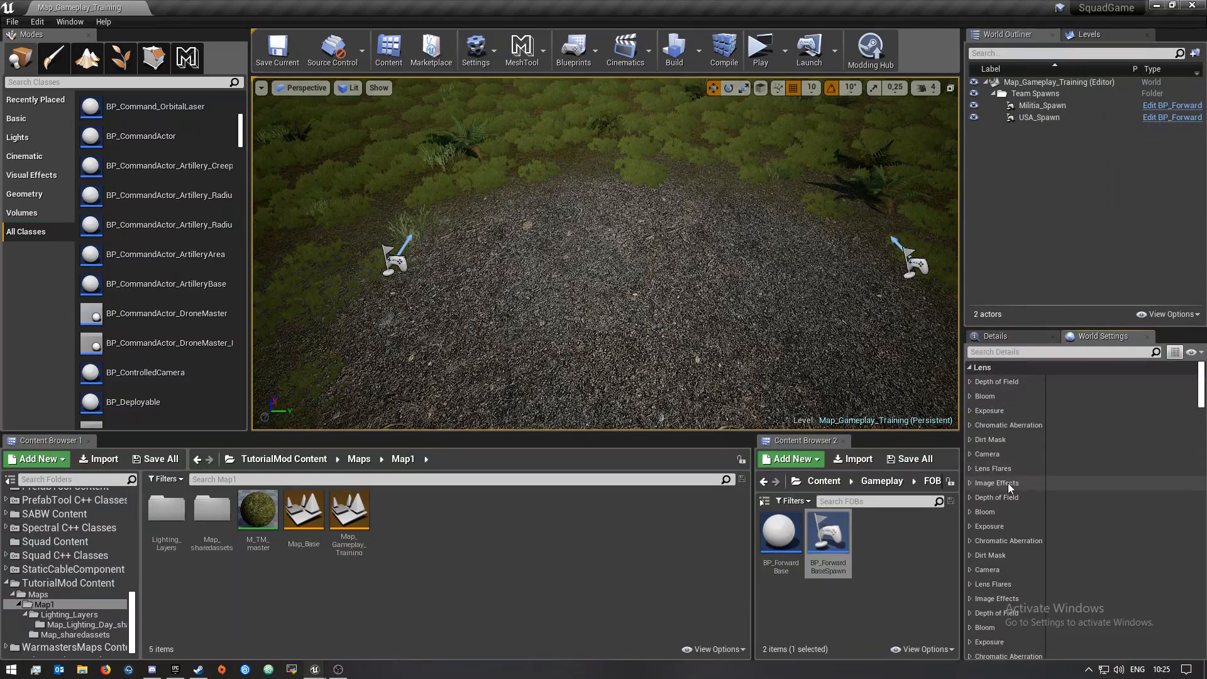
pyautogui.scroll(-3, 1005, 484)
pyautogui.scroll(-5, 1004, 484)
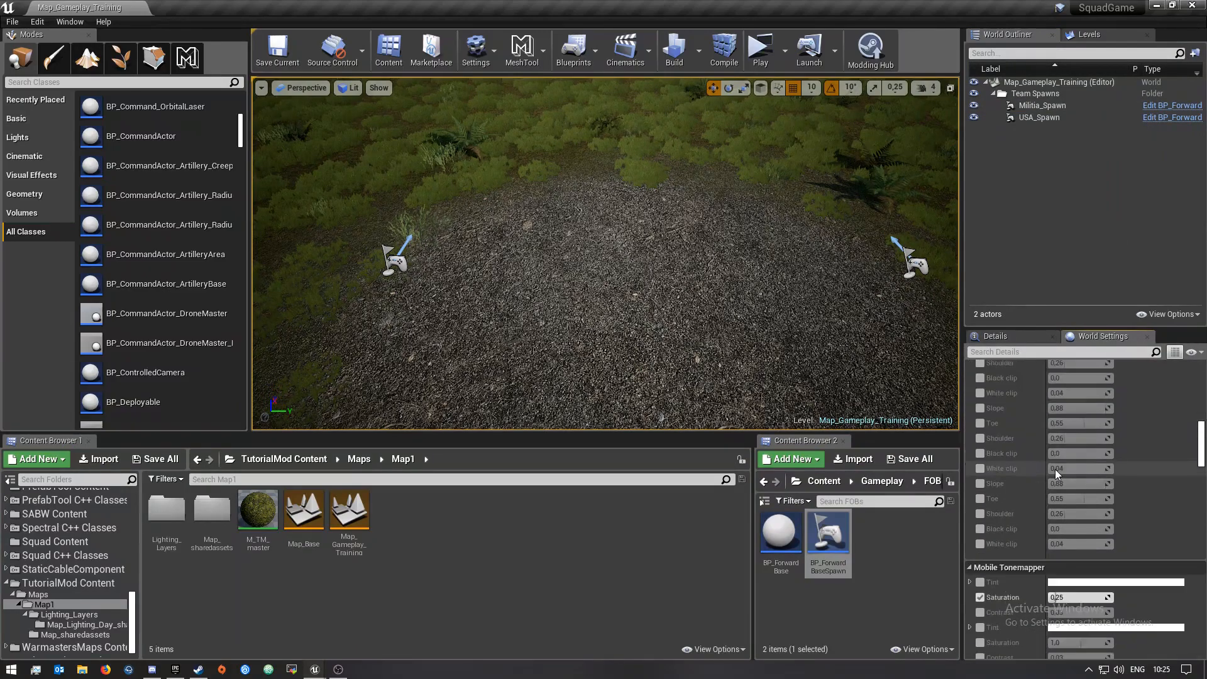
pyautogui.scroll(-10, 1056, 473)
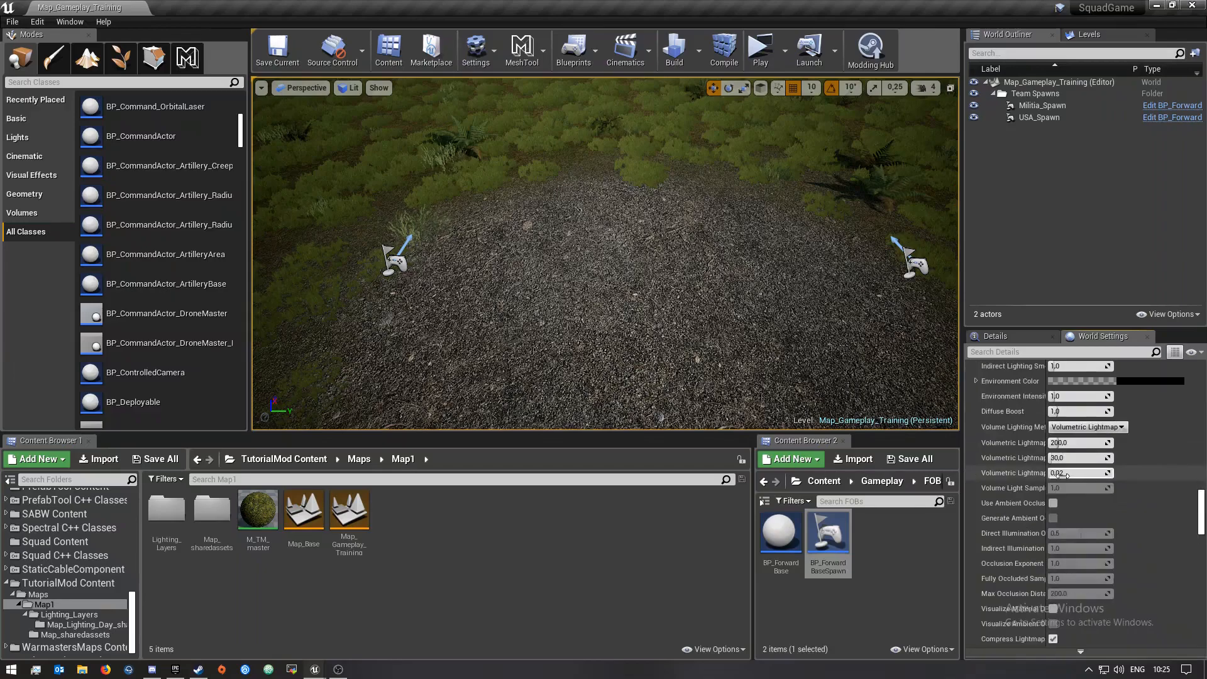
pyautogui.scroll(-1, 1064, 476)
pyautogui.click(1063, 463)
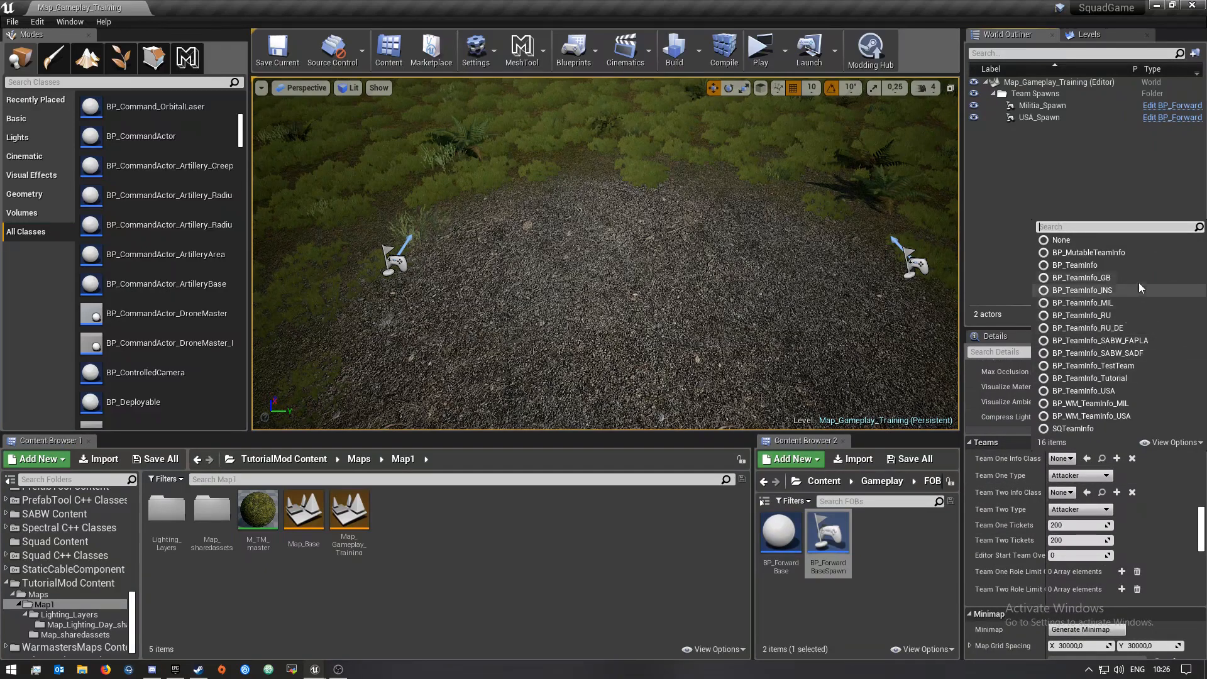
pyautogui.click(1083, 390)
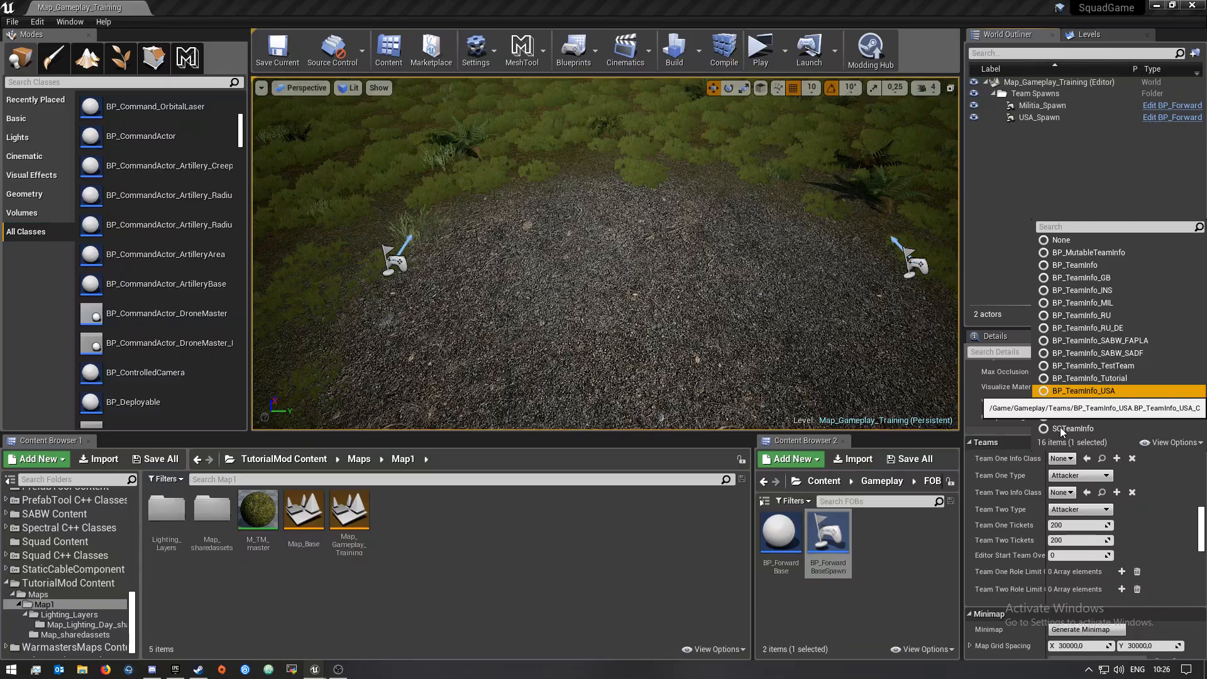
pyautogui.press('Return')
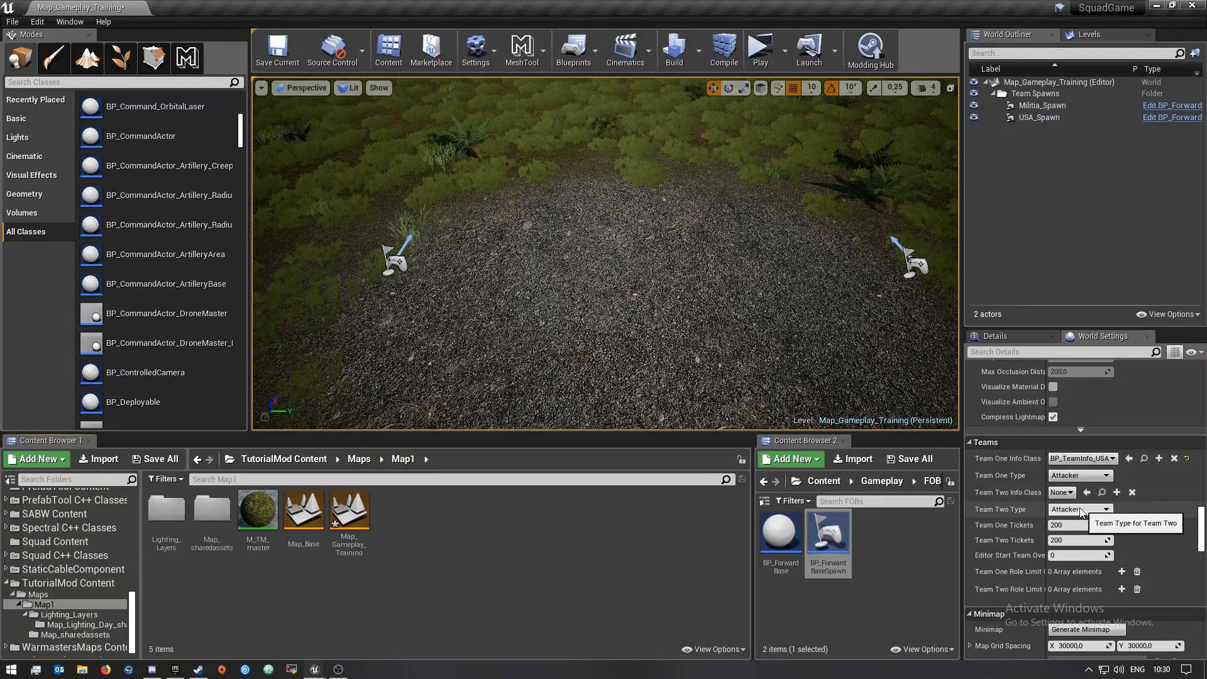
# Set the Team Two Info Class to BP_TeamInfo_MIL and save the level
pyautogui.click(1064, 495)
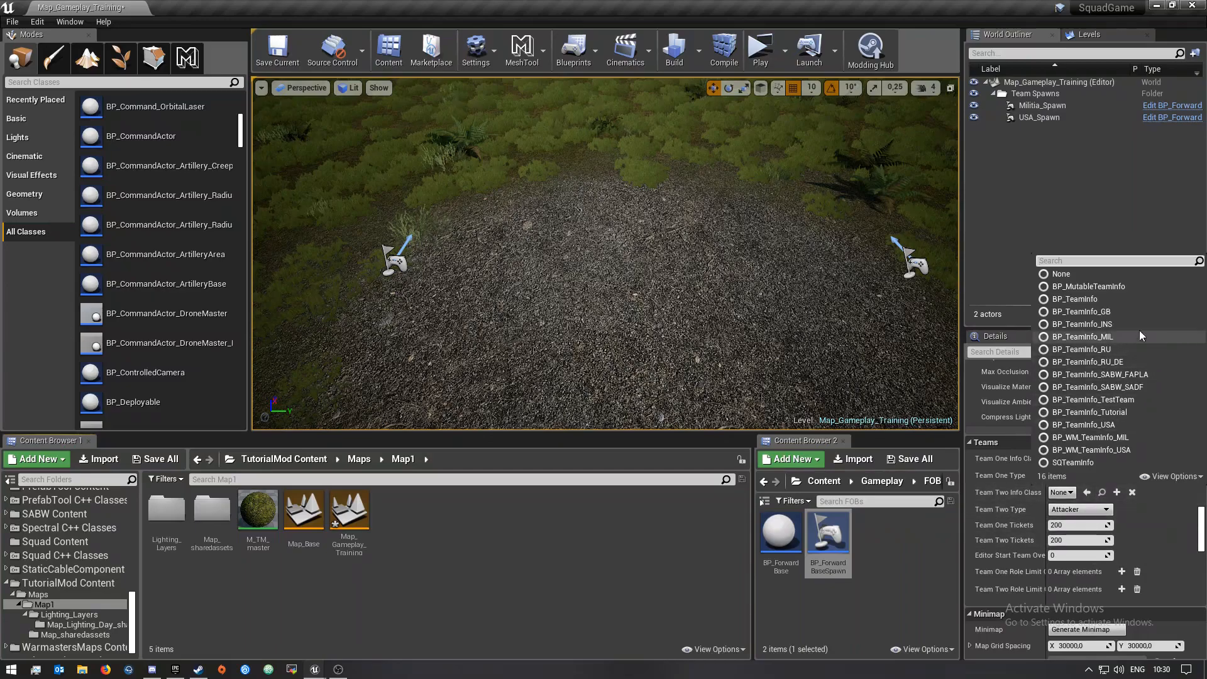
pyautogui.click(1106, 337)
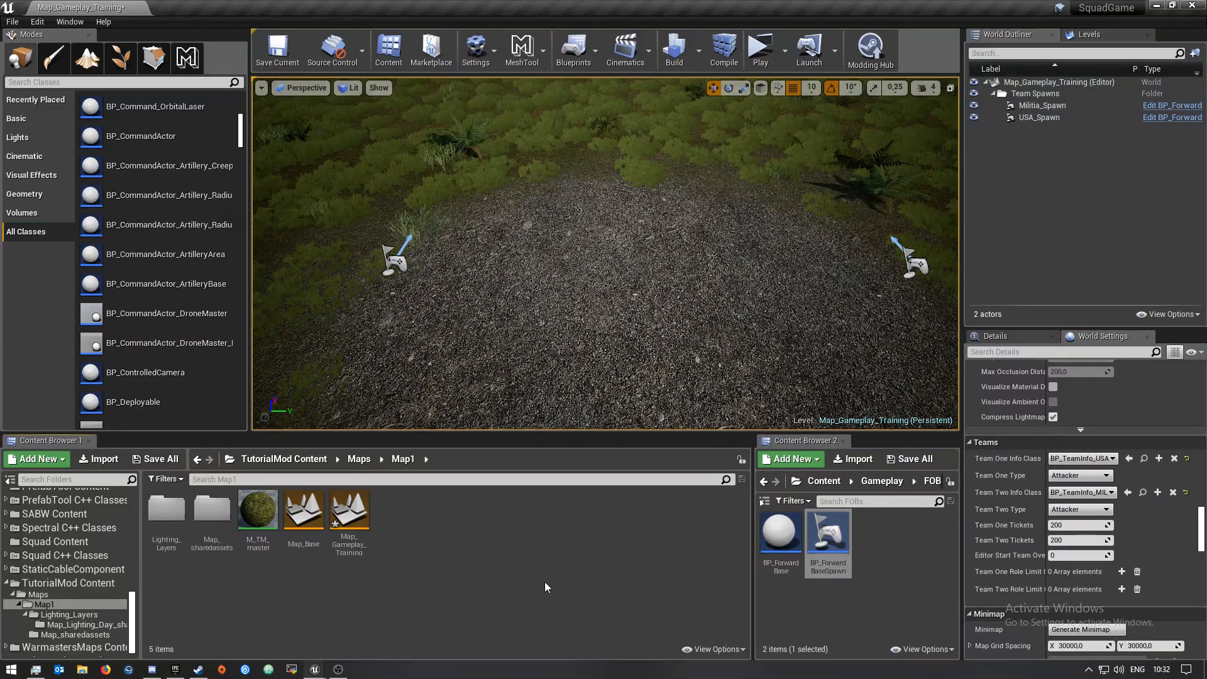
pyautogui.click(156, 458)
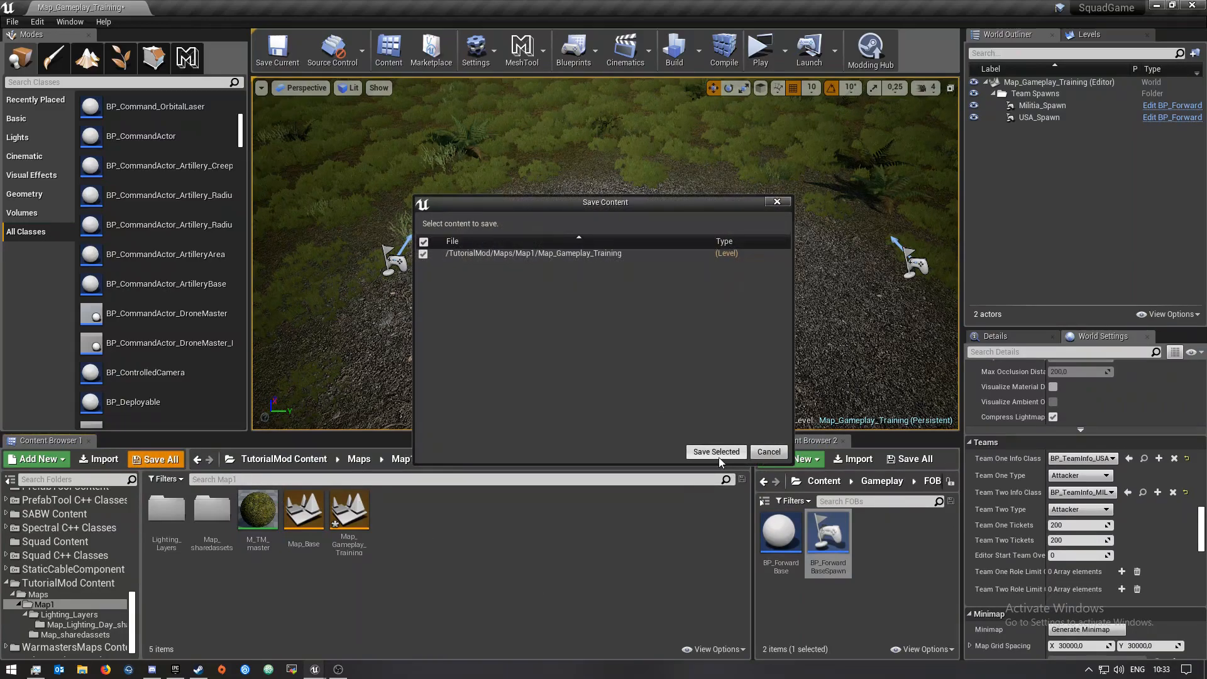
pyautogui.click(716, 452)
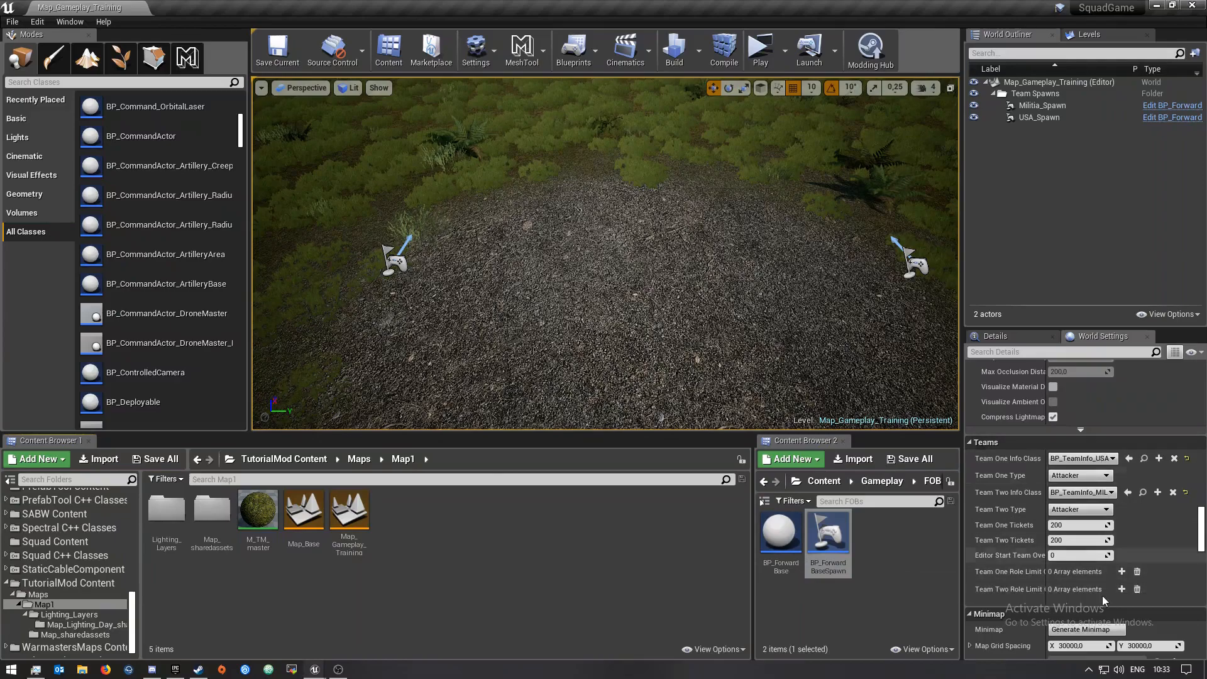
# Open the GameMode Override choices in the World Settings Game Mode section
pyautogui.scroll(-1, 1107, 578)
pyautogui.scroll(-1, 1106, 579)
pyautogui.scroll(-4, 1108, 596)
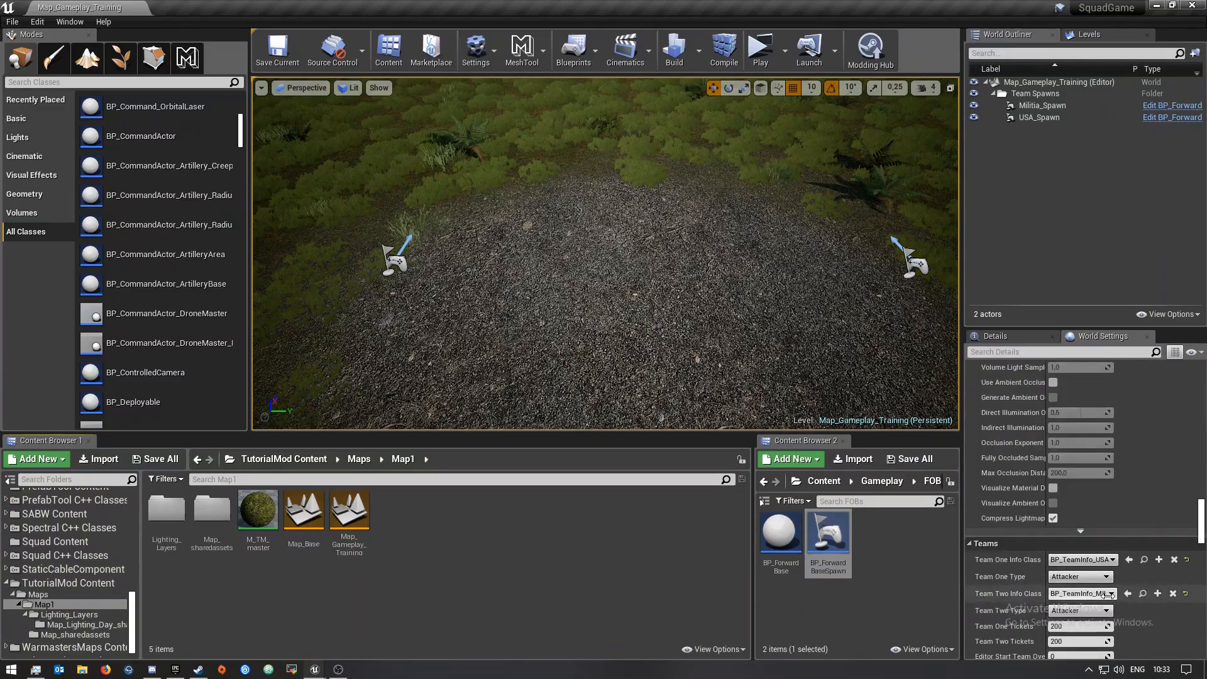
pyautogui.scroll(-6, 1057, 512)
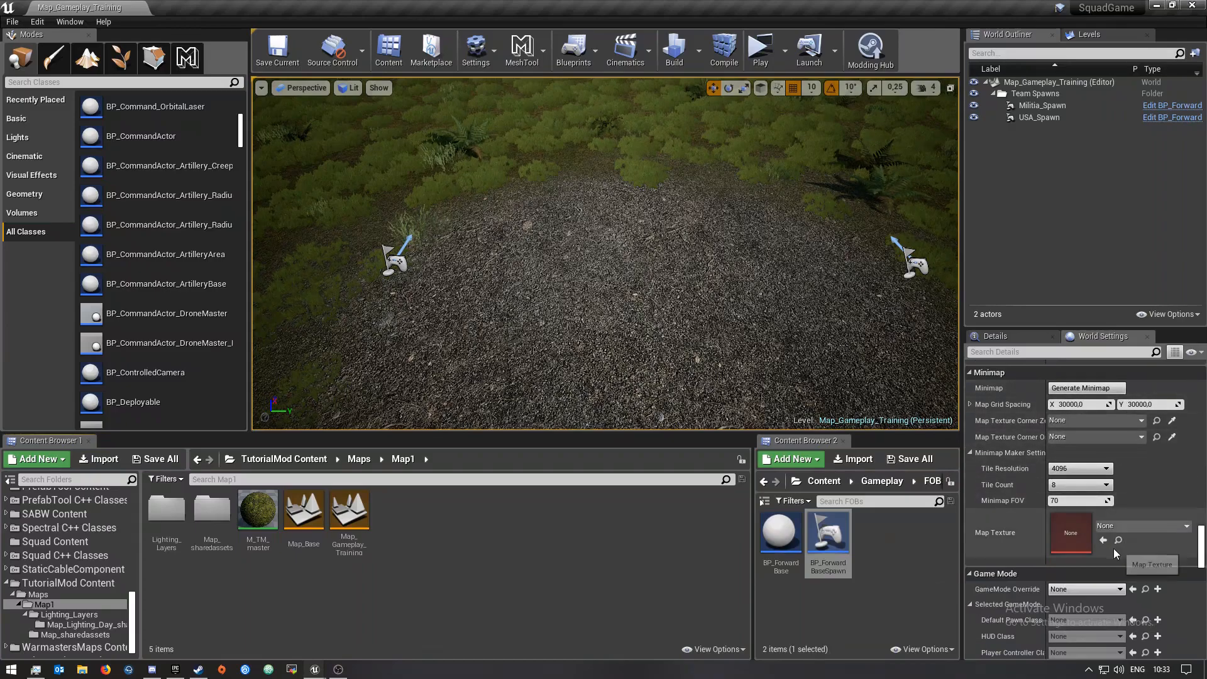
pyautogui.scroll(-6, 1113, 548)
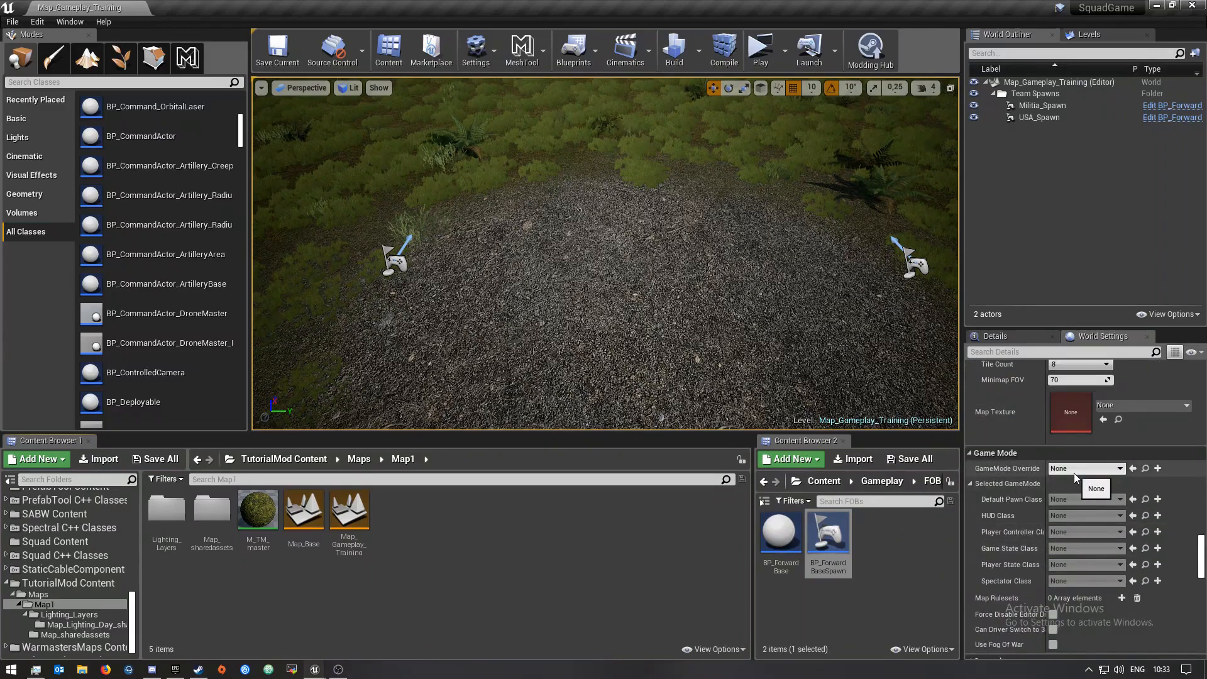
pyautogui.click(1074, 471)
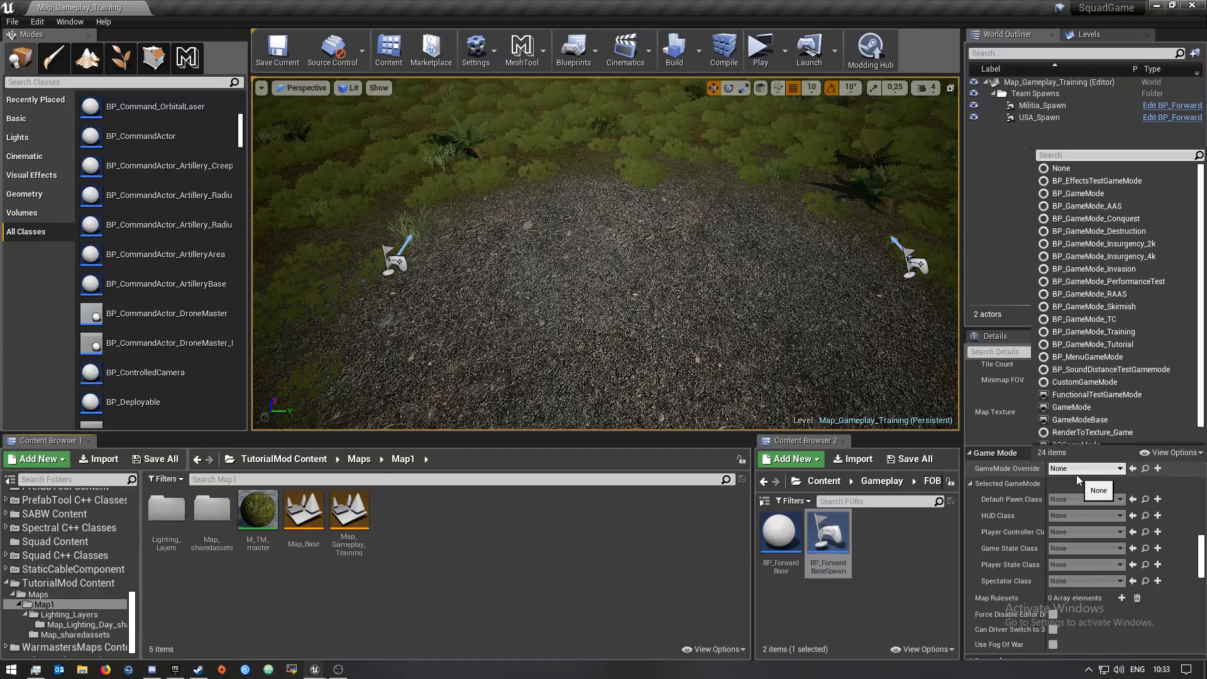
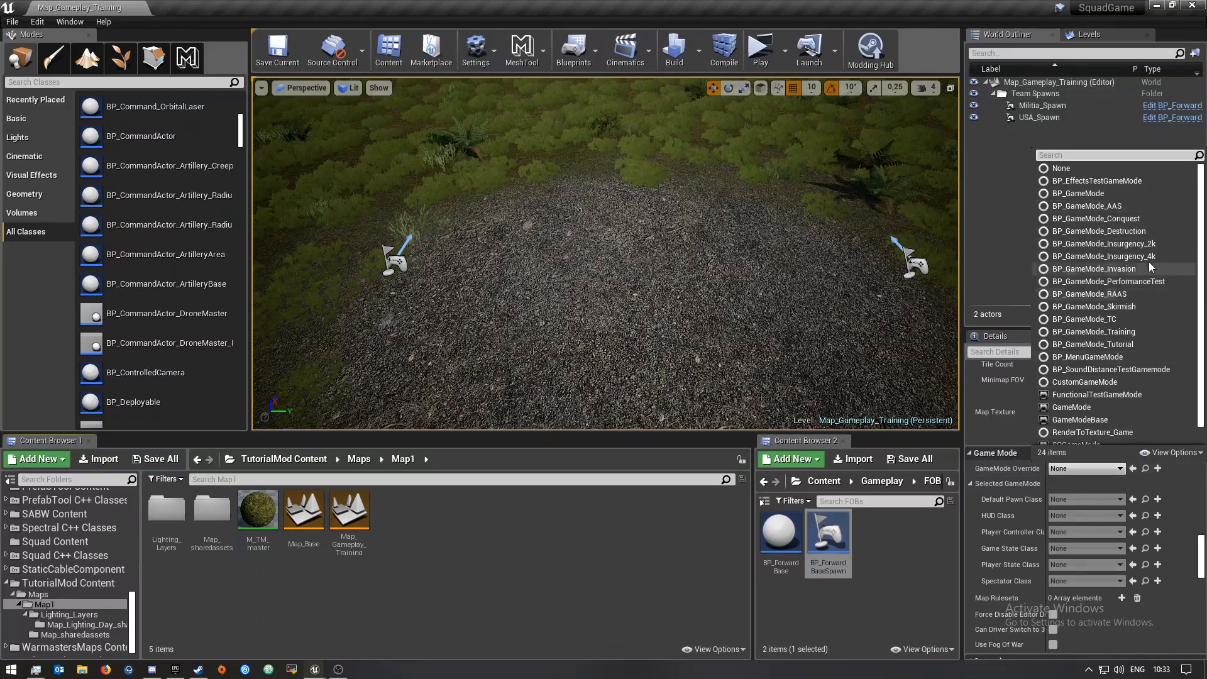
# Set the GameMode Override to BP_GameMode_Training
pyautogui.click(1133, 332)
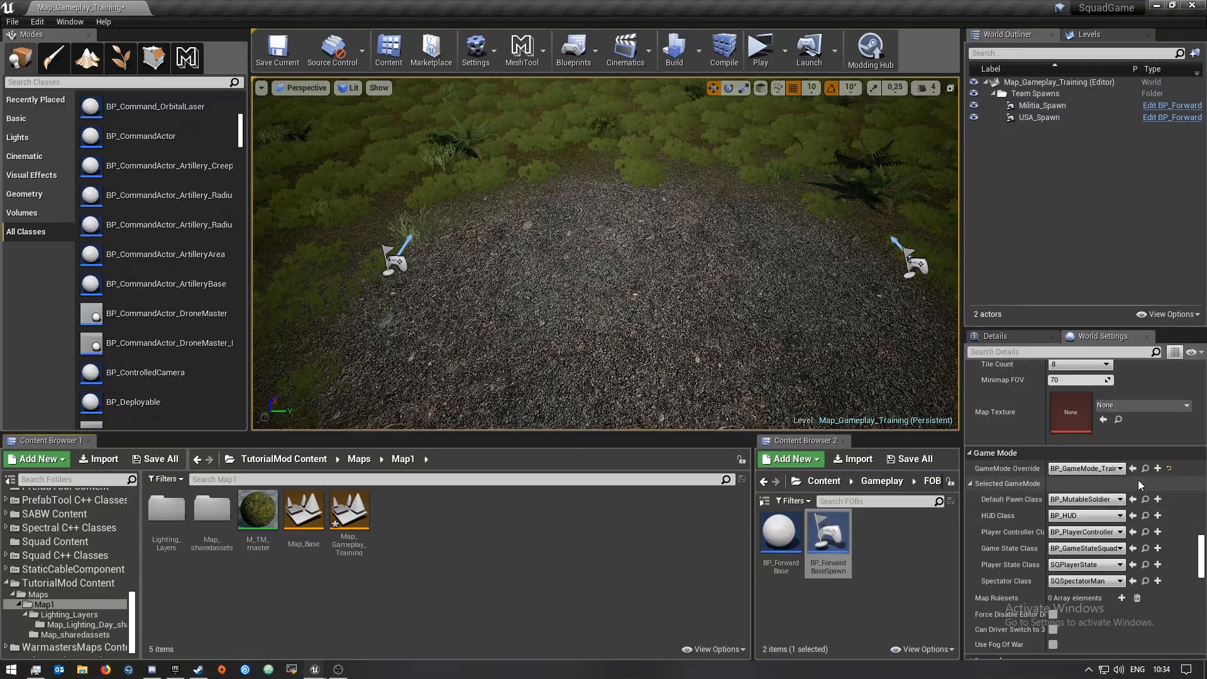
# Set the minimap Map Grid Spacing to 5000
pyautogui.scroll(-5, 1154, 562)
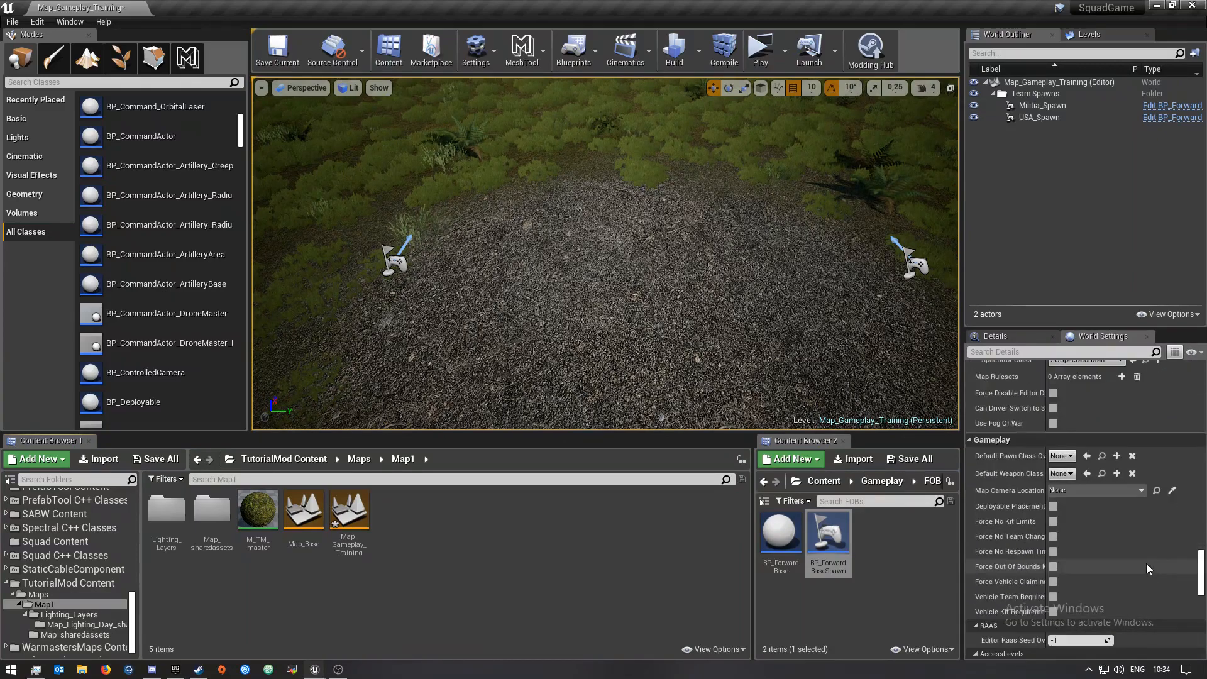
pyautogui.scroll(10, 1146, 563)
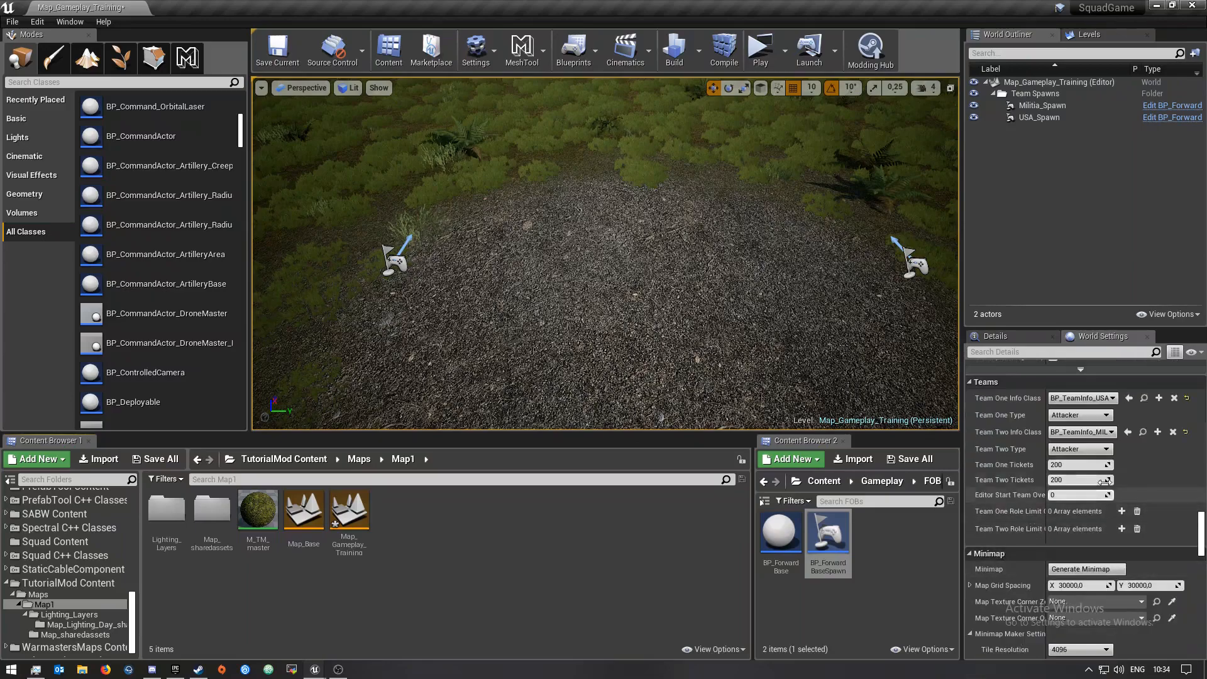
pyautogui.scroll(-10, 1117, 474)
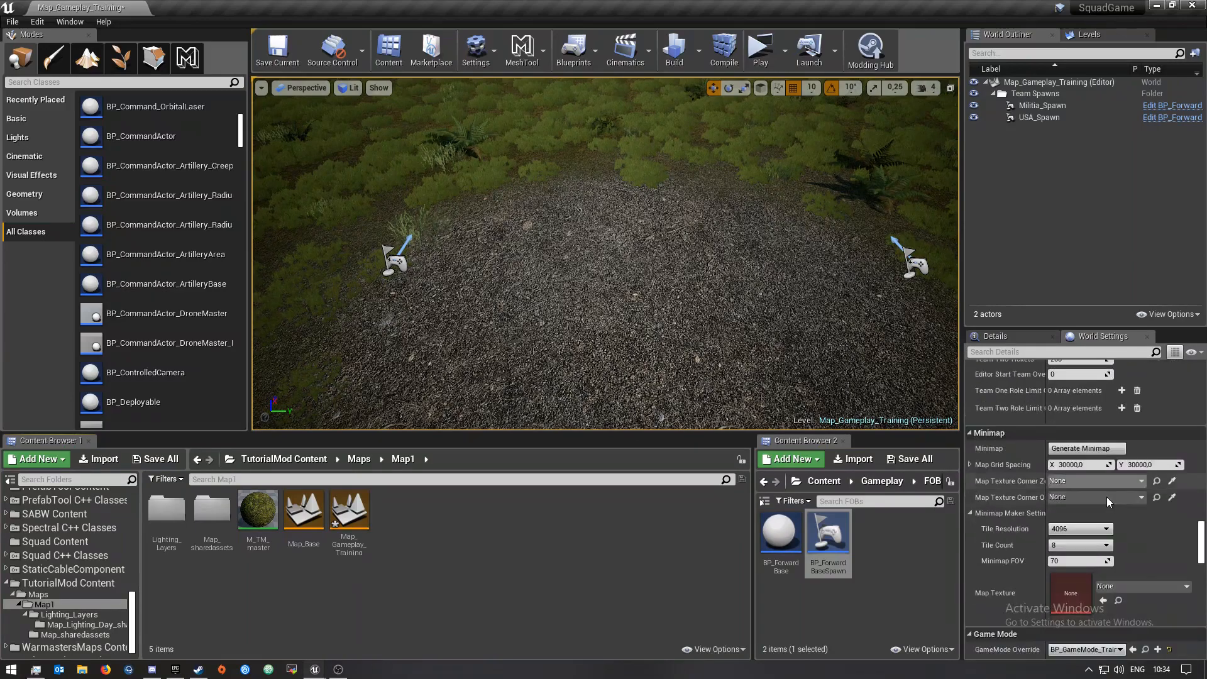
pyautogui.click(1086, 463)
pyautogui.press('Return')
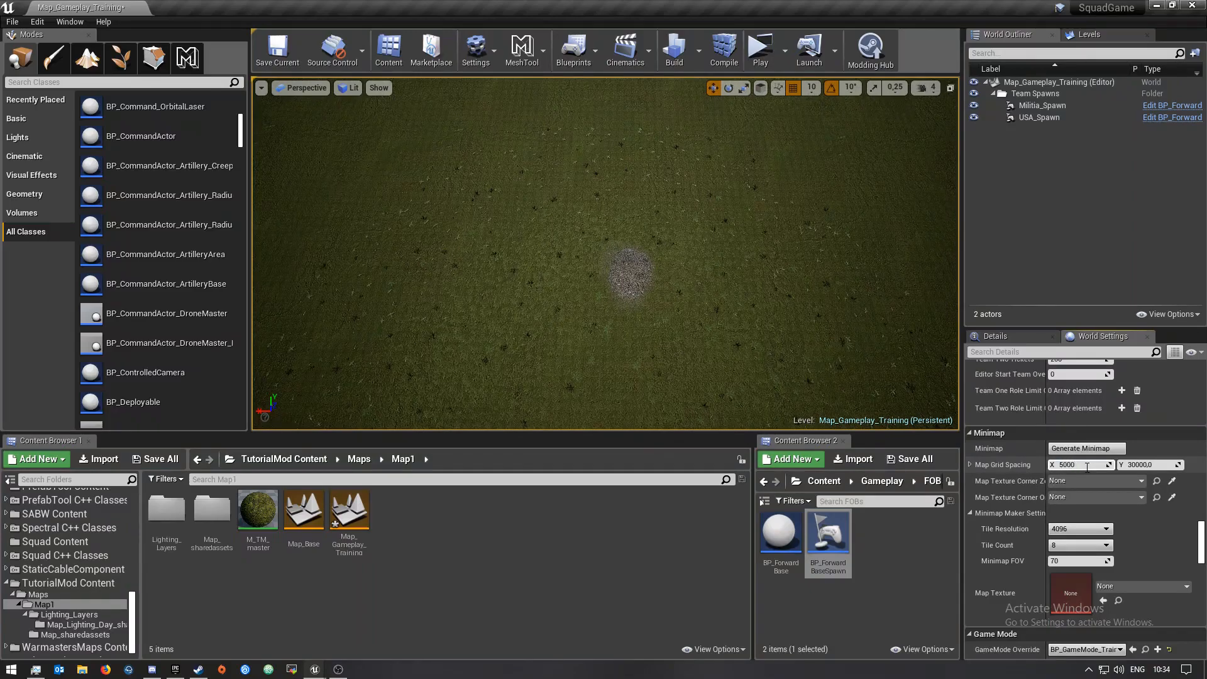
pyautogui.write('5000')
pyautogui.press('Return')
# Set the Minimap Maker Tile Resolution to 2048 and the Tile Count to 1
pyautogui.click(1079, 529)
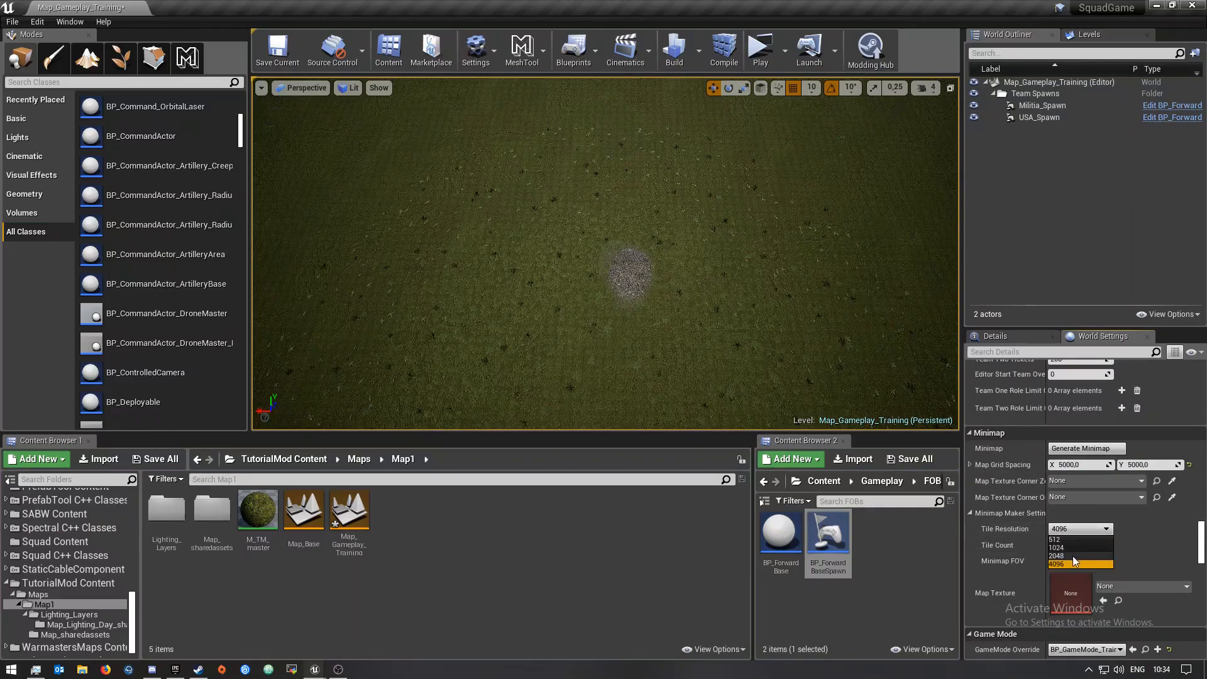
pyautogui.click(1072, 556)
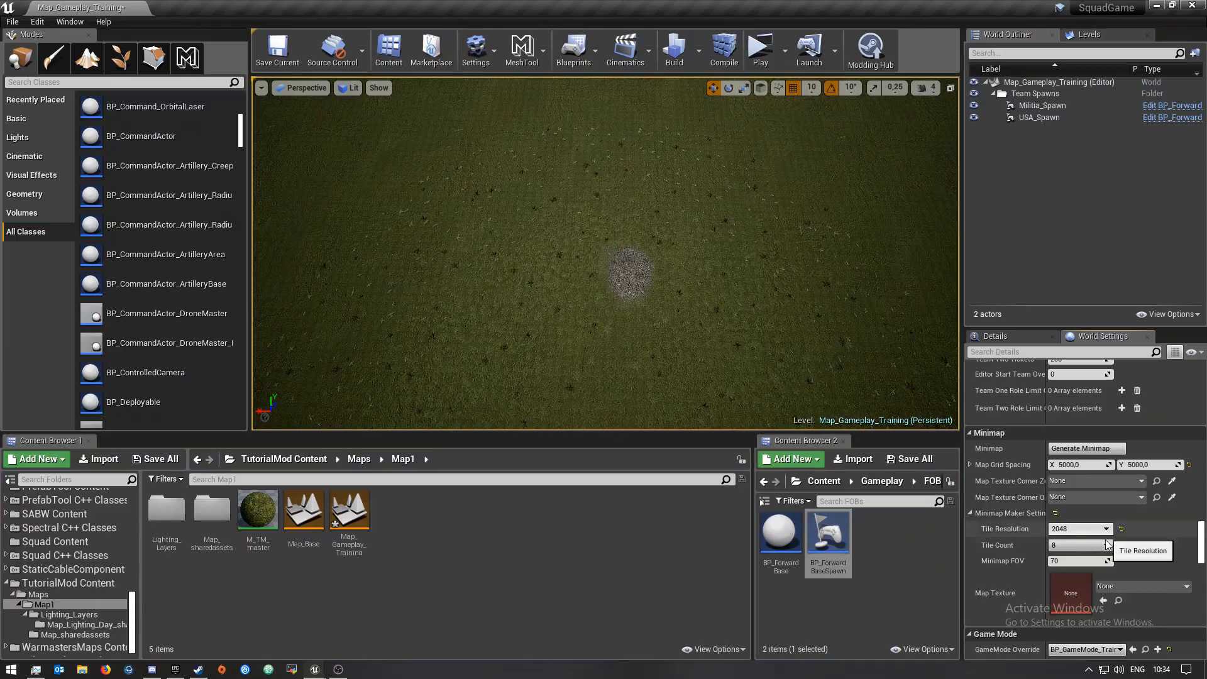
pyautogui.click(1092, 544)
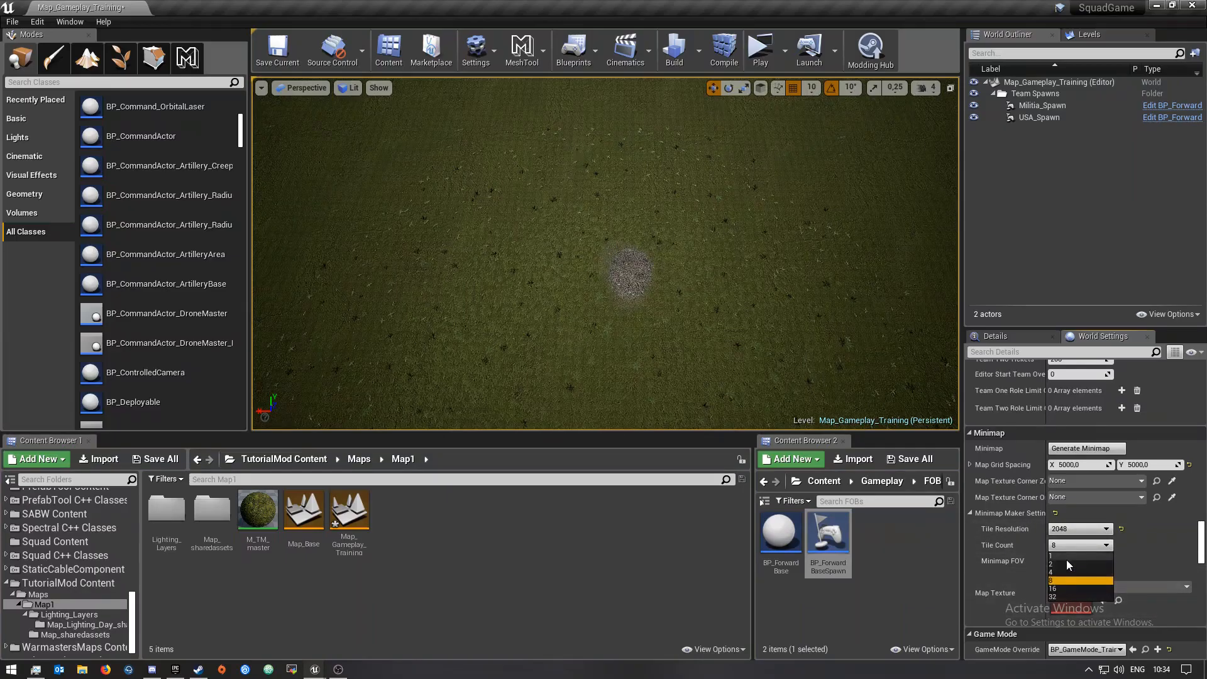
pyautogui.click(1066, 557)
# Place an empty actor at one corner of the map
pyautogui.moveTo(773, 283); pyautogui.dragTo(773, 314, button='right')
pyautogui.press('s')
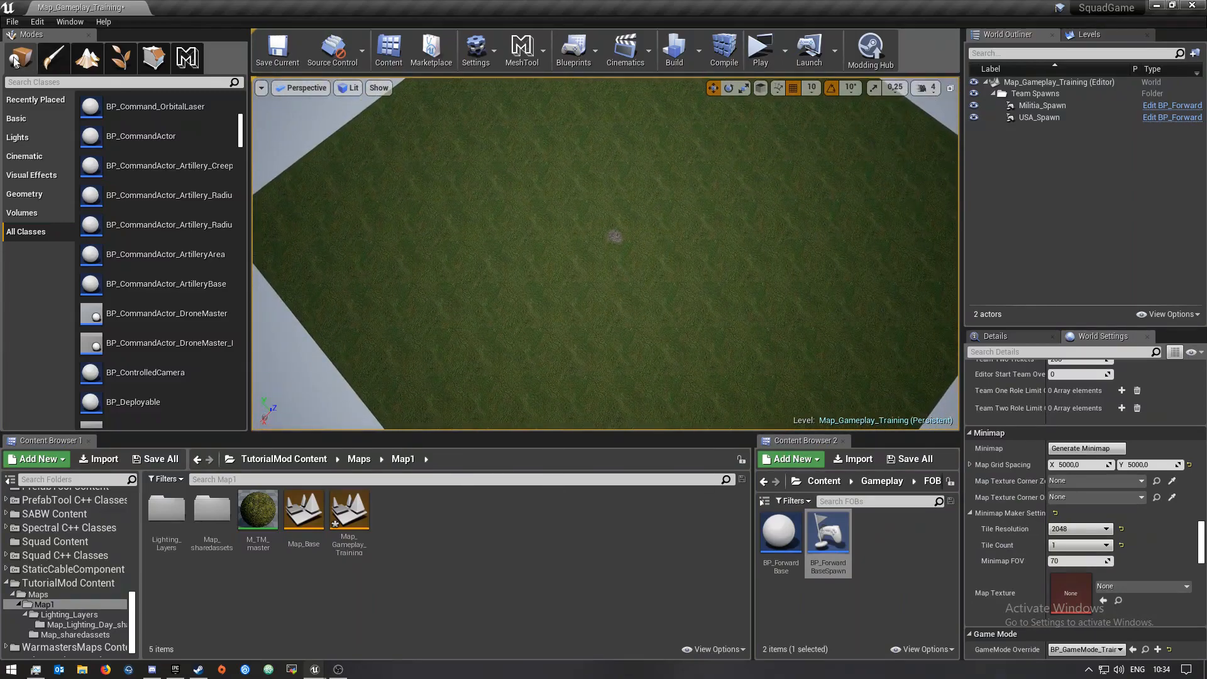
pyautogui.click(28, 120)
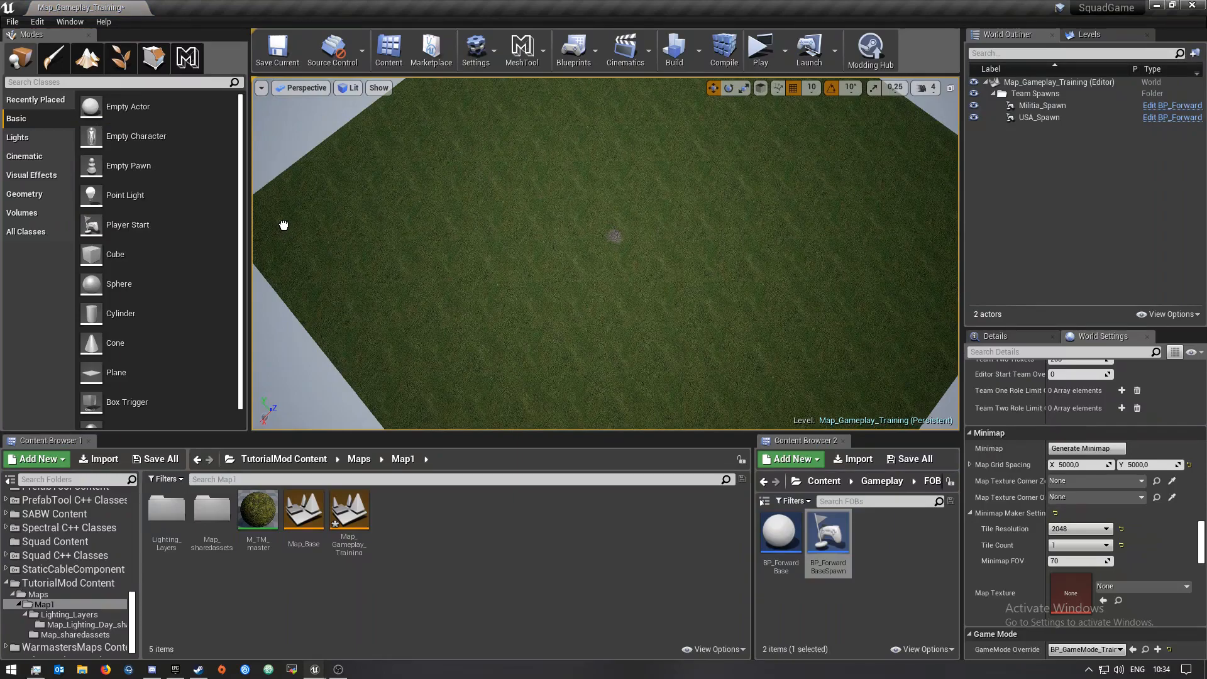
pyautogui.moveTo(283, 225); pyautogui.dragTo(283, 227)
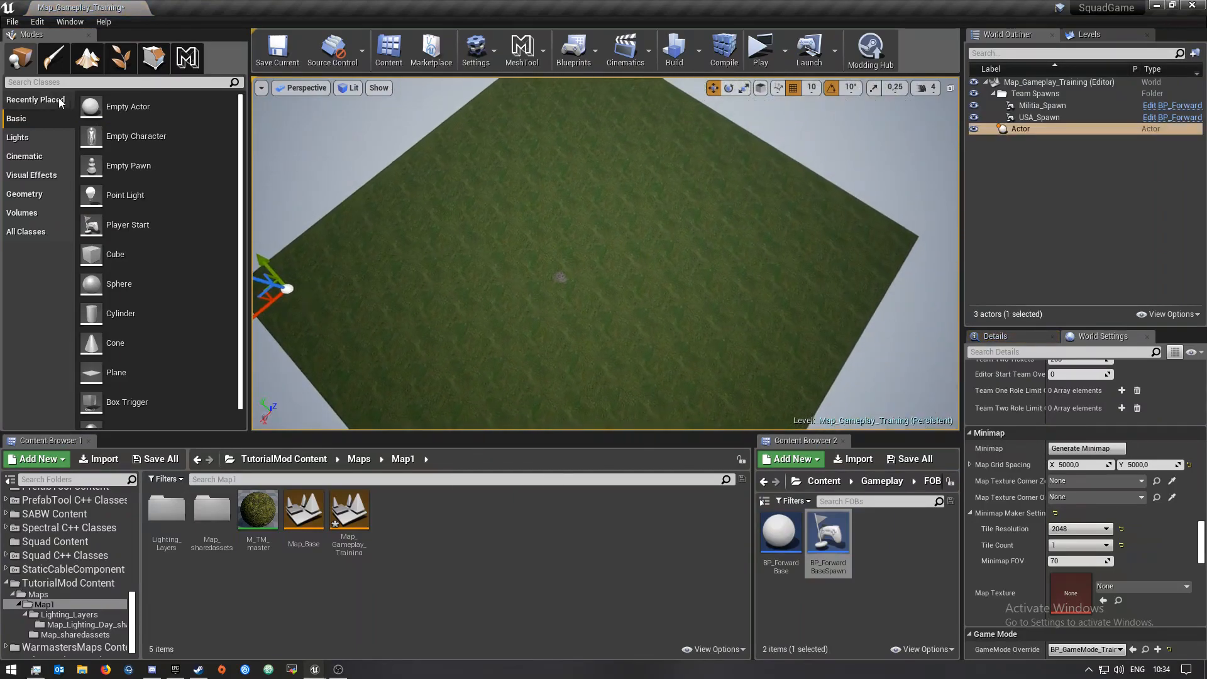
# Place a second empty actor at the opposite corner of the map
pyautogui.moveTo(91, 106); pyautogui.dragTo(878, 245)
pyautogui.moveTo(754, 376)
pyautogui.mouseDown(button='right')
pyautogui.moveTo(704, 376)
pyautogui.moveTo(755, 376)
pyautogui.mouseUp(button='right')
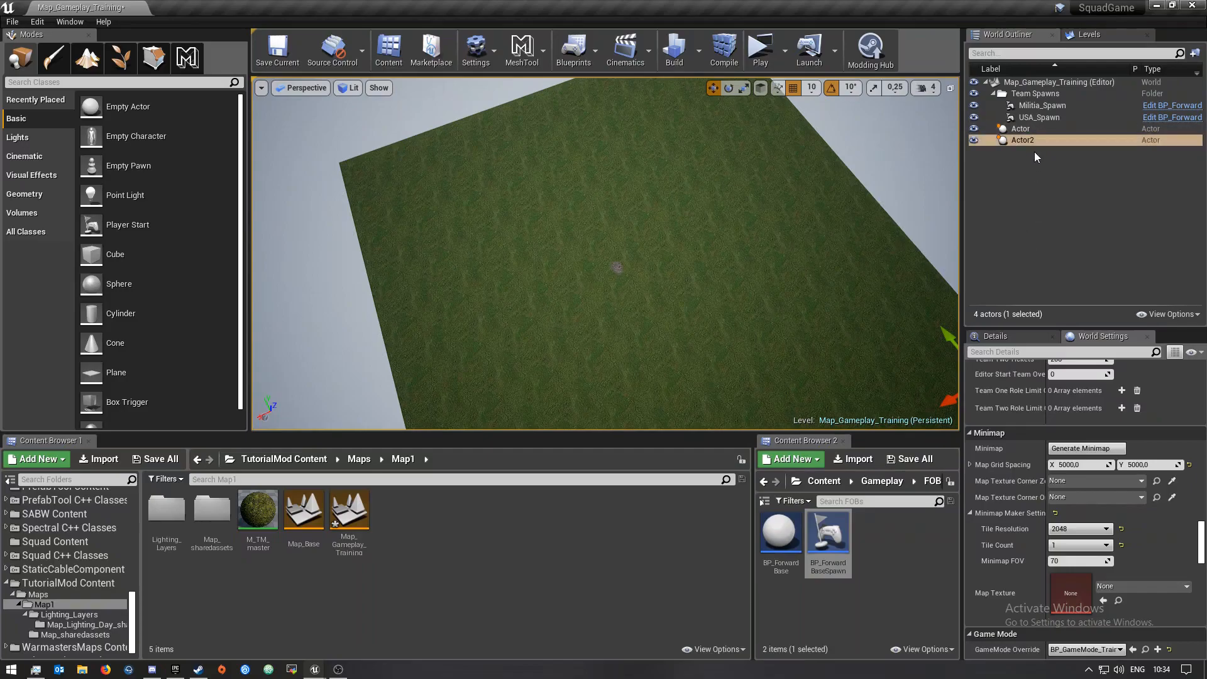
# Group both empty actors into a new outliner folder named MiniMap
pyautogui.keyDown('ctrl'); pyautogui.click(1030, 128); pyautogui.keyUp('ctrl')
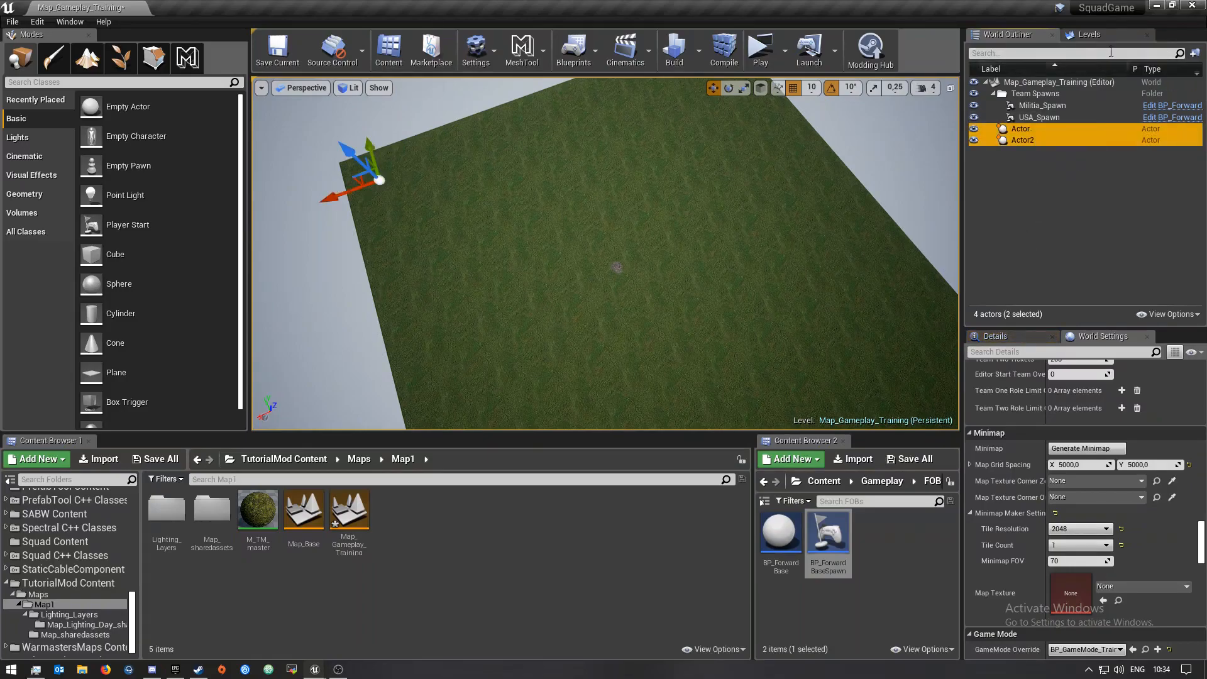
pyautogui.click(1195, 53)
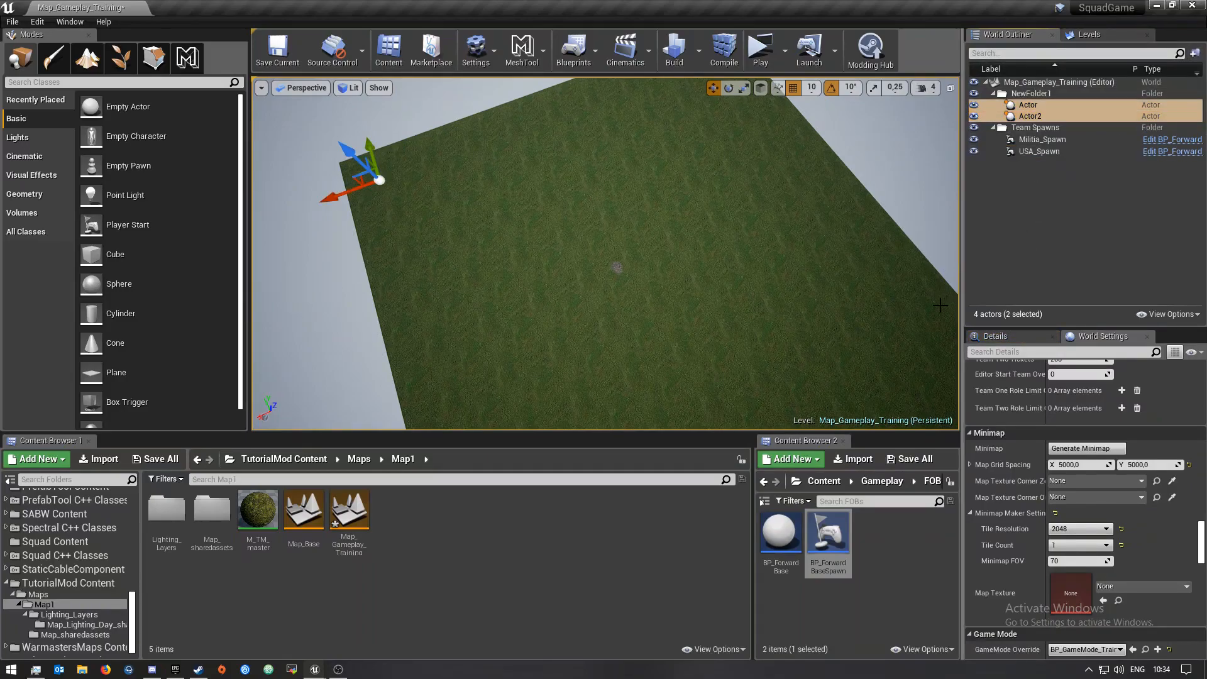
pyautogui.doubleClick(1055, 93)
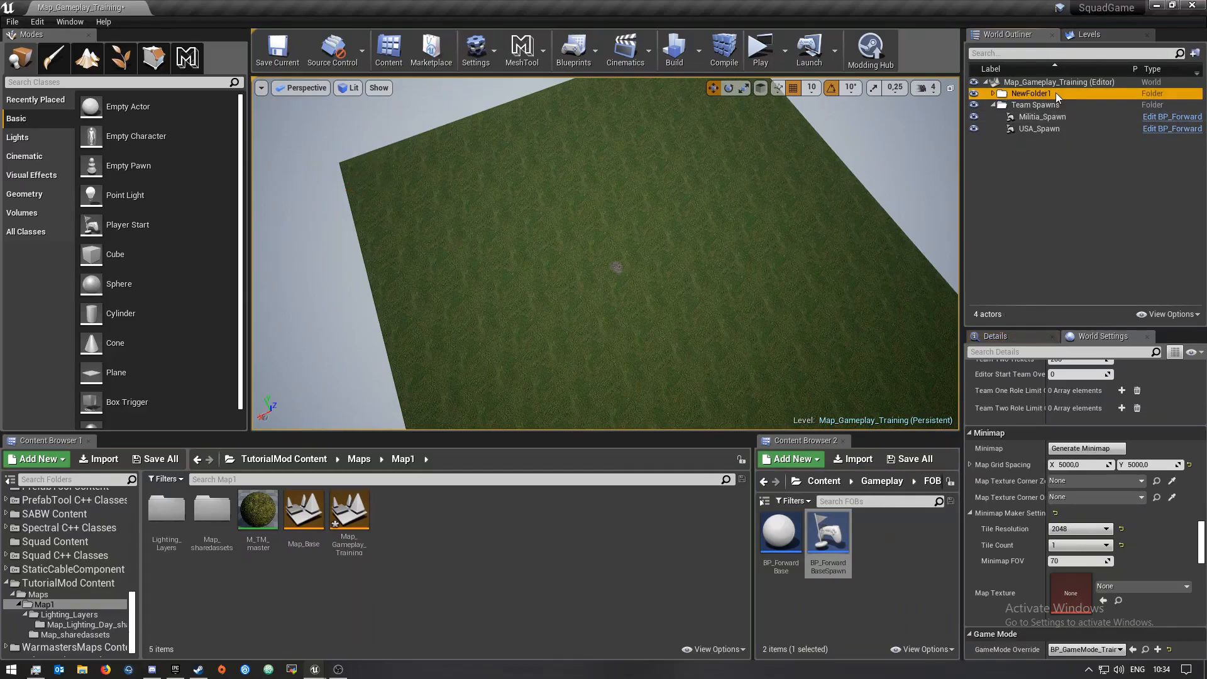
pyautogui.click(1055, 93)
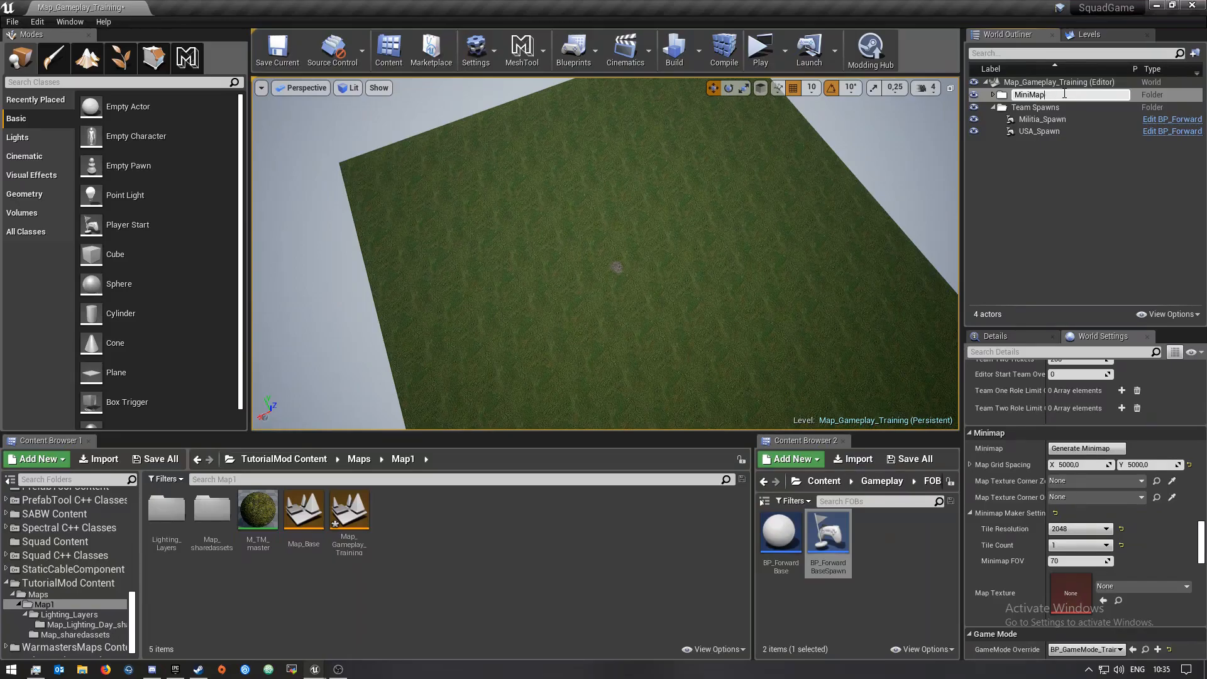
pyautogui.press('Return')
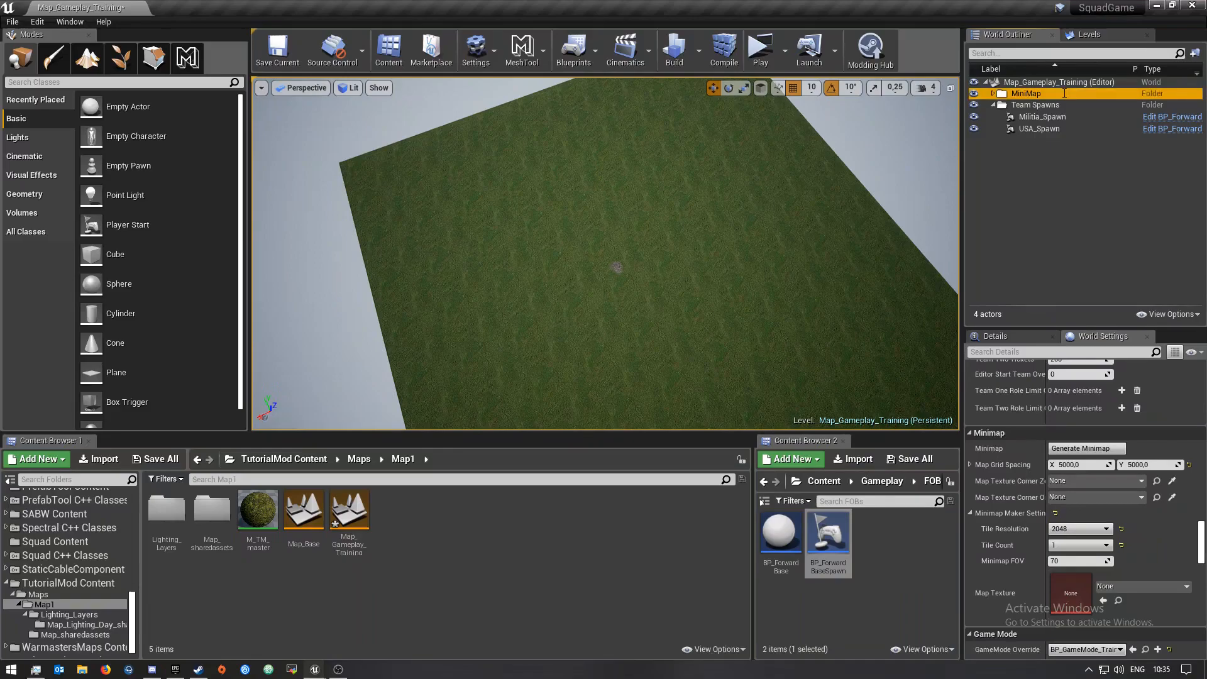
# Assign Actor and Actor2 to the two Map Texture Corner fields of the minimap settings
pyautogui.click(993, 94)
pyautogui.click(1027, 105)
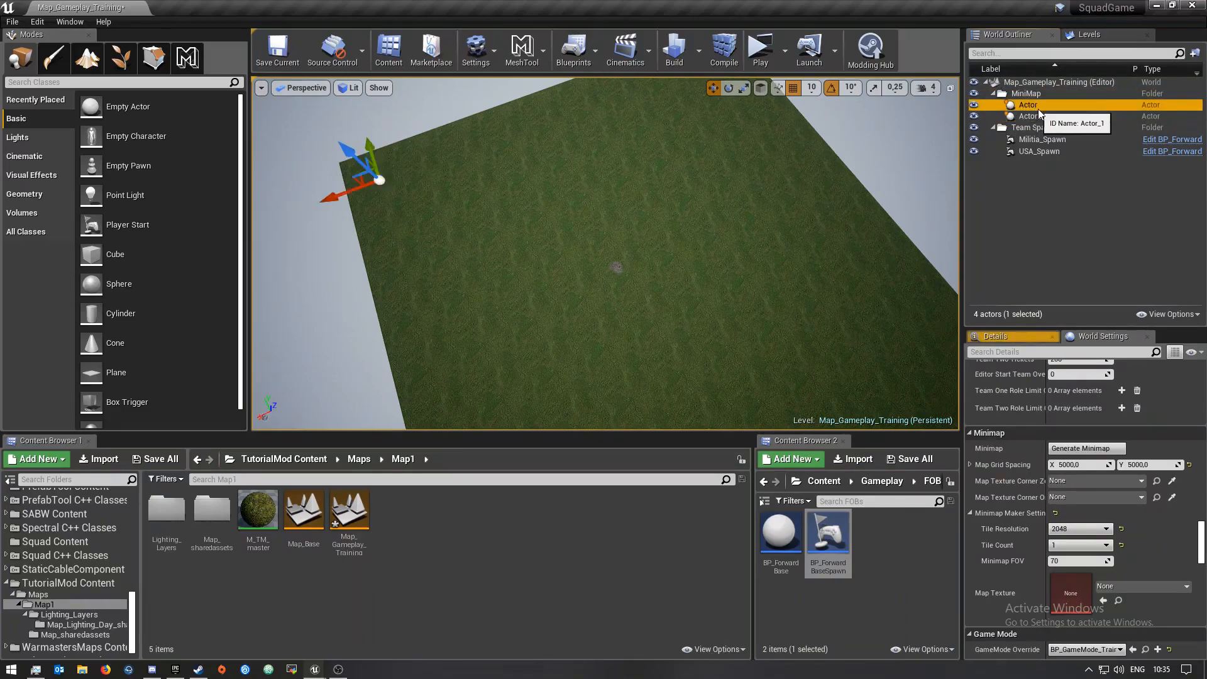
pyautogui.moveTo(1030, 108); pyautogui.dragTo(1066, 481)
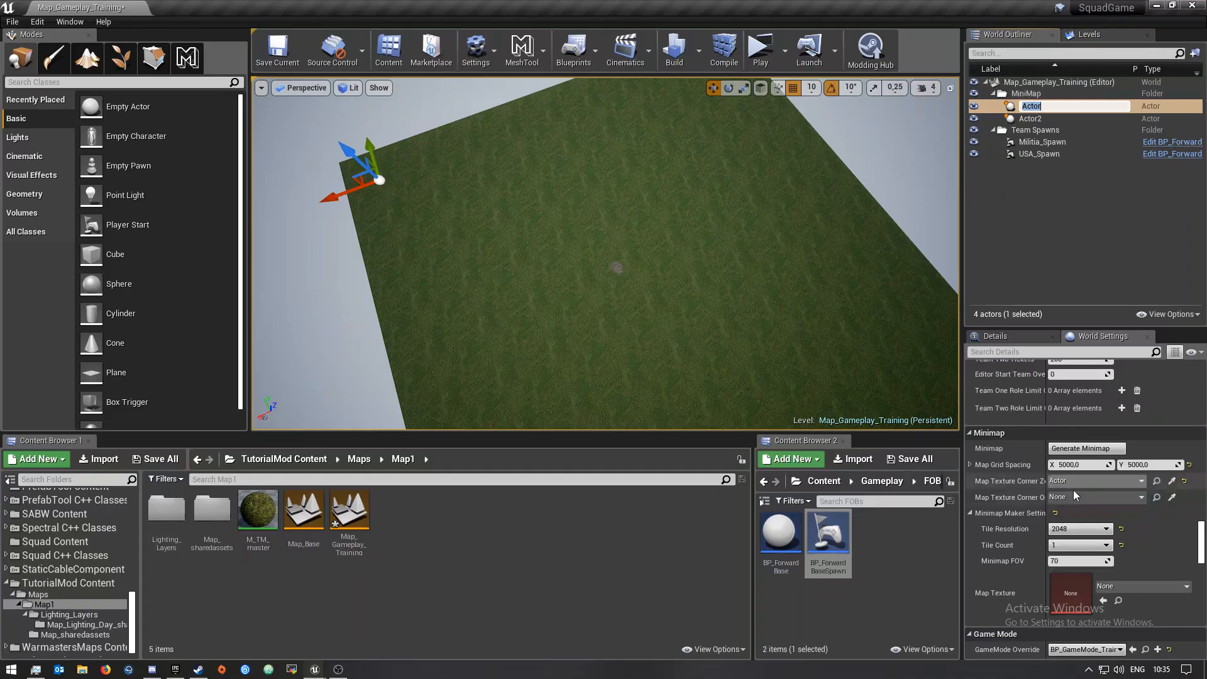
pyautogui.moveTo(1029, 118); pyautogui.dragTo(1087, 495)
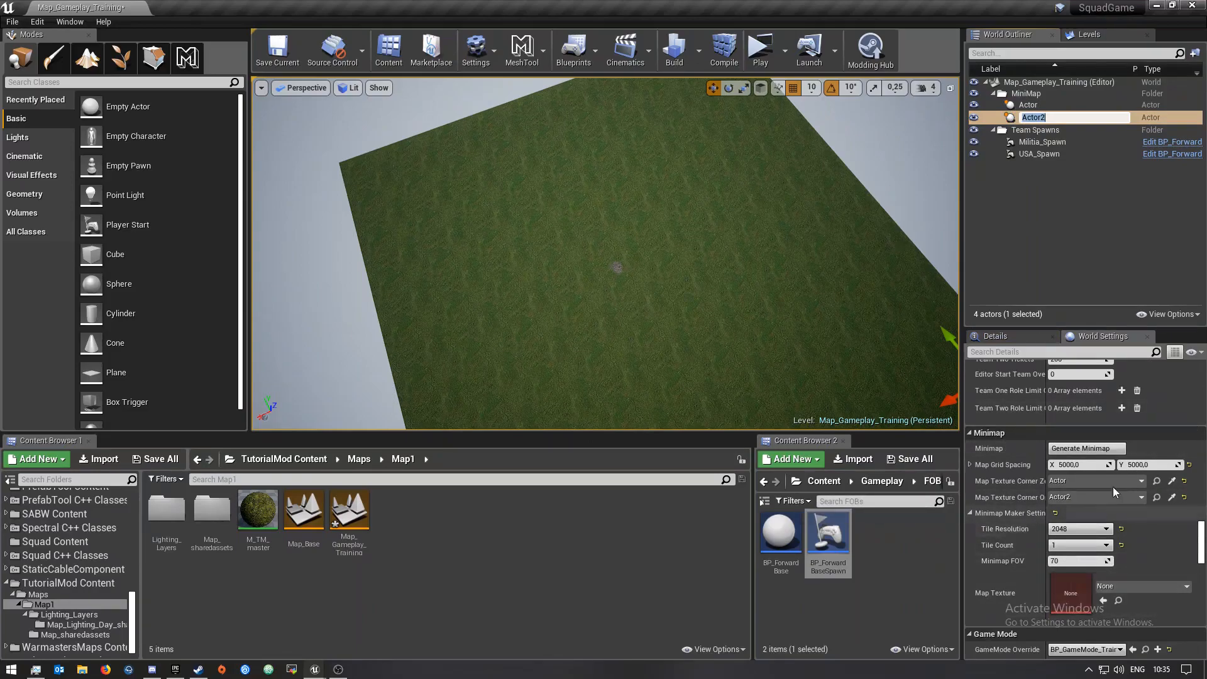
# Generate the minimap
pyautogui.click(1000, 495)
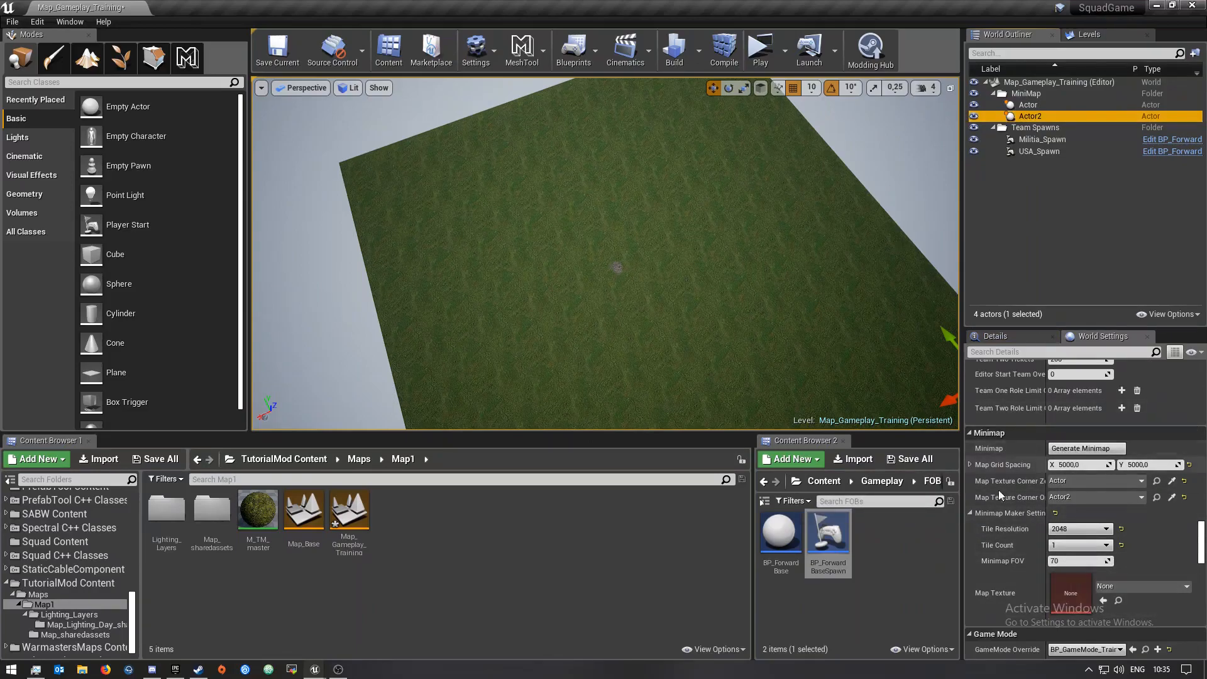
pyautogui.click(1101, 450)
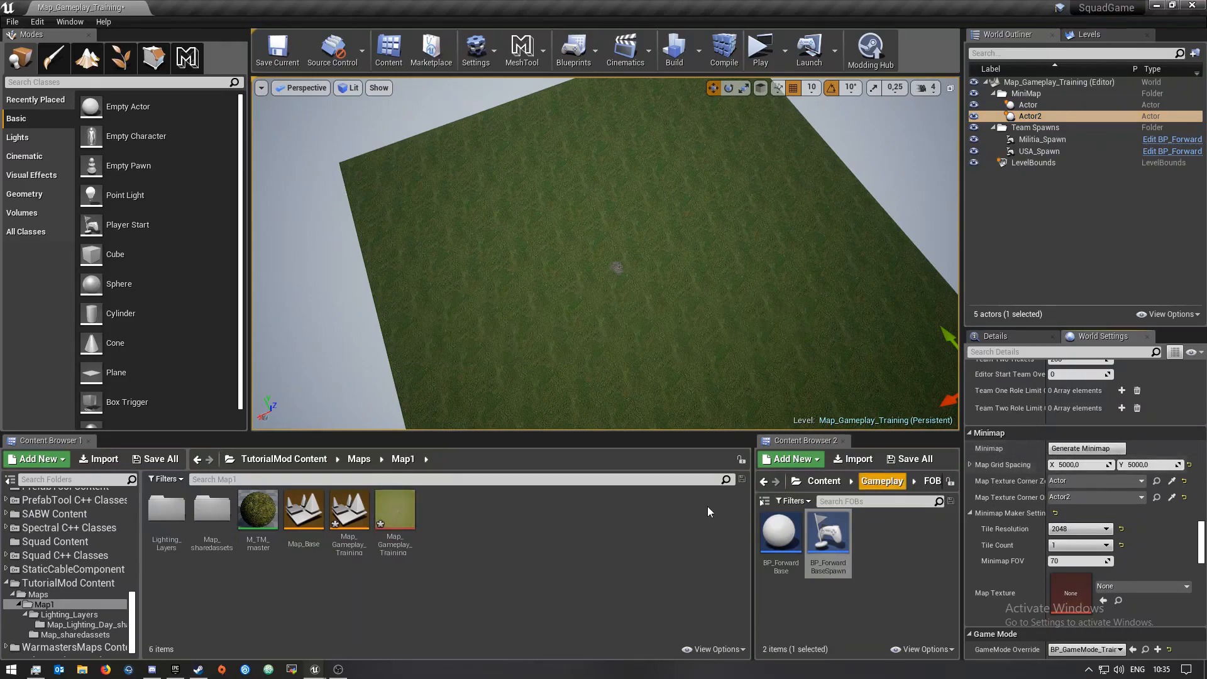
# Save the level together with the generated minimap texture
pyautogui.click(162, 459)
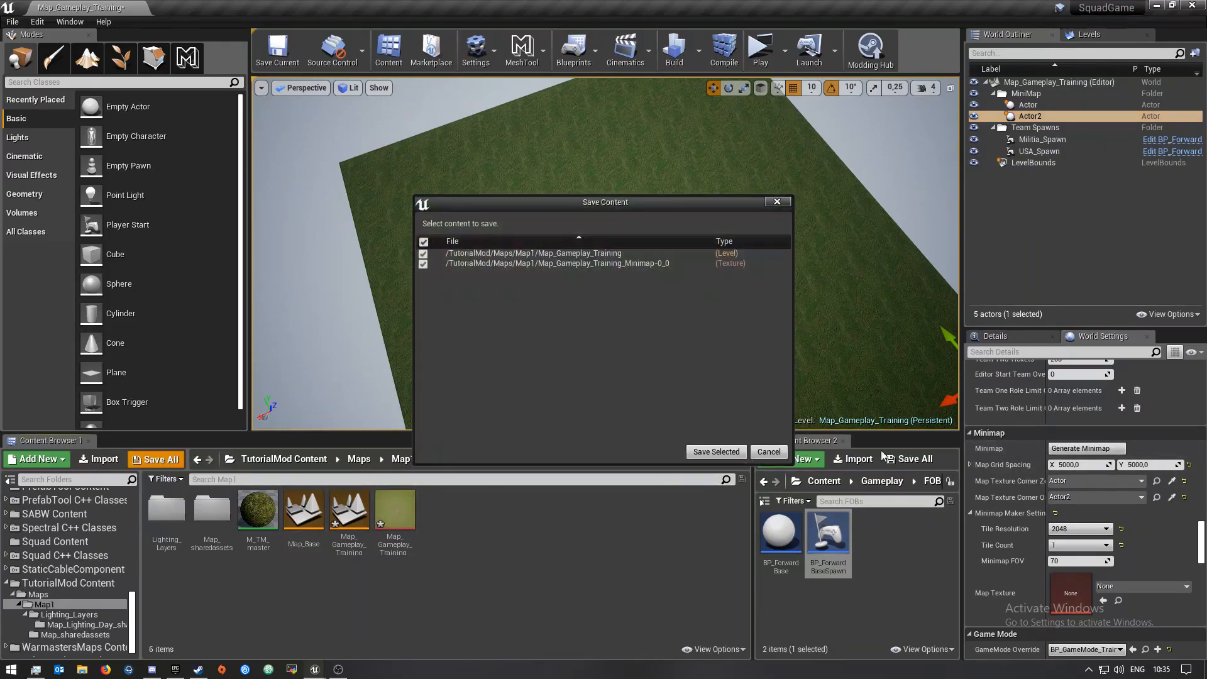
pyautogui.click(710, 450)
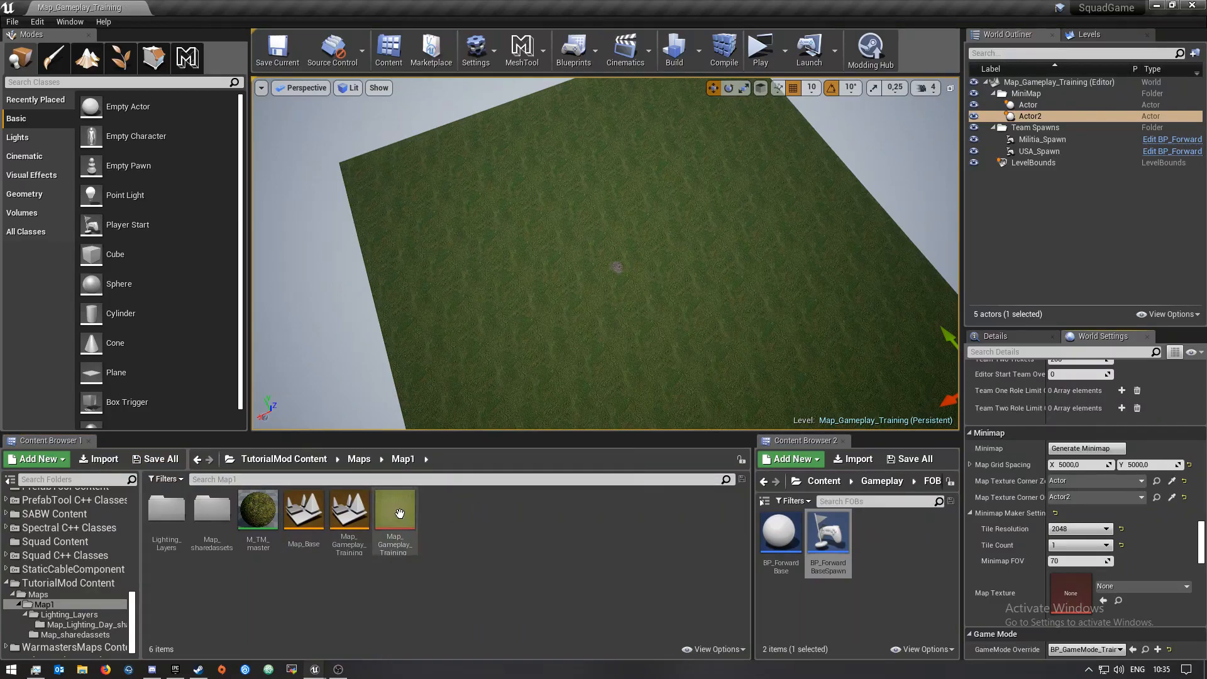
# Assign the Map_Gameplay_Training minimap texture to the Map Texture field and save all assets
pyautogui.moveTo(398, 512); pyautogui.dragTo(1128, 587)
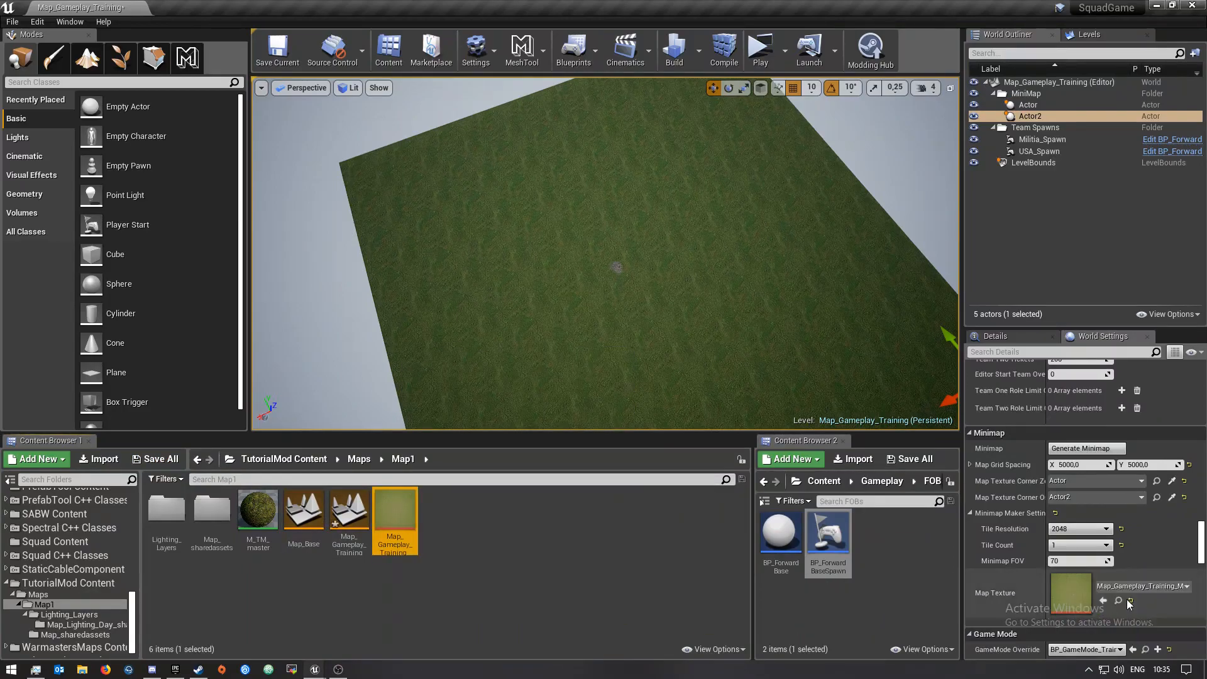
pyautogui.click(155, 459)
pyautogui.click(710, 453)
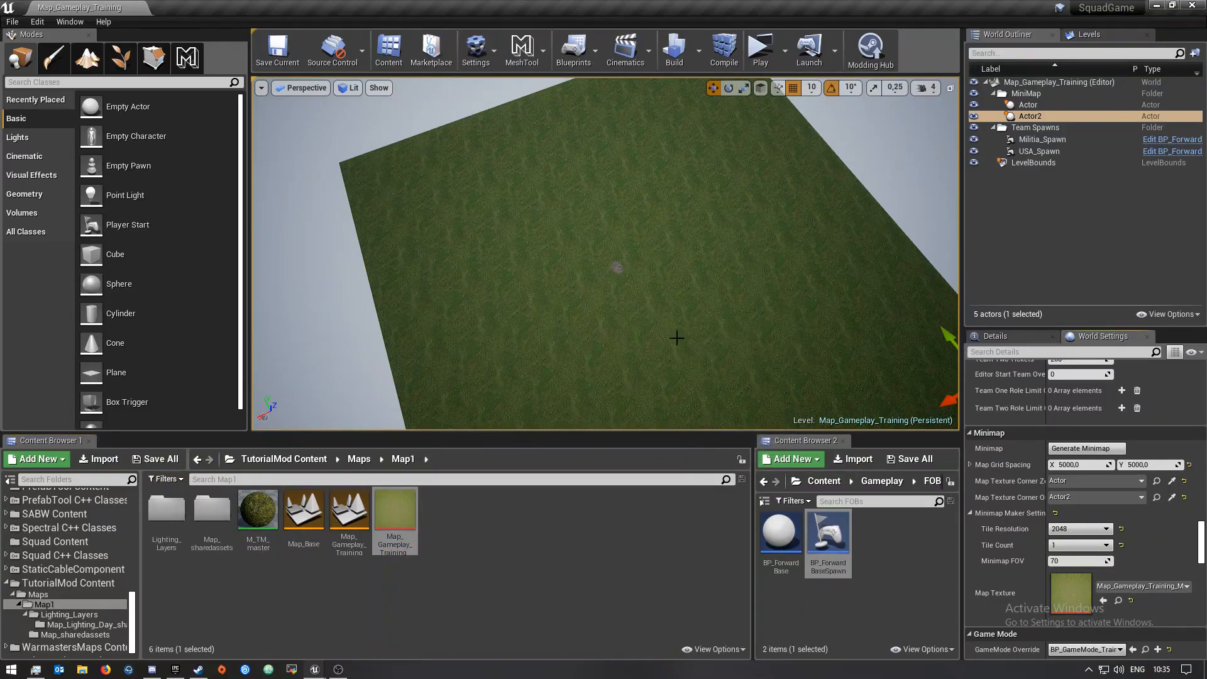
# Review the sublevels listed in the Levels panel
pyautogui.moveTo(677, 338); pyautogui.dragTo(784, 279, button='right')
pyautogui.press('w')
pyautogui.press('w')
pyautogui.press('s')
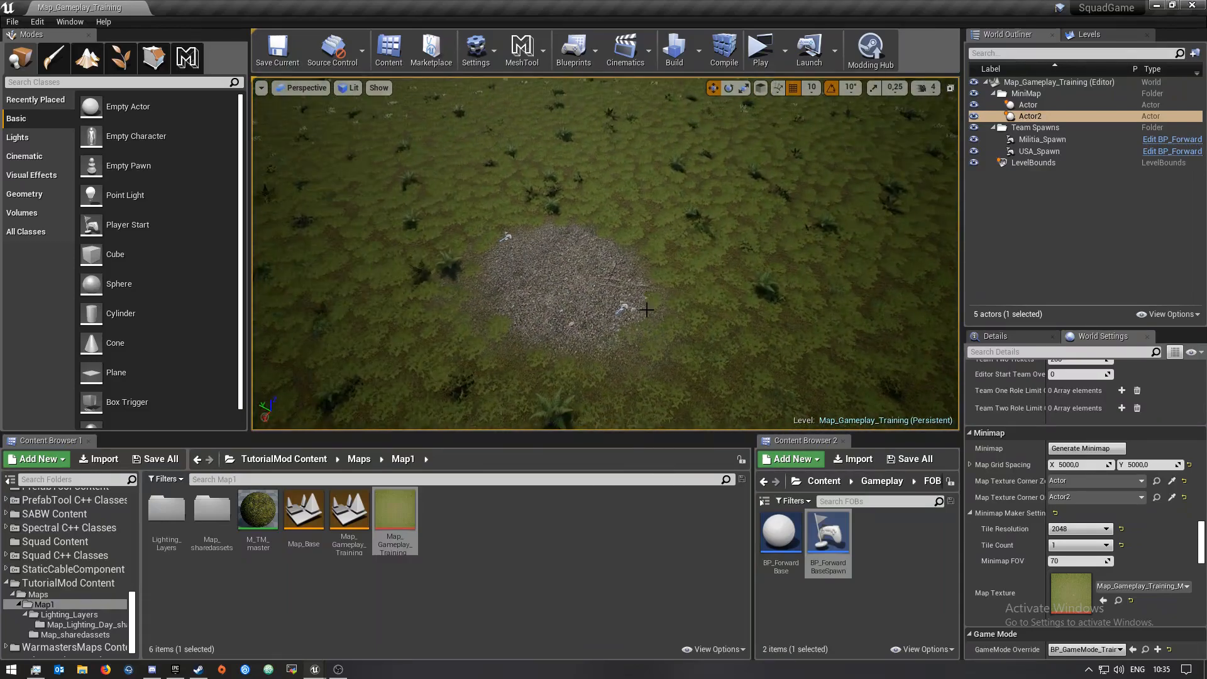
pyautogui.click(1106, 36)
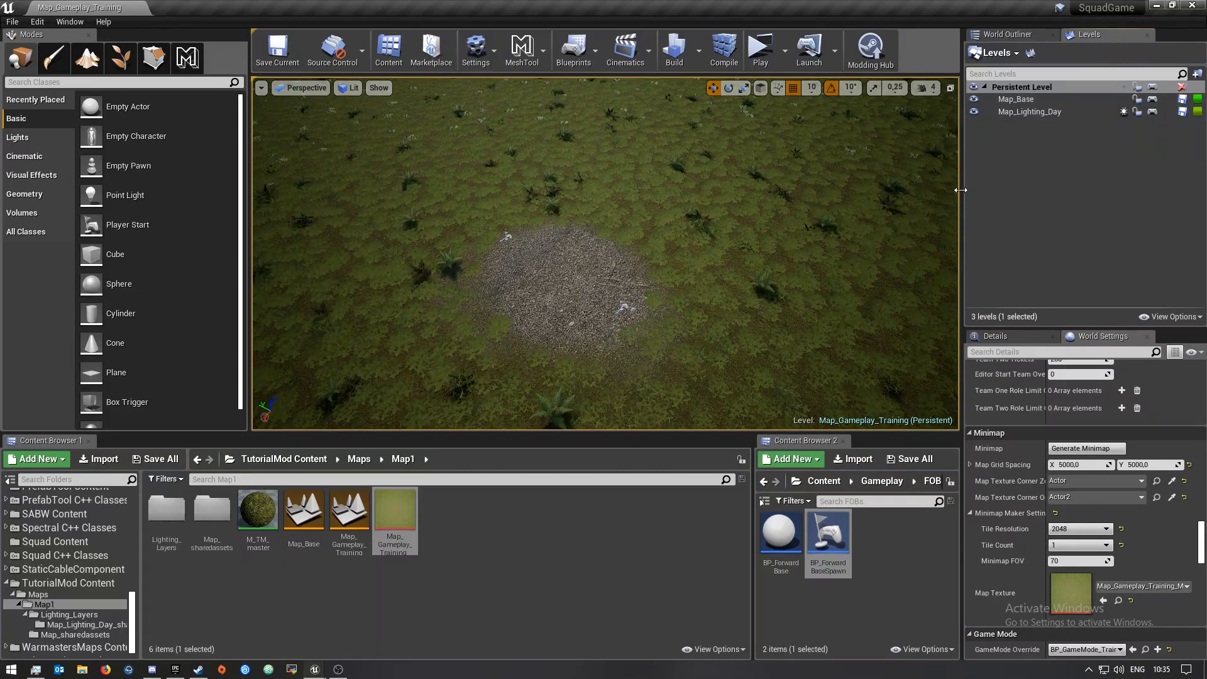
pyautogui.click(1000, 211)
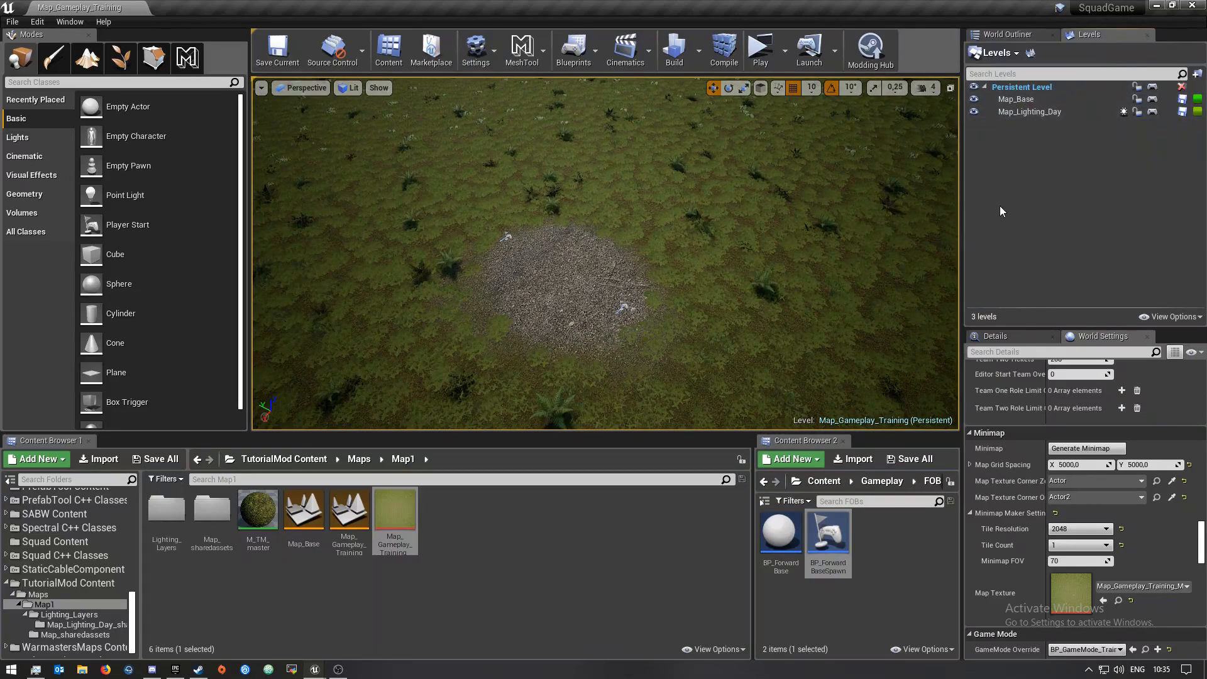
pyautogui.click(1002, 35)
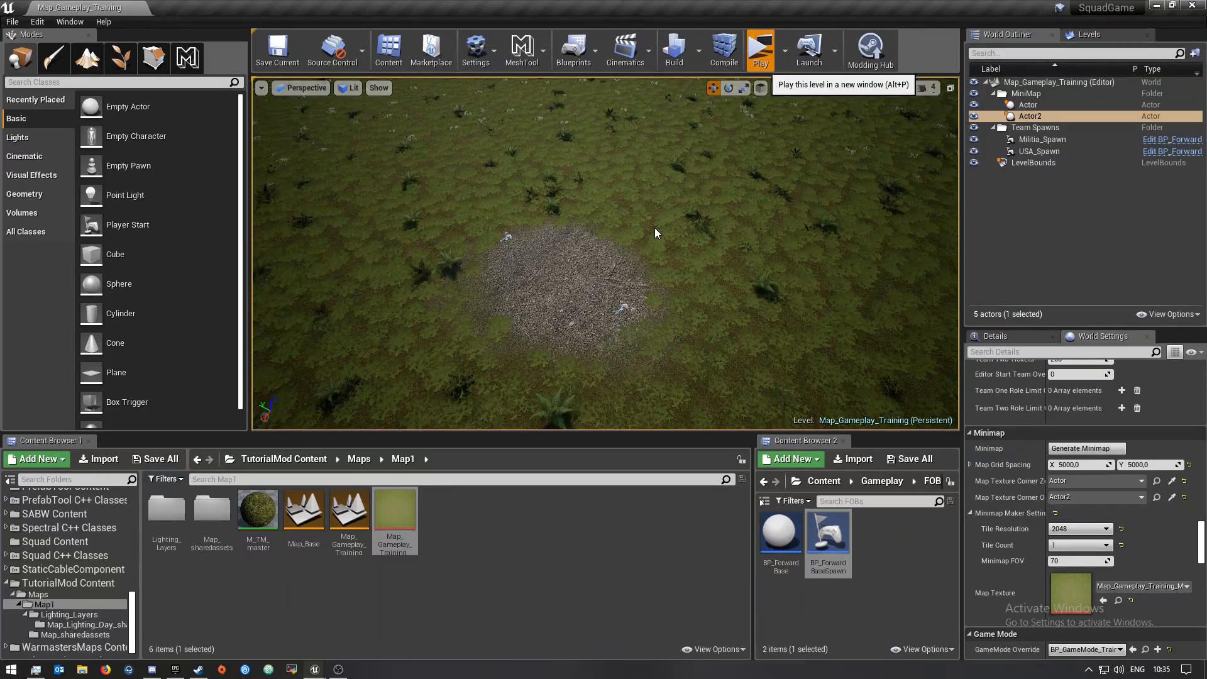
# Test-play the level in a new window, stop it and close the message log
pyautogui.hotkey('alt', 'p')
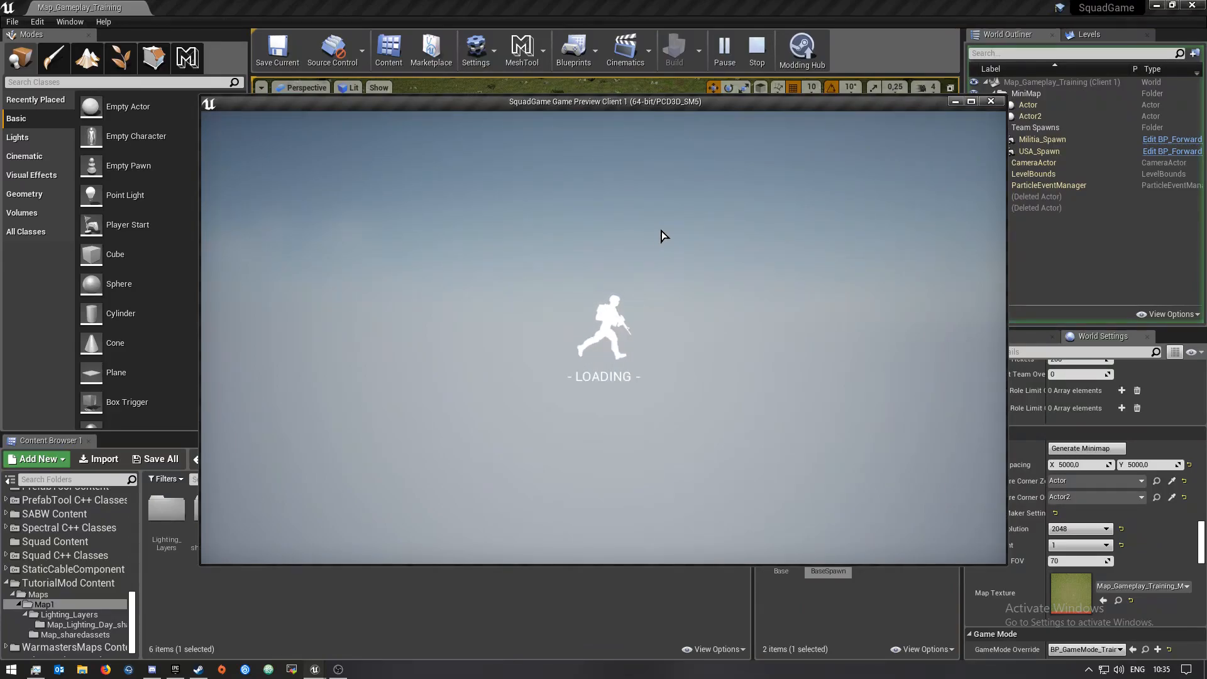
pyautogui.press('Escape')
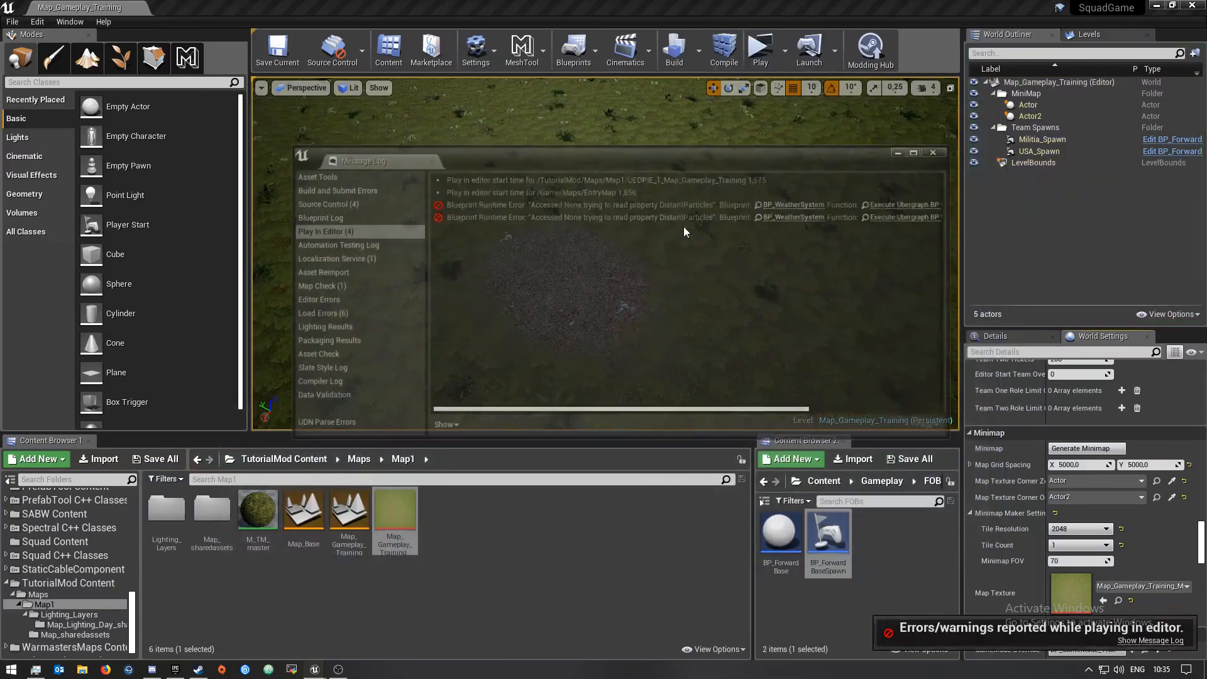
pyautogui.click(943, 150)
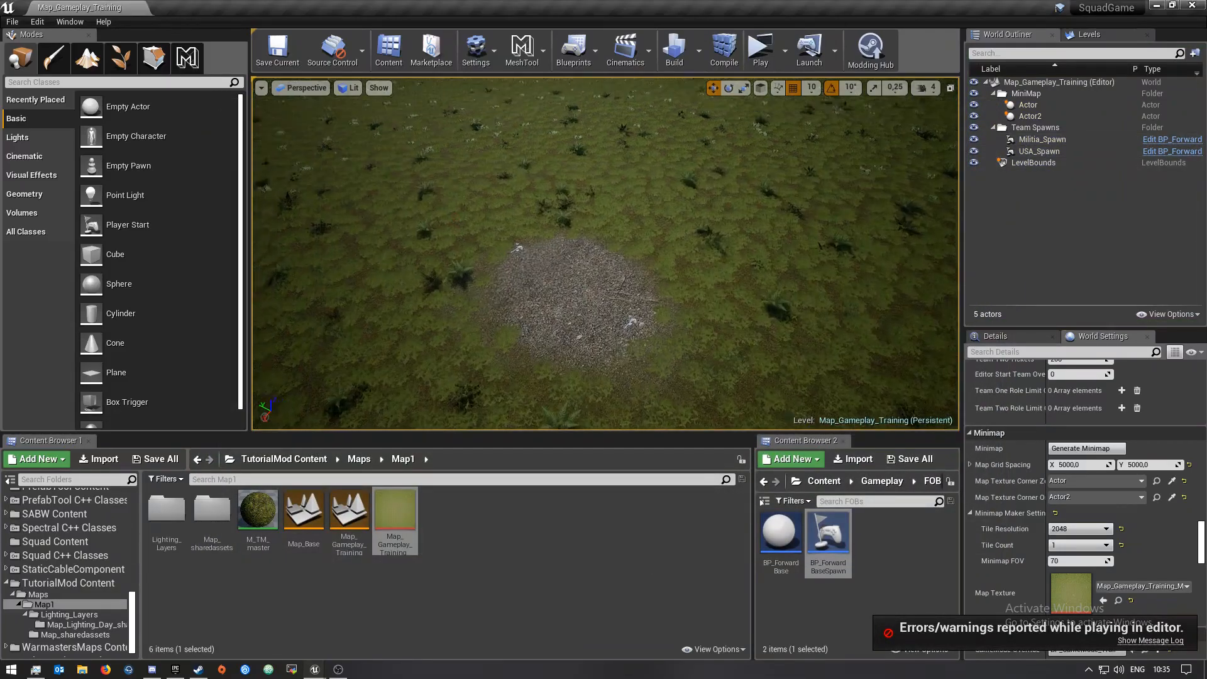
pyautogui.moveTo(606, 254); pyautogui.dragTo(660, 308, button='right')
pyautogui.press('w')
pyautogui.press('s')
pyautogui.press('w')
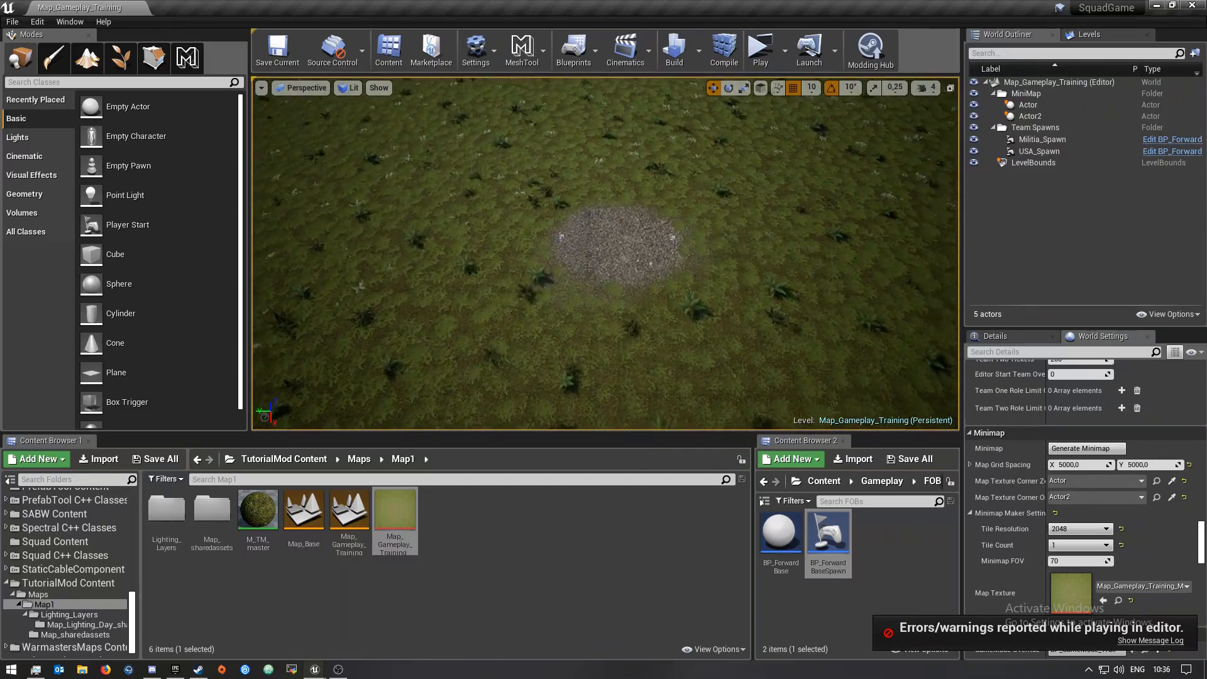
pyautogui.scroll(-1, 177, 302)
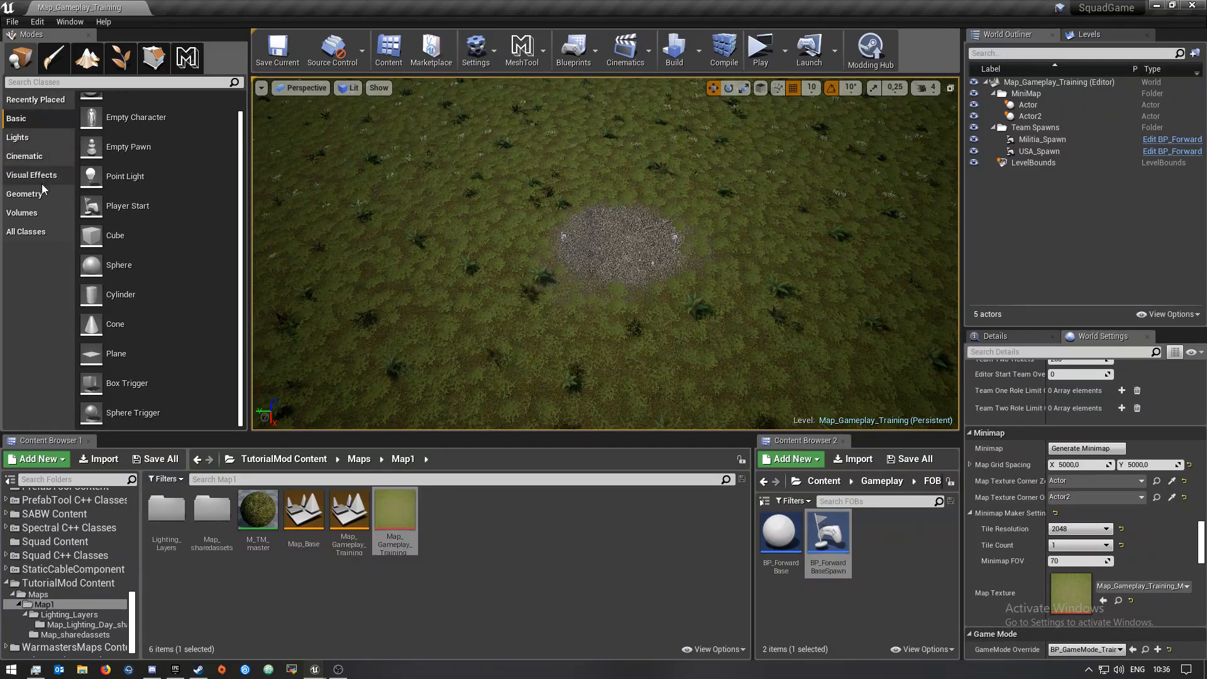
# Search the placeable actors for camera and place a Camera actor in the level above the ground
pyautogui.click(34, 82)
pyautogui.write('camer')
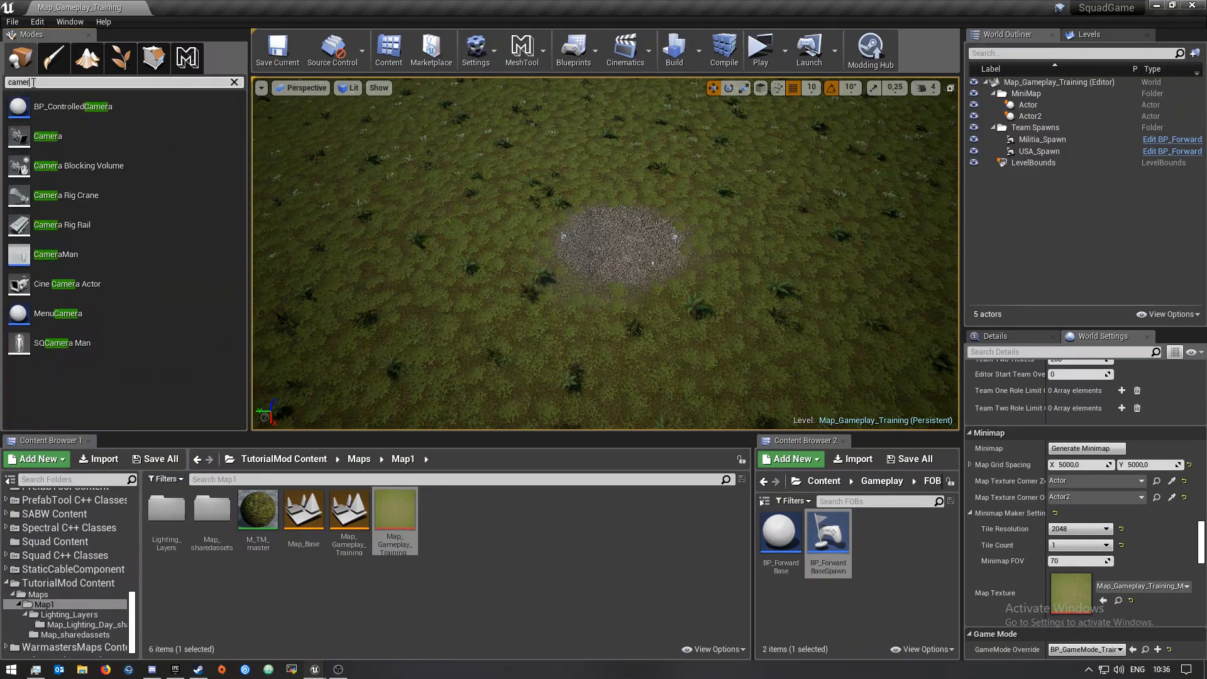
pyautogui.moveTo(48, 136); pyautogui.dragTo(615, 303)
# Raise the camera above the gravel clearing and rotate it to look straight down at it
pyautogui.moveTo(615, 303); pyautogui.dragTo(490, 251, button='right')
pyautogui.press('w')
pyautogui.press('s')
pyautogui.press('w')
pyautogui.moveTo(434, 103); pyautogui.dragTo(440, 282, button='right')
pyautogui.press('s')
pyautogui.moveTo(527, 275); pyautogui.dragTo(881, 136)
pyautogui.moveTo(881, 136); pyautogui.dragTo(877, 50, button='right')
pyautogui.press('w')
pyautogui.moveTo(647, 107); pyautogui.dragTo(644, 132, button='right')
pyautogui.press('s')
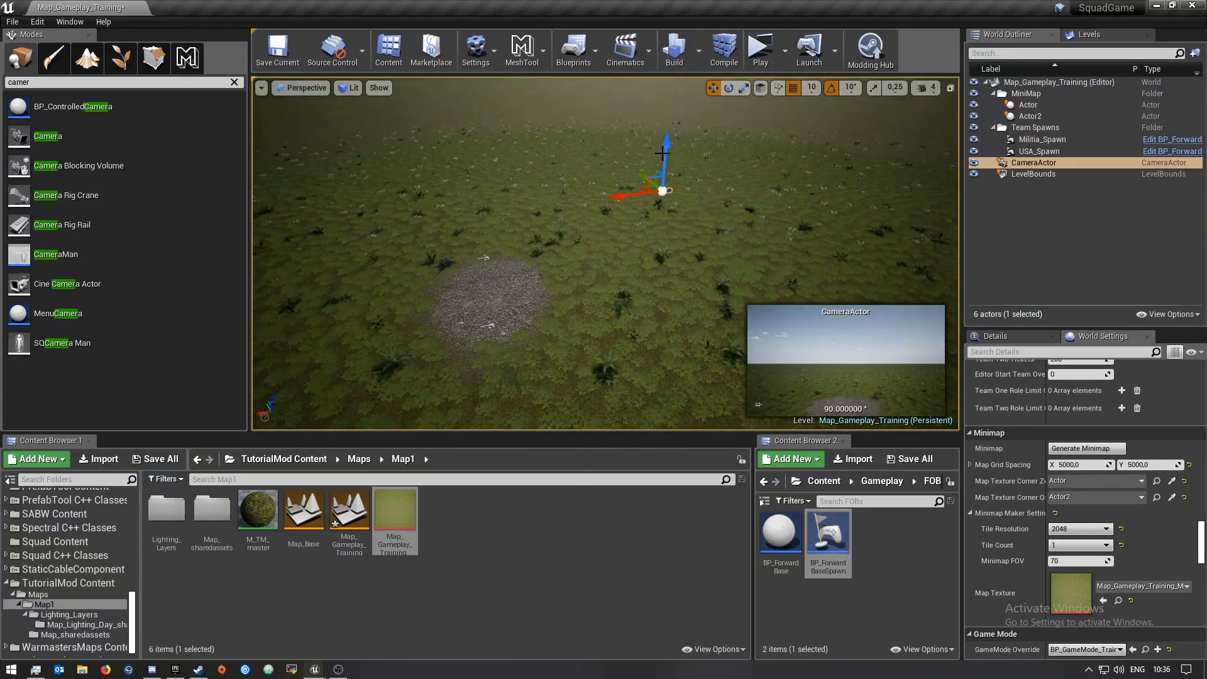
pyautogui.moveTo(664, 152); pyautogui.dragTo(597, 164)
pyautogui.press('e')
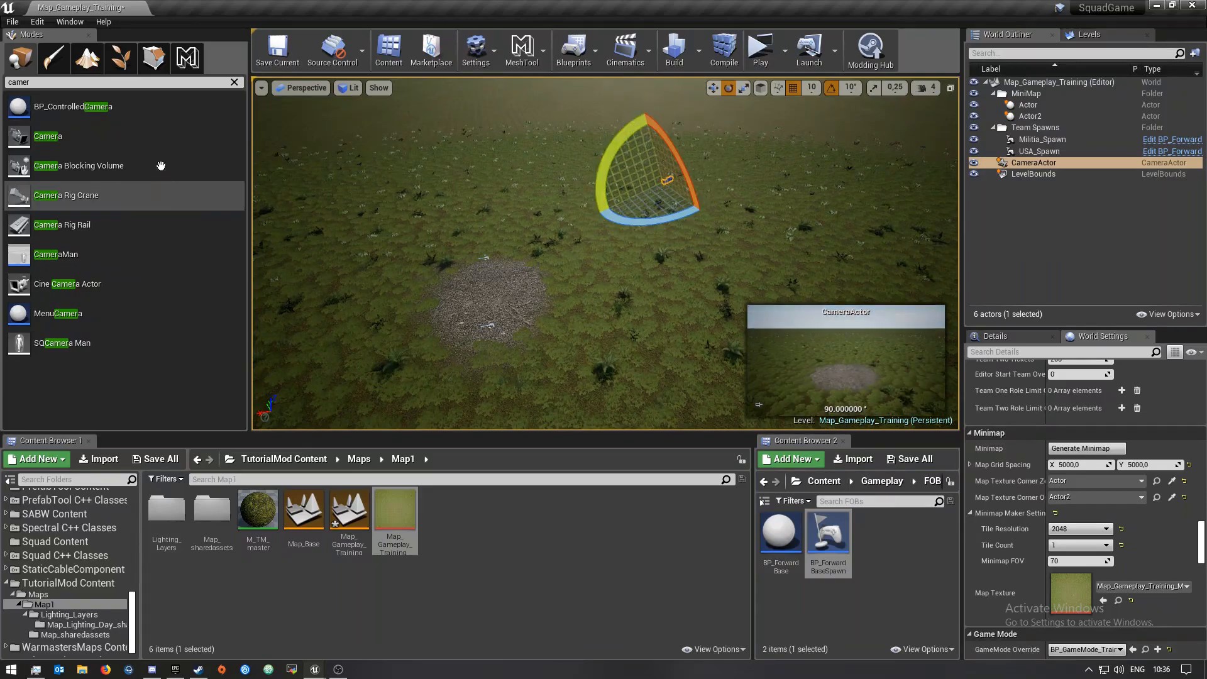
# Save the Map_Gameplay_Training level
pyautogui.click(155, 459)
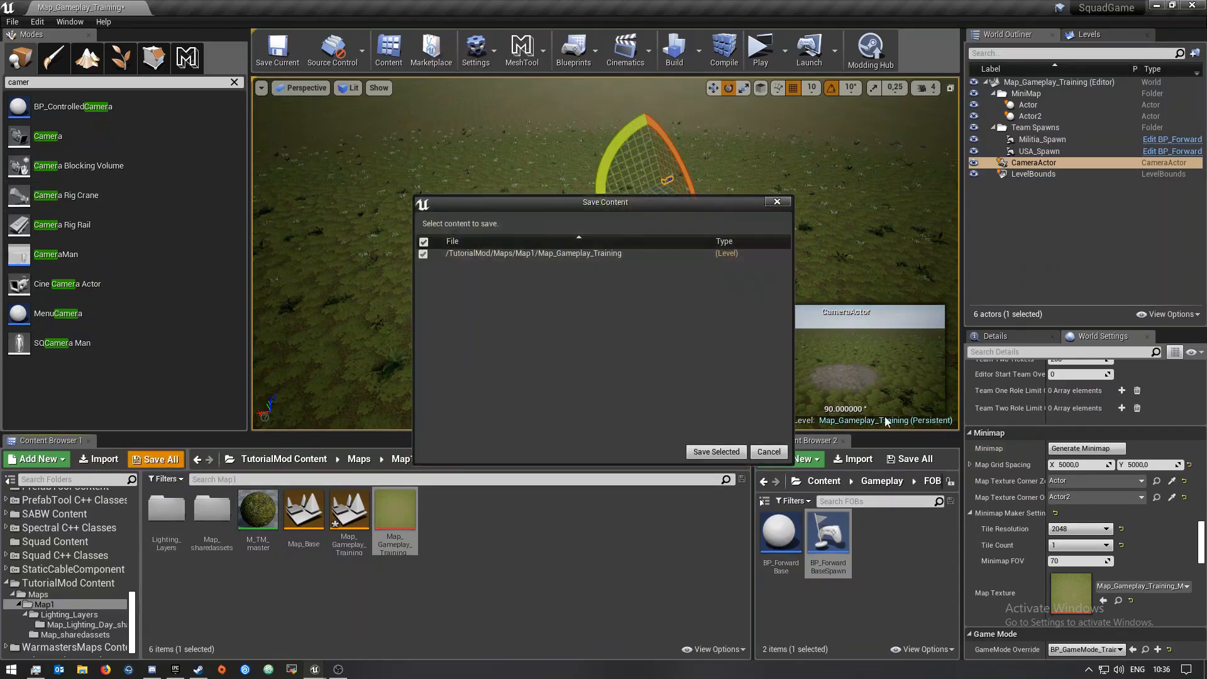
pyautogui.click(716, 452)
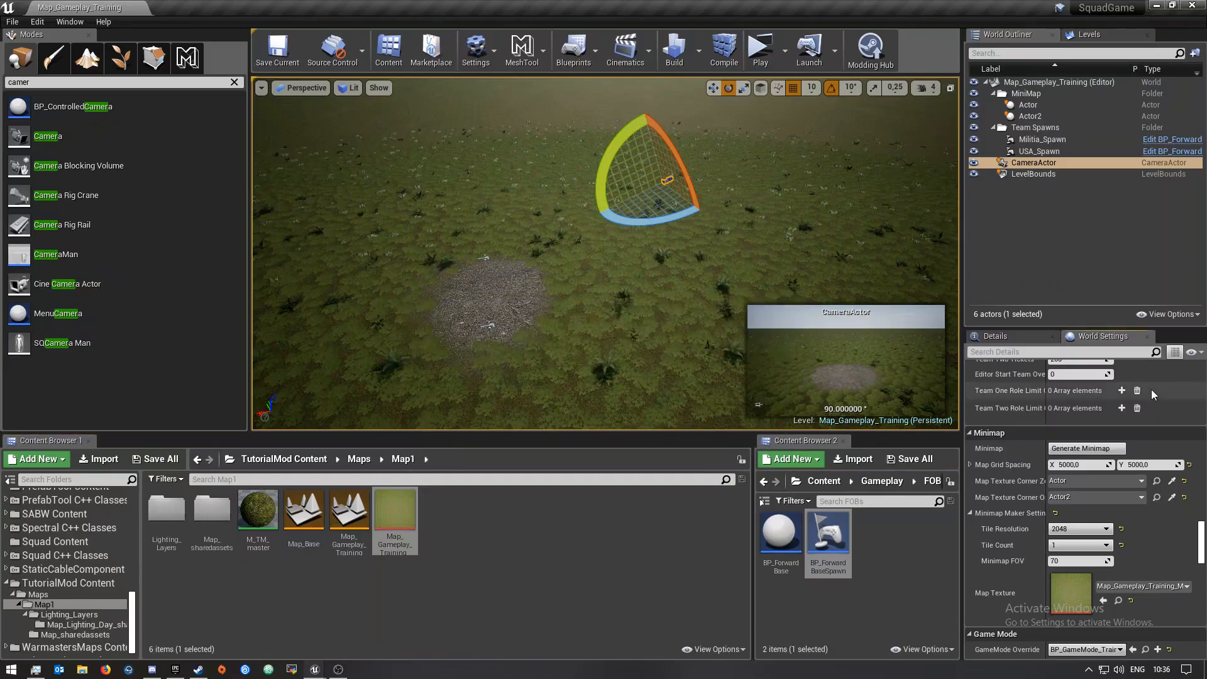
pyautogui.scroll(-10, 1107, 559)
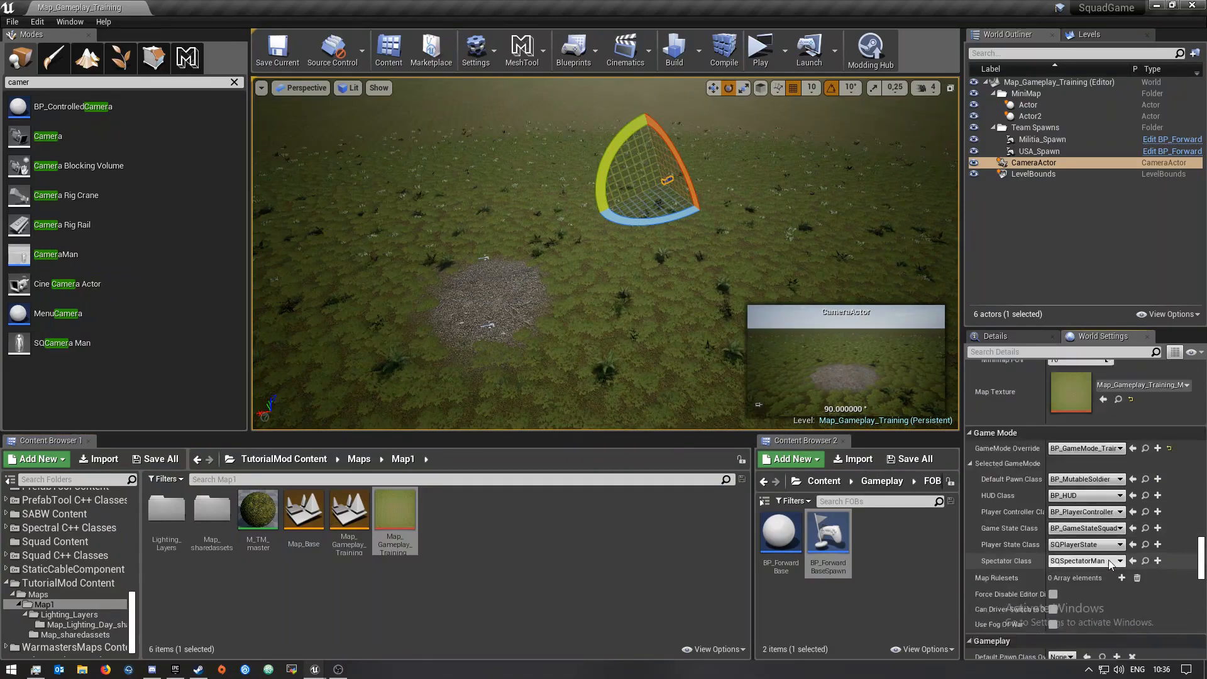
pyautogui.scroll(-2, 1118, 583)
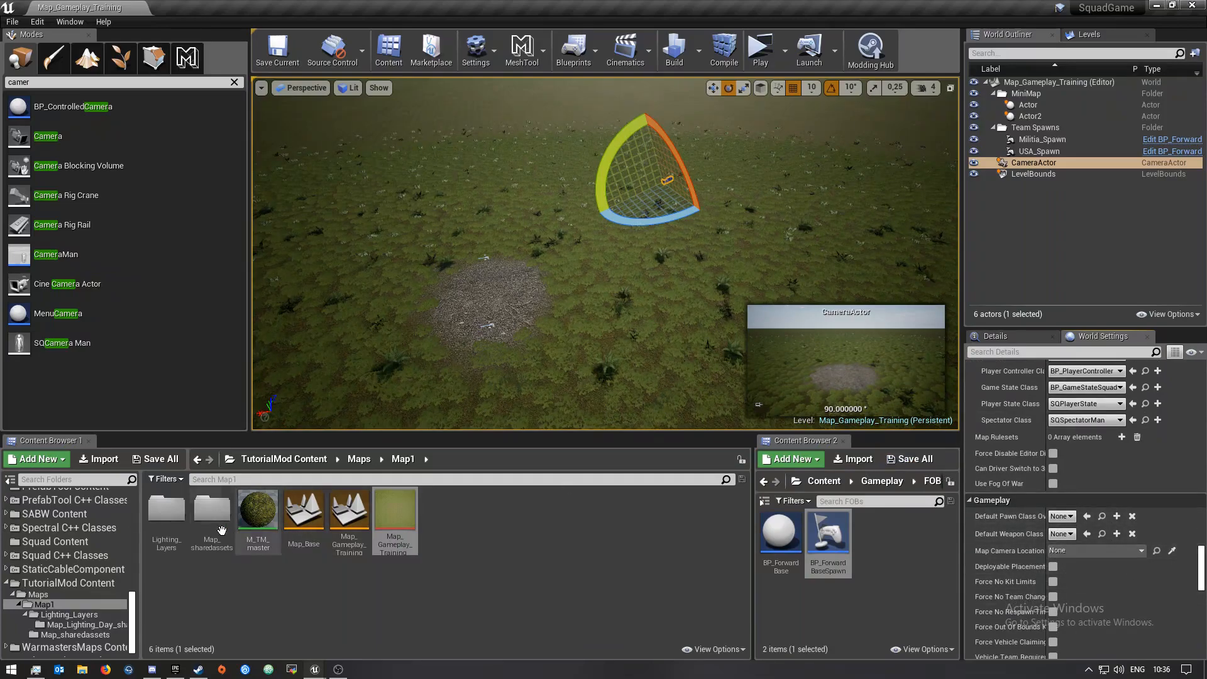
# Put the CameraActor into a new outliner folder and name the folder MapCamera
pyautogui.click(1058, 199)
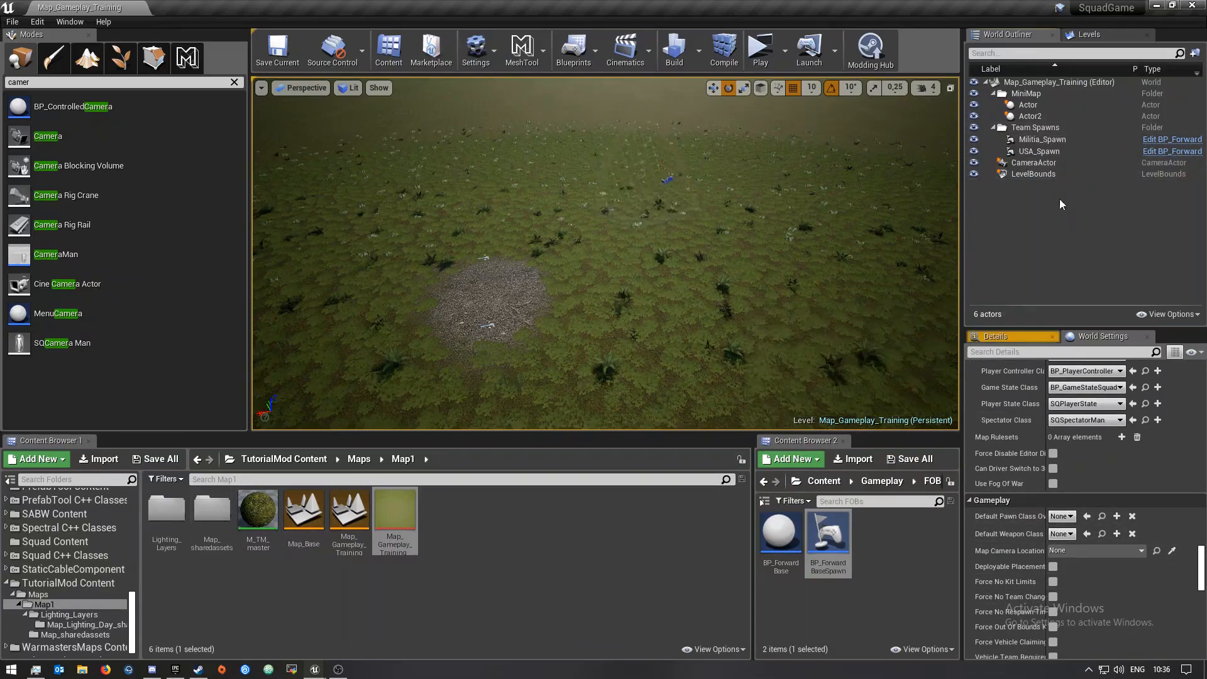
pyautogui.click(1036, 163)
pyautogui.press('w')
pyautogui.click(1195, 53)
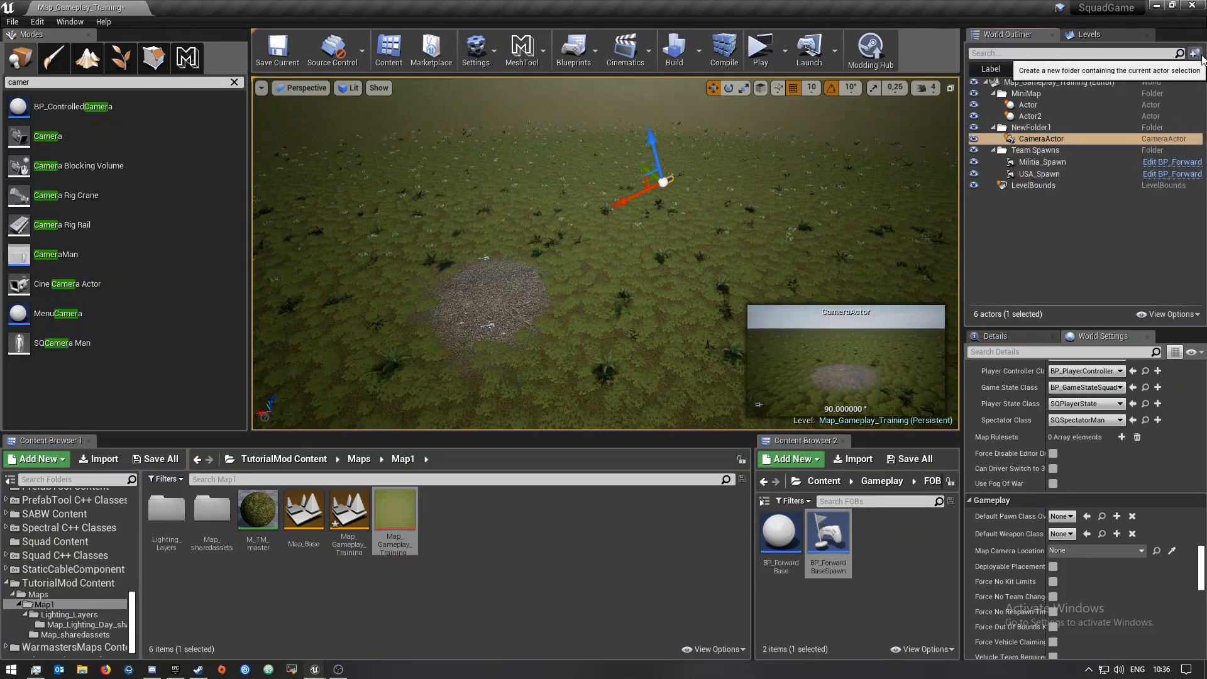
pyautogui.click(1054, 127)
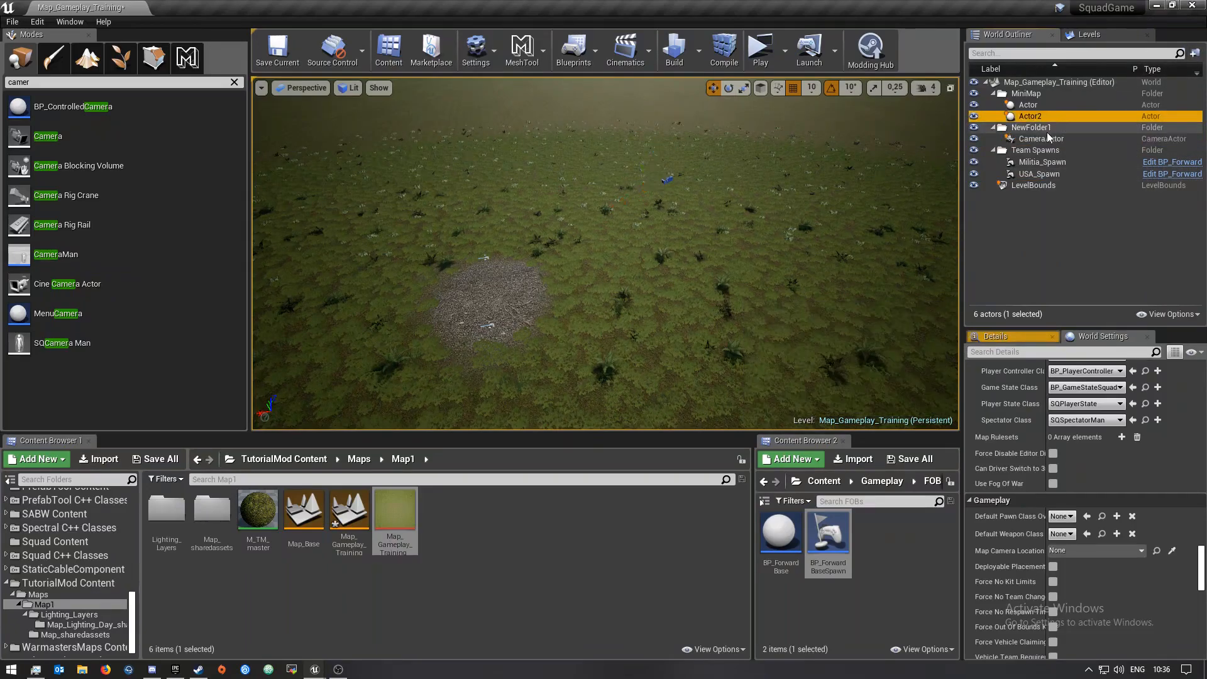
pyautogui.click(1054, 127)
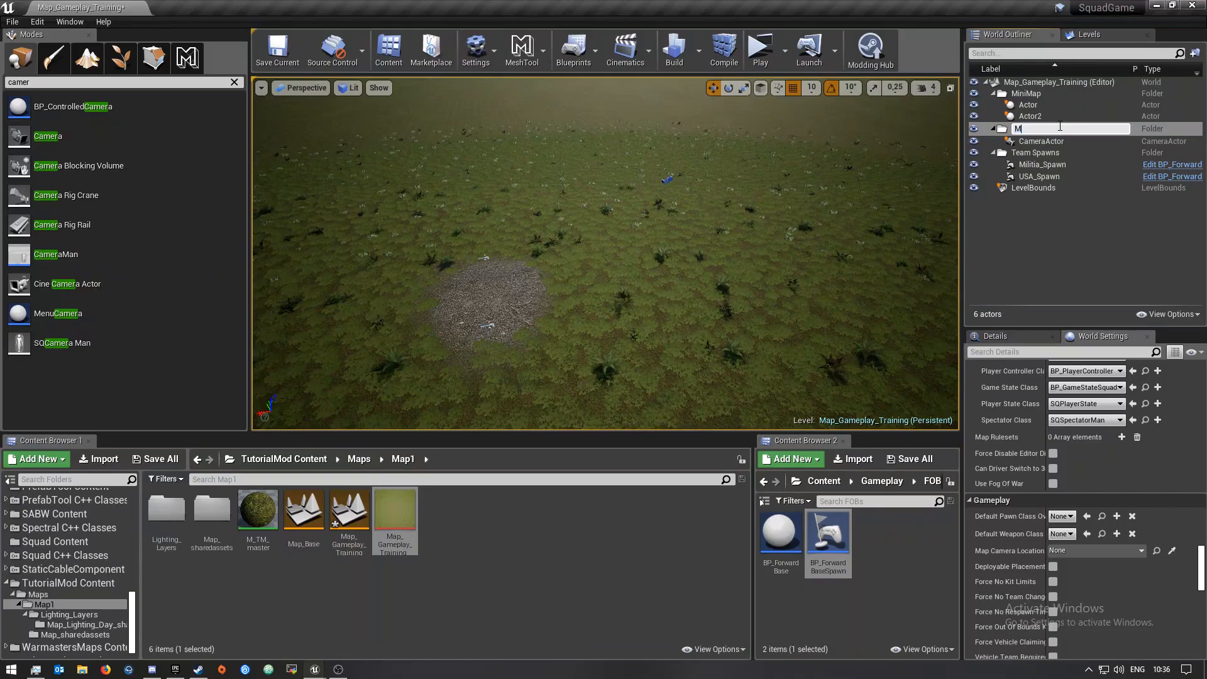
pyautogui.write('MapCamera')
pyautogui.press('Return')
# Assign the CameraActor to the Map Camera Location setting in World Settings
pyautogui.click(1050, 104)
pyautogui.moveTo(1041, 107); pyautogui.dragTo(1077, 556)
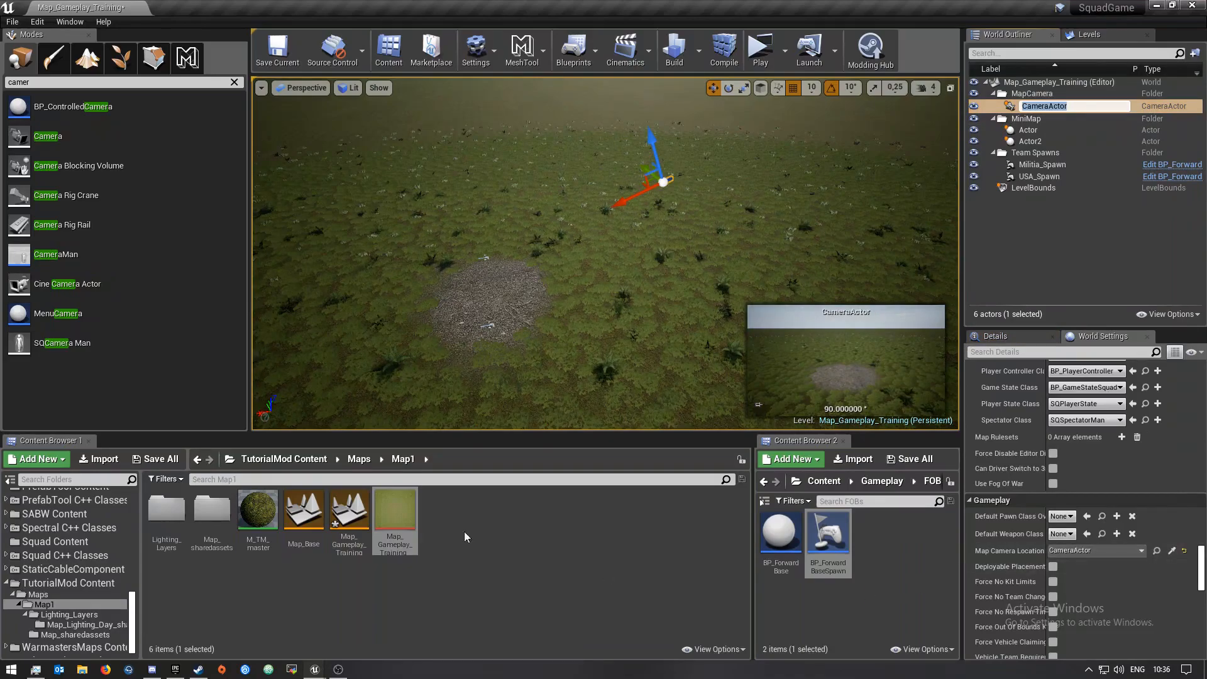
# Save the level and run a build
pyautogui.click(144, 468)
pyautogui.click(716, 461)
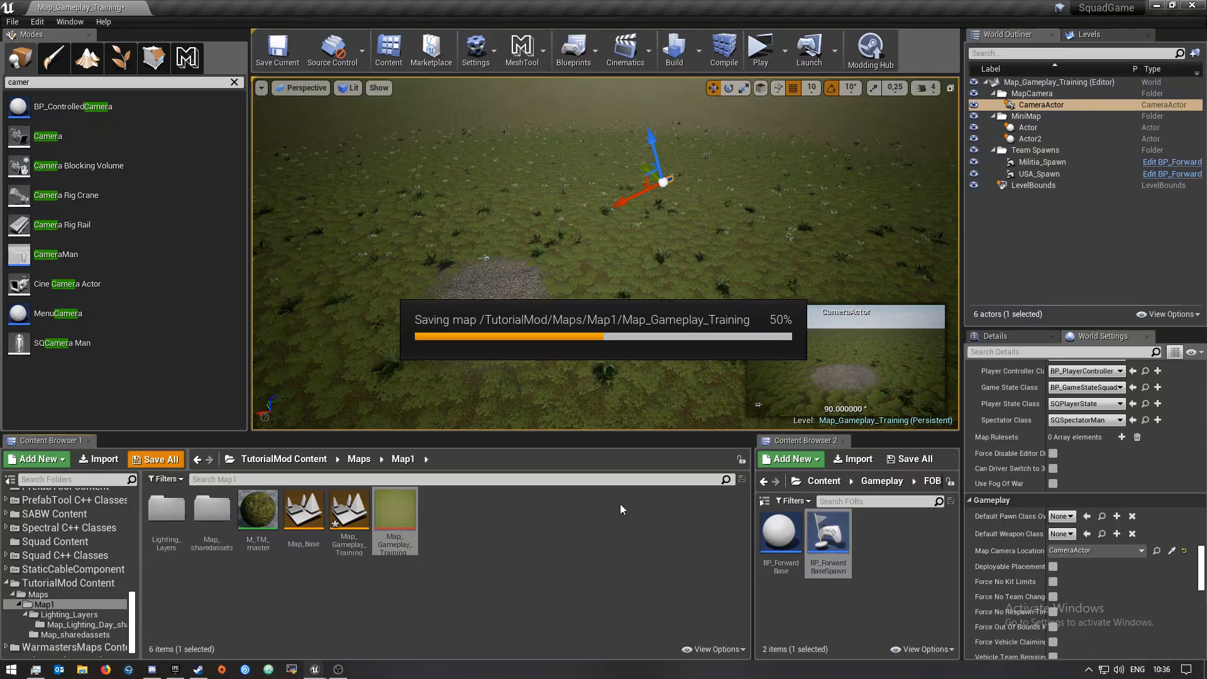
pyautogui.click(688, 52)
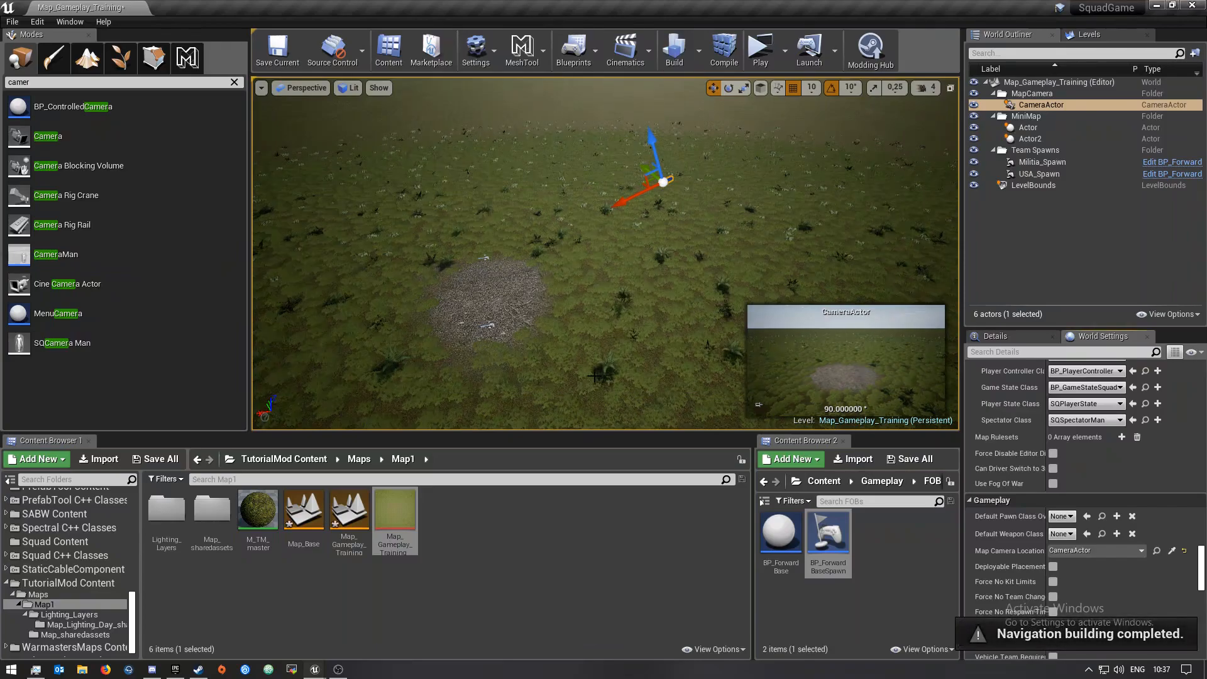
# Test-play the level, join the Irregular Militia Forces team, create a squad and maximize the game window
pyautogui.click(761, 49)
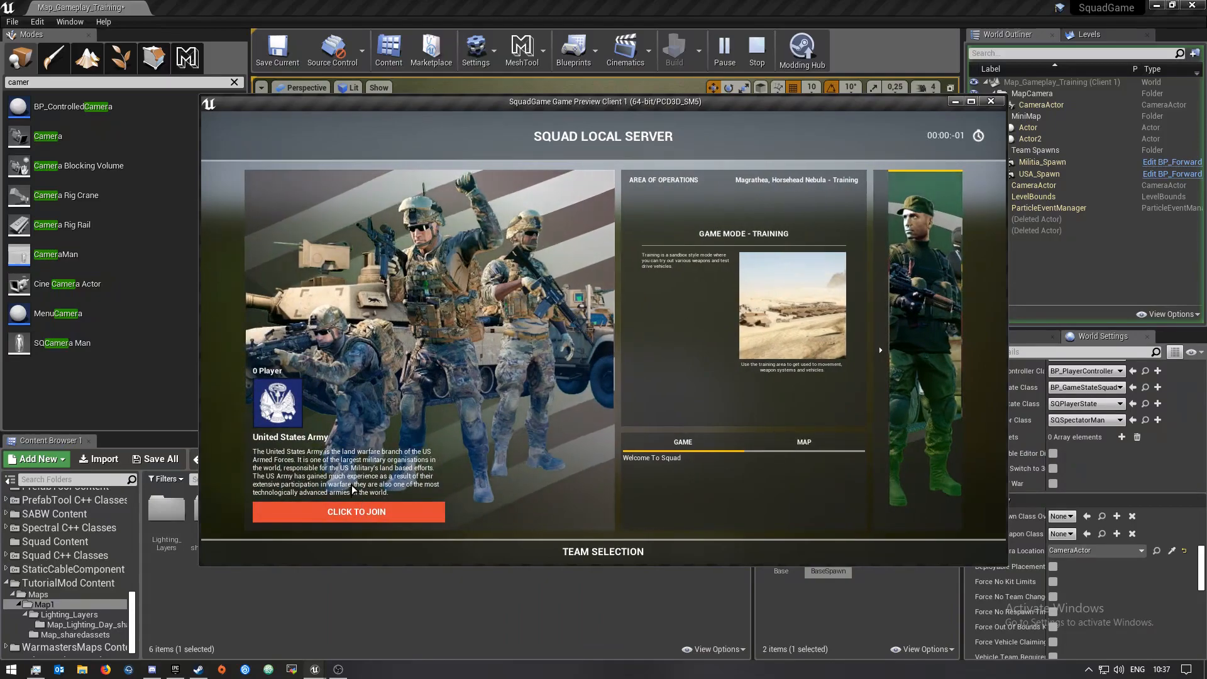
pyautogui.click(355, 513)
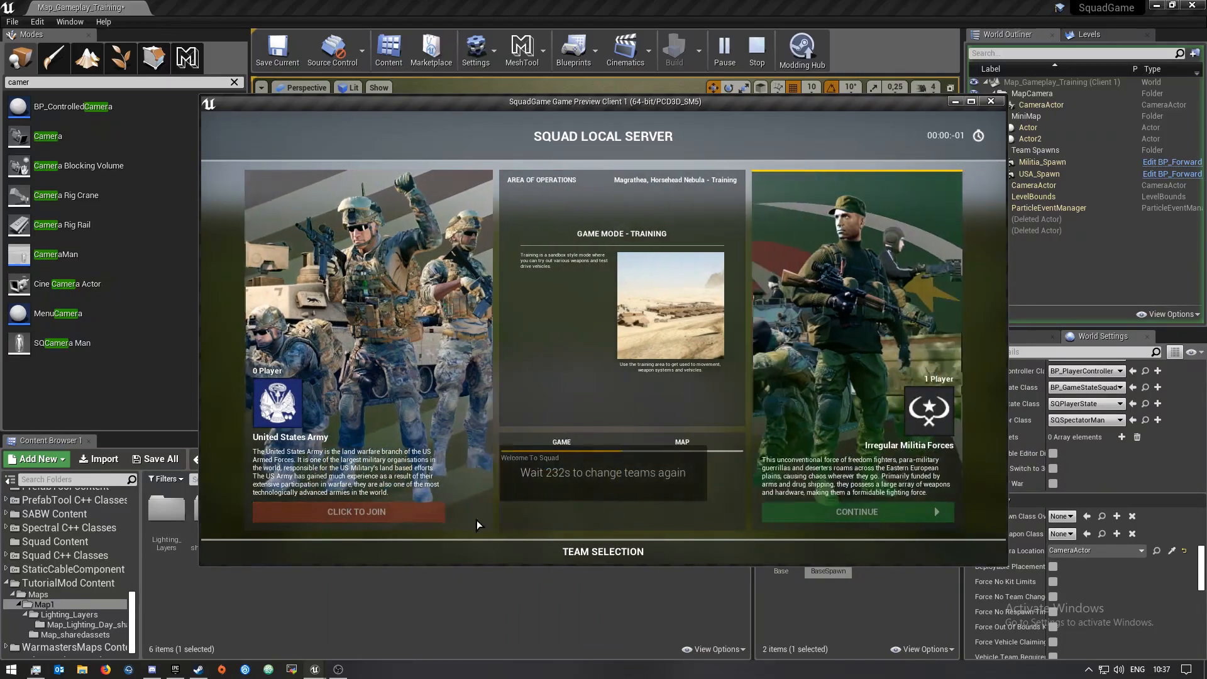
pyautogui.click(935, 514)
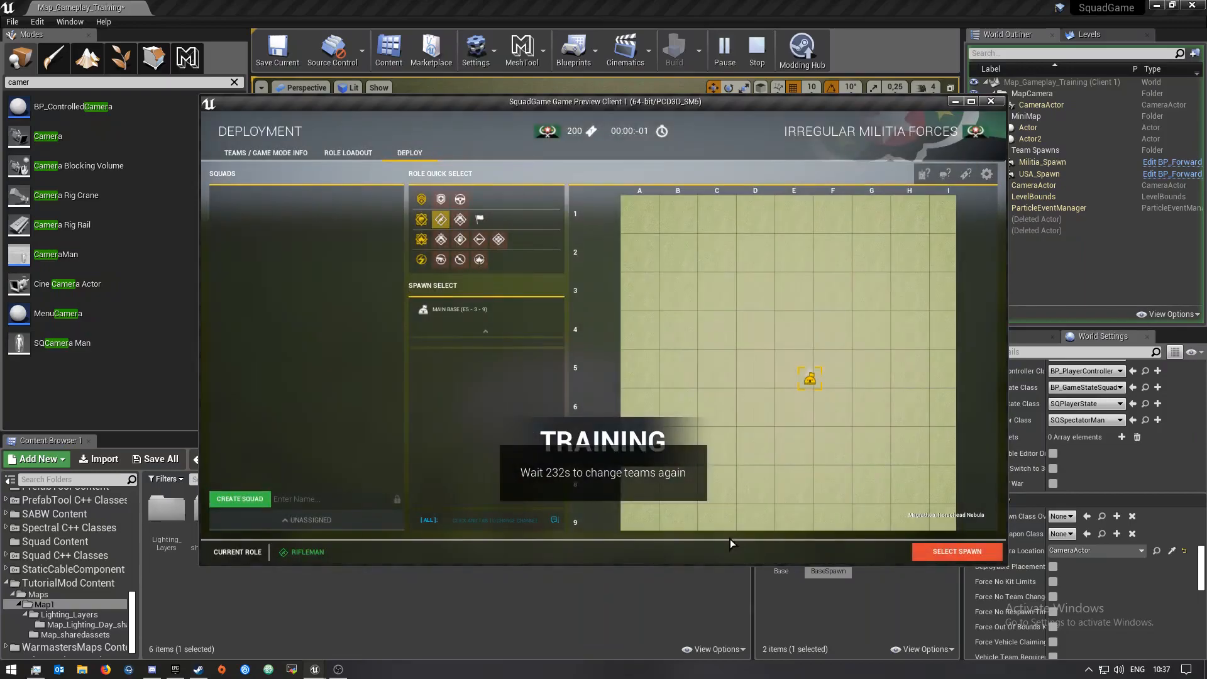
pyautogui.click(247, 499)
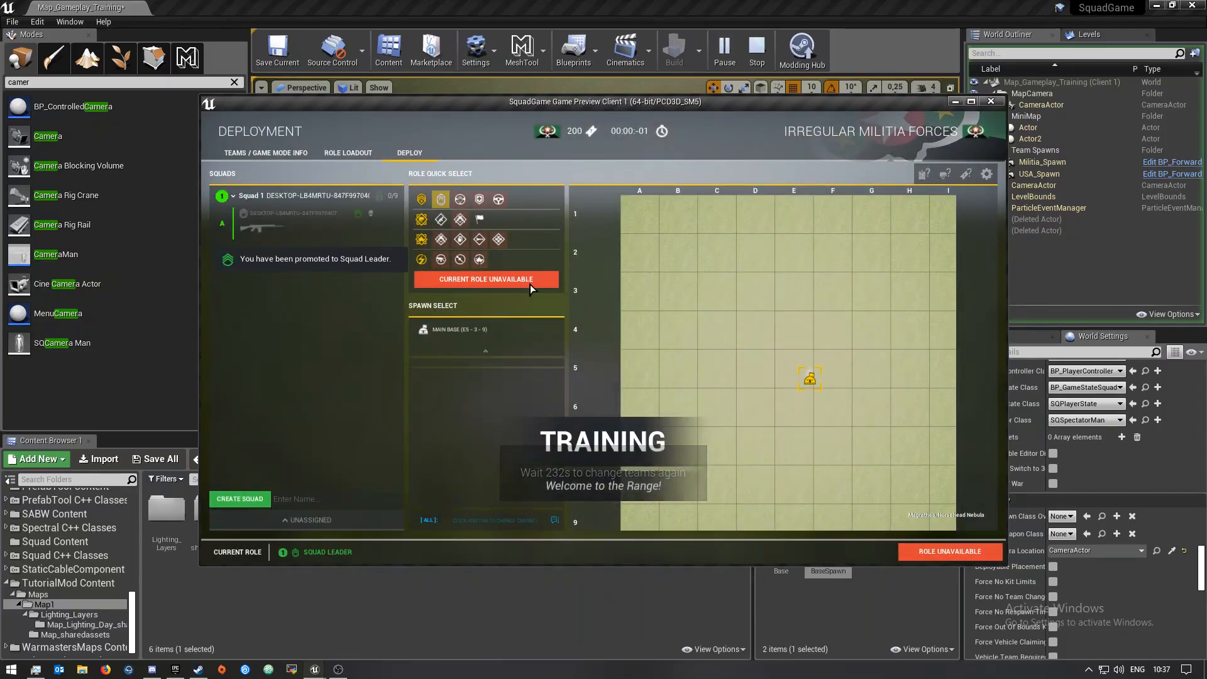
pyautogui.press('super')
pyautogui.click(971, 102)
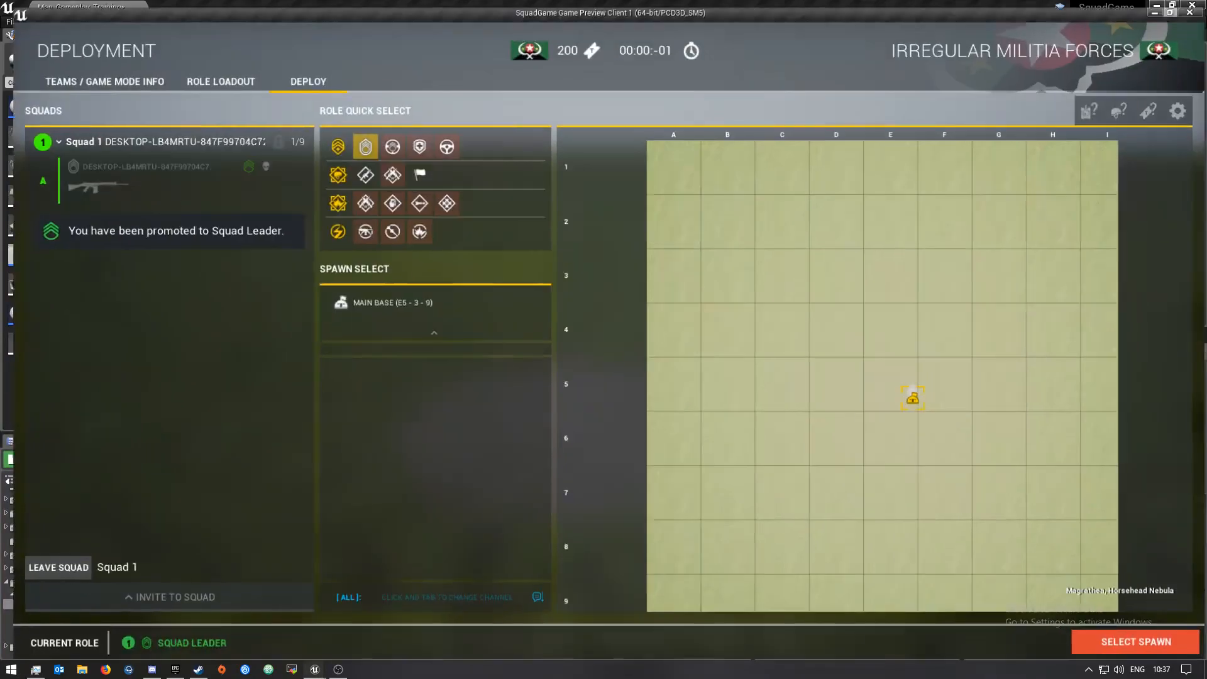
# Walk around the spawned level, stop the play session and close the message log
pyautogui.scroll(3, 915, 445)
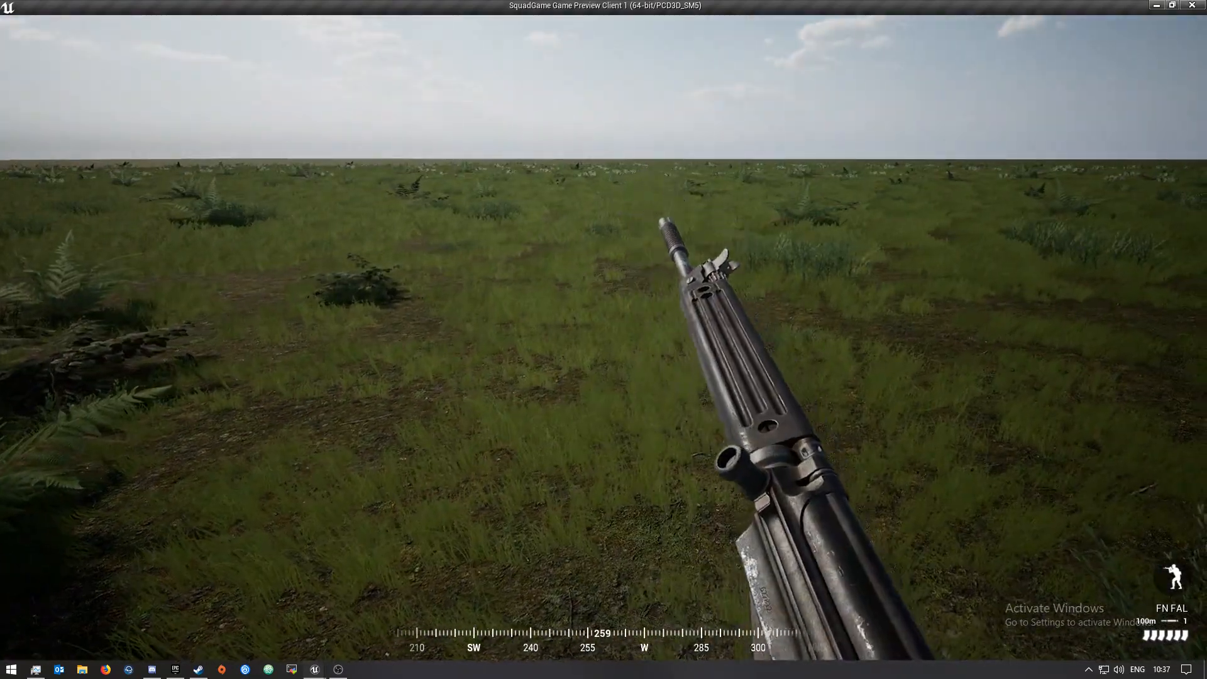
pyautogui.press('w')
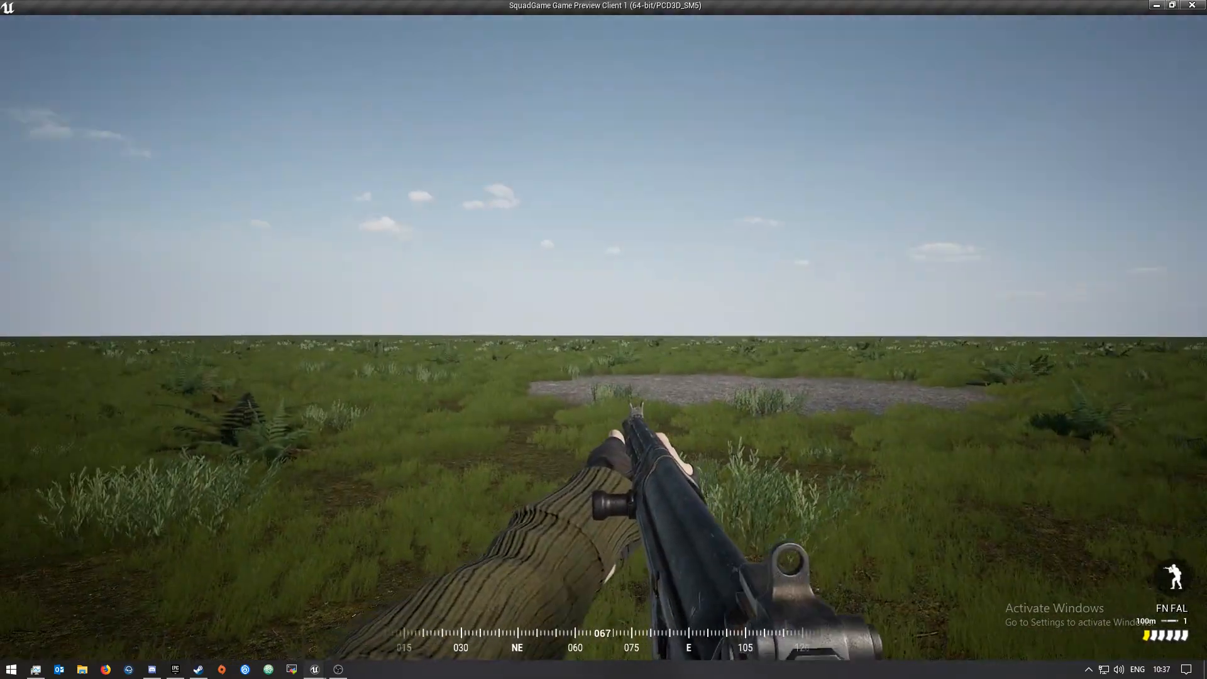
pyautogui.press('w')
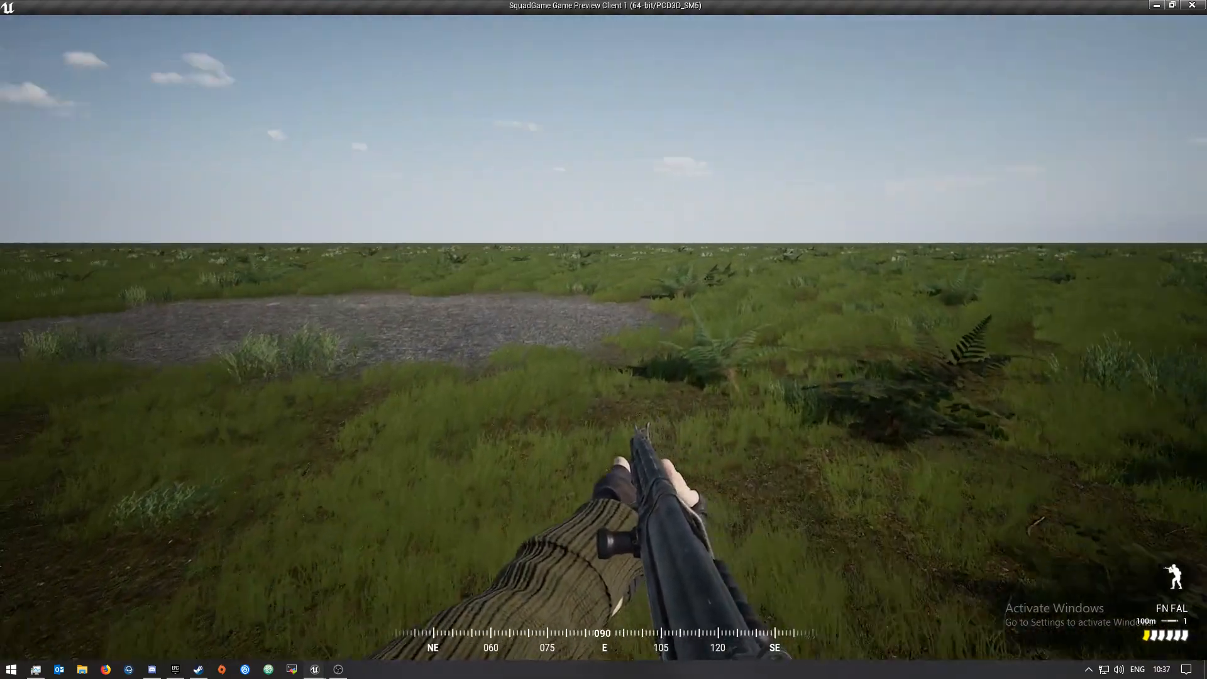
pyautogui.press('Escape')
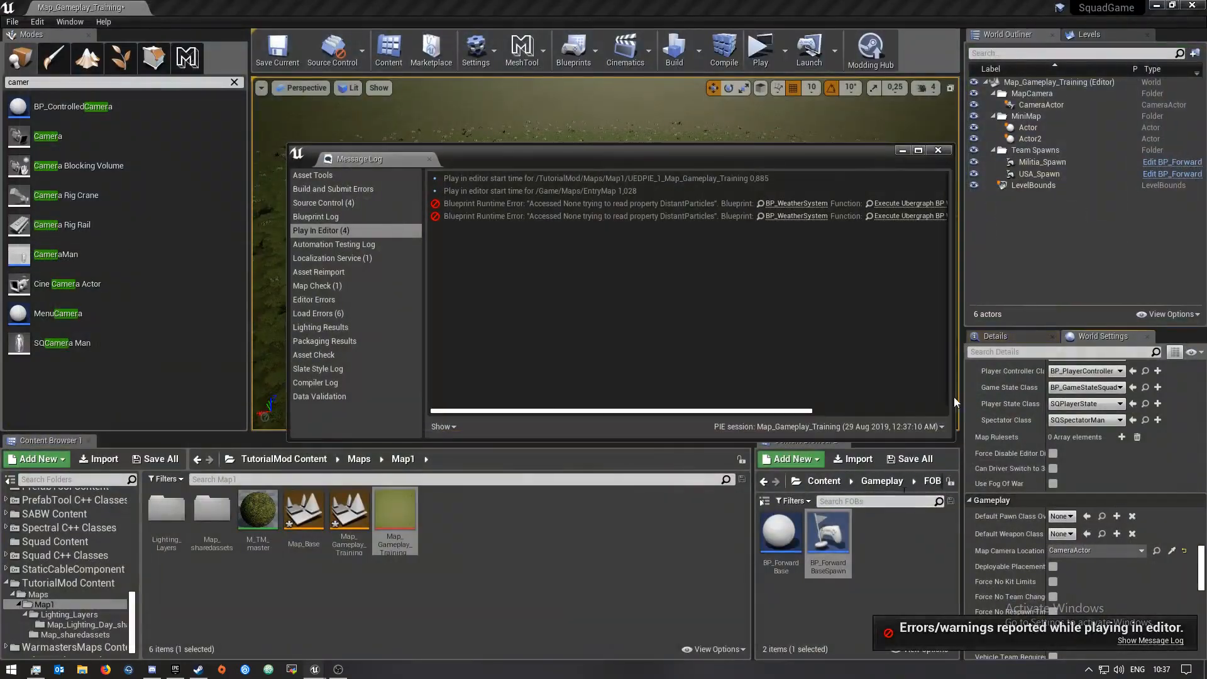
pyautogui.click(946, 151)
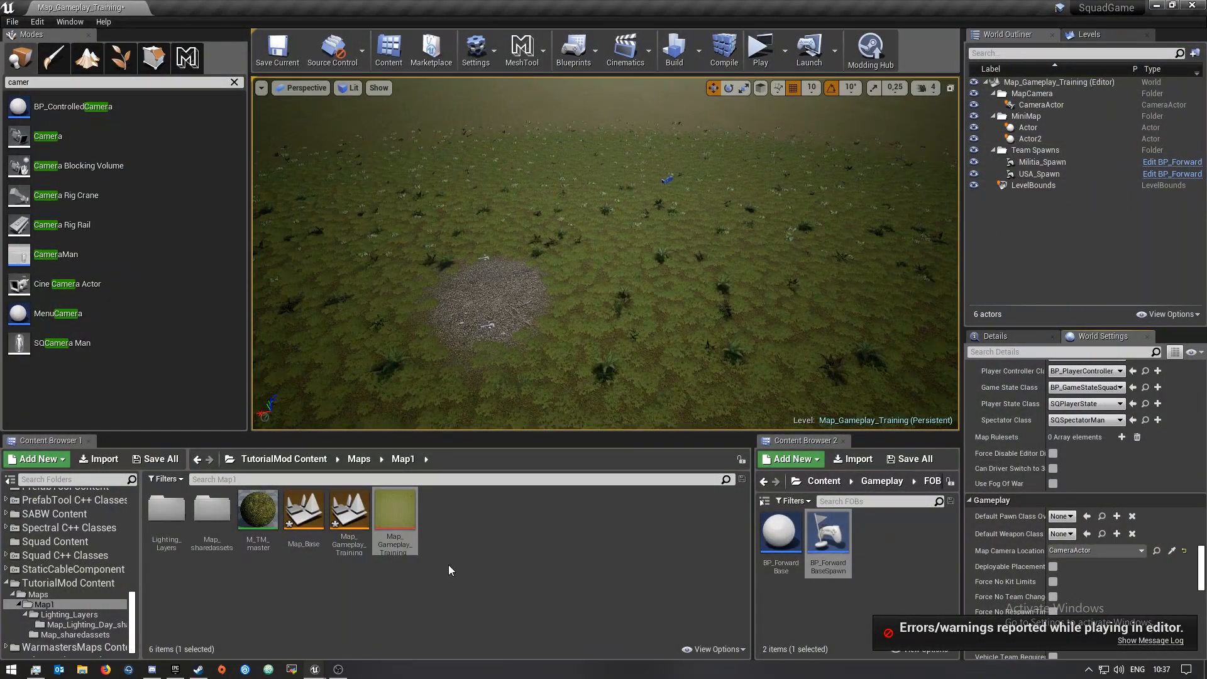